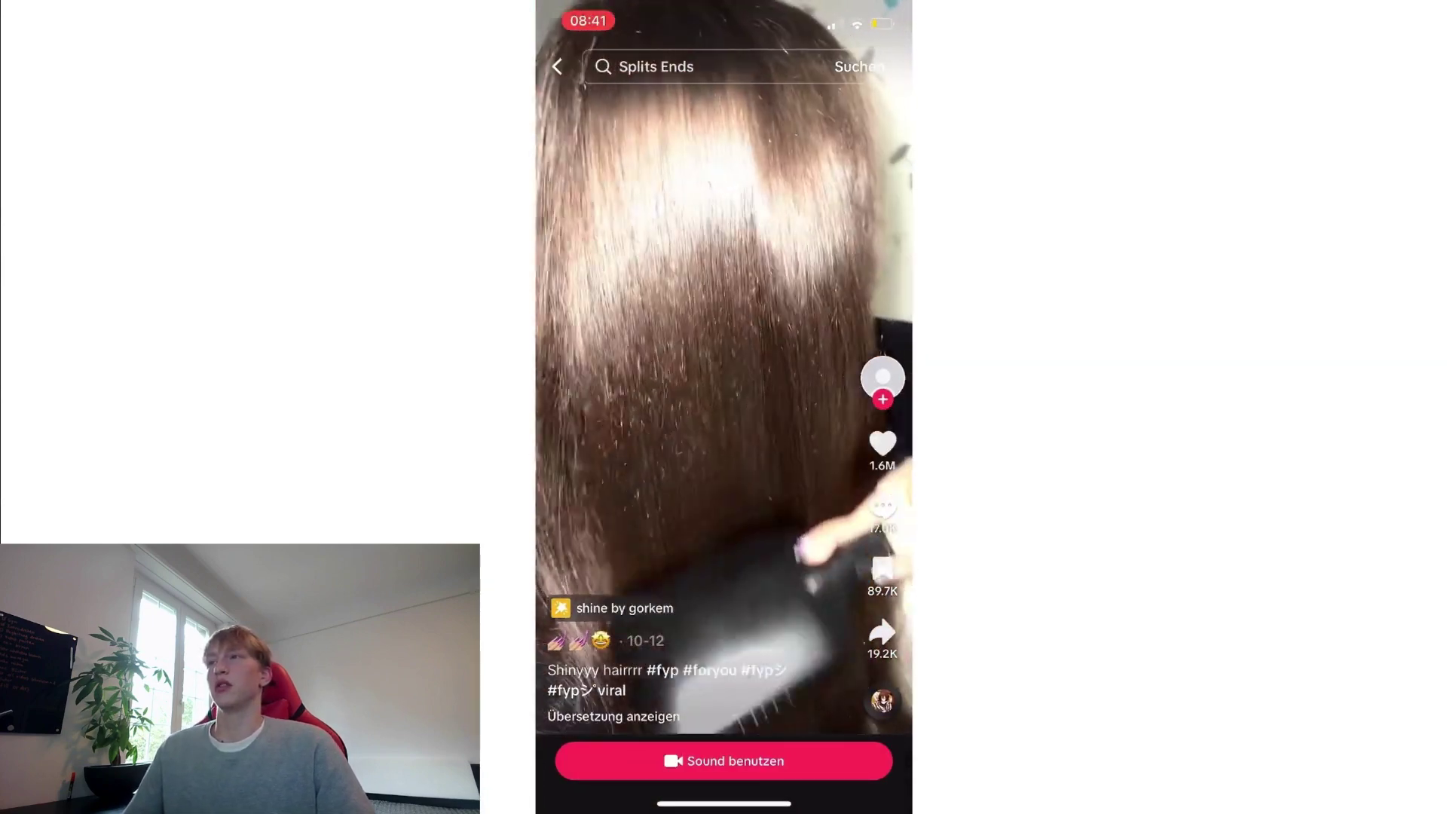
Scroll through the split-ends video's comments, briefly opening and dismissing actions on the broken-hair comment.
left_click(882, 506)
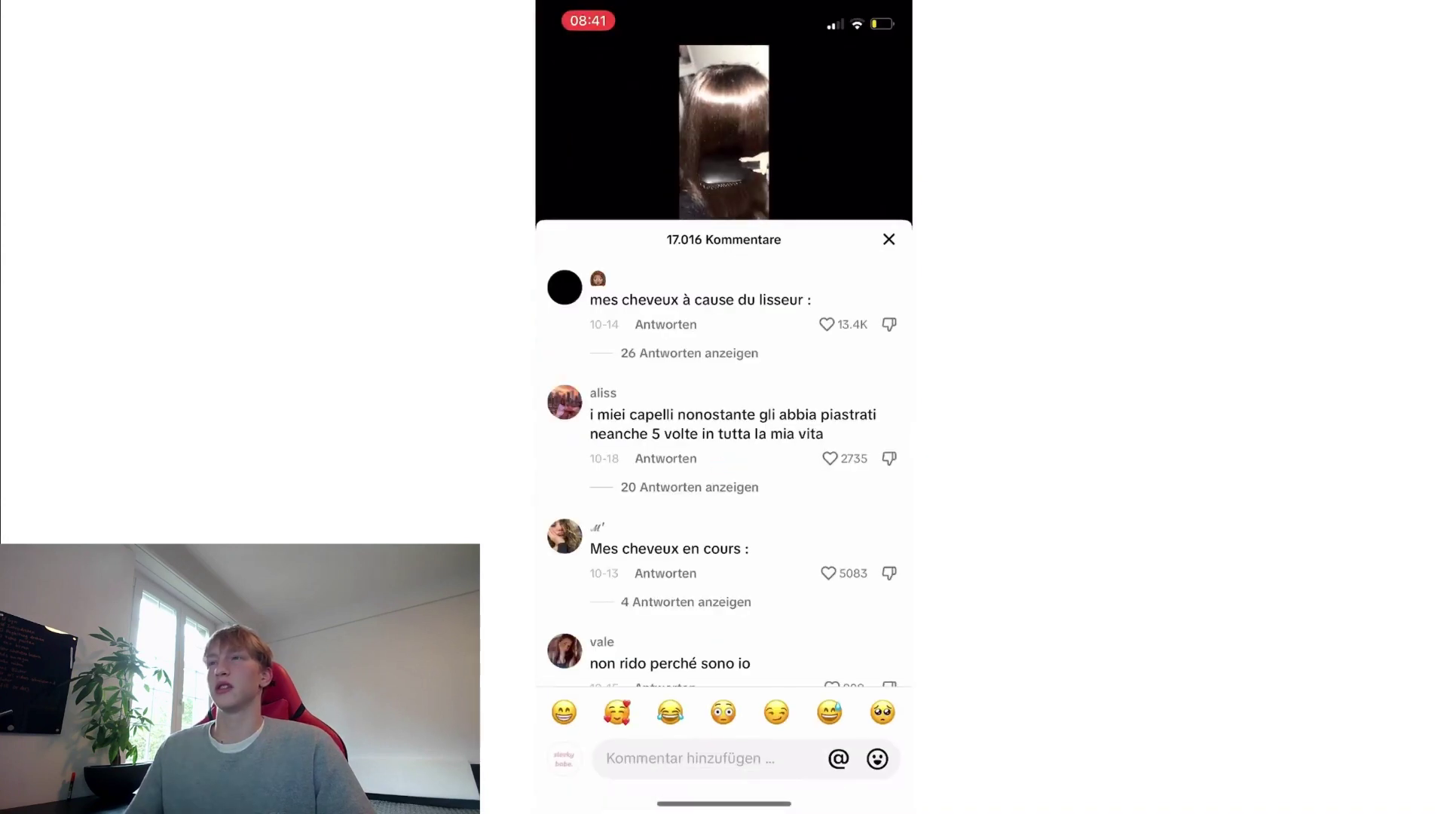
scroll(724, 460, "down", 5)
scroll(724, 459, "down", 2)
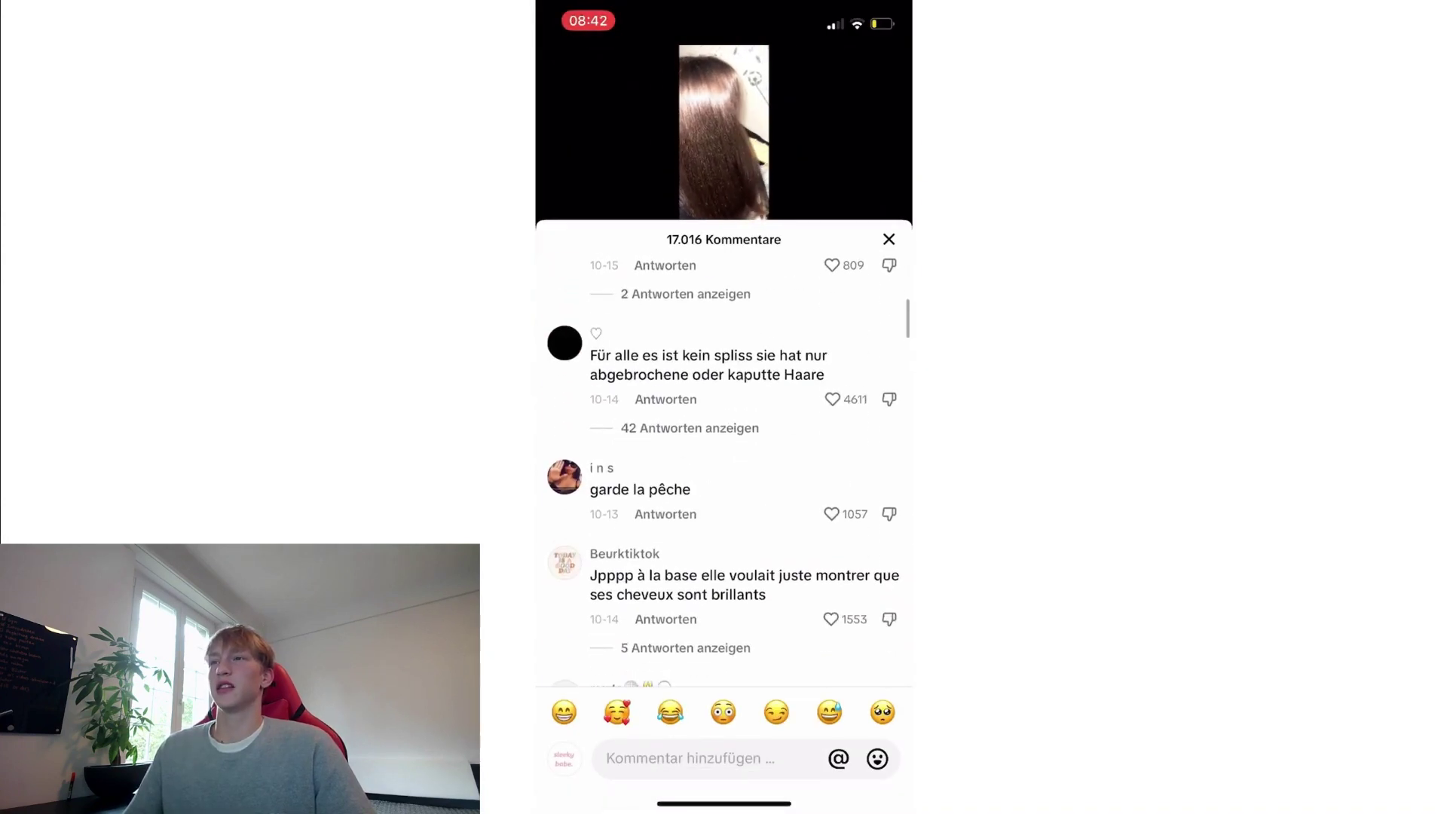
scroll(724, 460, "up", 2)
left_click(709, 398)
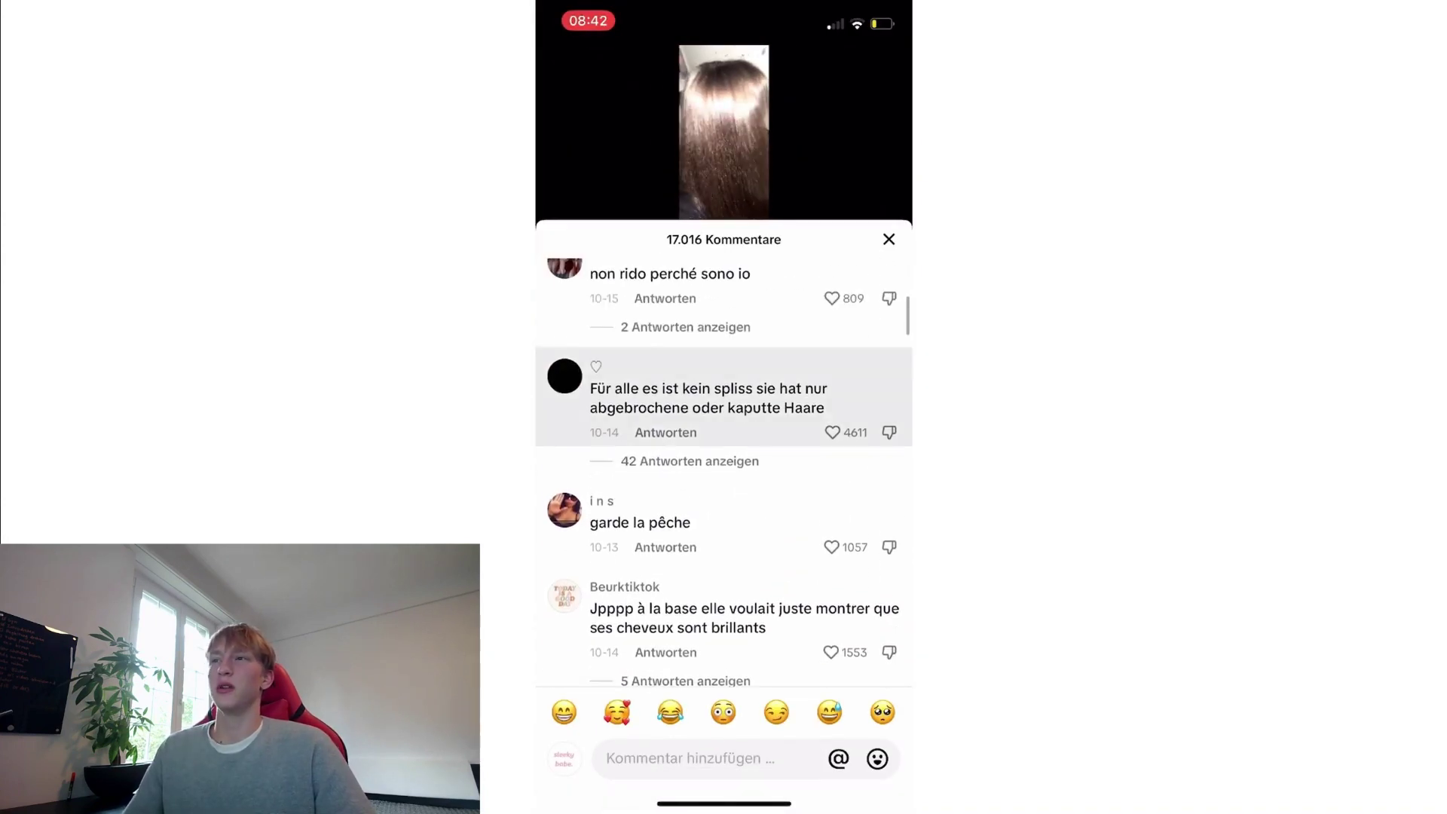
left_click(723, 749)
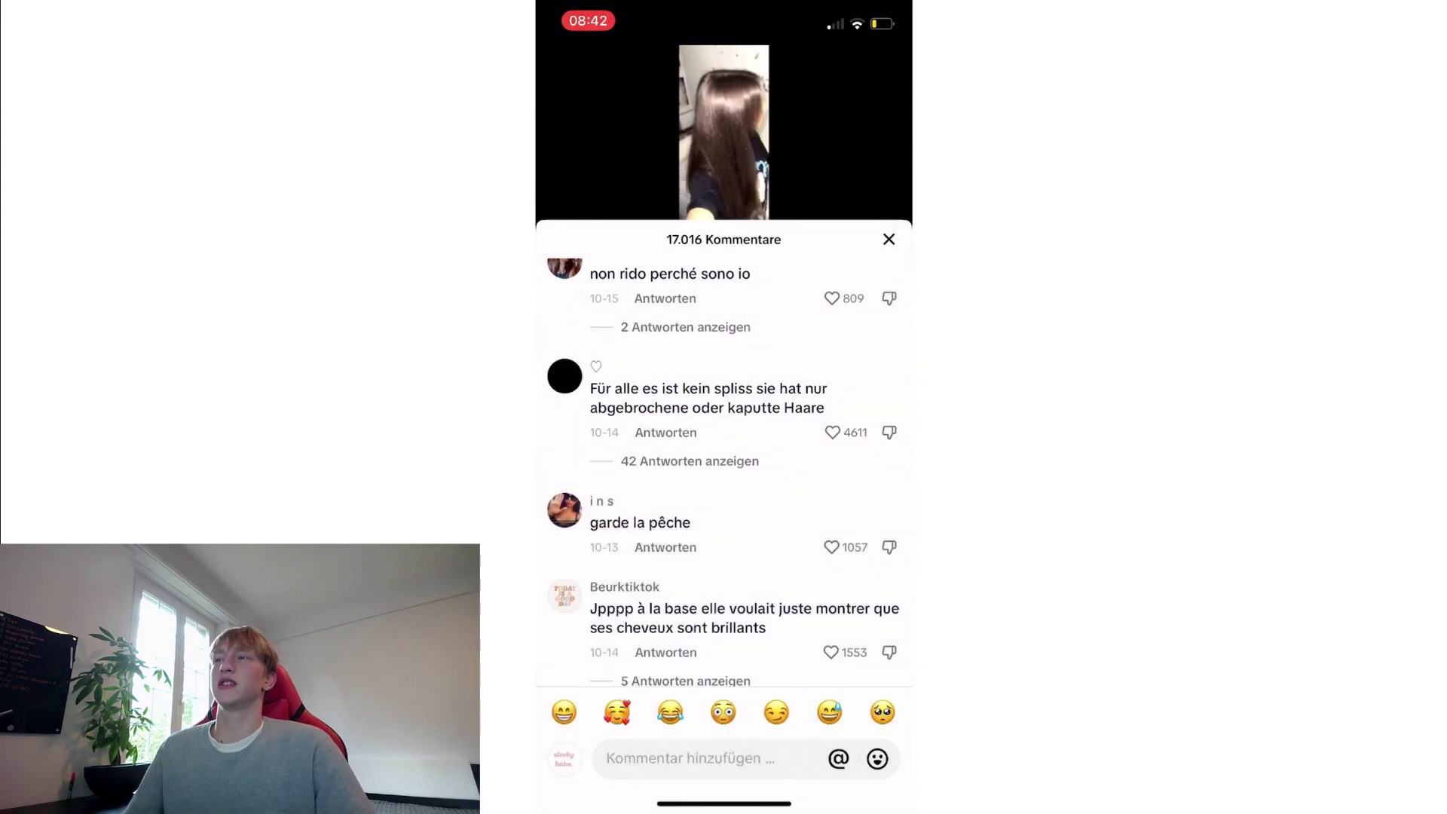
scroll(723, 467, "down", 5)
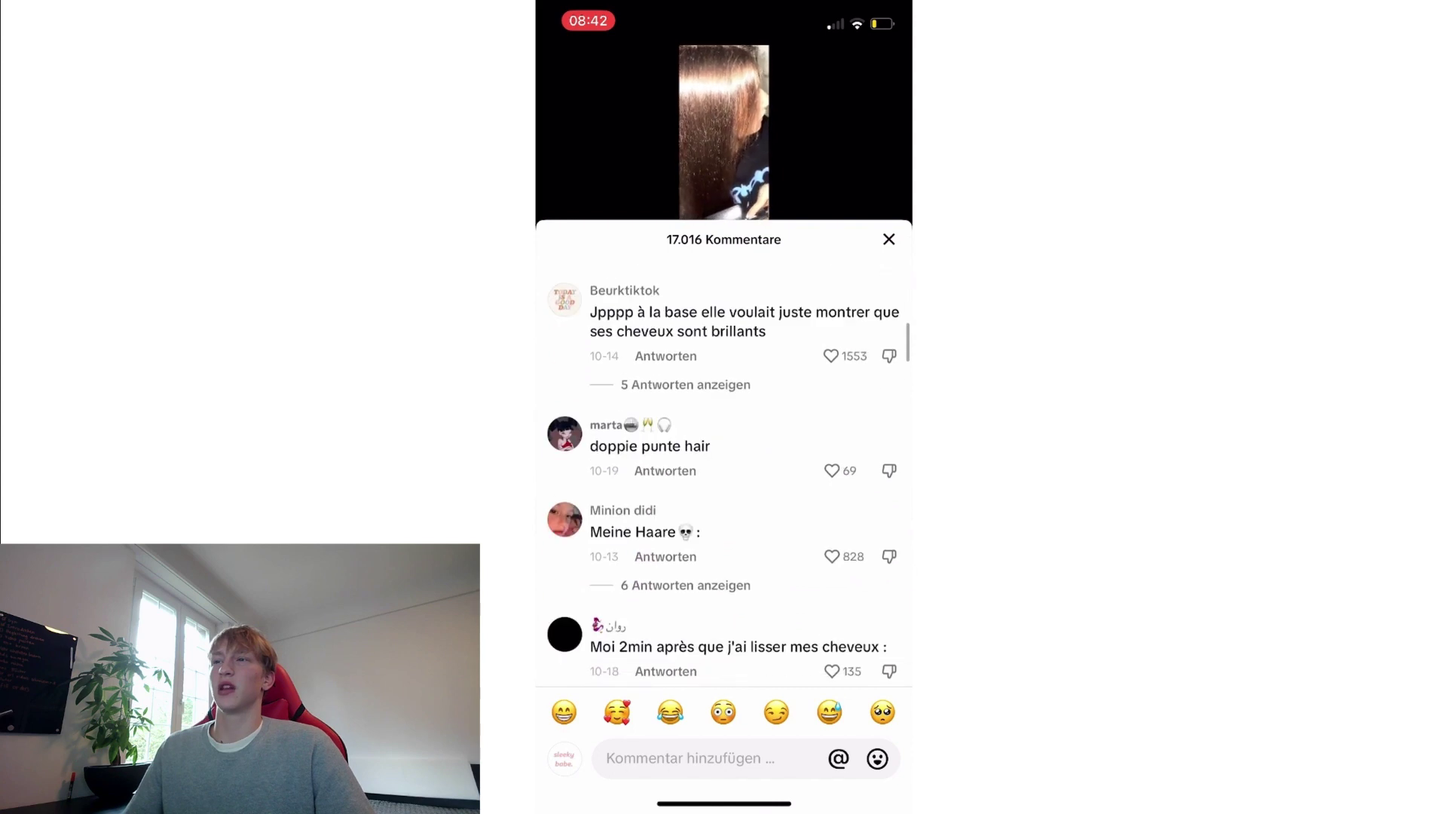
scroll(723, 468, "down", 2)
scroll(723, 467, "down", 7)
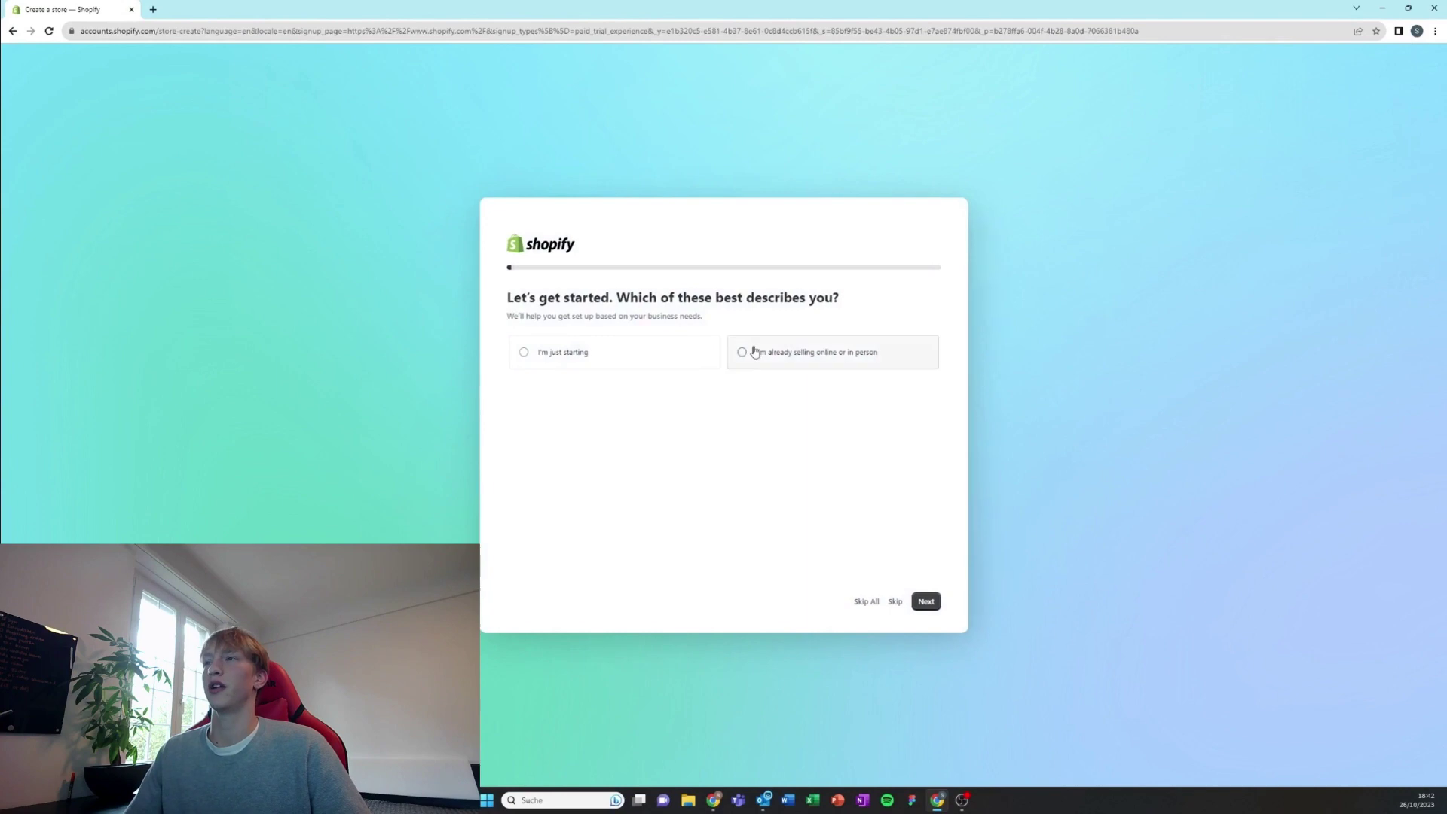
Skip the onboarding questions and create the Shopify store by signing up with Google.
left_click(864, 601)
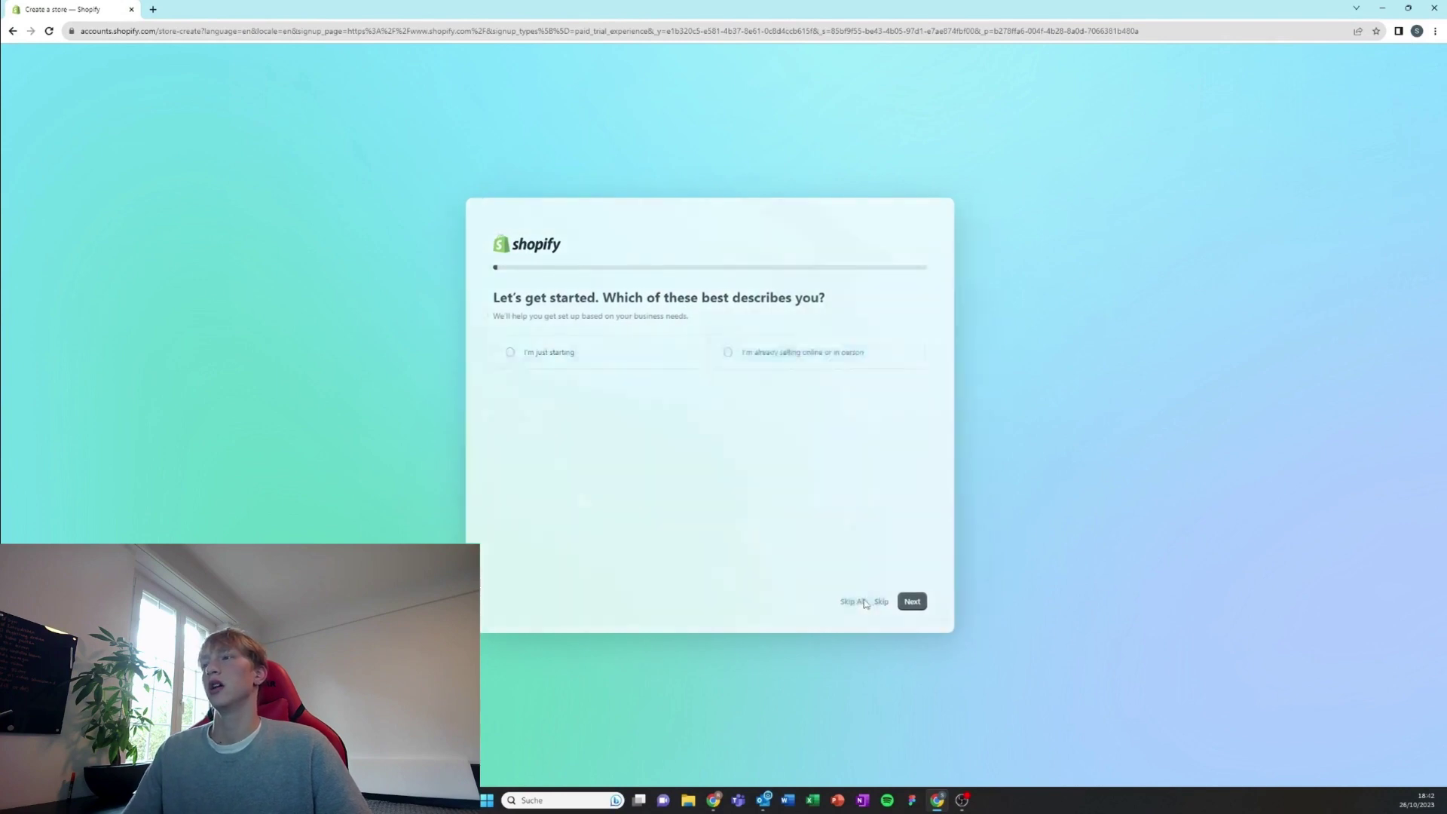
left_click(828, 495)
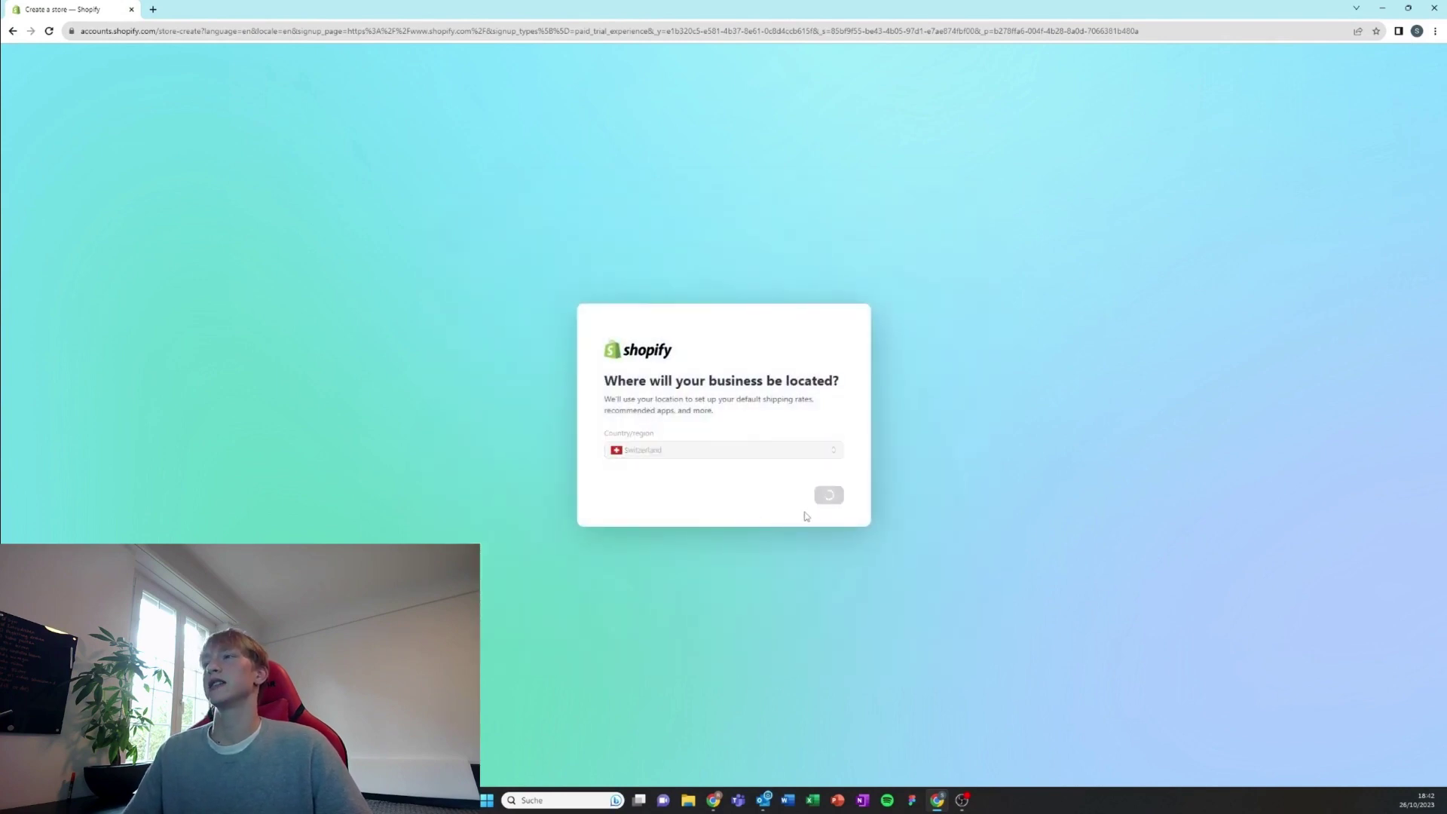
left_click(783, 505)
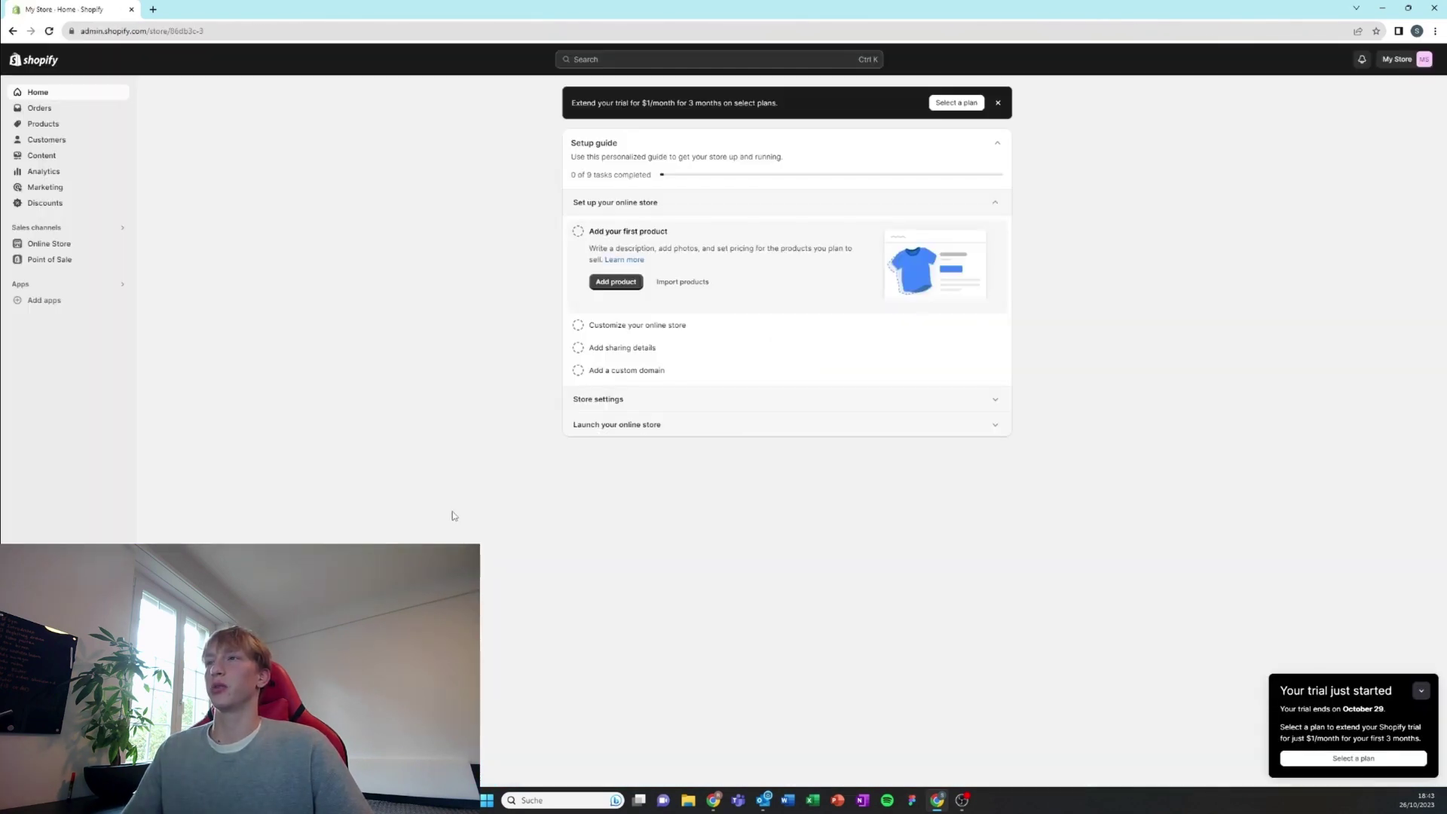
left_click(1420, 693)
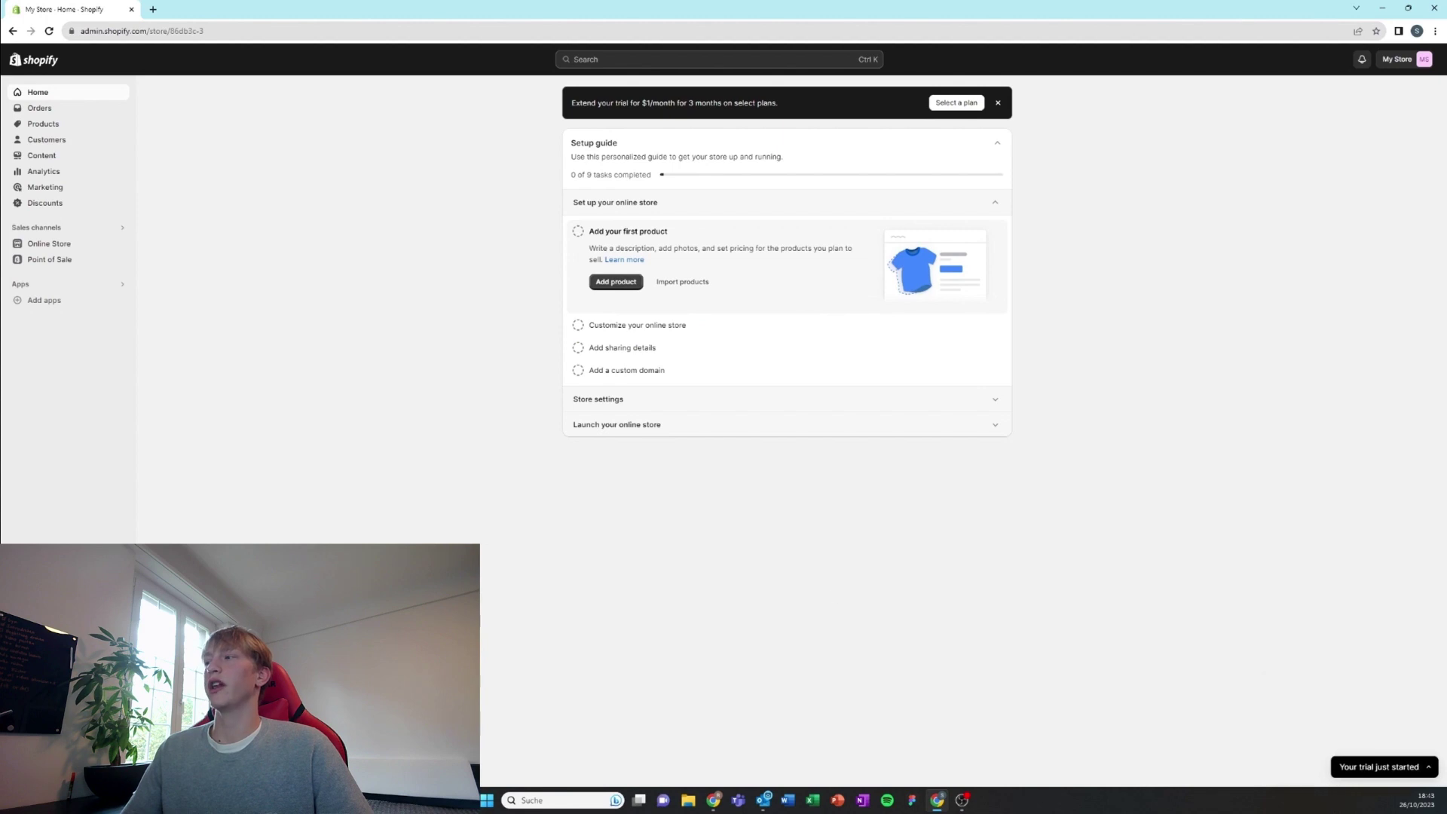
Set the store currency to US dollars (USD) and time zone to (GMT-04:00) Georgetown, then save.
left_click(41, 770)
left_click(663, 401)
left_click(664, 413)
left_click(670, 532)
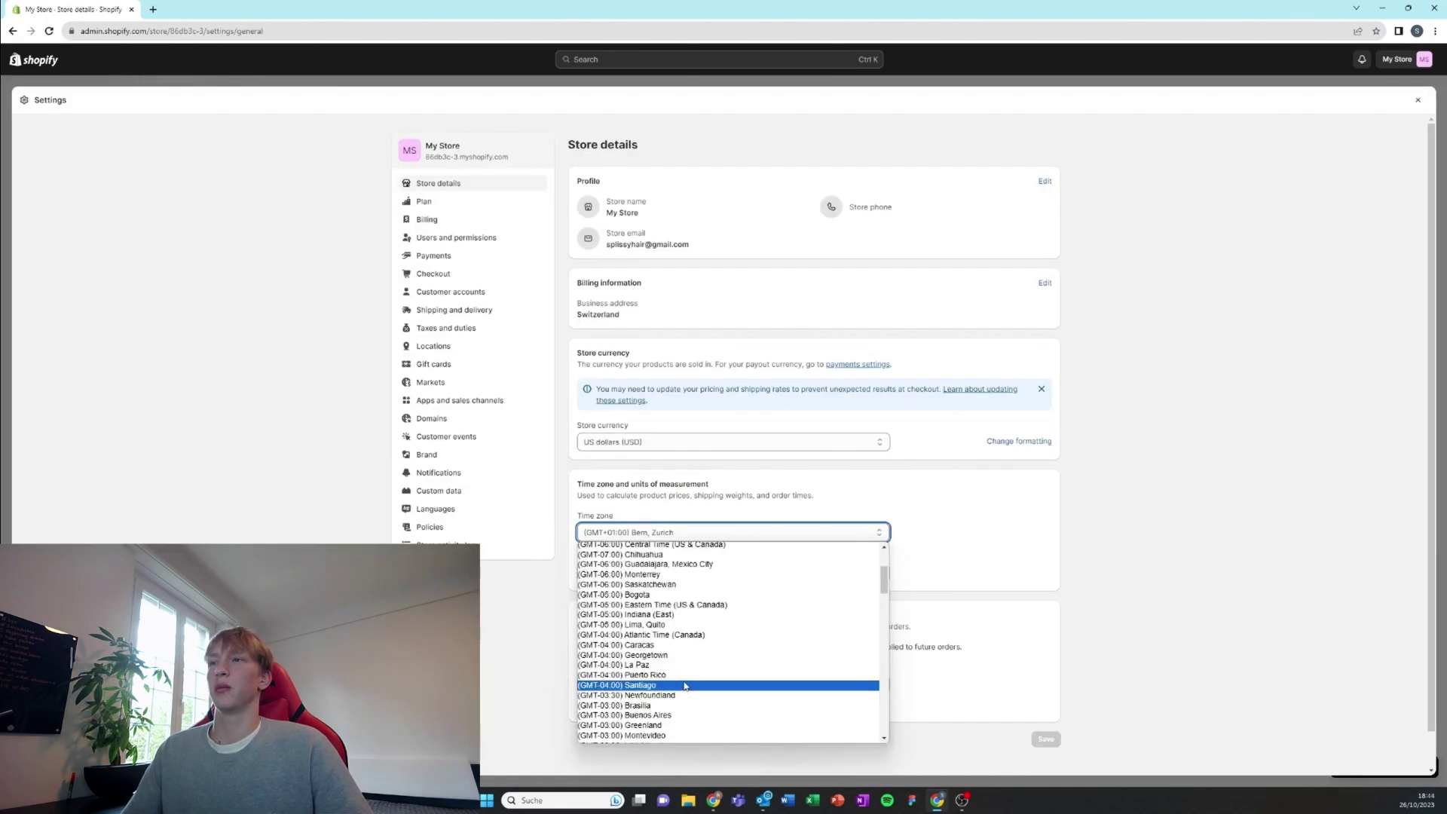
left_click(669, 655)
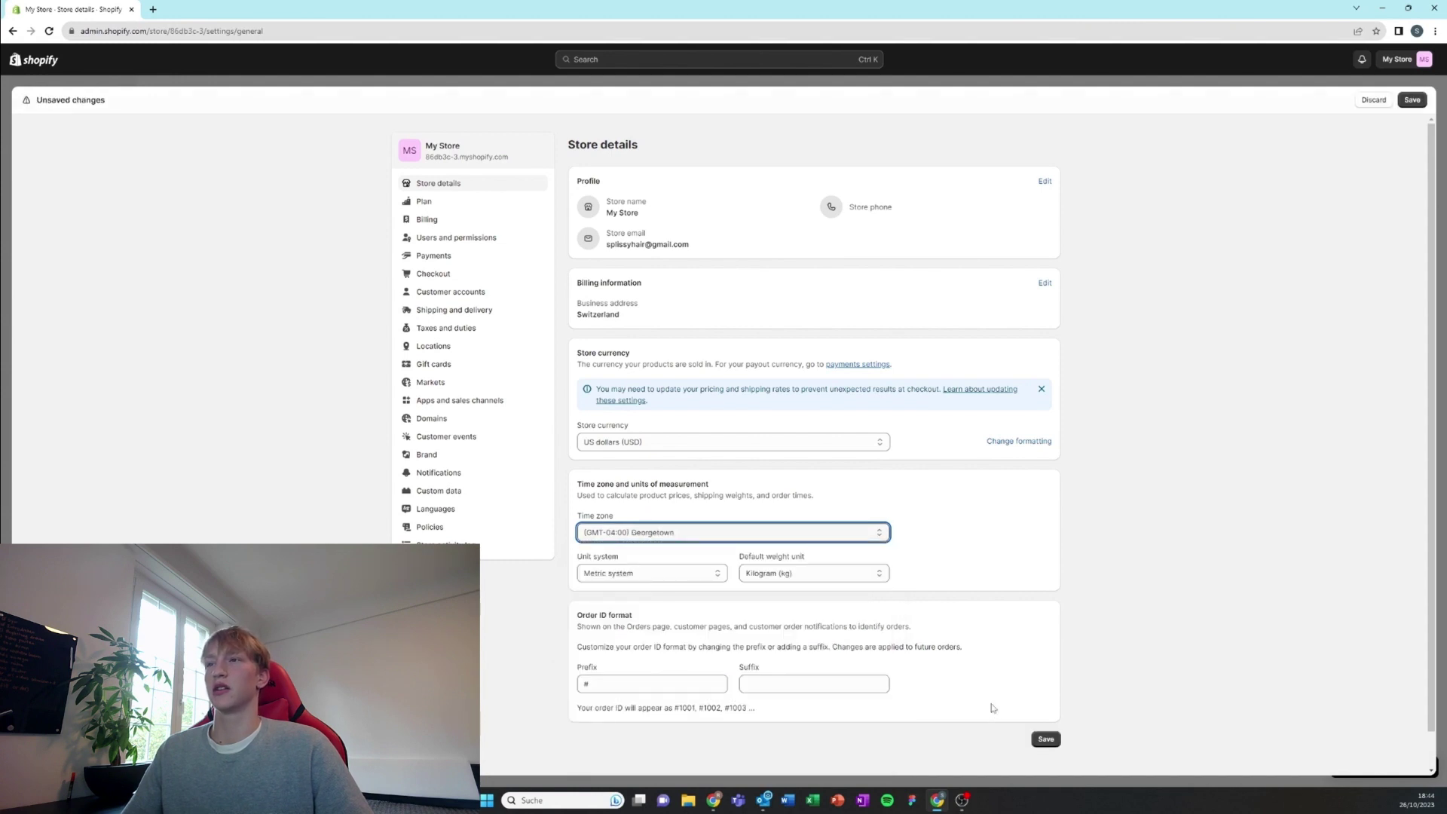
left_click(1041, 739)
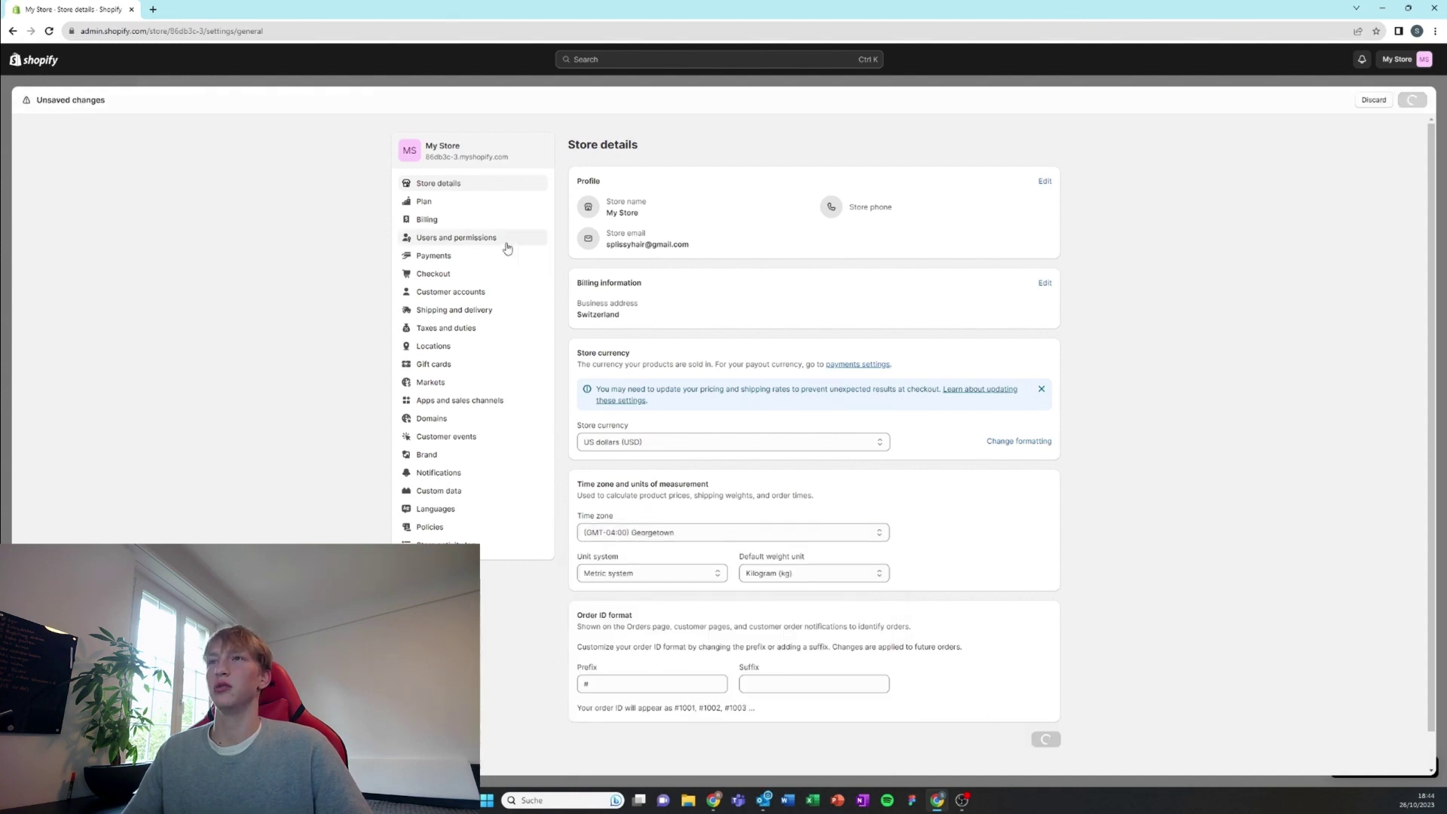
left_click(475, 309)
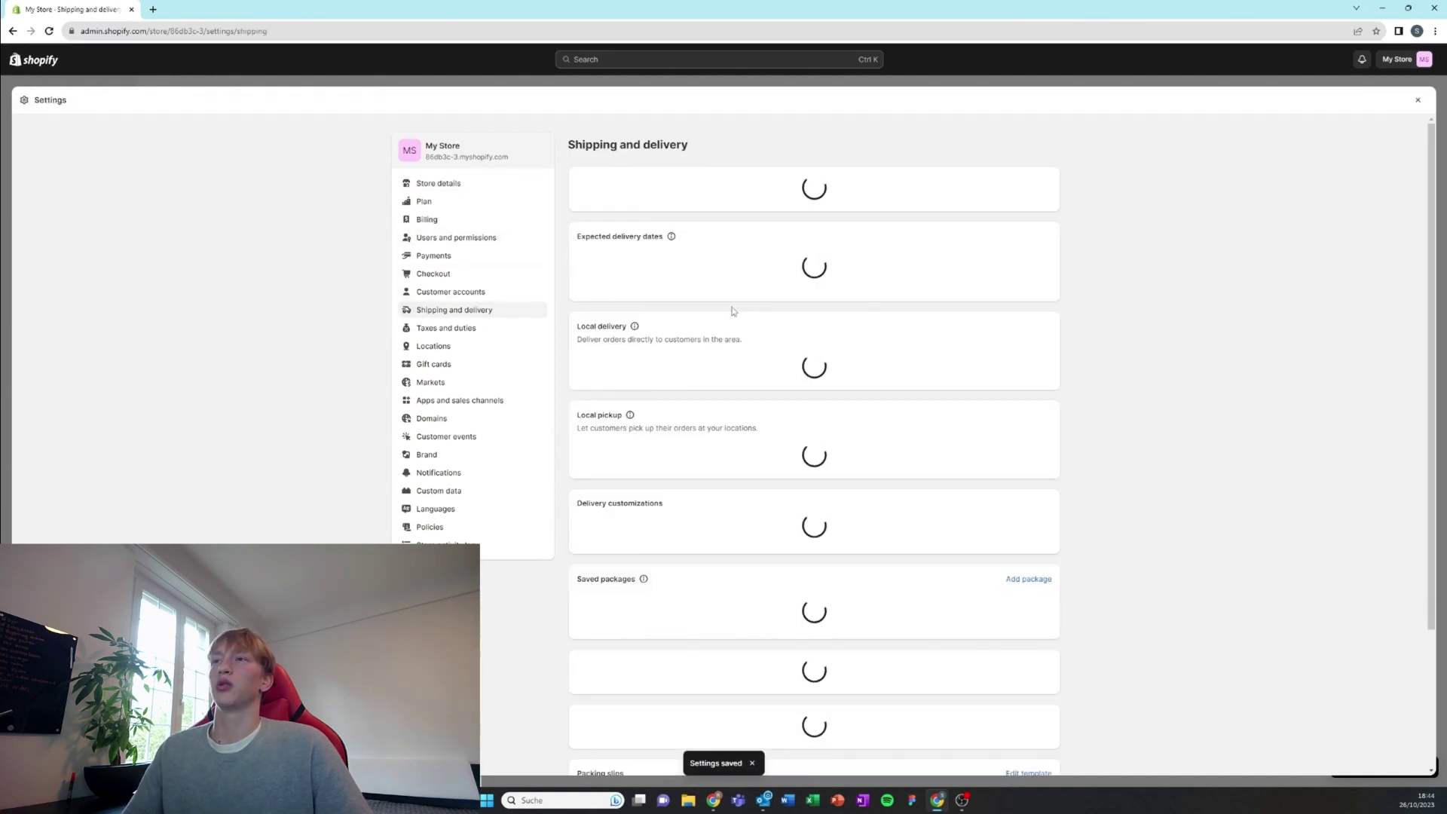
Add a free 'Standard Shipping' rate to the International zone of the general profile and save it.
left_click(855, 254)
scroll(723, 377, "down", 3)
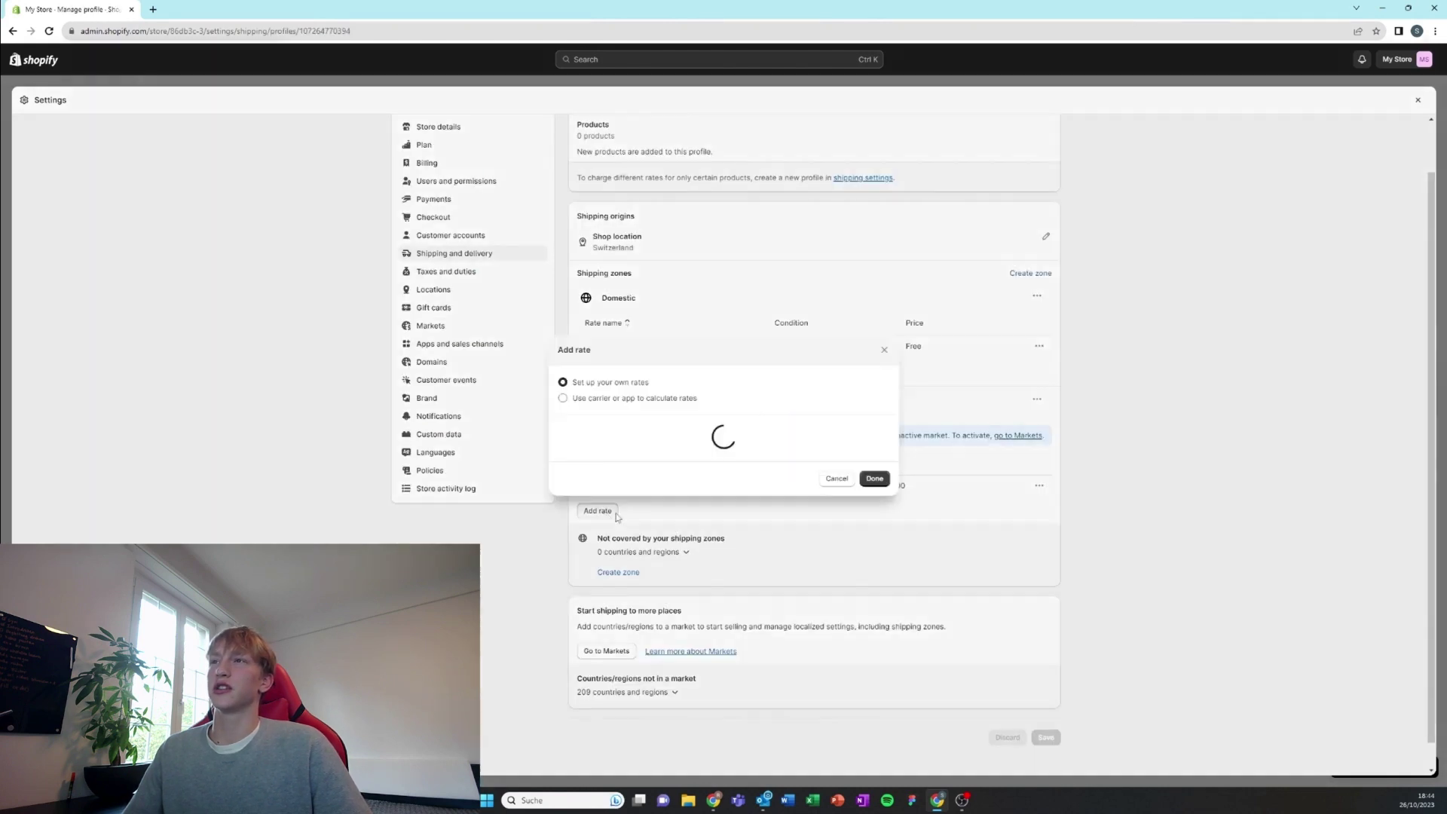
left_click(595, 508)
left_click(606, 410)
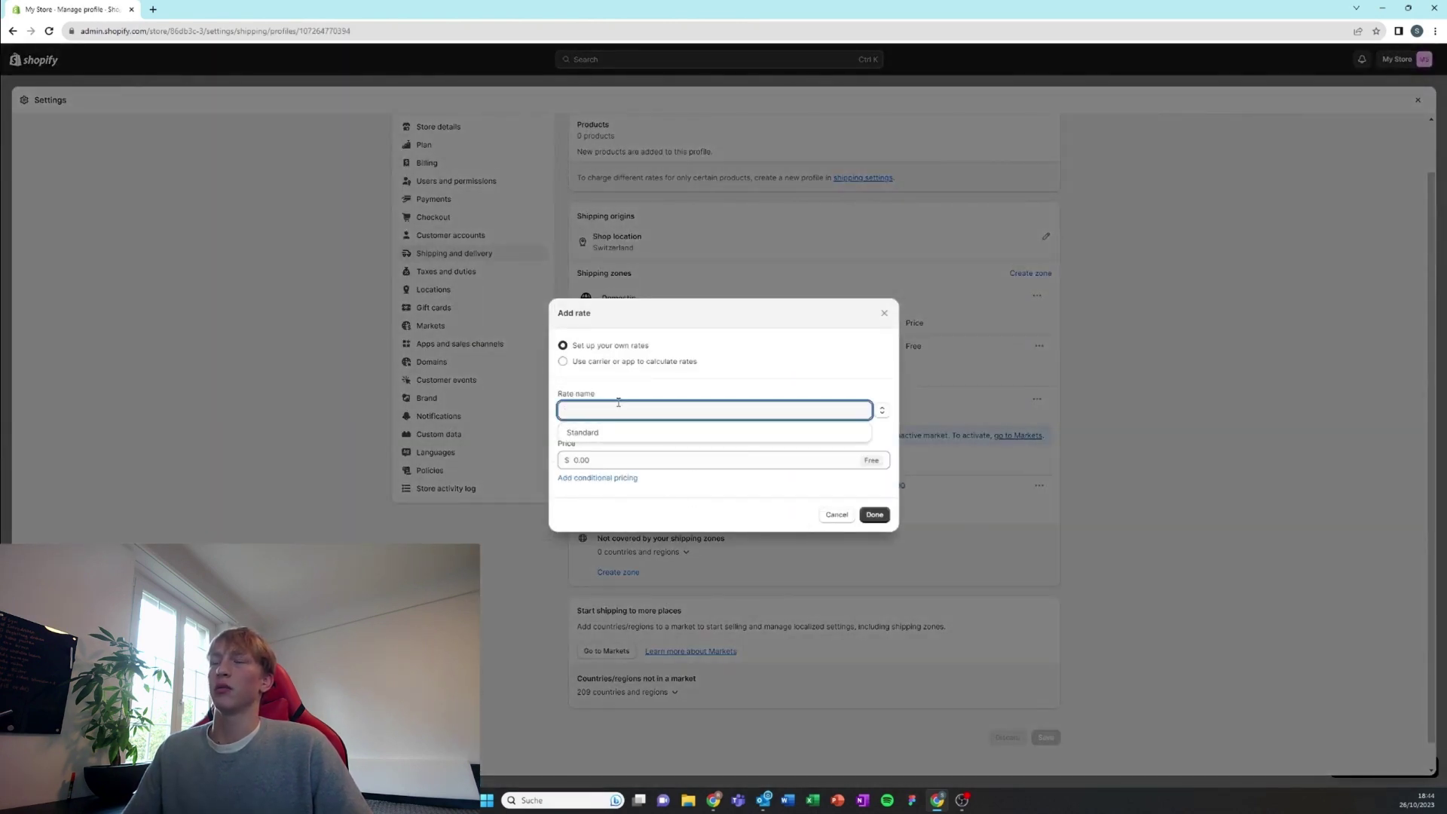
left_click(607, 432)
left_click(630, 413)
type("Sh")
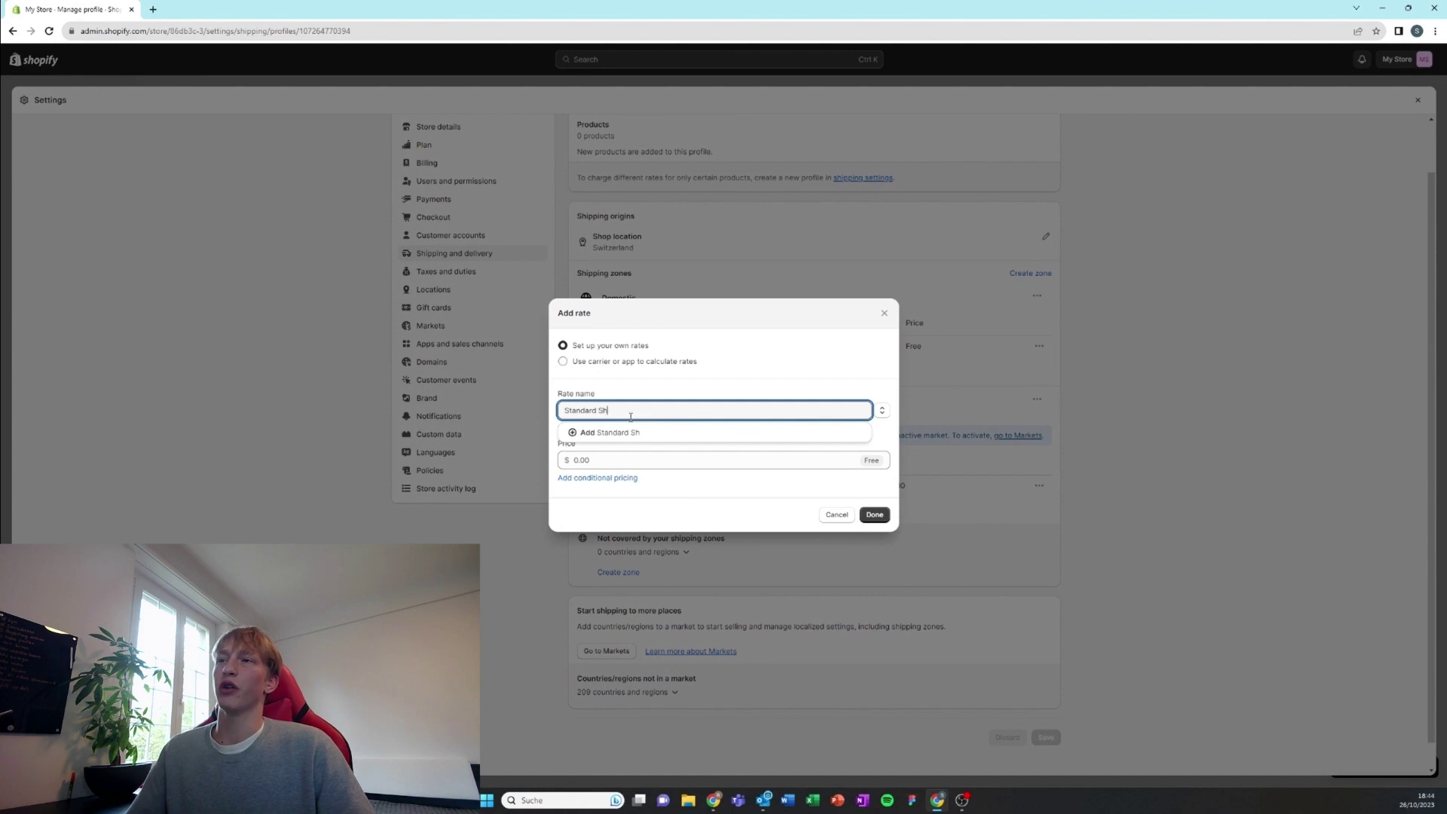
type("ipping")
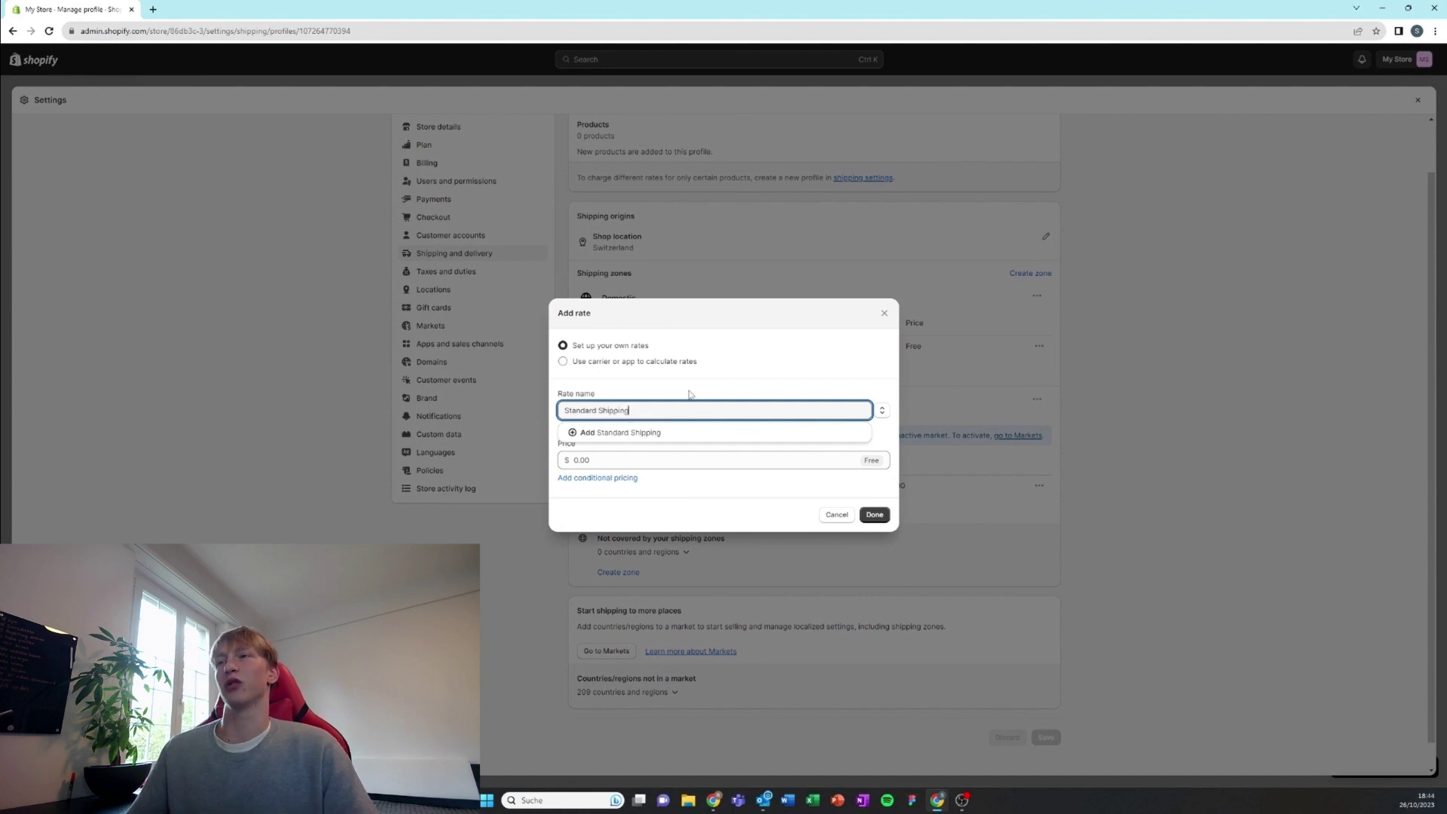
left_click(663, 433)
left_click(874, 515)
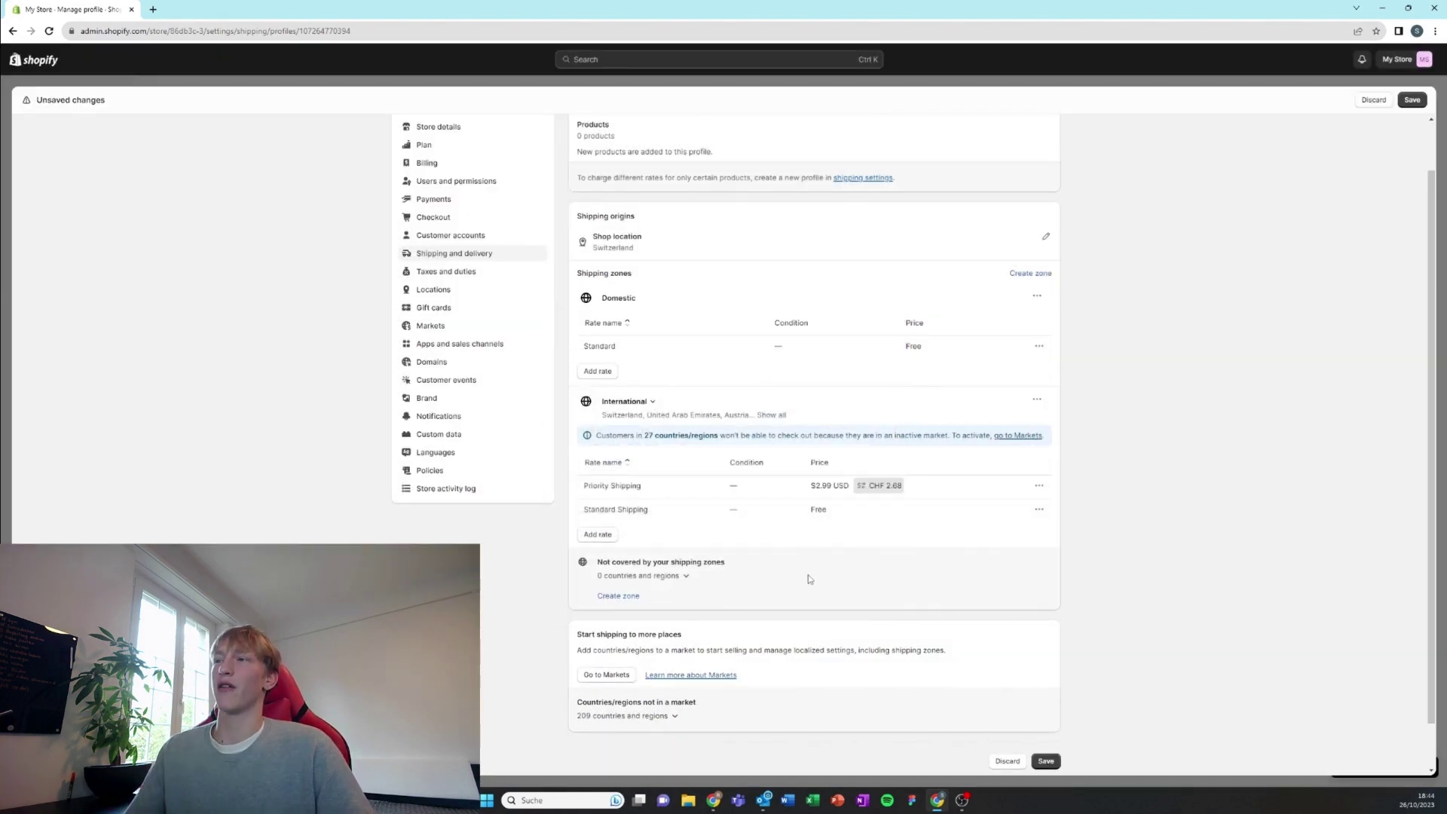
left_click(1046, 760)
left_click(453, 325)
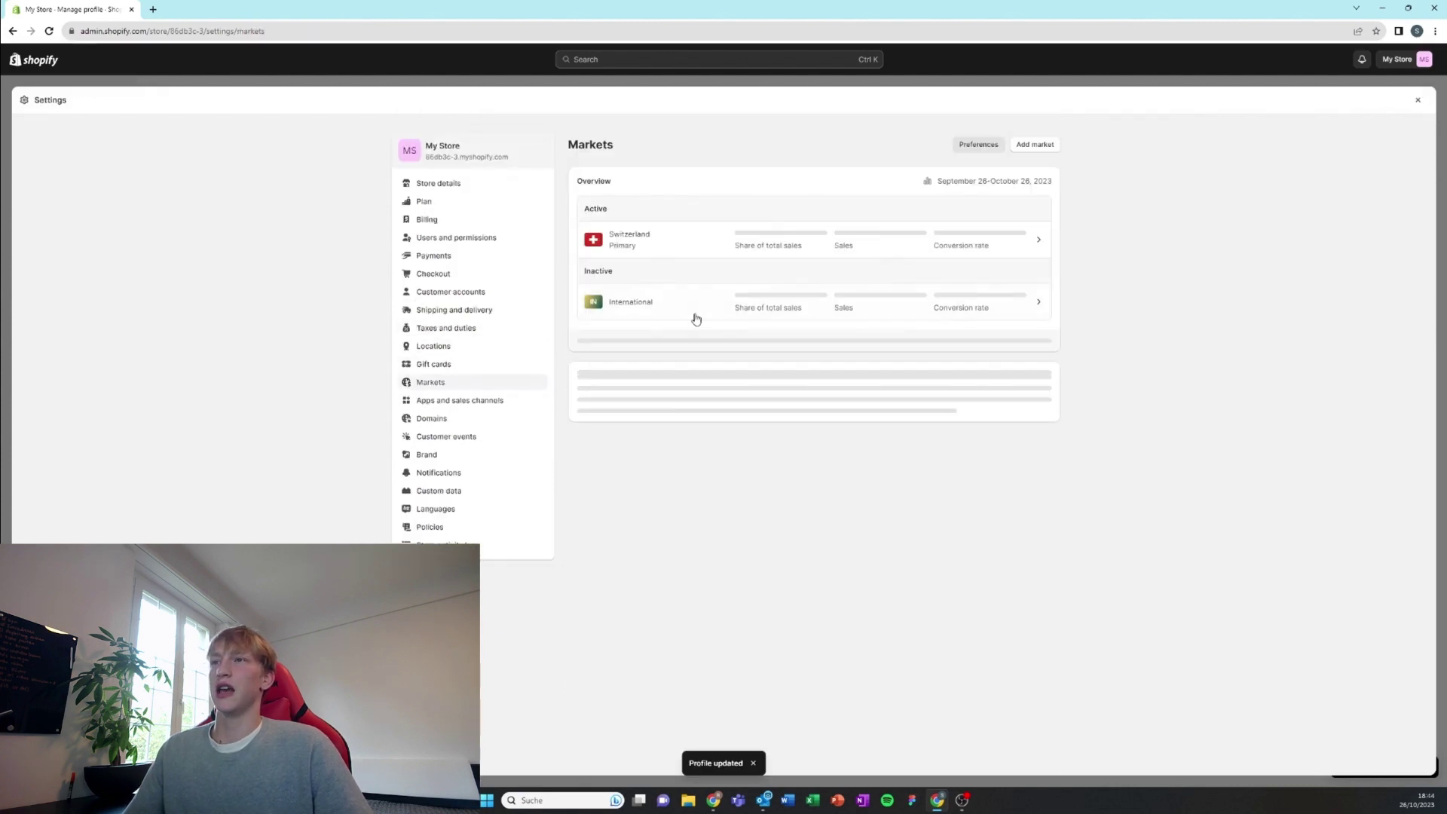
Set the International market's status to Active and create the privacy policy from Shopify's template.
left_click(785, 308)
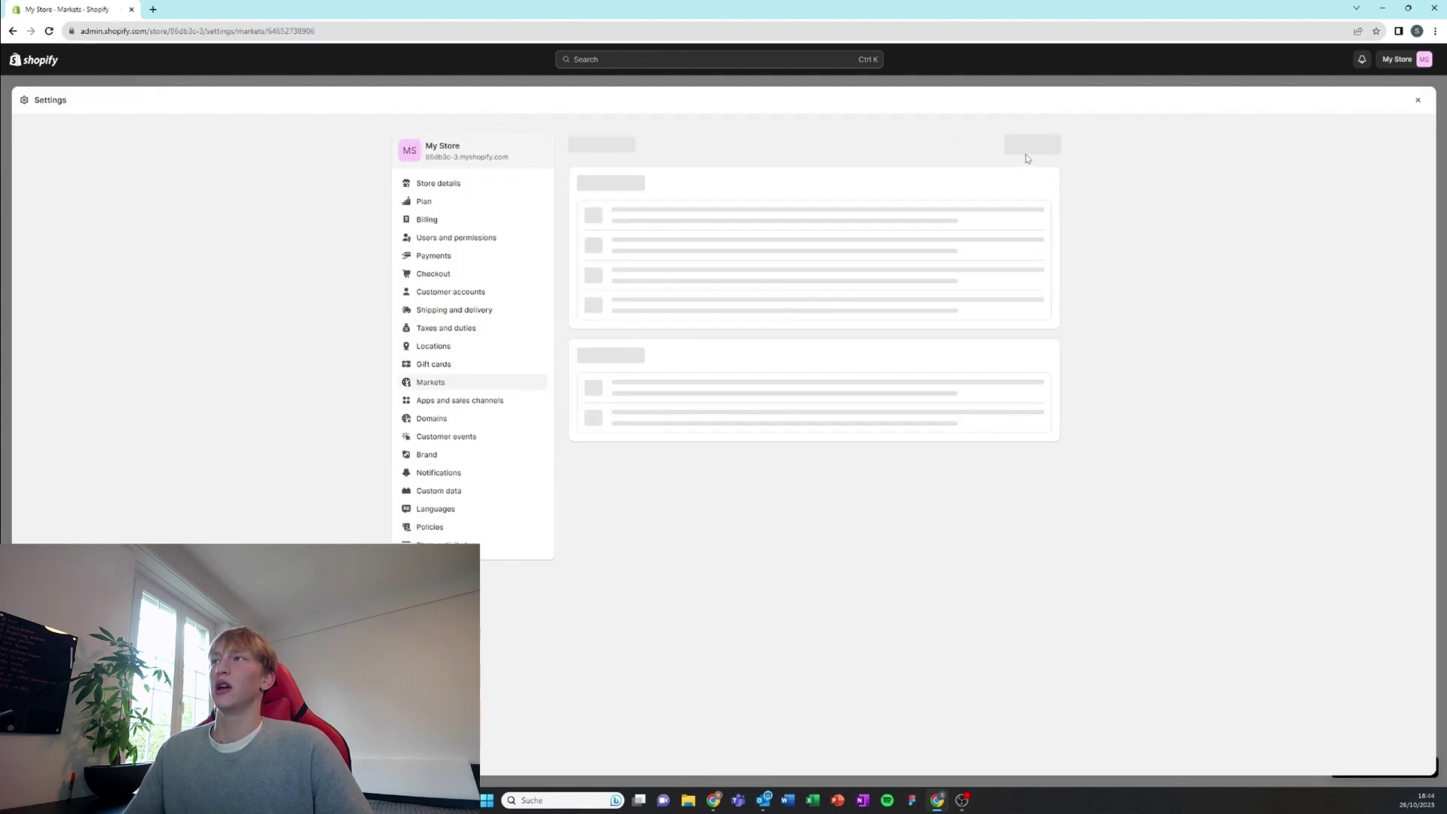
left_click(1030, 150)
left_click(1004, 175)
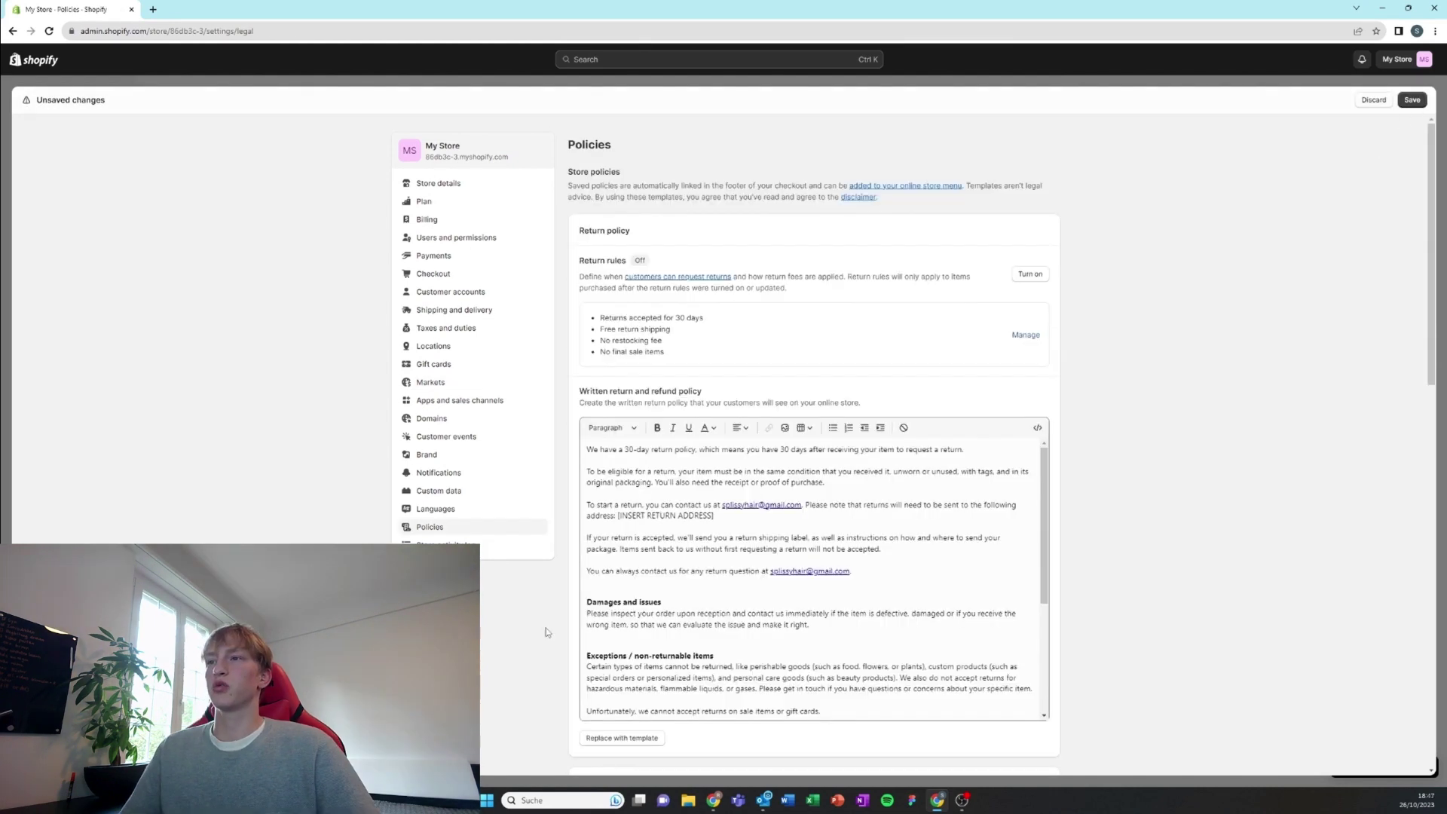
scroll(550, 631, "down", 5)
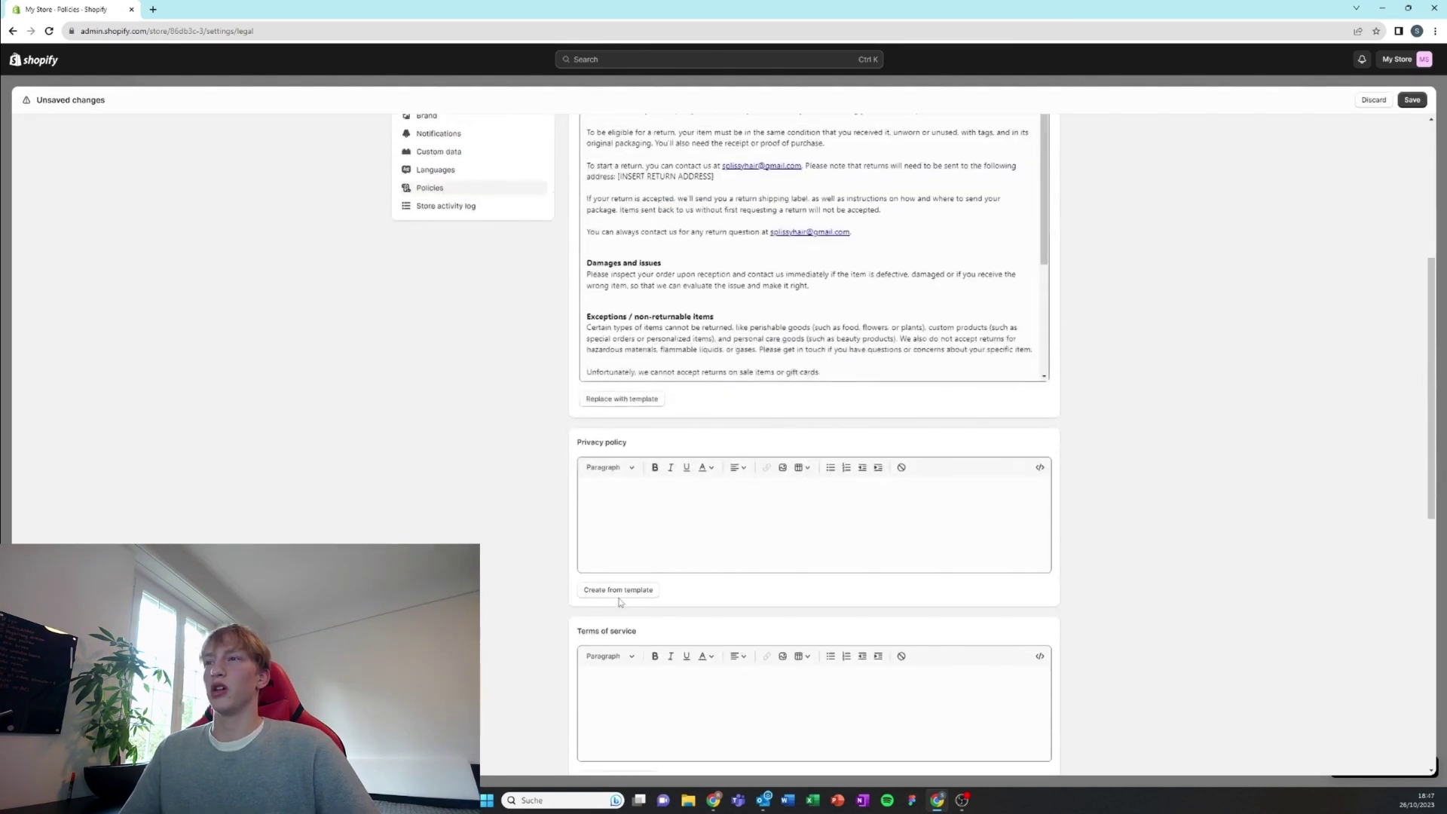
left_click(620, 593)
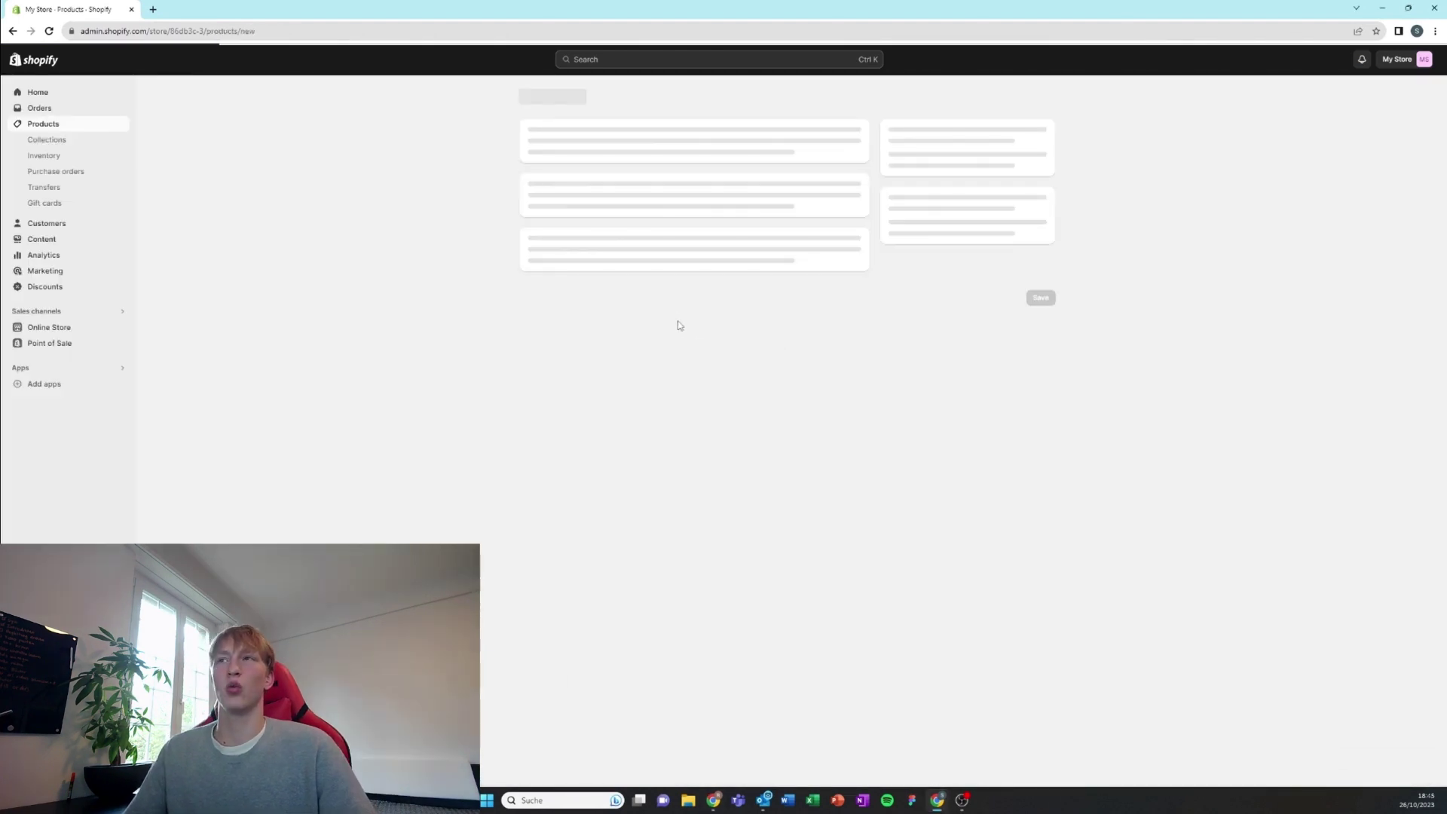
Start entering the new product's title on the Add product form.
left_click(595, 149)
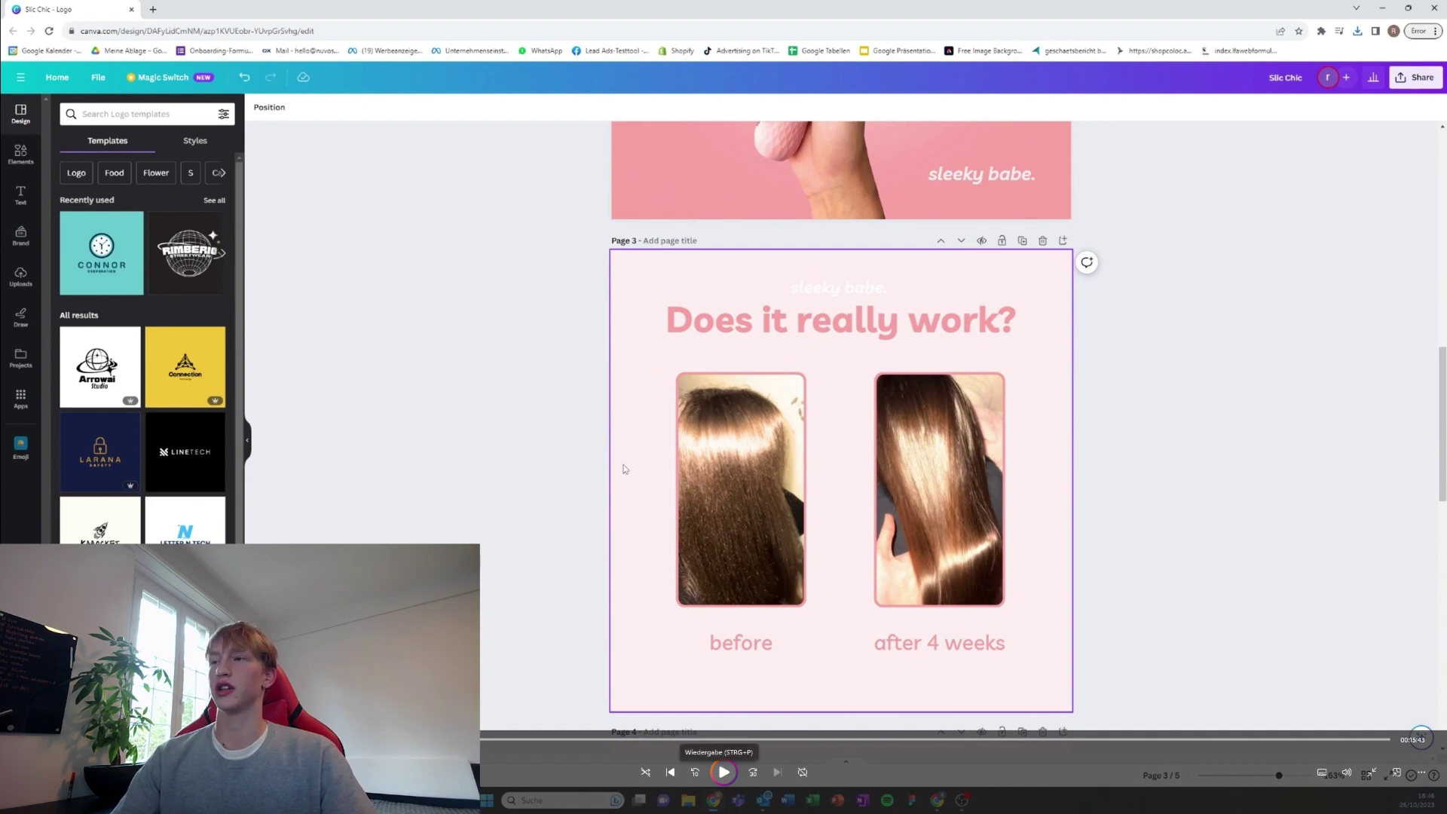
Review the Canva product image pages, then save the Split End Trimmer Pro product with Ctrl+S.
scroll(608, 449, "down", 5)
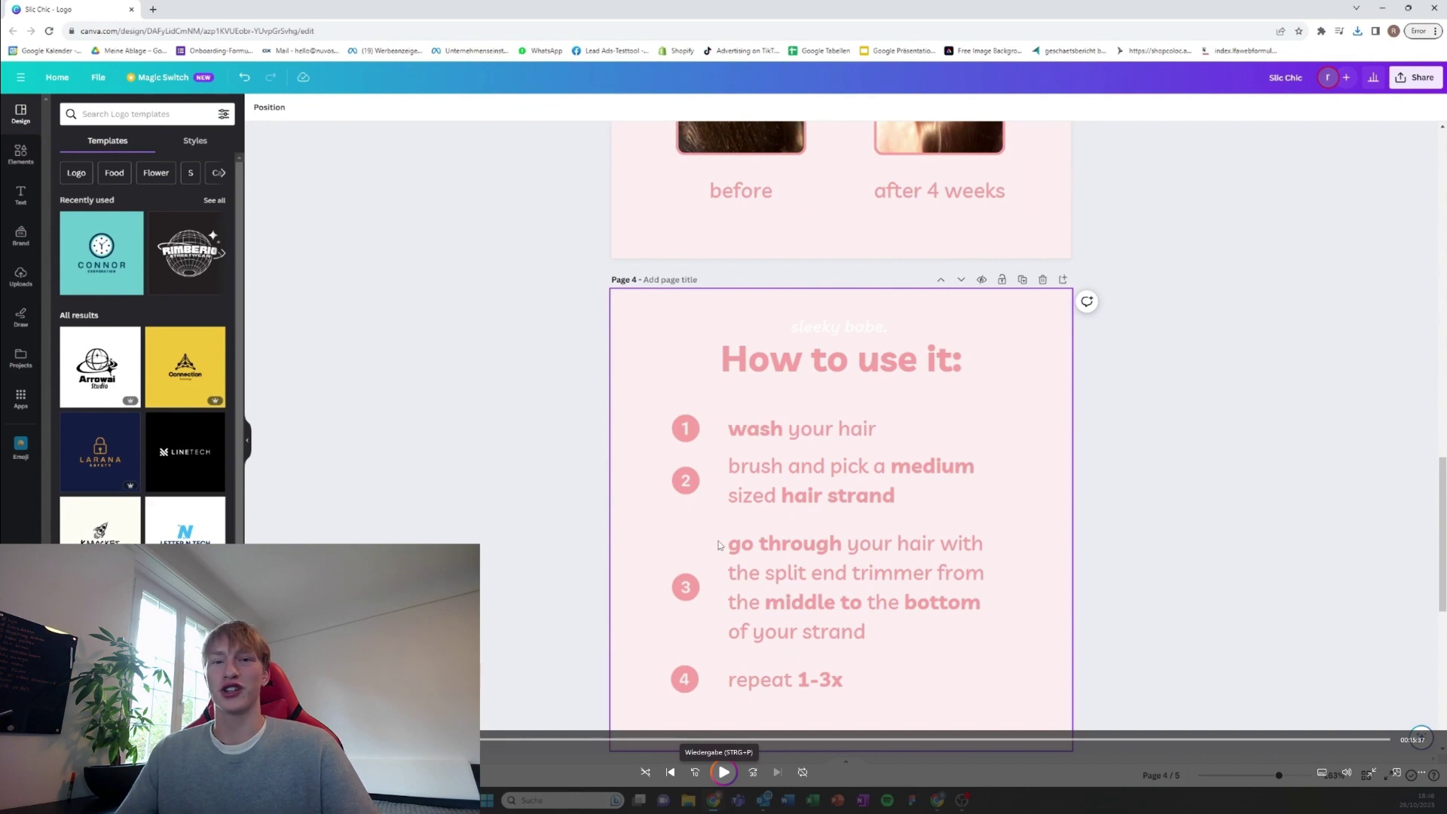
scroll(554, 541, "down", 5)
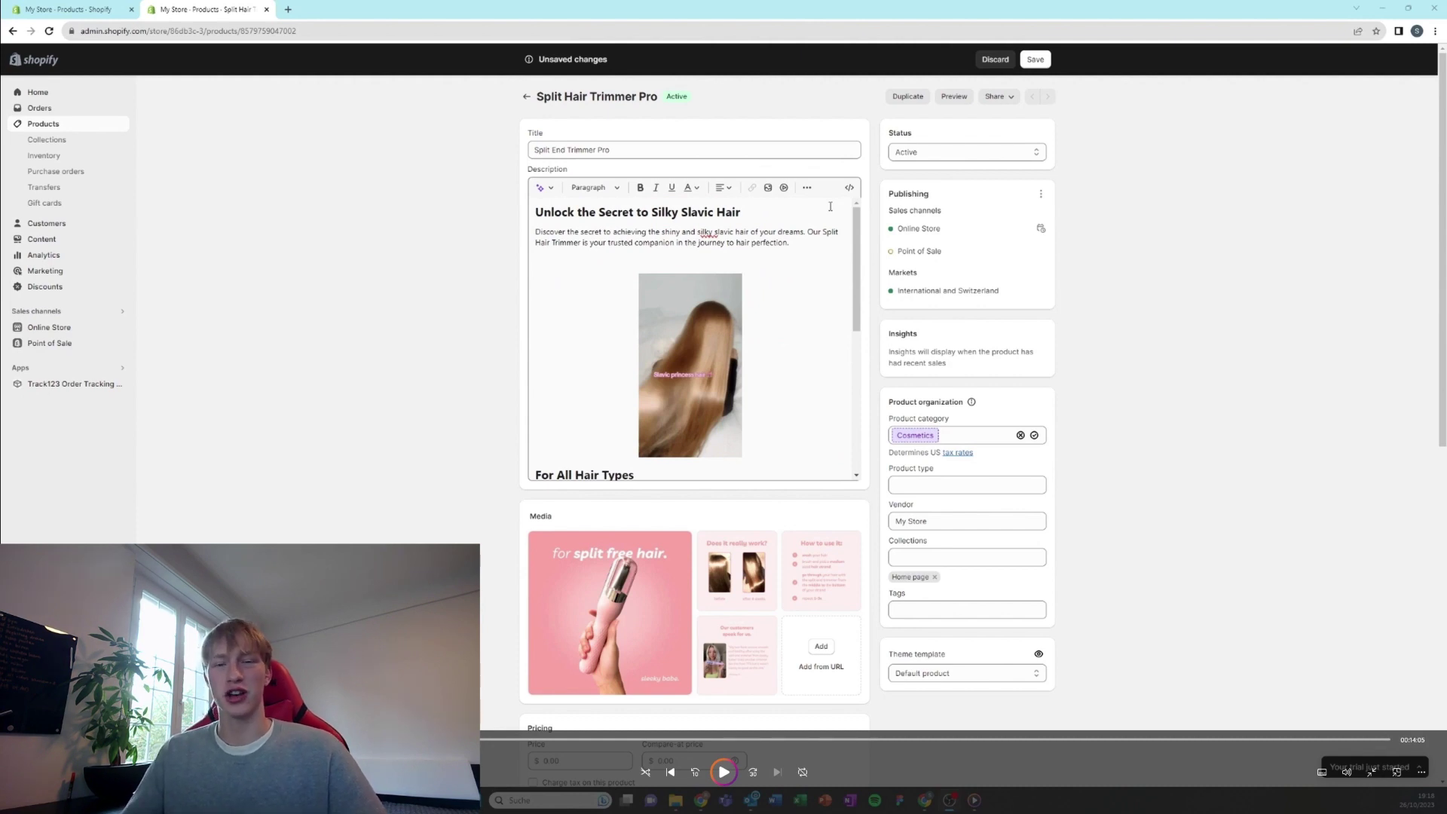
key("ctrl+s")
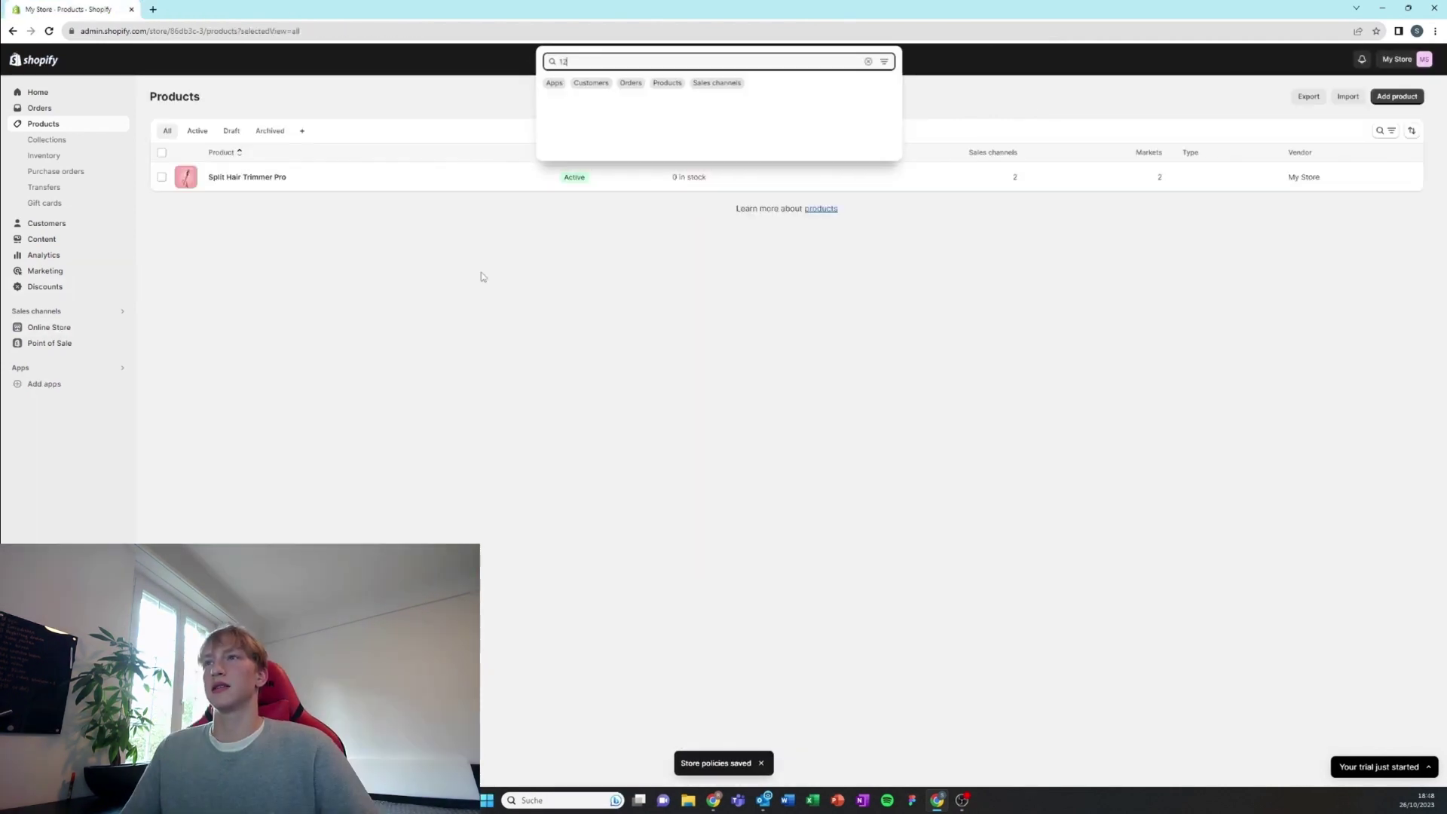
Search the App Store for '3 track' and install the Track123 Order Tracking app.
type("3 track")
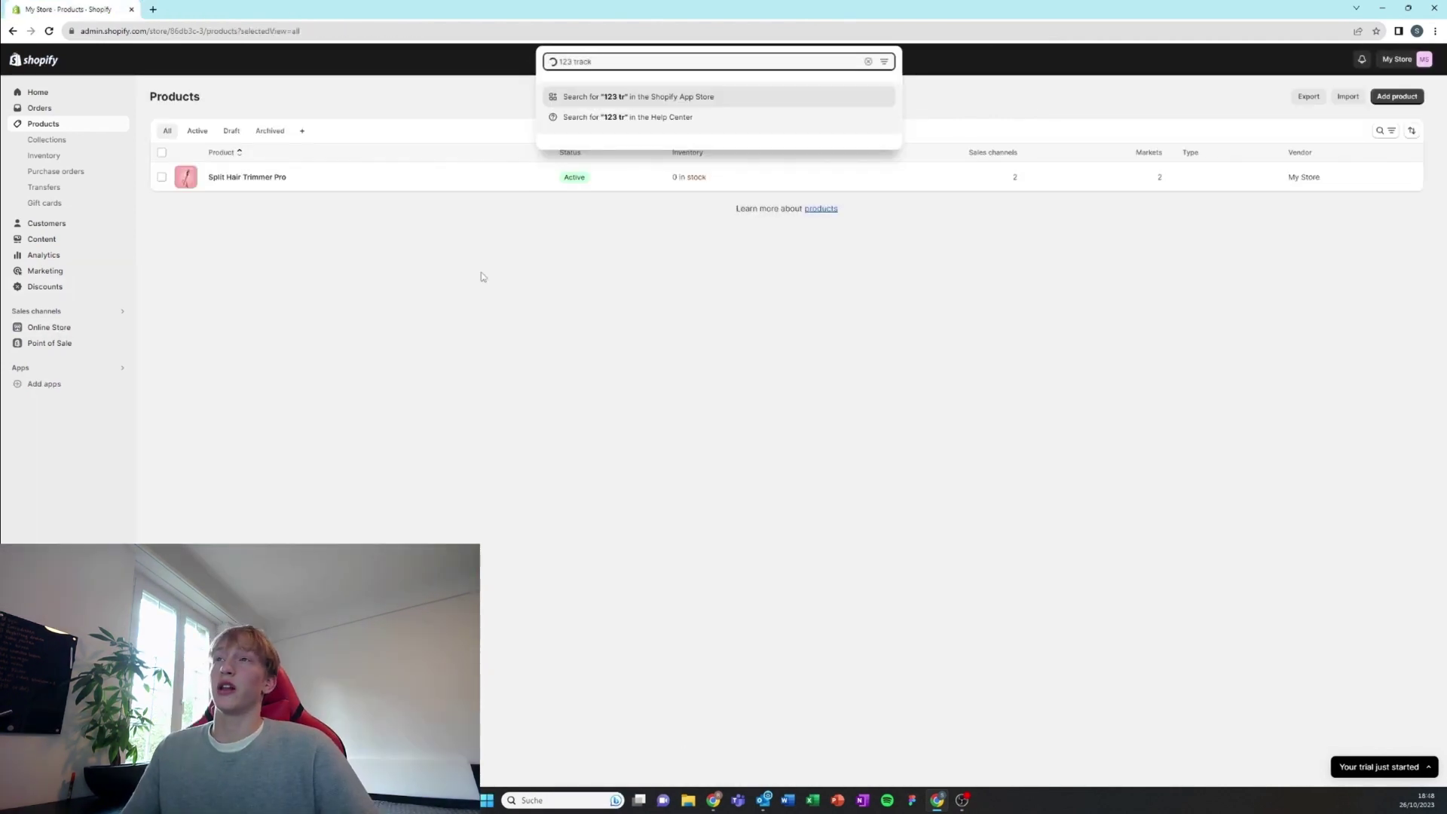
left_click(627, 164)
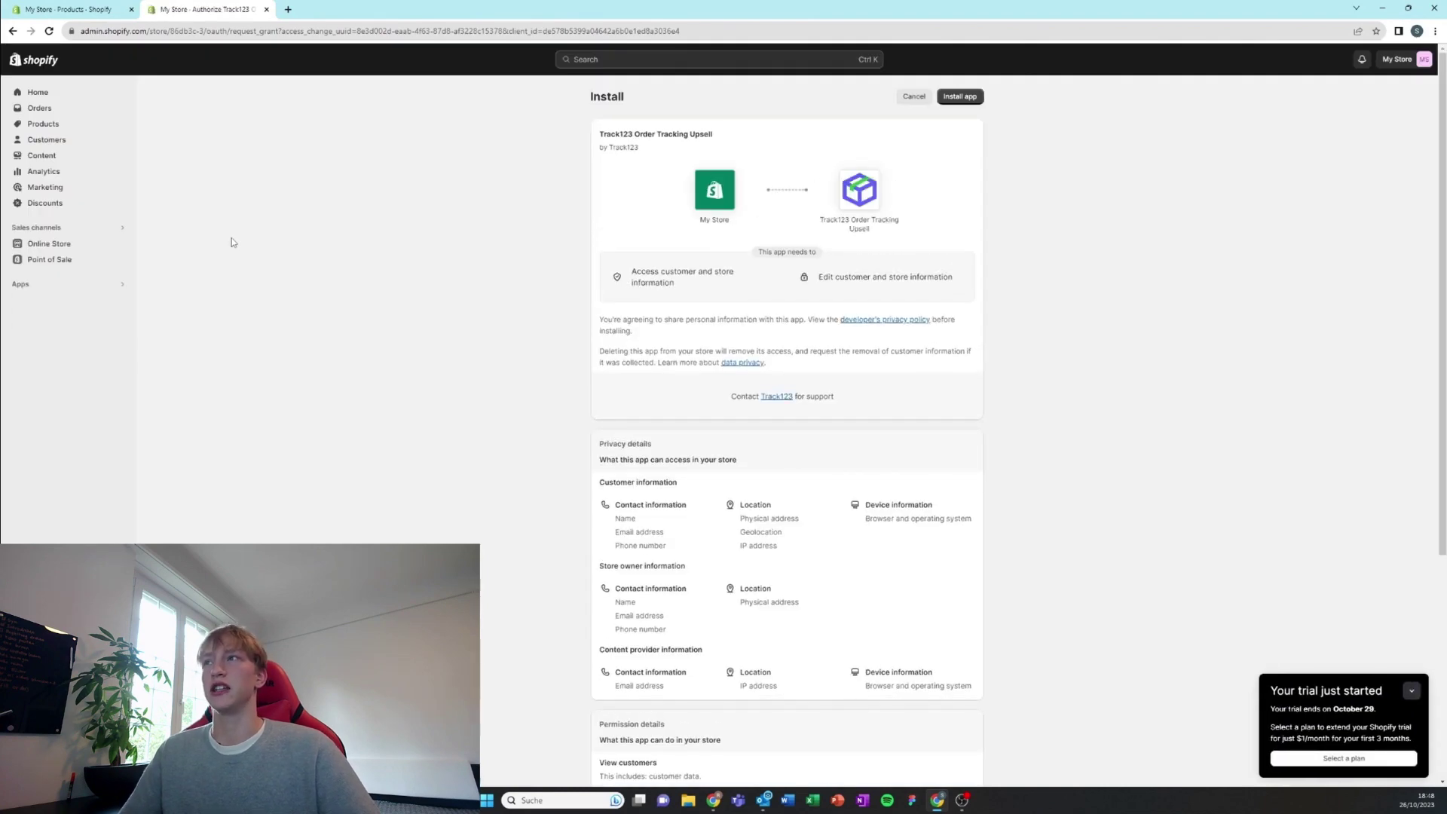
left_click(959, 97)
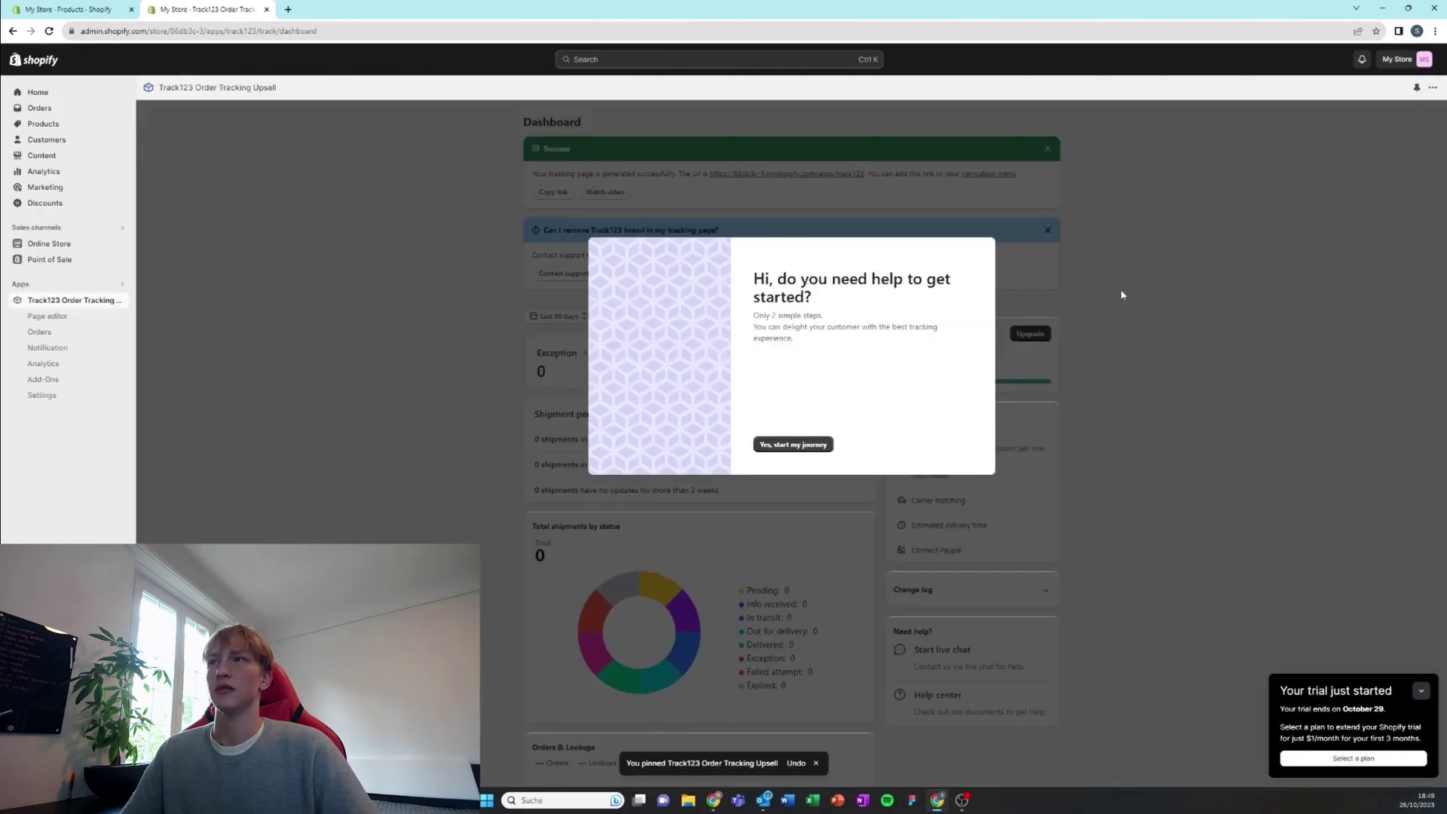
Complete Track123's quick setup with dropshipping mode on and copy the tracking page link.
left_click(803, 445)
left_click(769, 335)
left_click(785, 444)
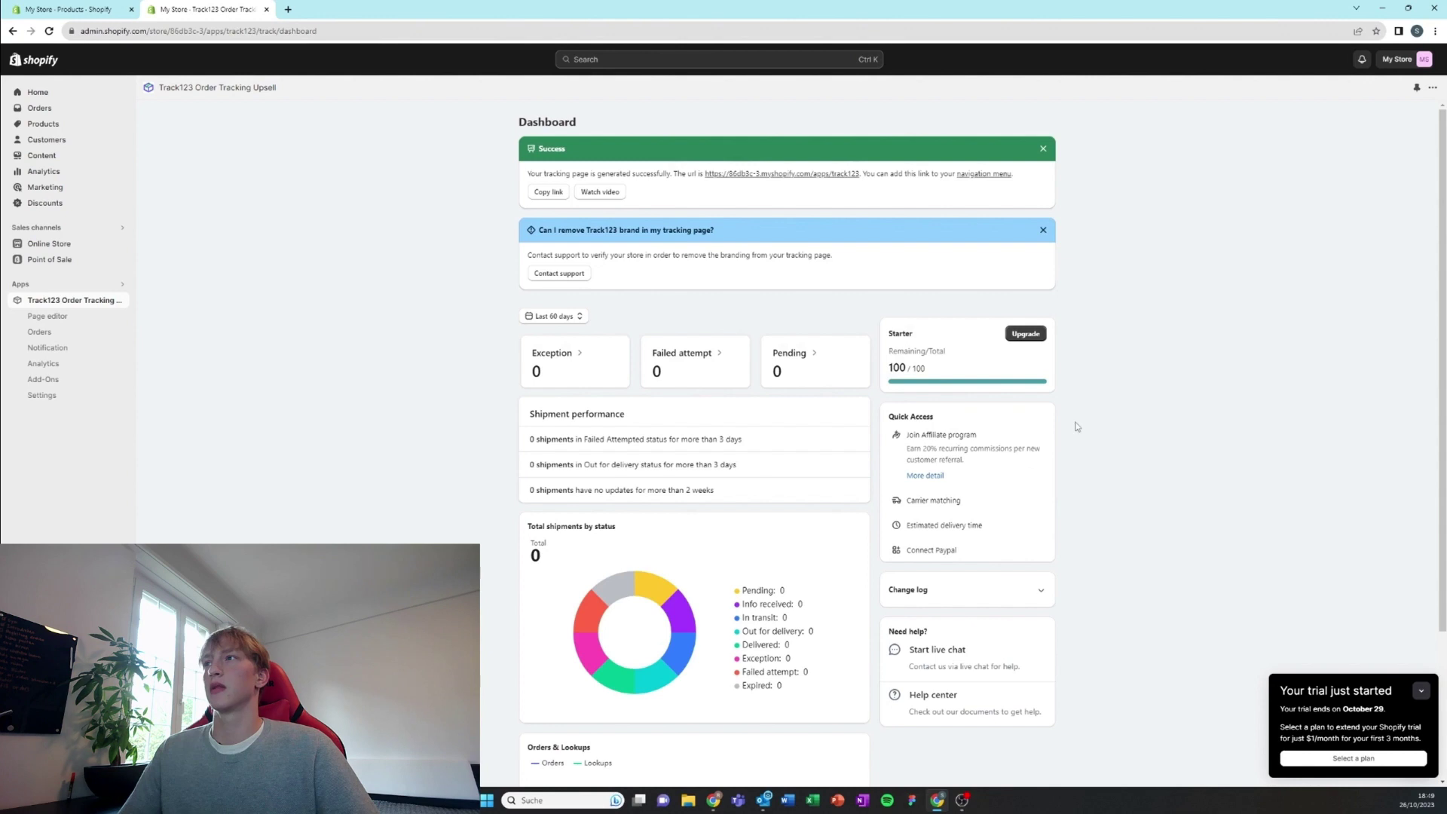
left_click(548, 192)
left_click(49, 243)
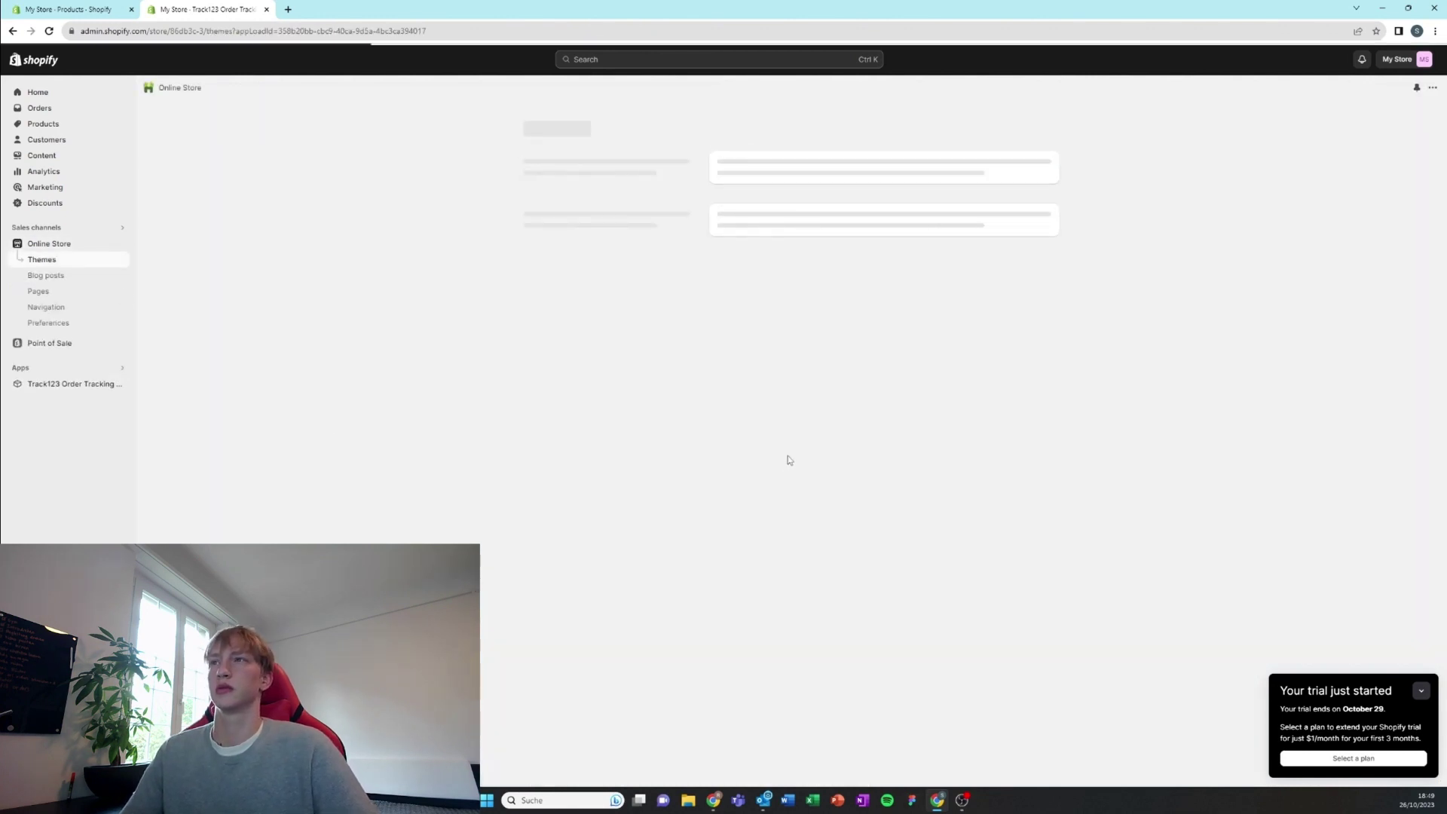
In the footer menu, delete the Search item and add a Contact page link.
left_click(77, 311)
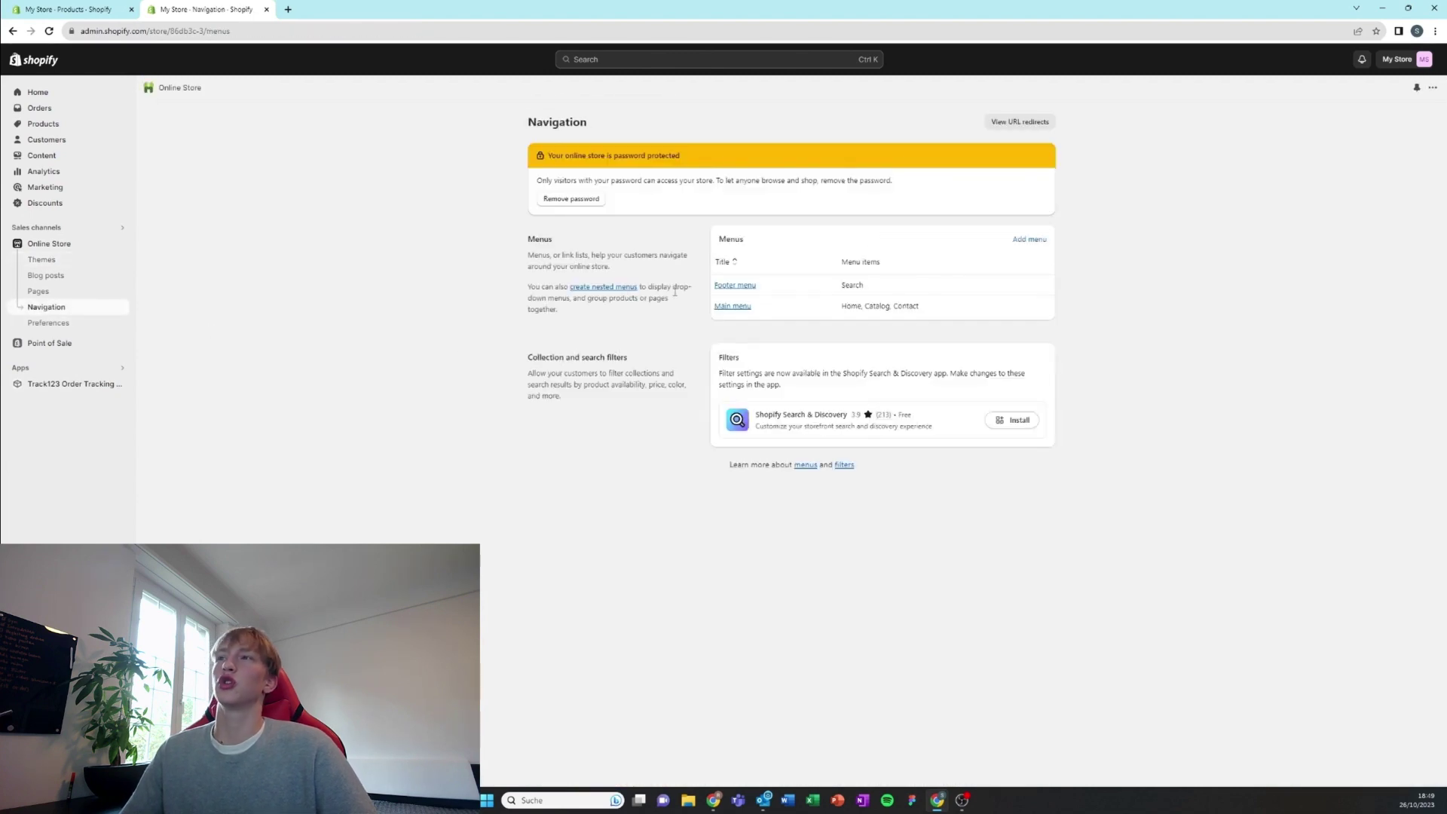
left_click(736, 285)
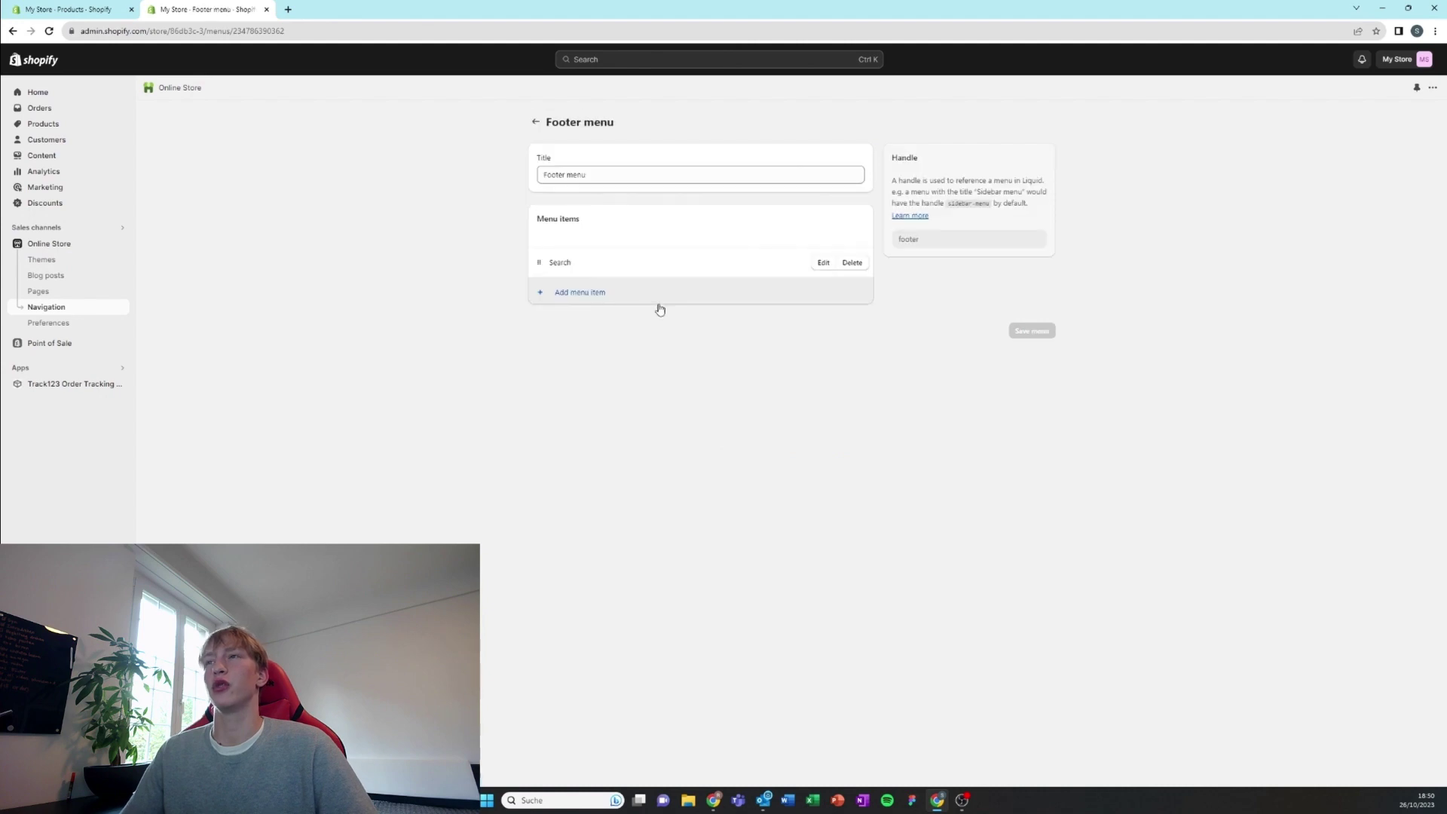
left_click(854, 265)
left_click(868, 450)
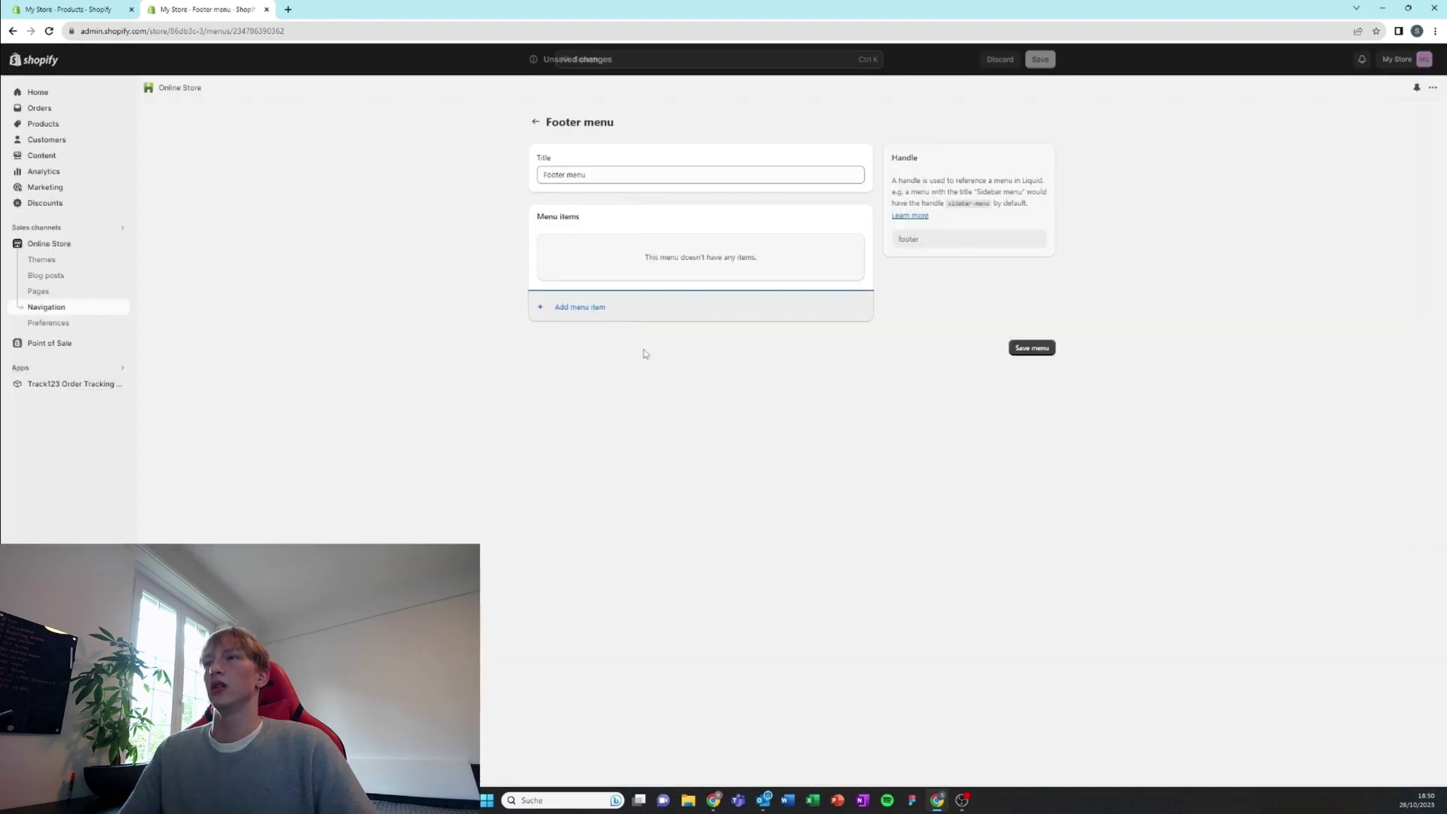
left_click(591, 307)
left_click(1329, 159)
left_click(1282, 281)
left_click(1295, 197)
key("Return")
Add a Refund Policy link to the footer menu.
left_click(679, 300)
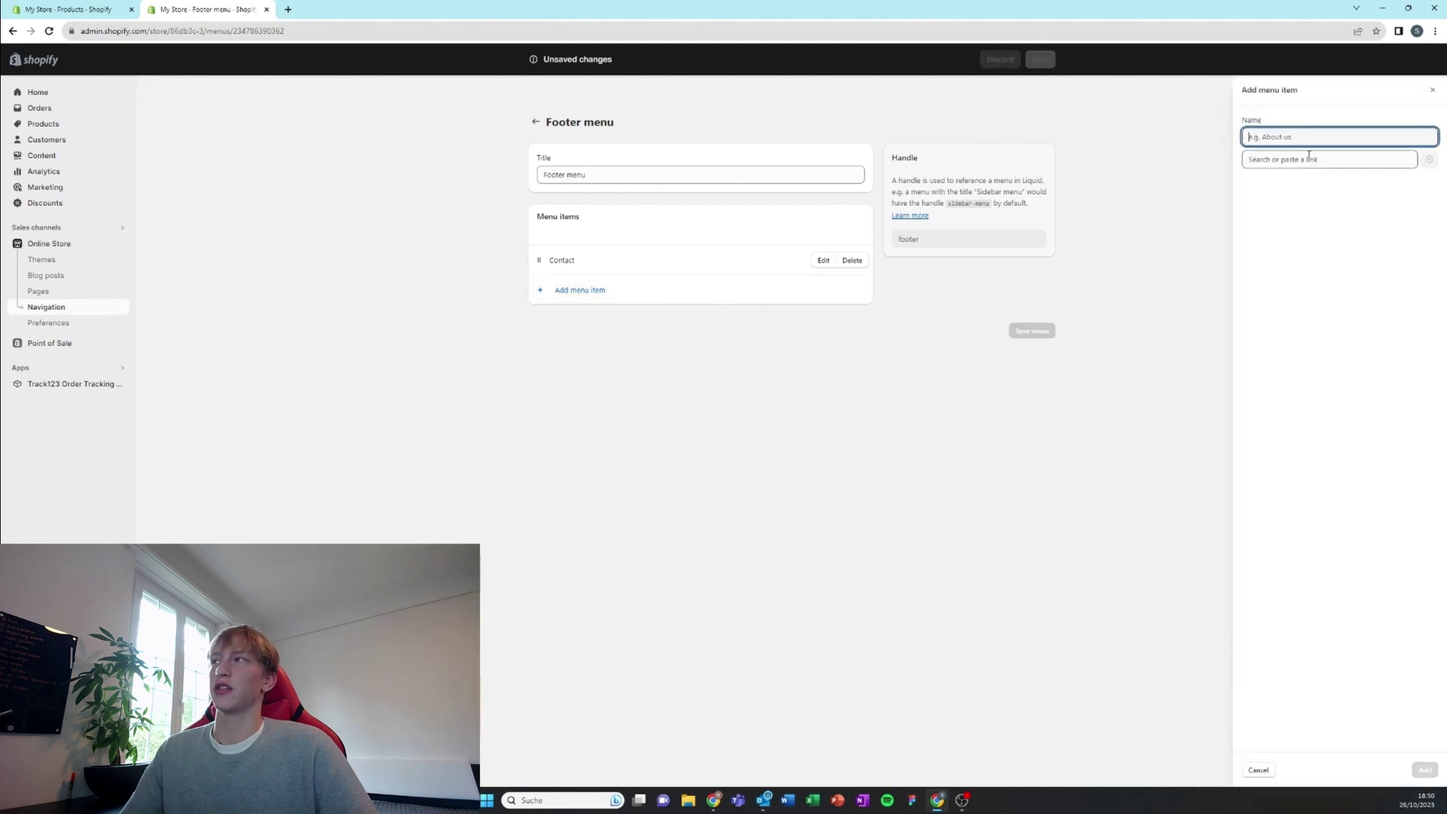
left_click(1284, 162)
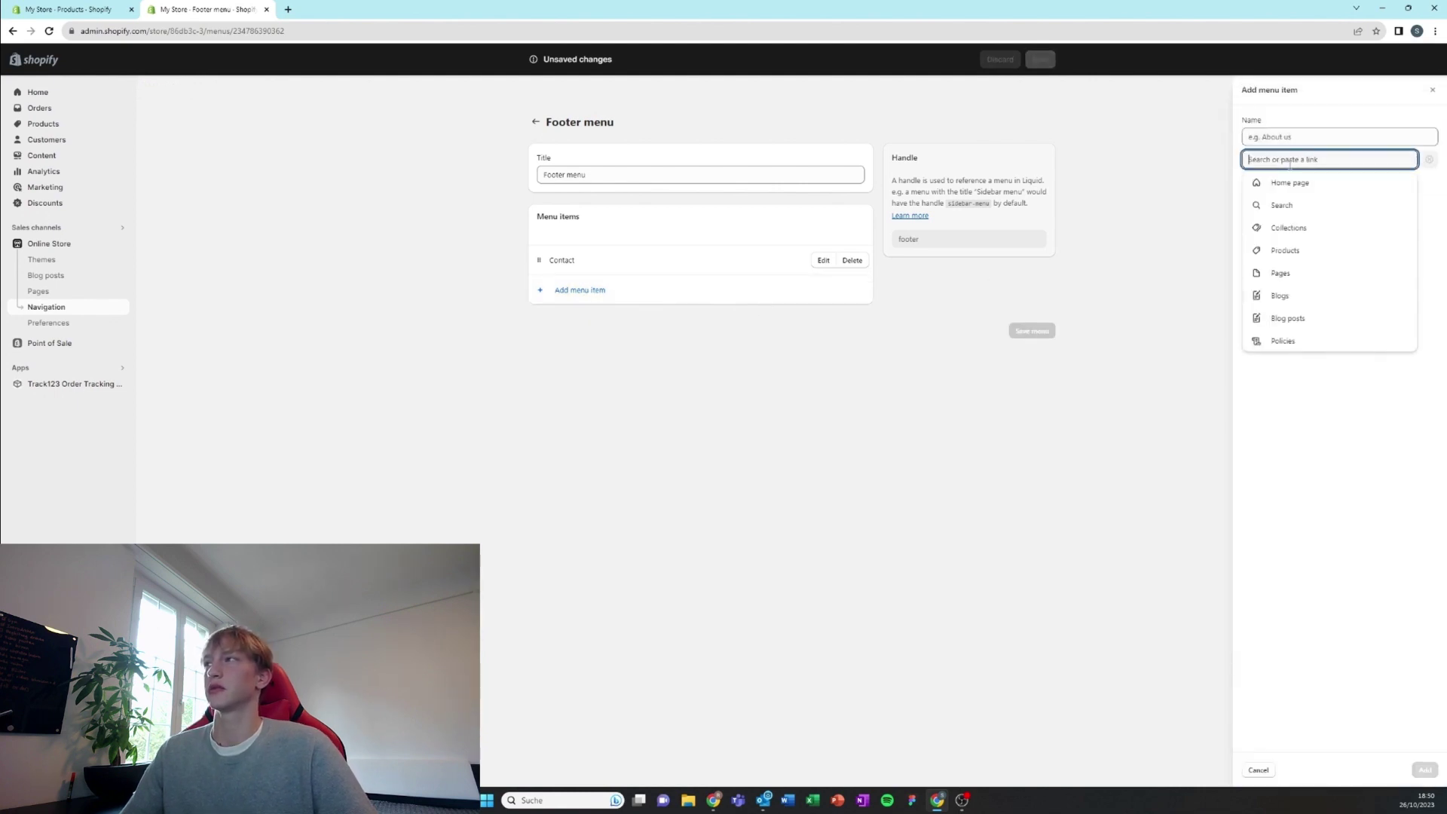
left_click(1284, 340)
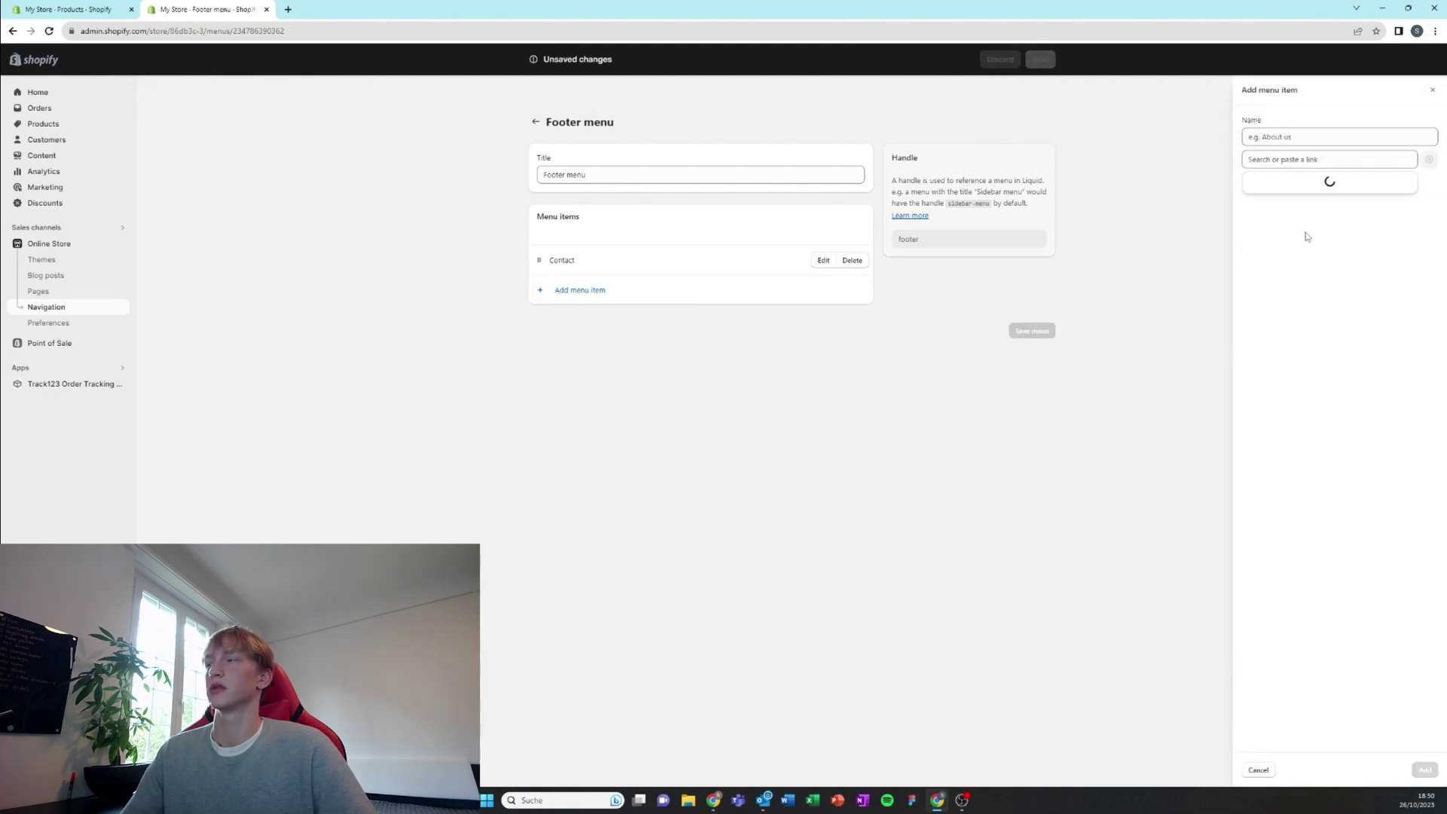
left_click(1286, 235)
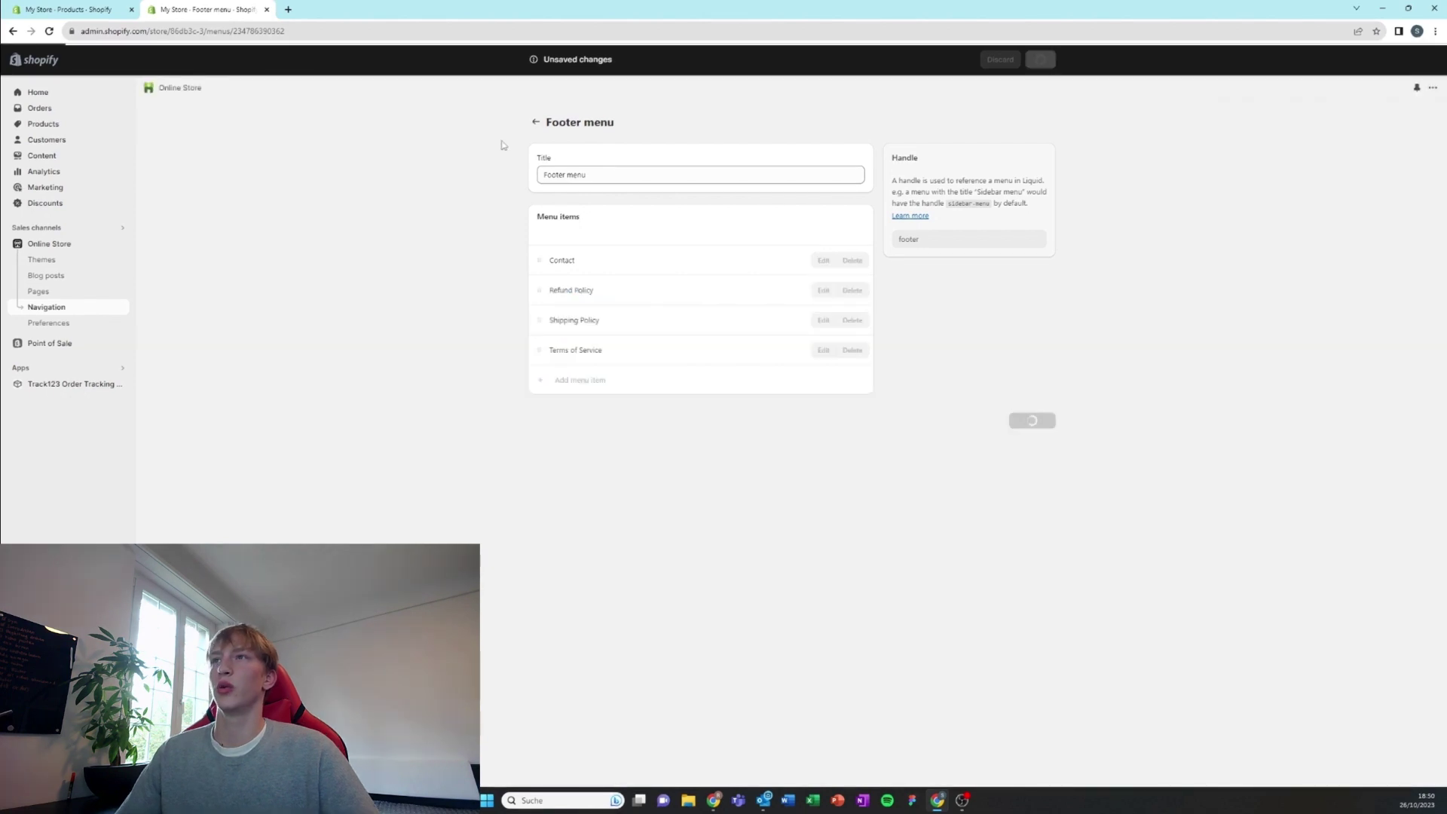
left_click(1040, 59)
left_click(535, 122)
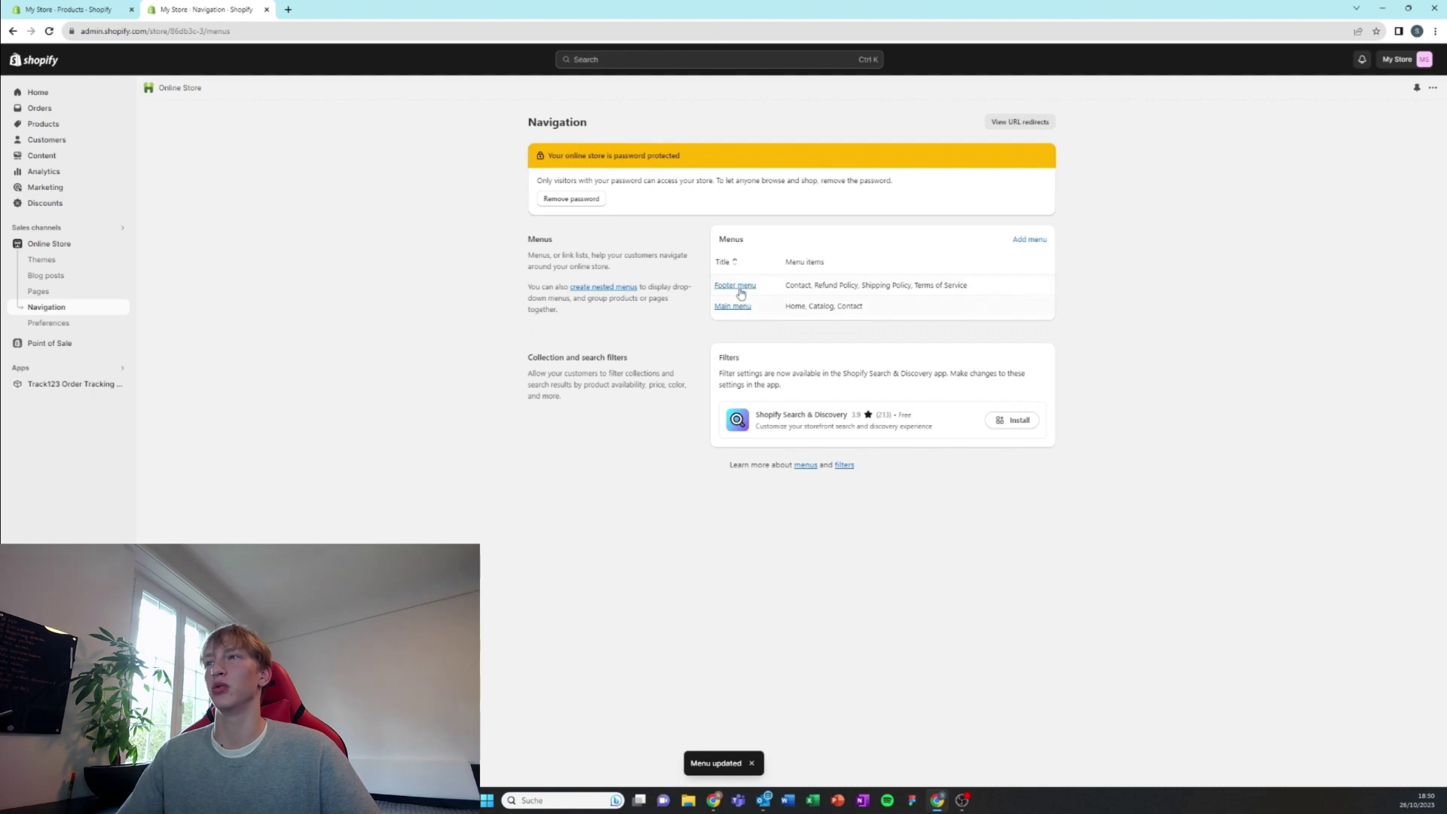
Remove Home and Catalog from the main menu and add a Track Order item linked to the tracking page, above Contact.
left_click(733, 306)
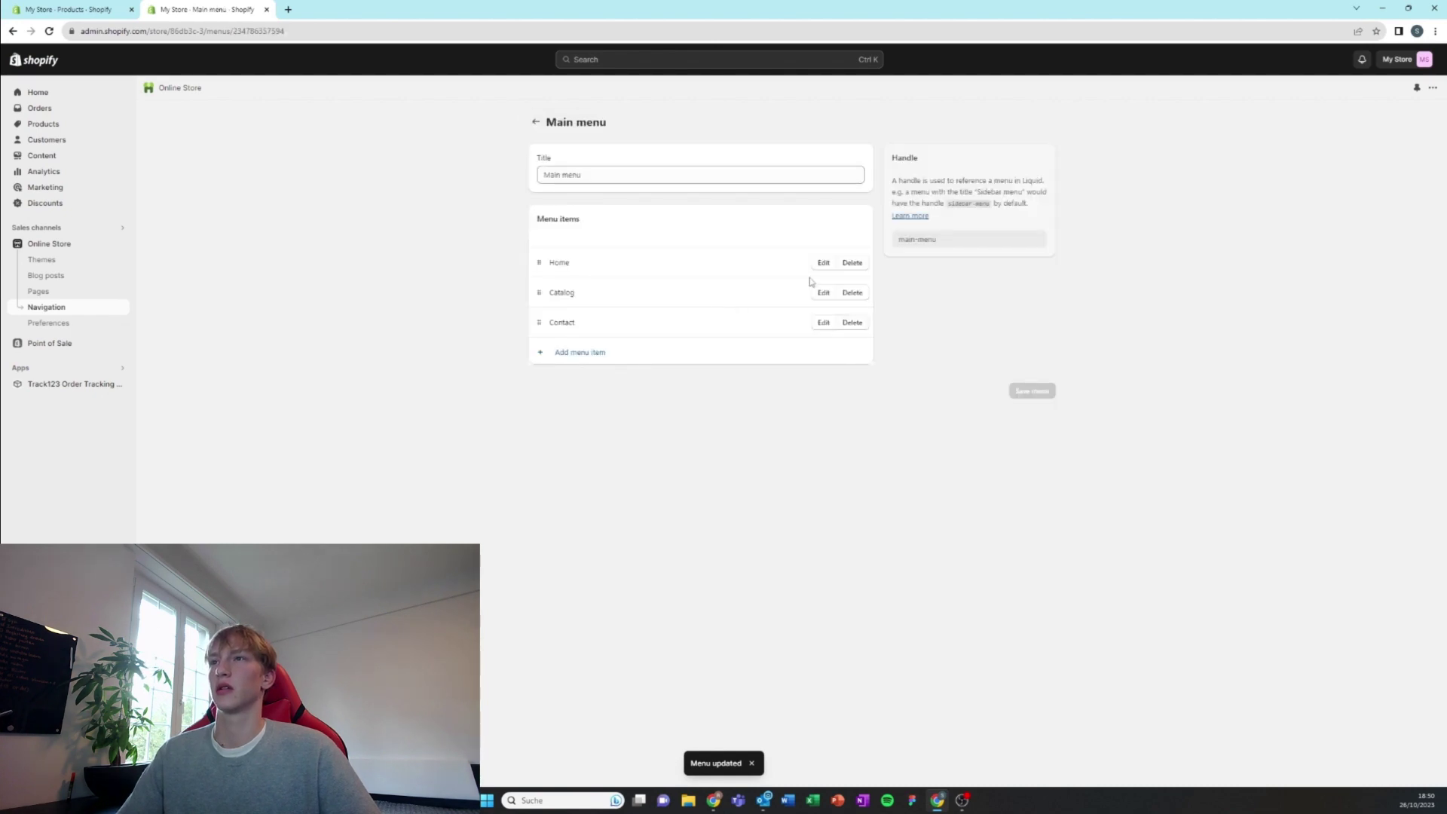
left_click(852, 263)
left_click(867, 450)
left_click(852, 263)
left_click(867, 450)
left_click(583, 322)
type("Track Order")
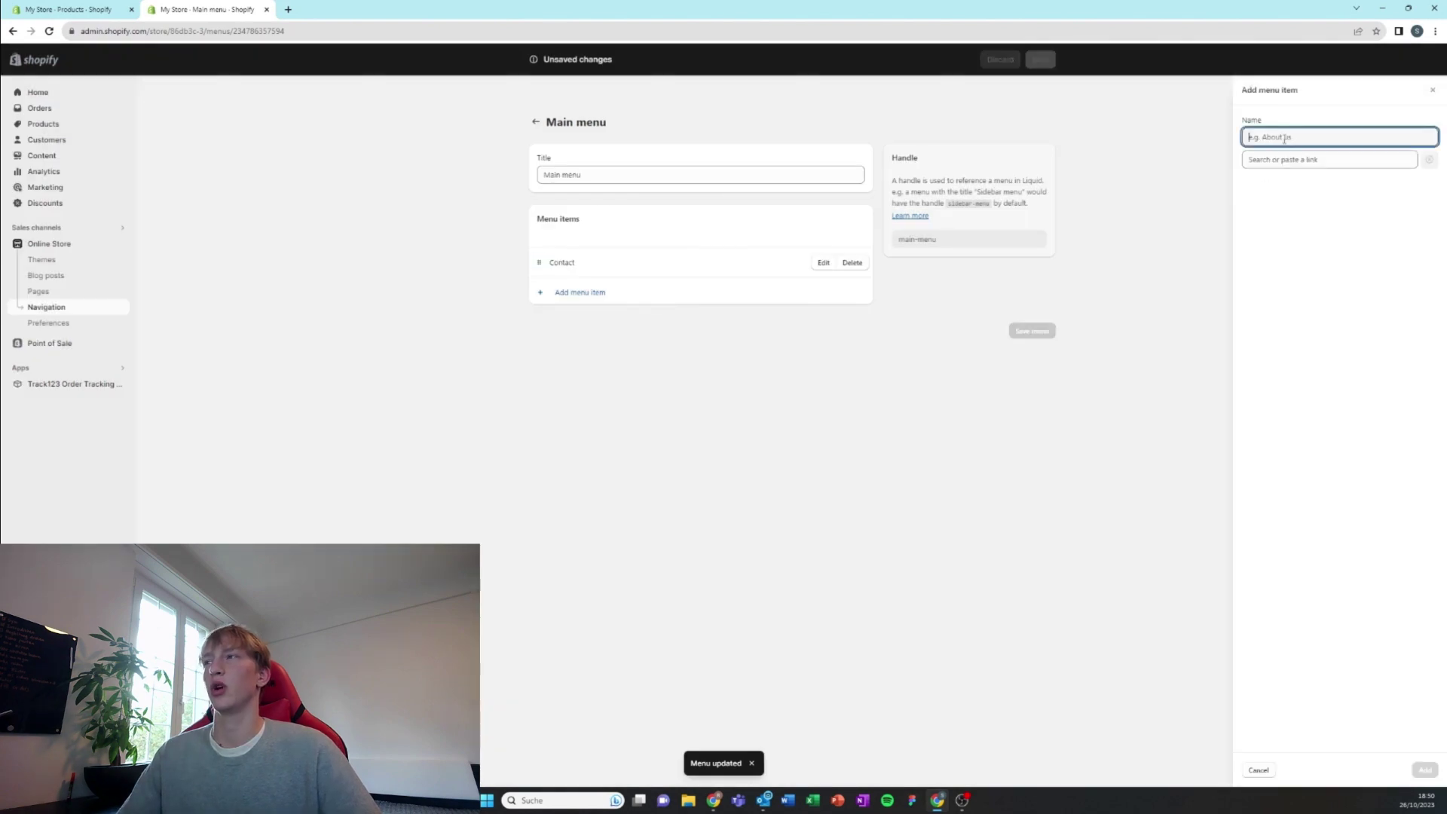
left_click(1287, 159)
key("ctrl+v")
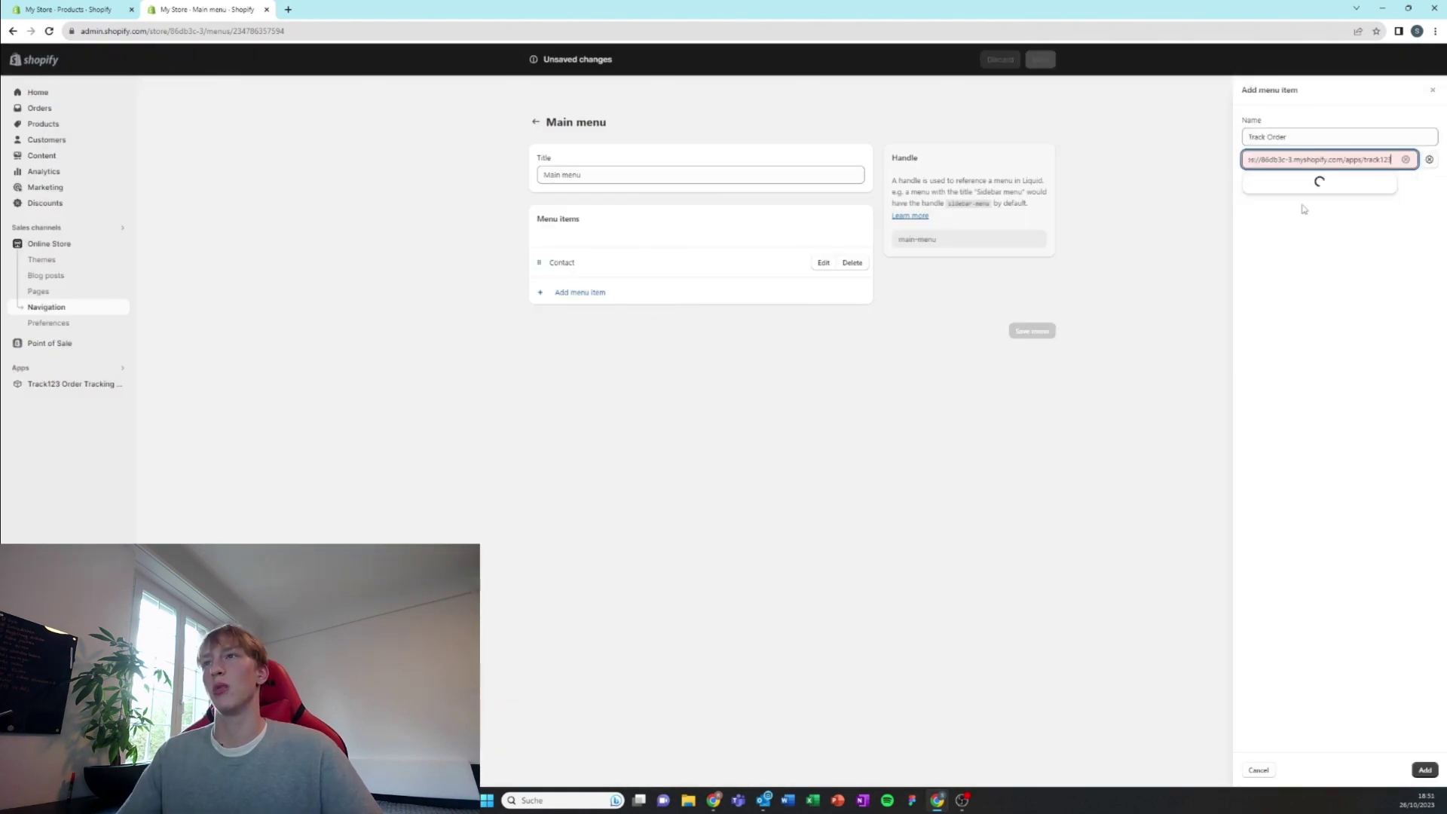
left_click(1301, 188)
left_click(1423, 769)
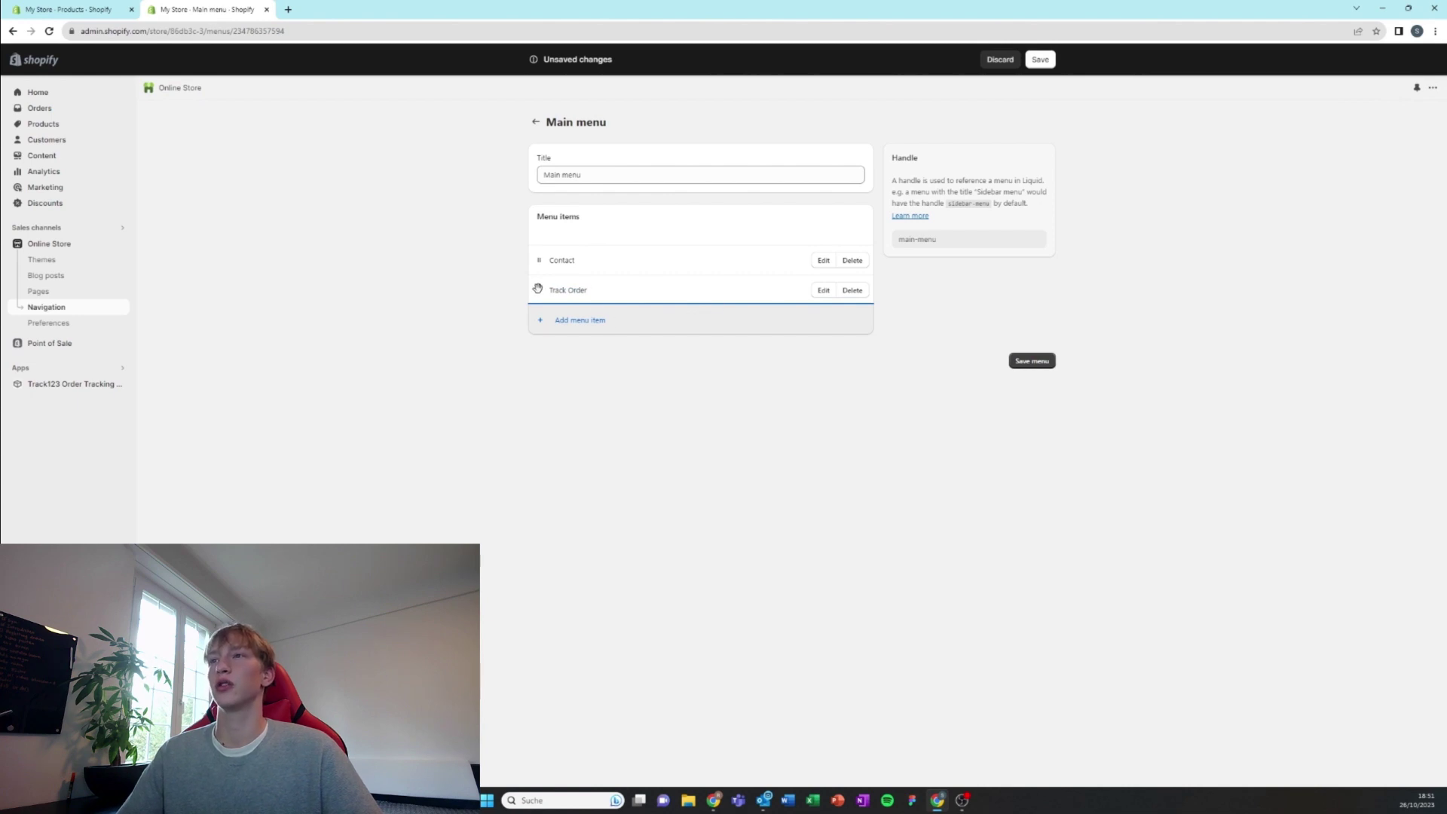
left_click_drag(537, 290, 540, 261)
Add a Split End Trimmer main-menu item linking to the trimmer product and save the menu.
left_click(580, 319)
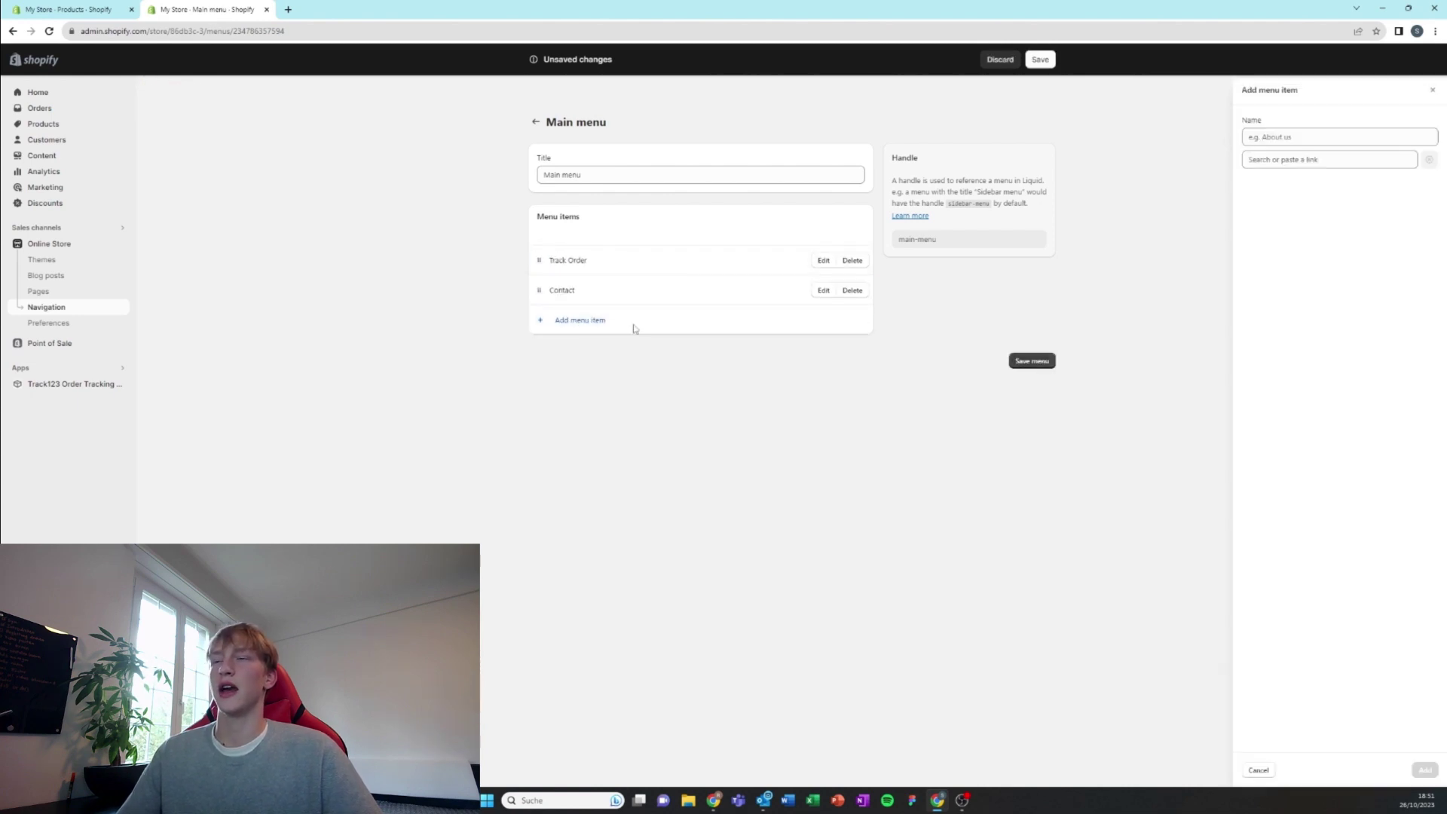
type("Split End Trimmer")
left_click(1323, 160)
left_click(1295, 251)
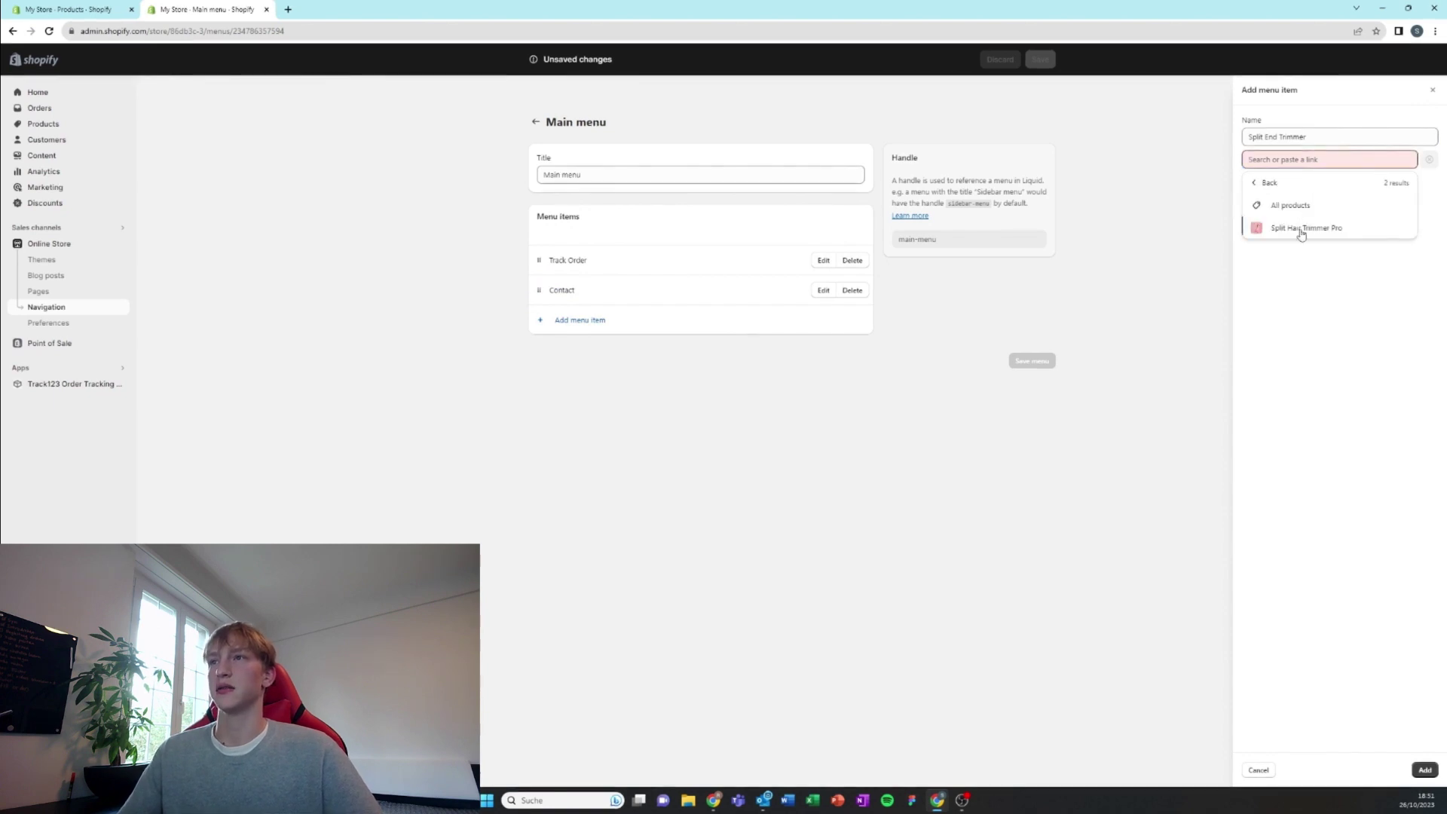
left_click(1310, 229)
left_click(1425, 769)
left_click(1029, 391)
left_click(536, 125)
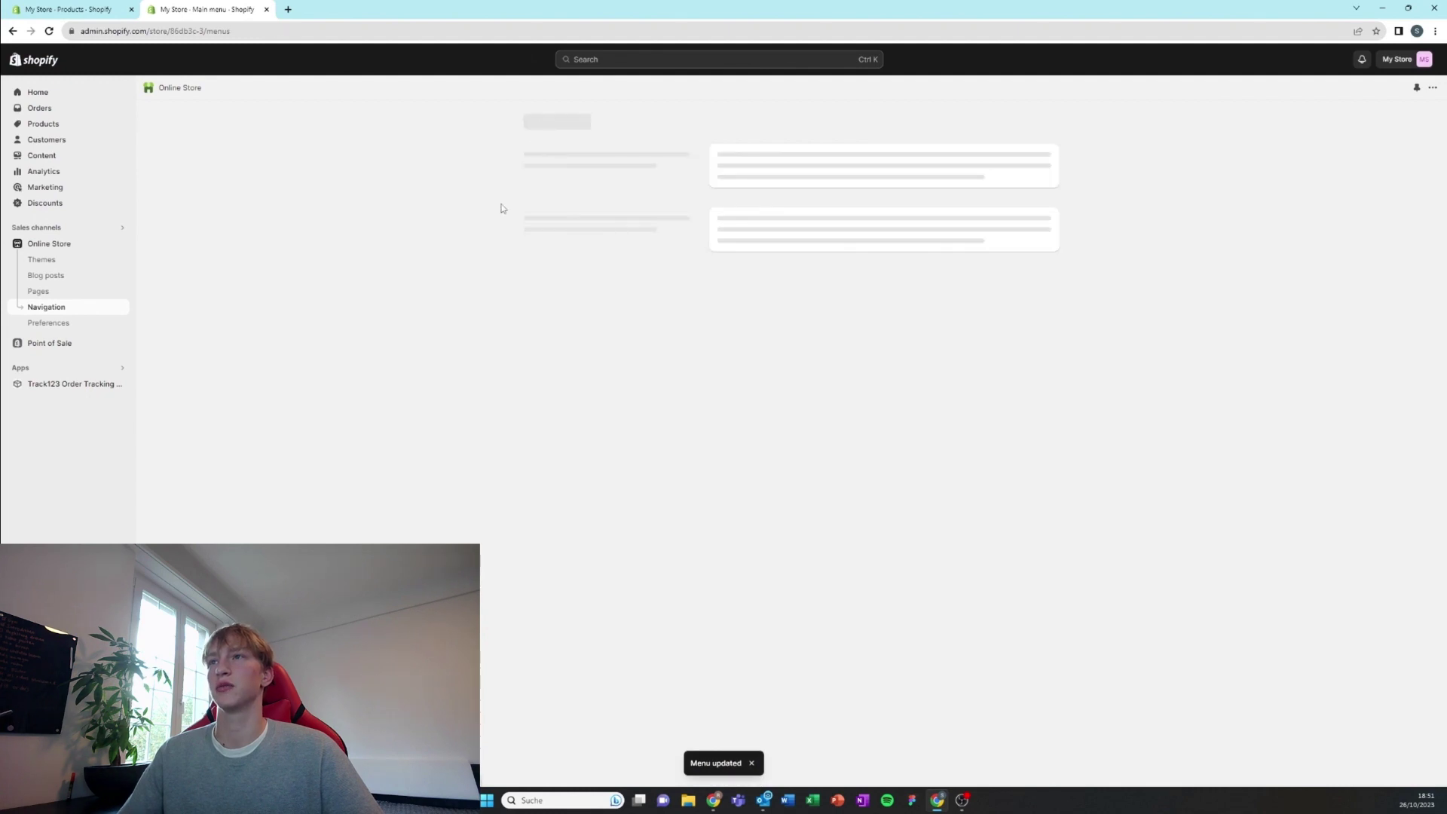
left_click(42, 258)
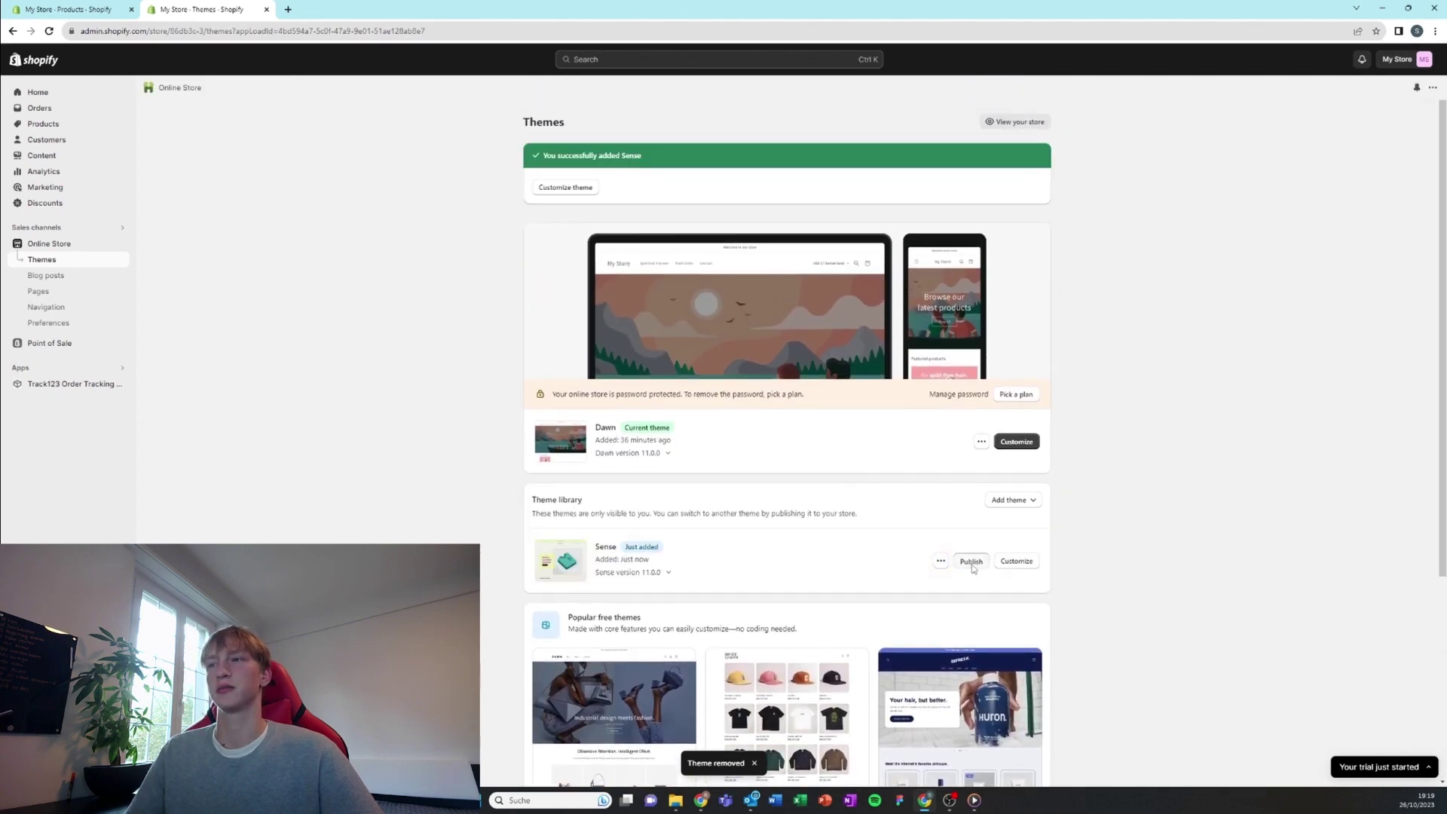
Publish the Sense theme as the store's live theme.
left_click(971, 560)
left_click(869, 515)
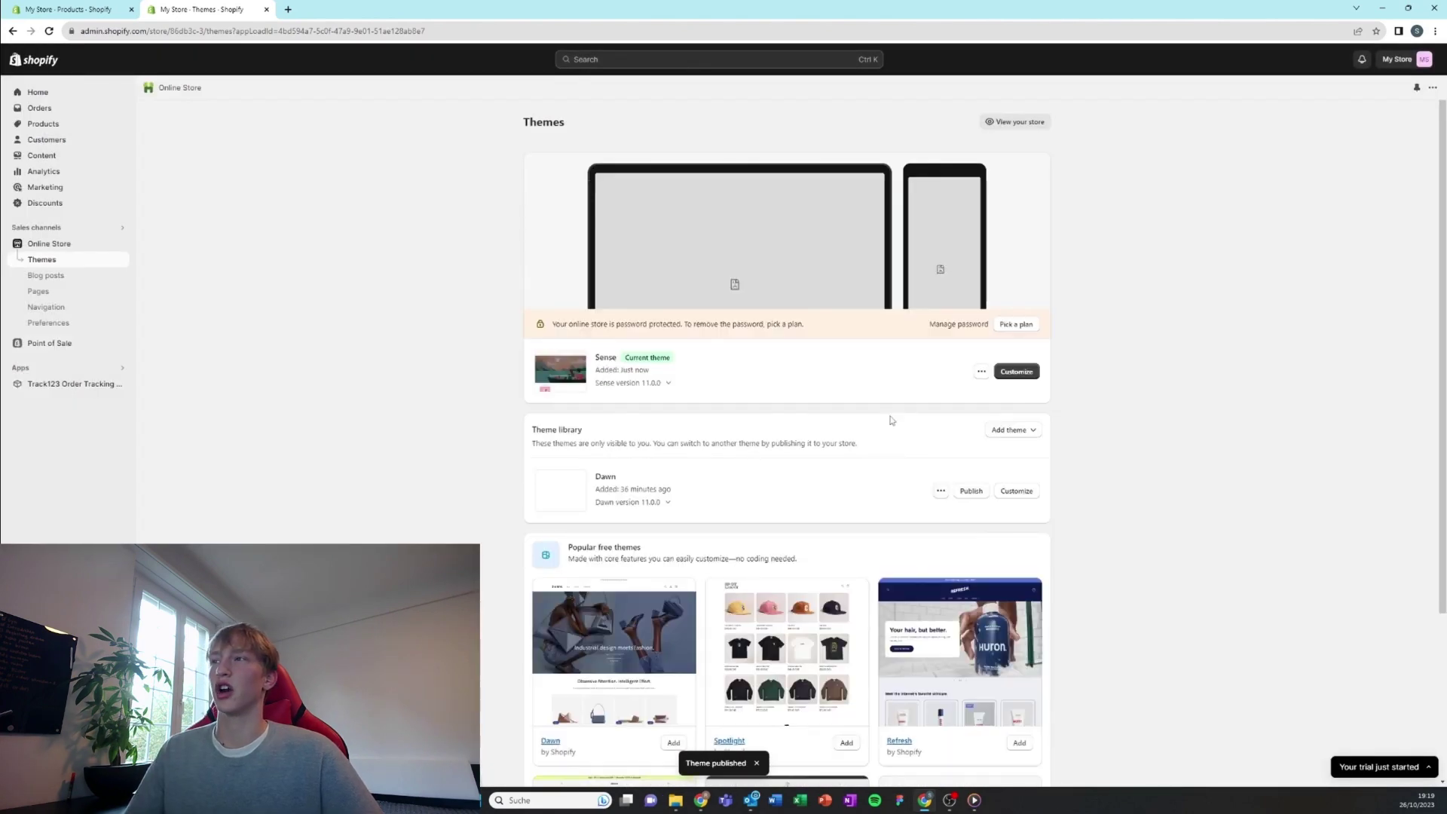
left_click(1018, 373)
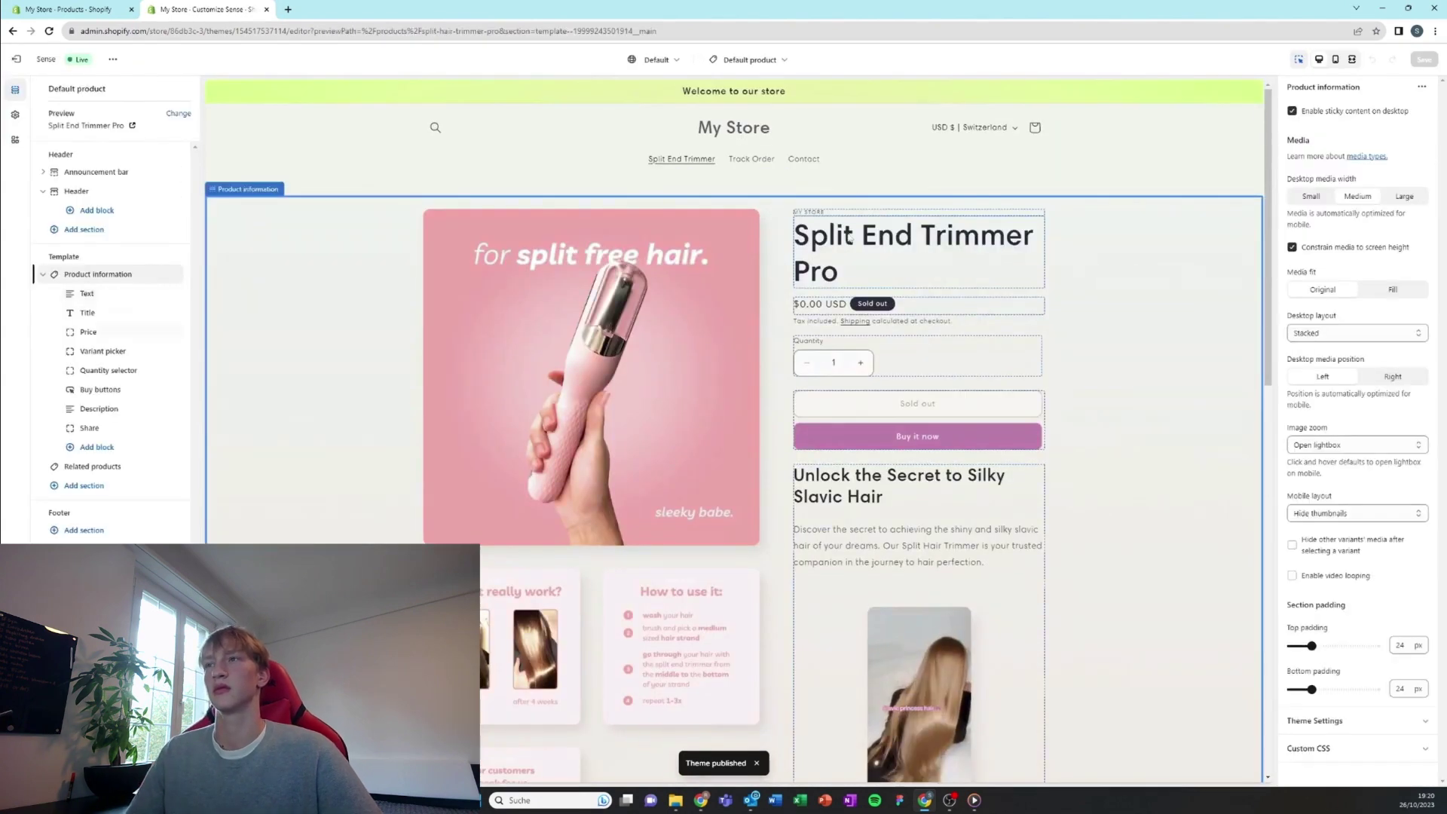
Remove the vendor text, quantity selector, price and share blocks from the product page template.
left_click(844, 211)
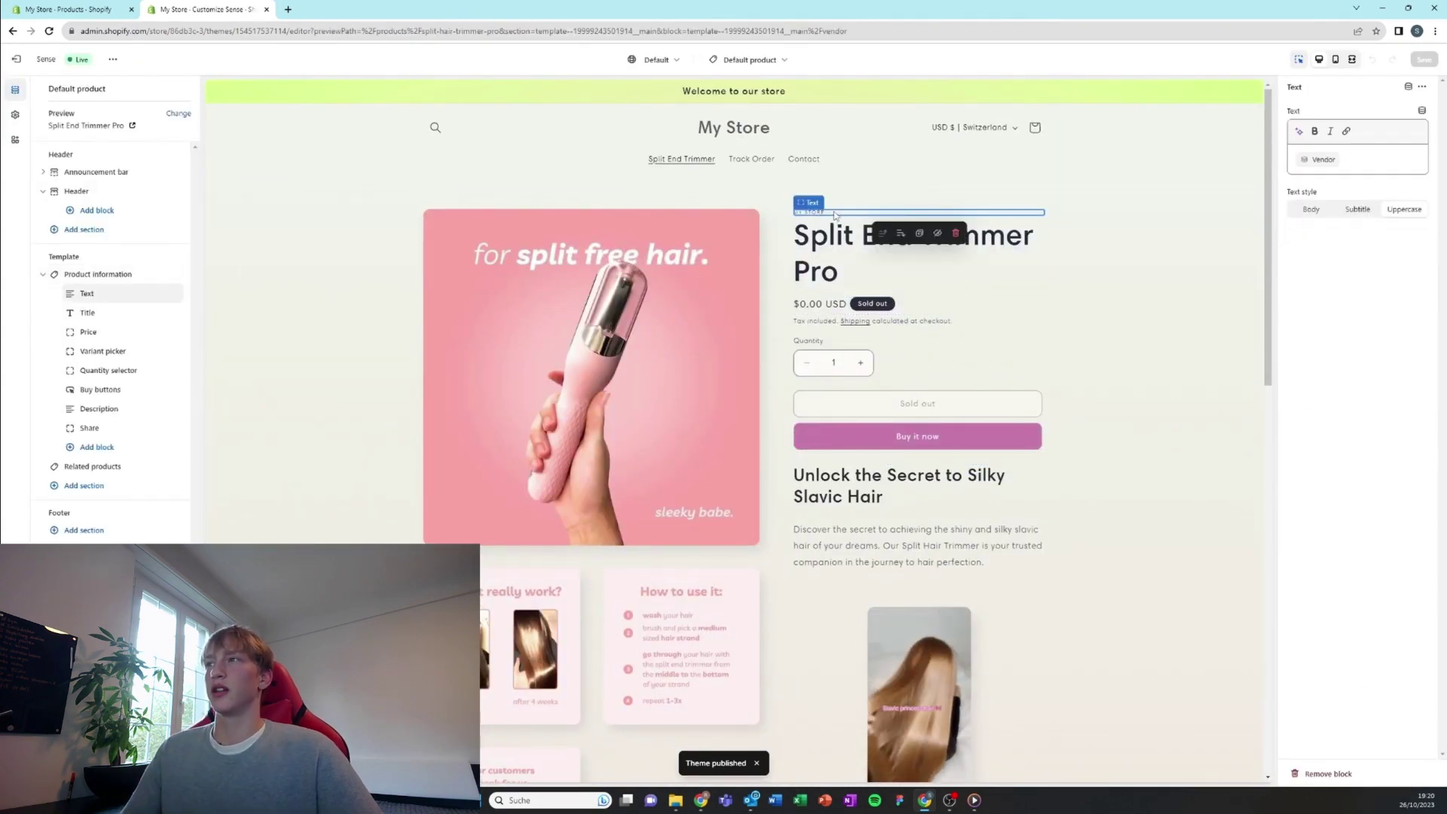
left_click(956, 234)
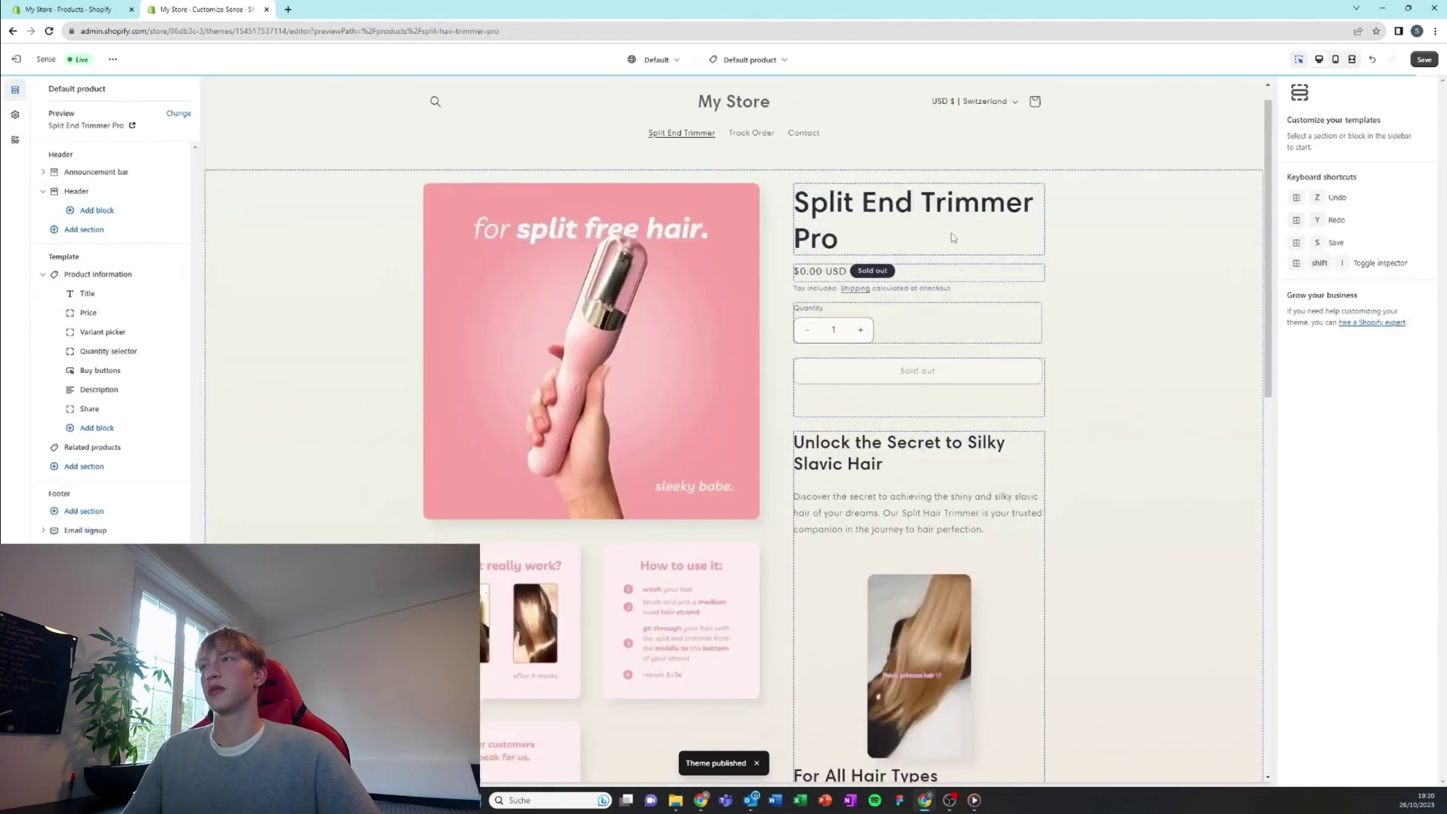
scroll(953, 241, "down", 2)
left_click(953, 248)
left_click(956, 275)
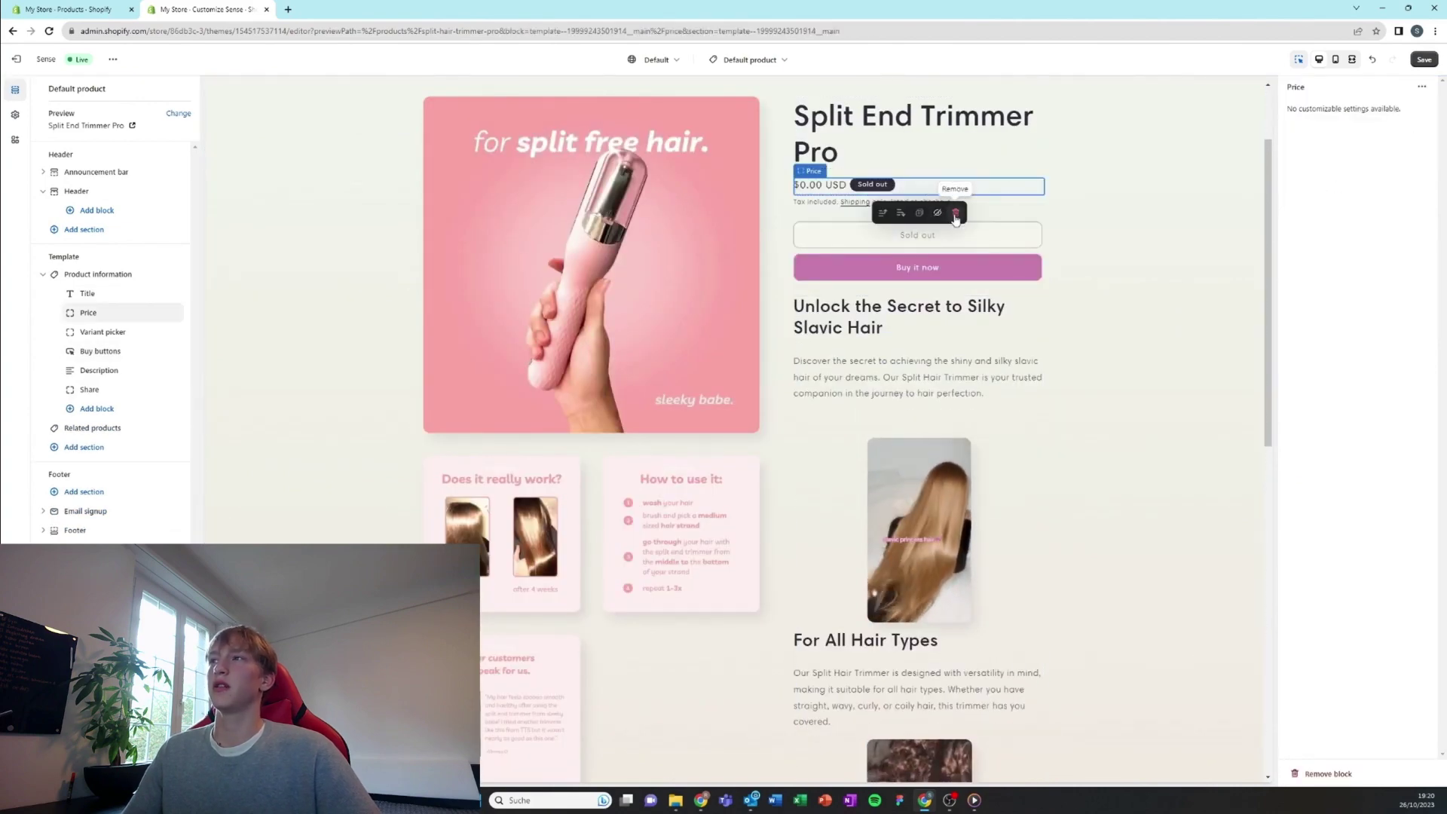
left_click(956, 216)
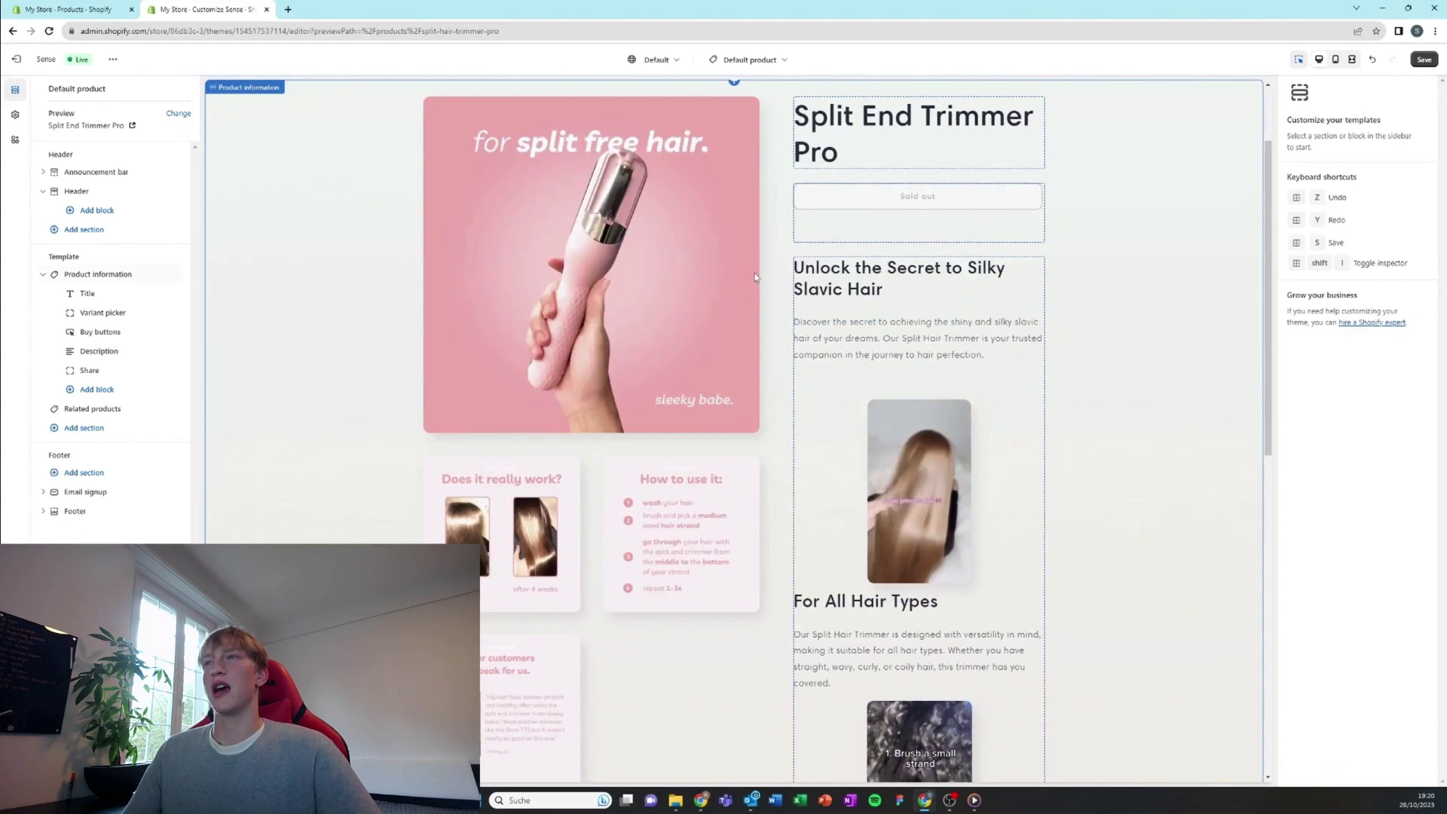
scroll(904, 377, "down", 10)
left_click(910, 364)
left_click(955, 389)
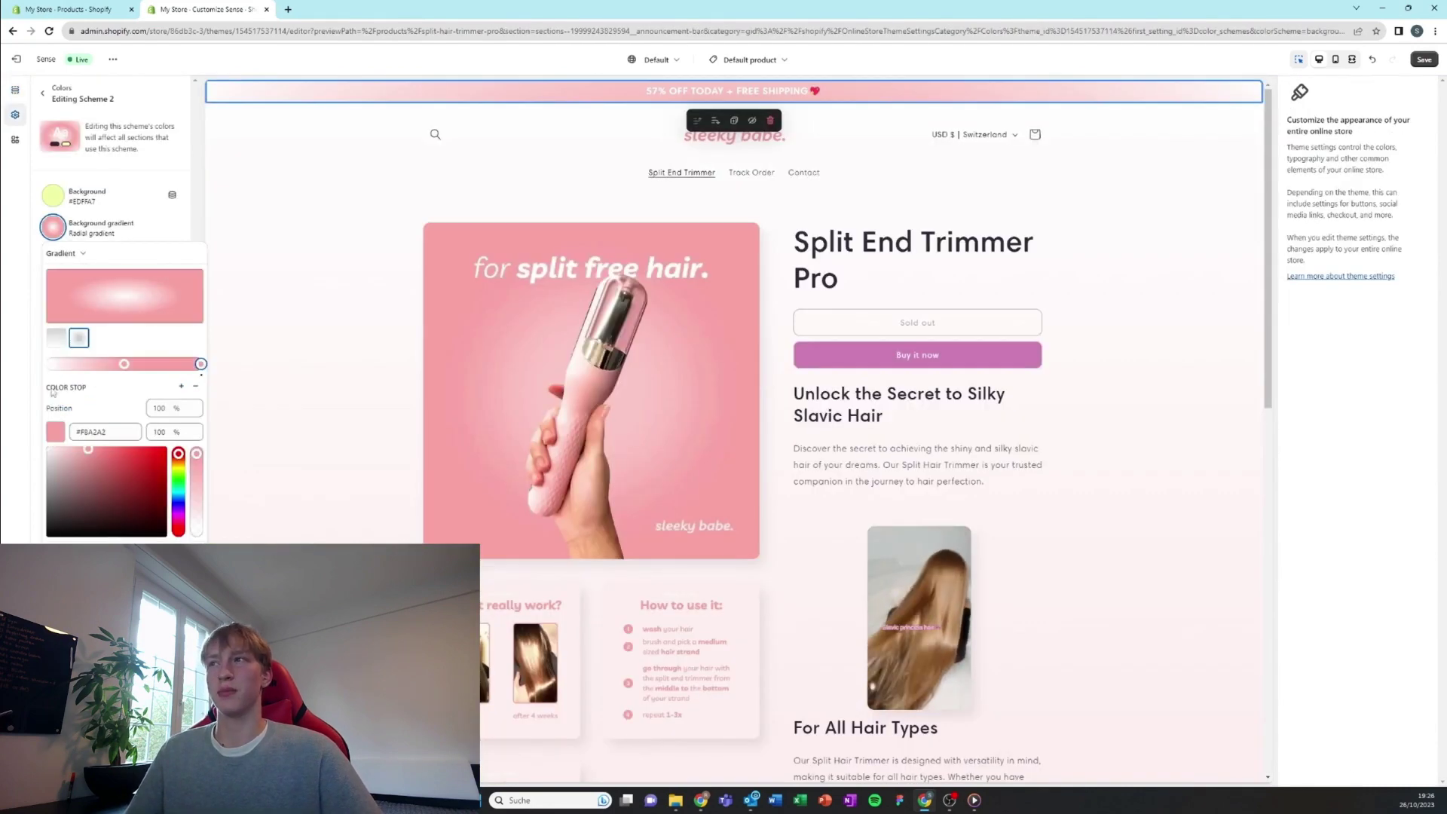
left_click(52, 364)
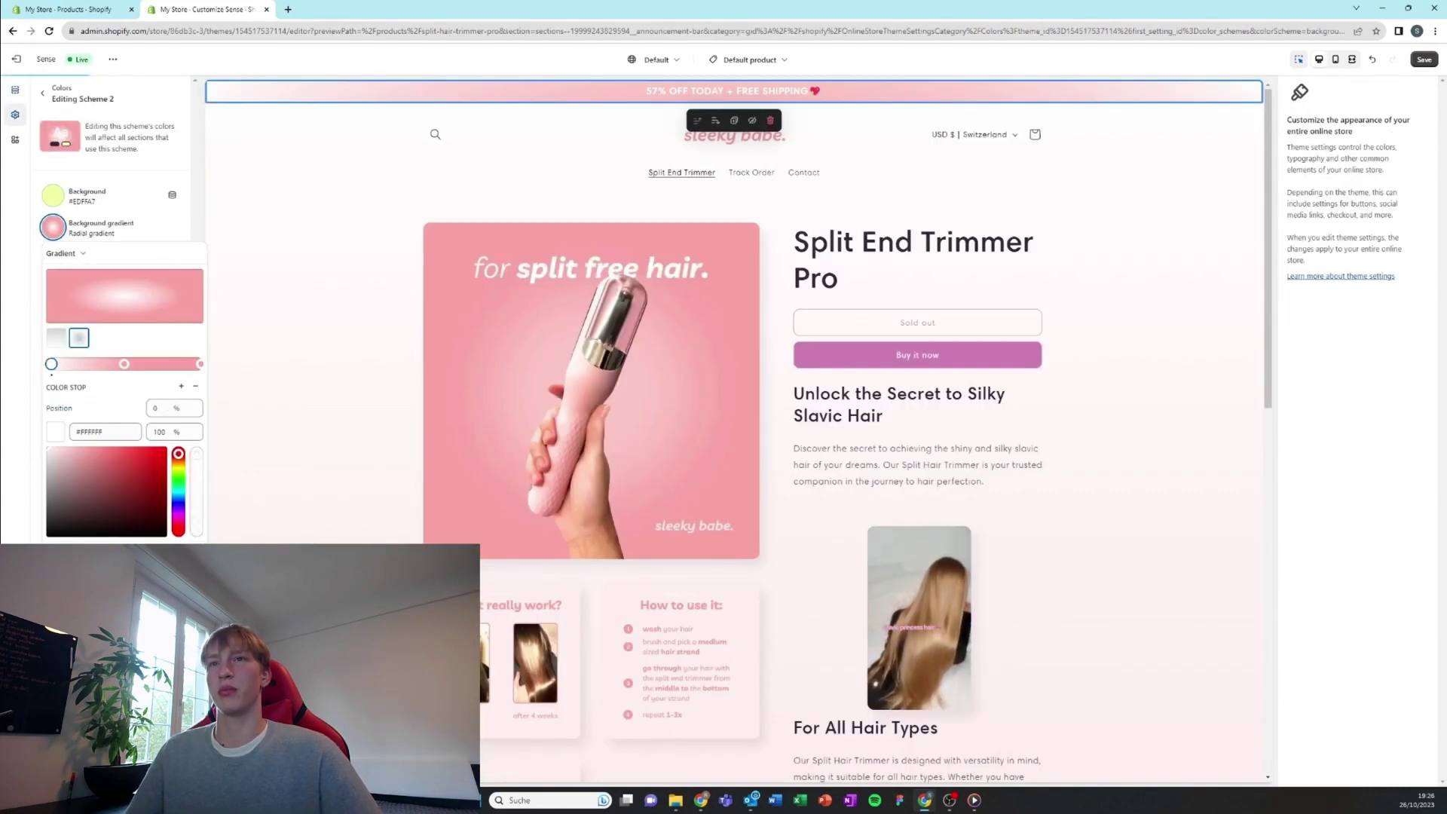
Set the gradient's left colour stop to pink #F8A2A2.
left_click(88, 449)
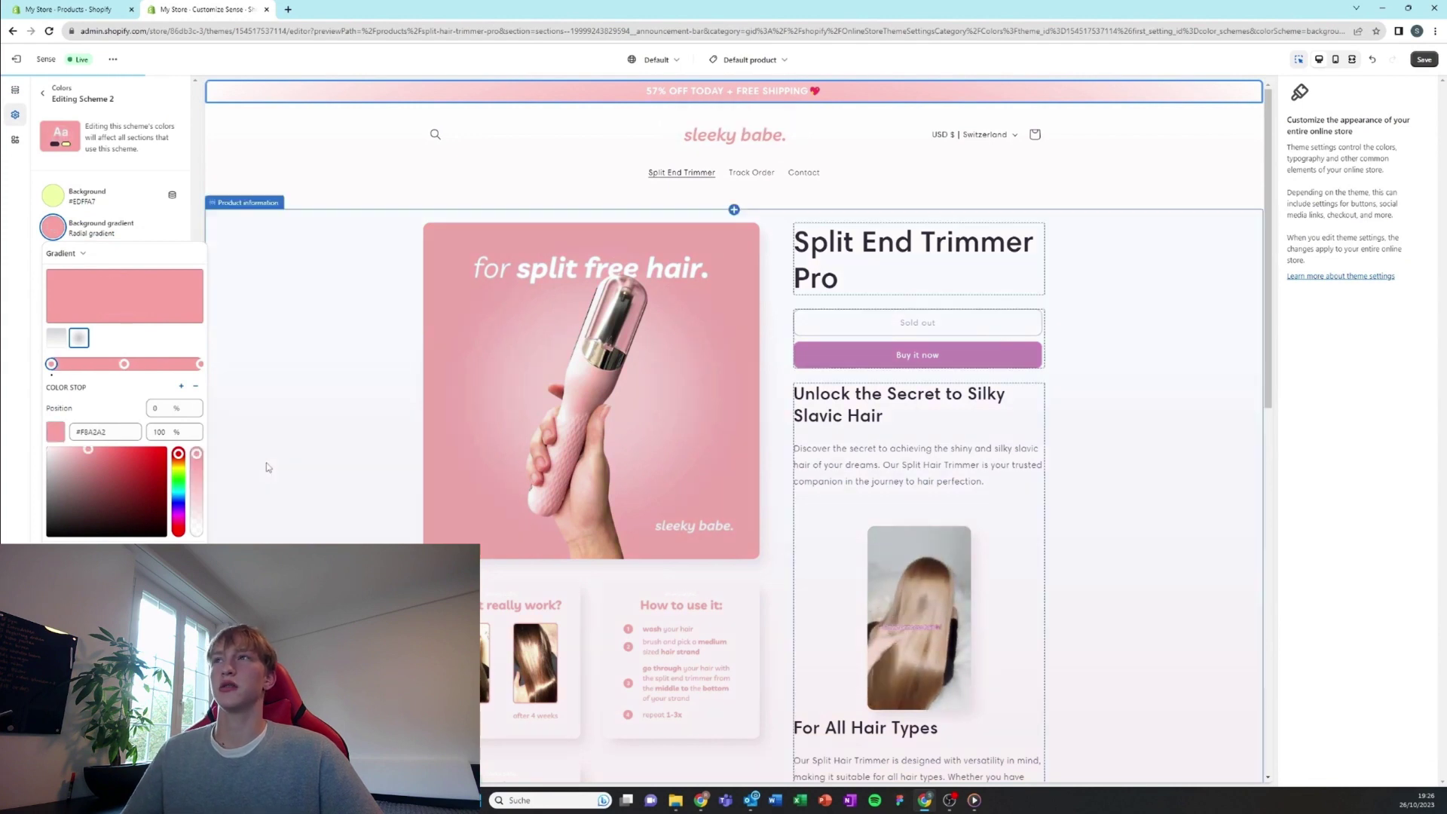
left_click(306, 389)
scroll(287, 466, "down", 2)
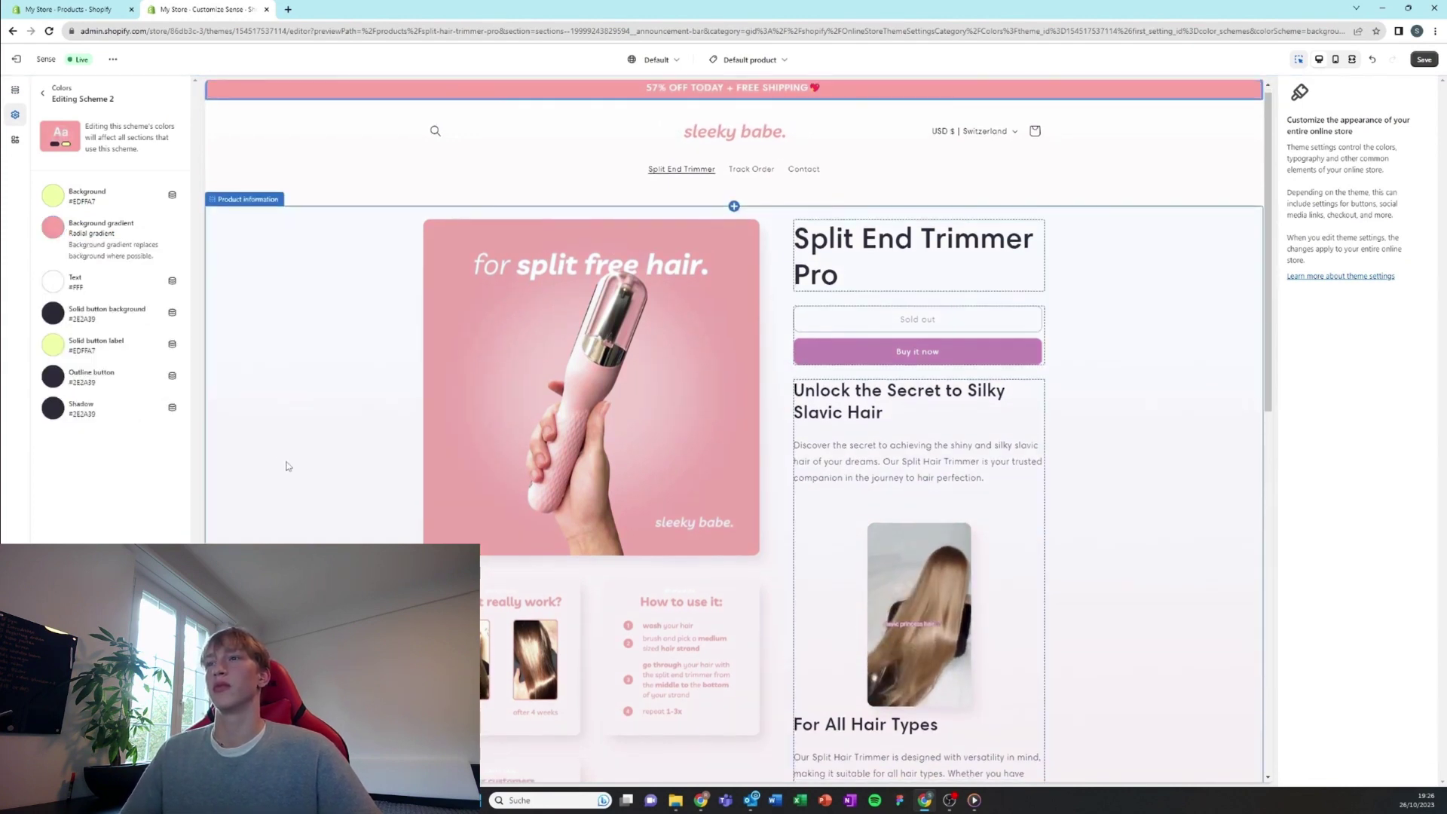
scroll(286, 466, "down", 10)
Add a Quick links menu block to the footer and delete the email signup section.
left_click(513, 580)
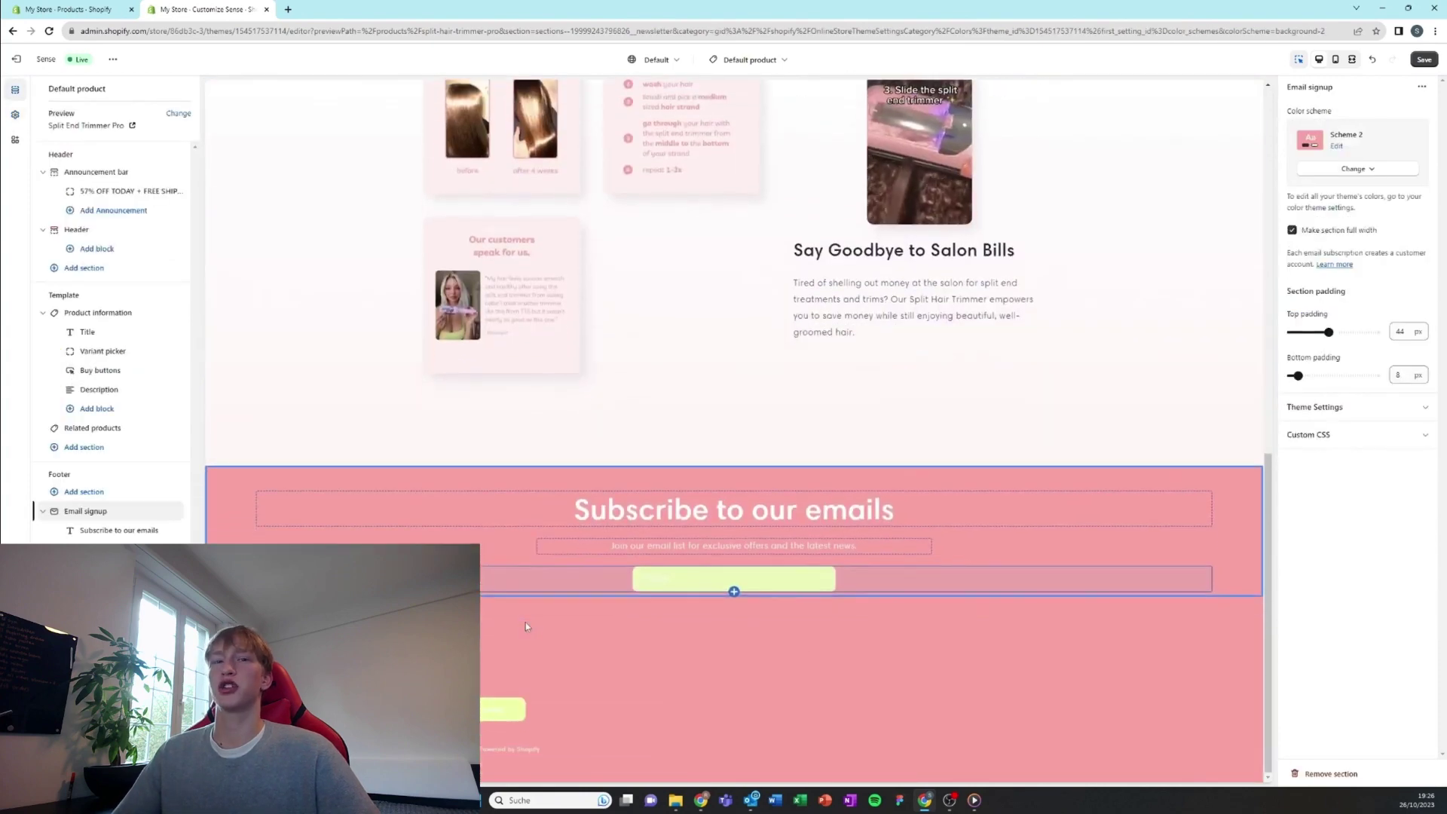
left_click(567, 639)
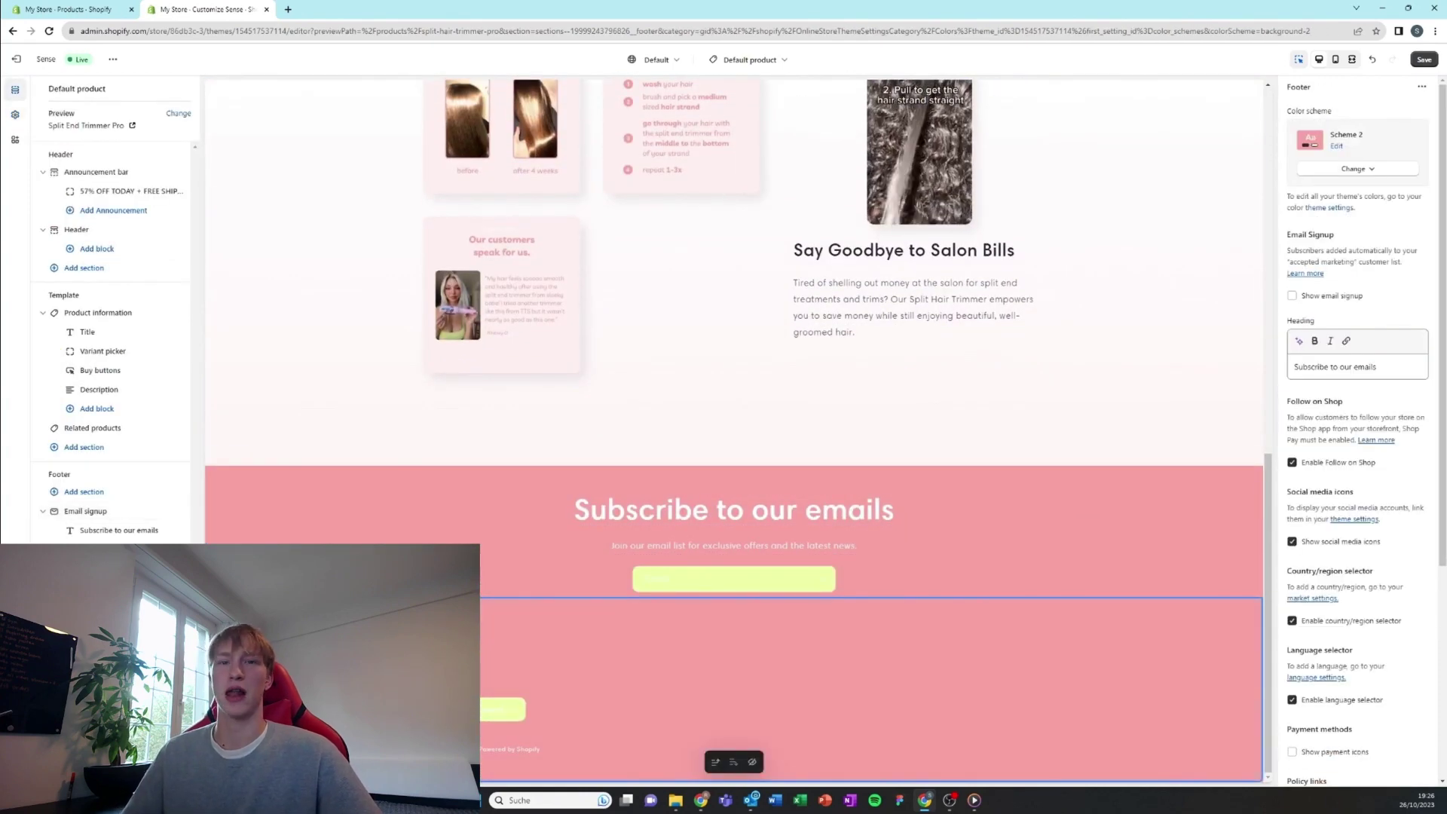
left_click(96, 549)
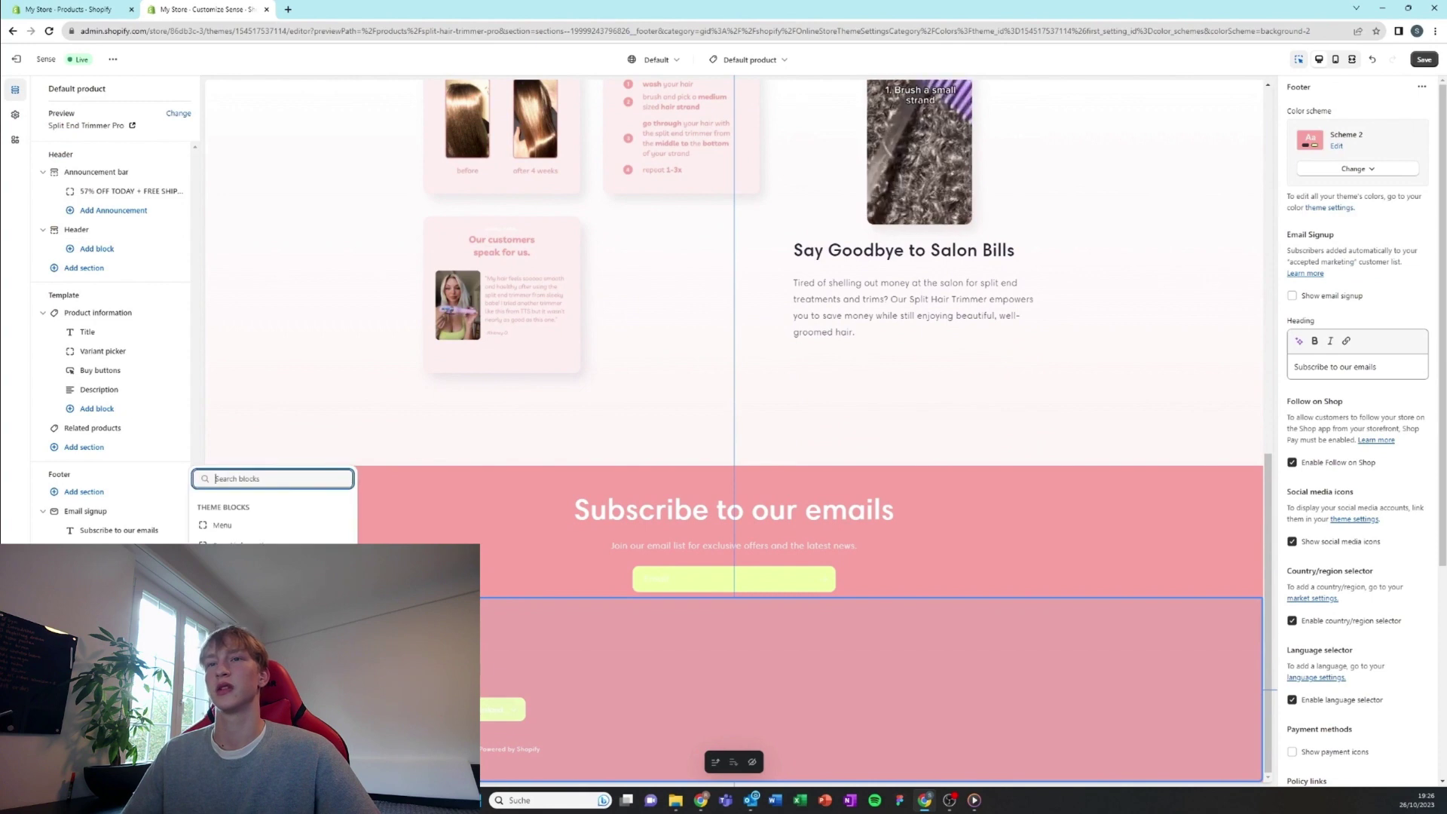
left_click(226, 528)
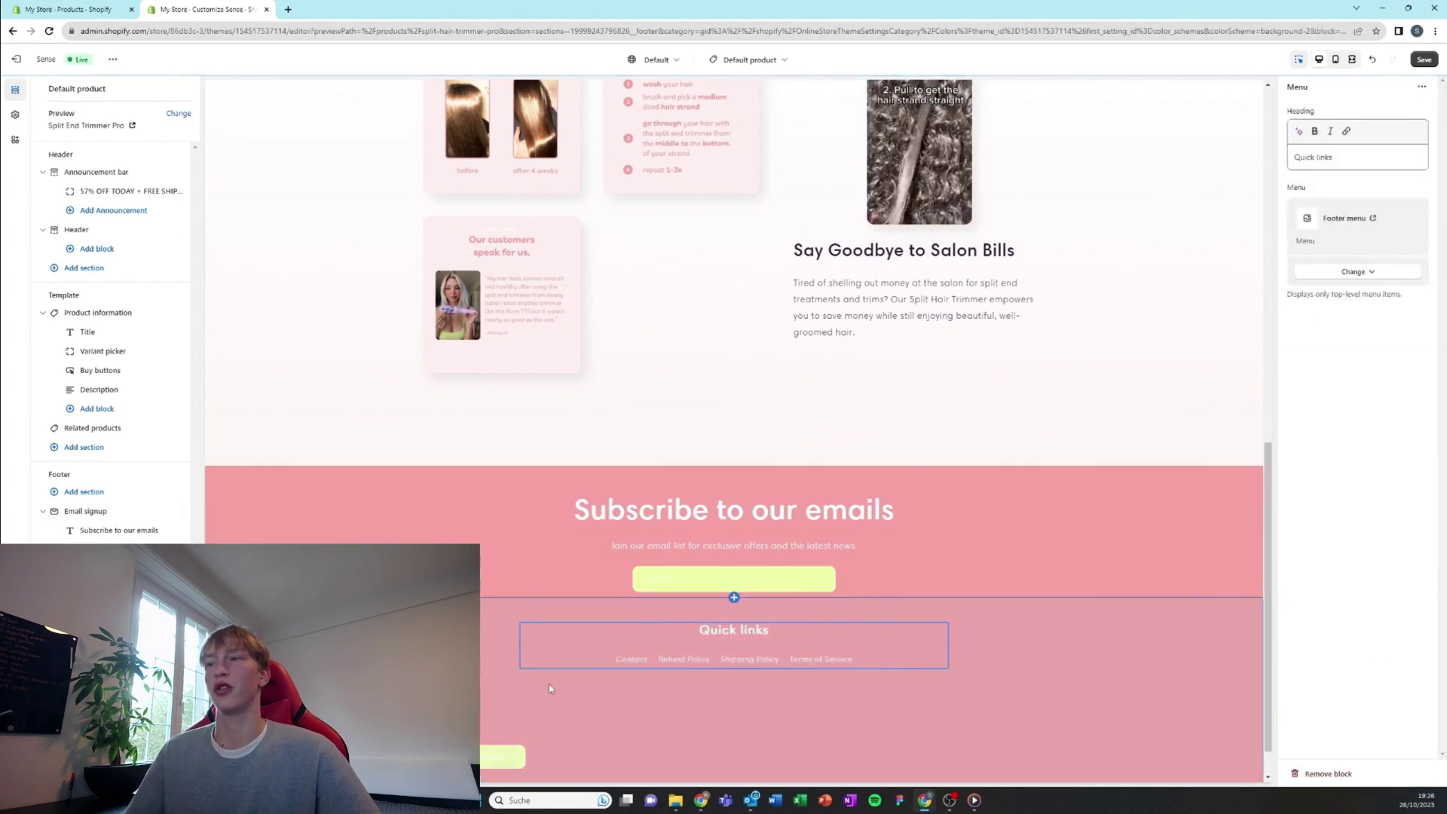
left_click(441, 541)
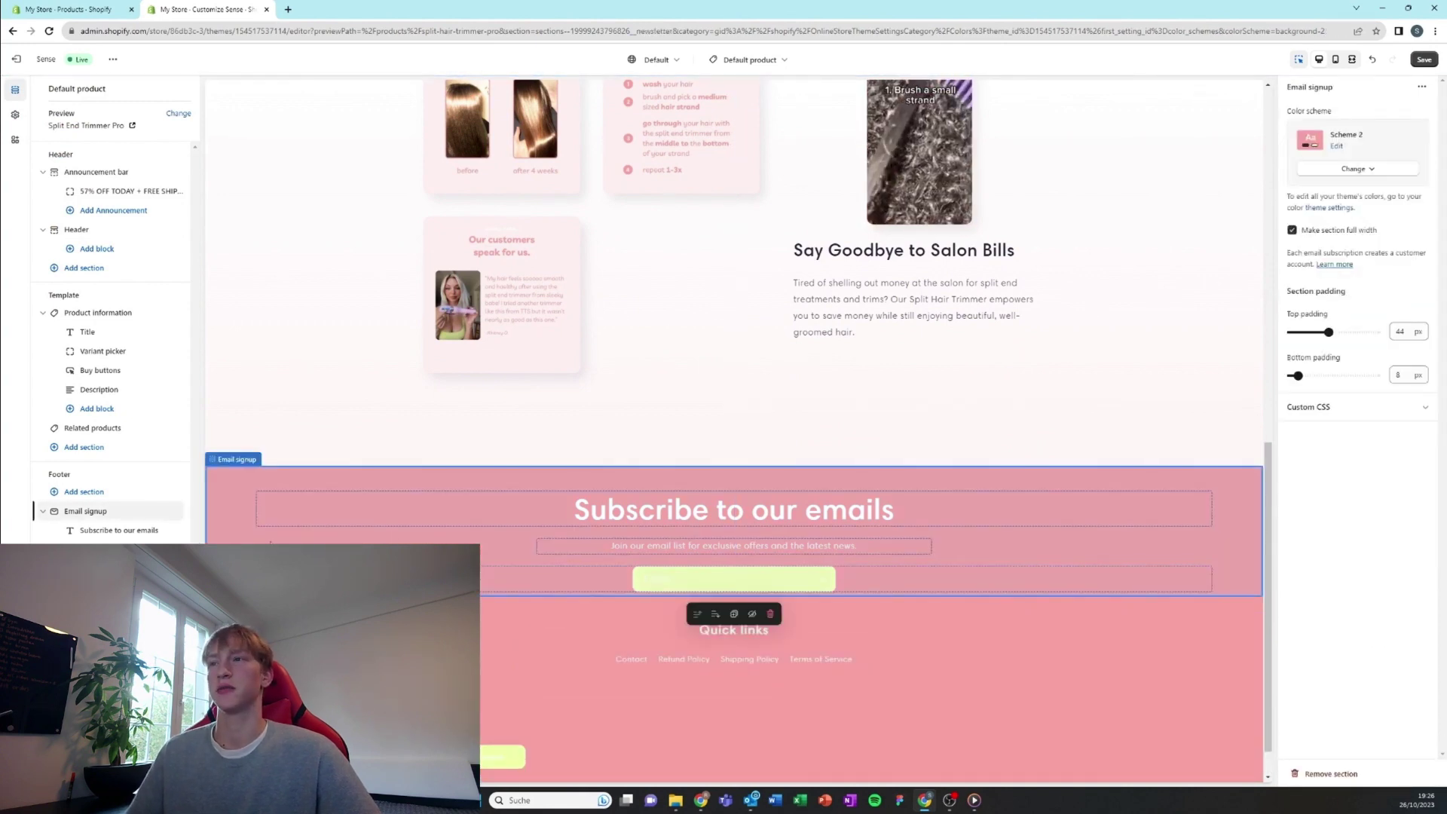
left_click(767, 615)
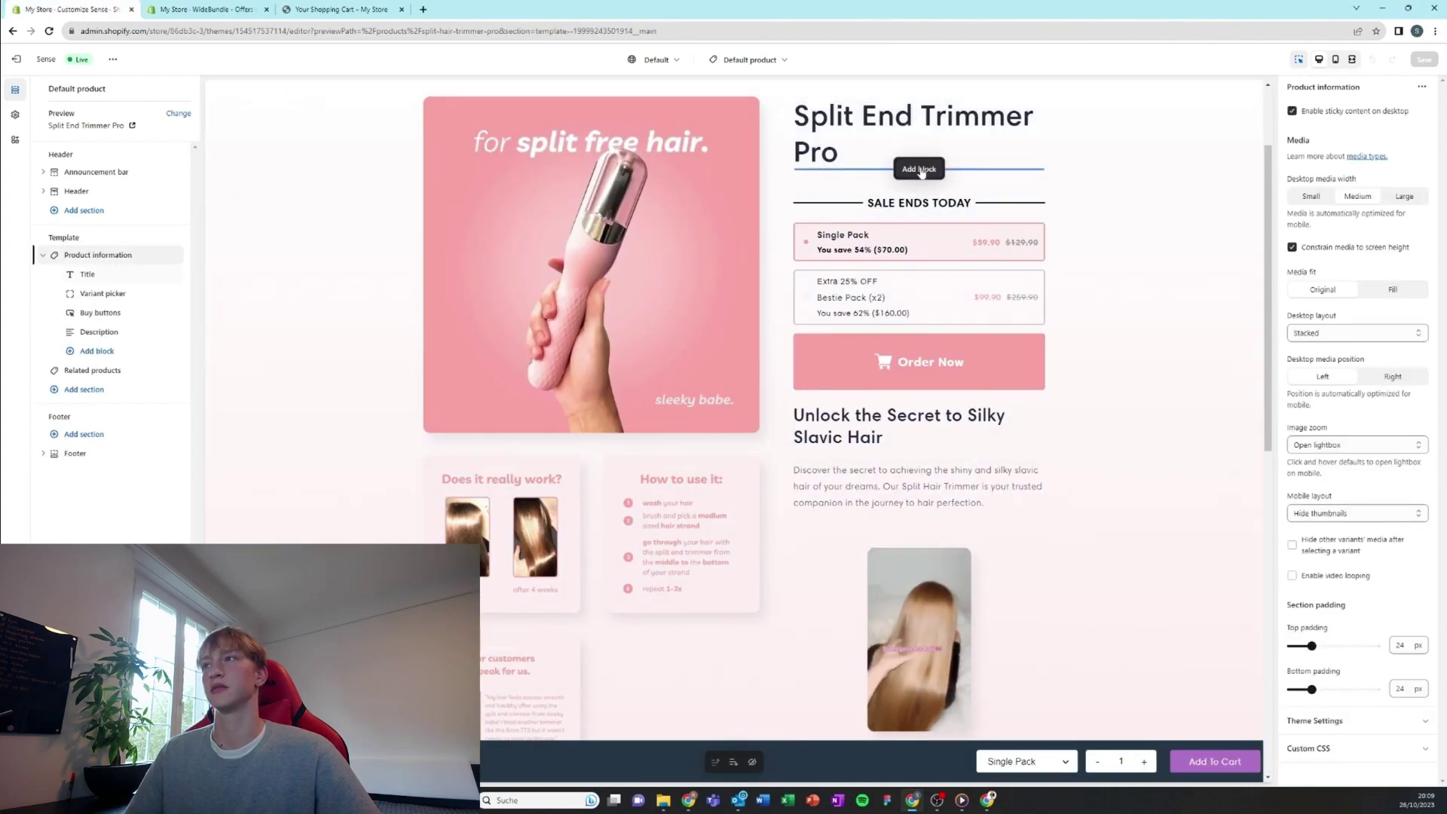
Add a Text block under the product title, then search the admin for 'wide bundle'.
left_click(920, 168)
left_click(904, 243)
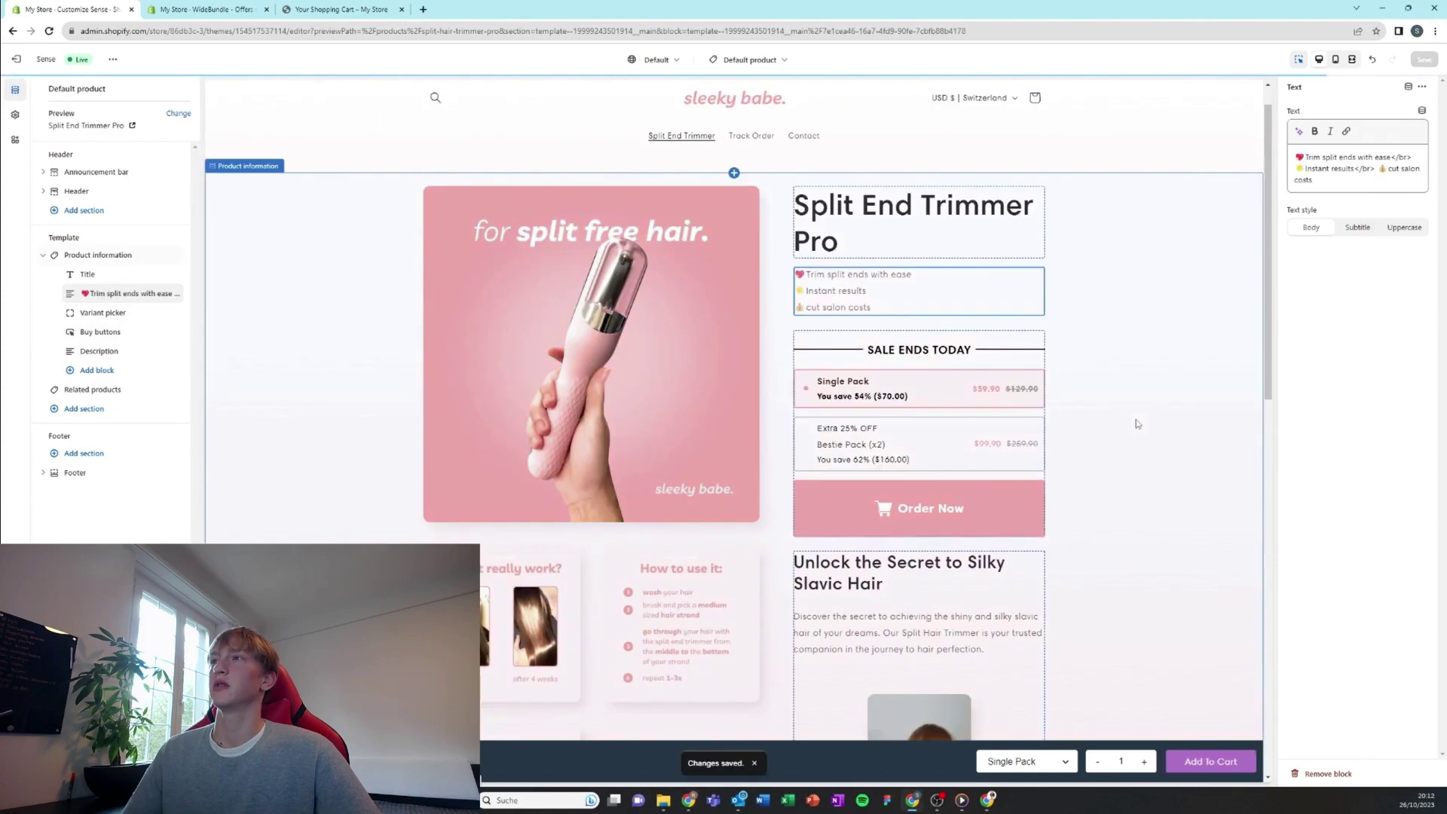
scroll(1130, 418, "down", 1)
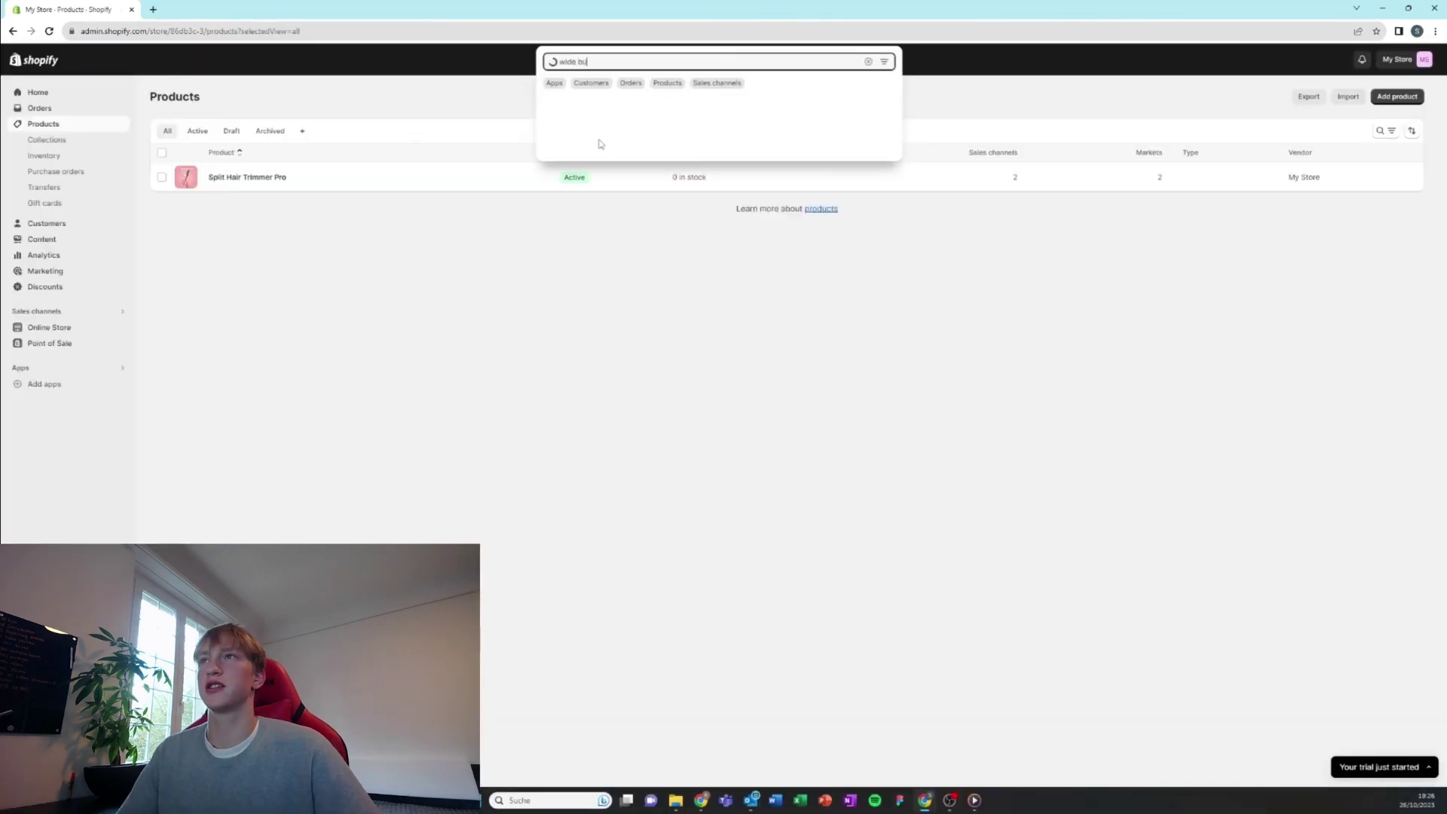
type("ndle")
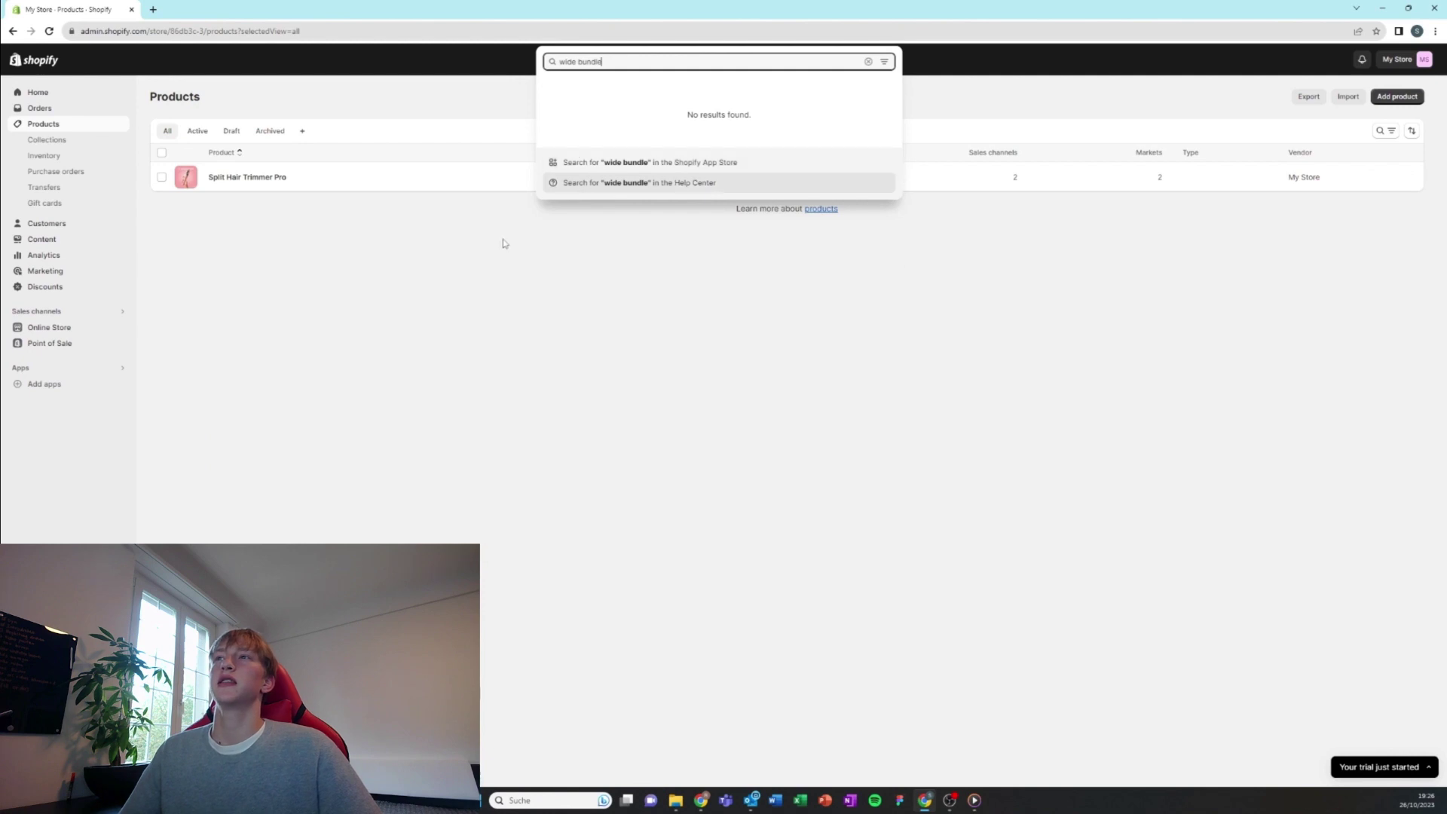
Find Wide Bundles - Quantity Breaks in the App Store, install it and approve its permissions.
left_click(588, 165)
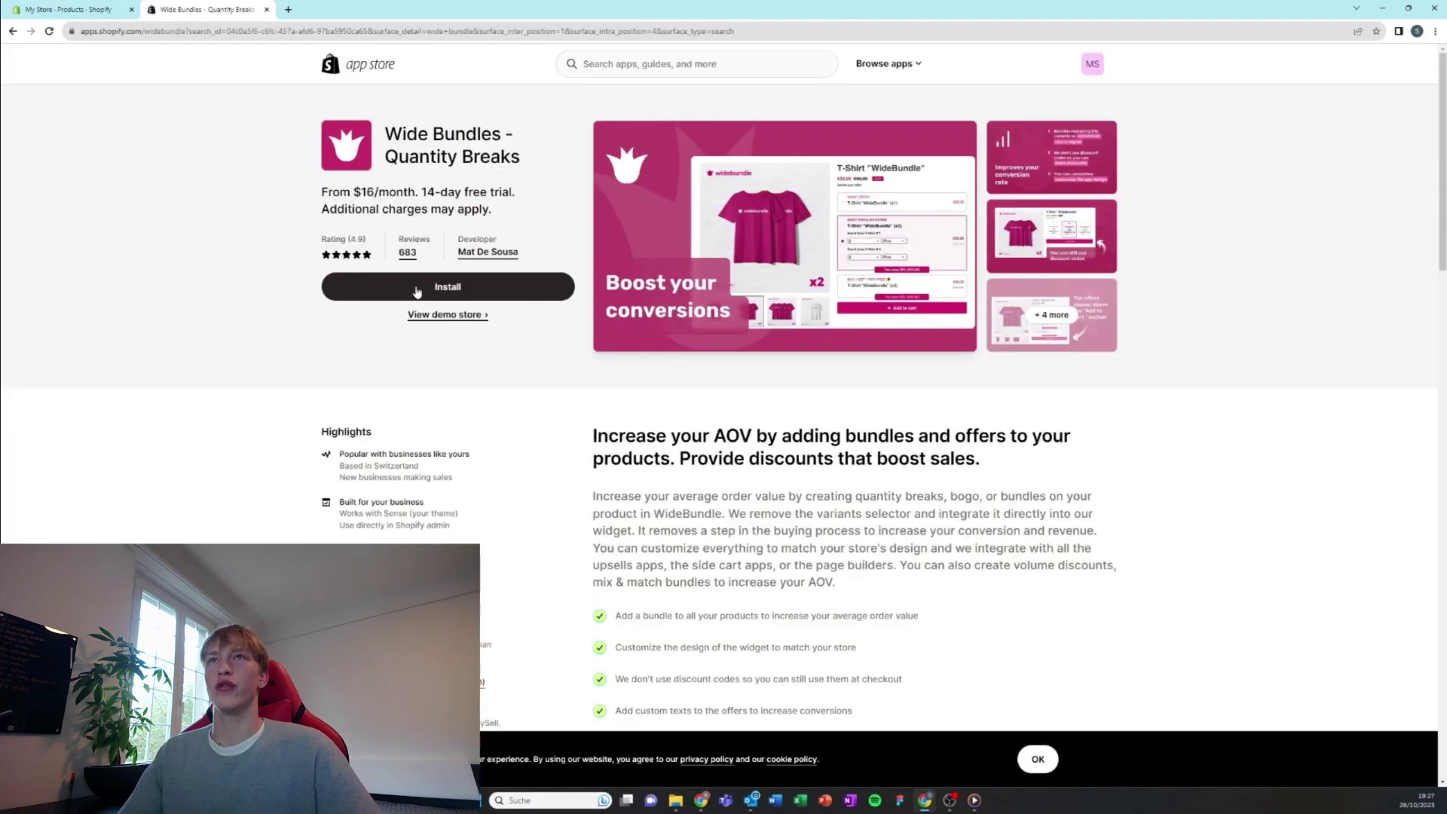
left_click(416, 290)
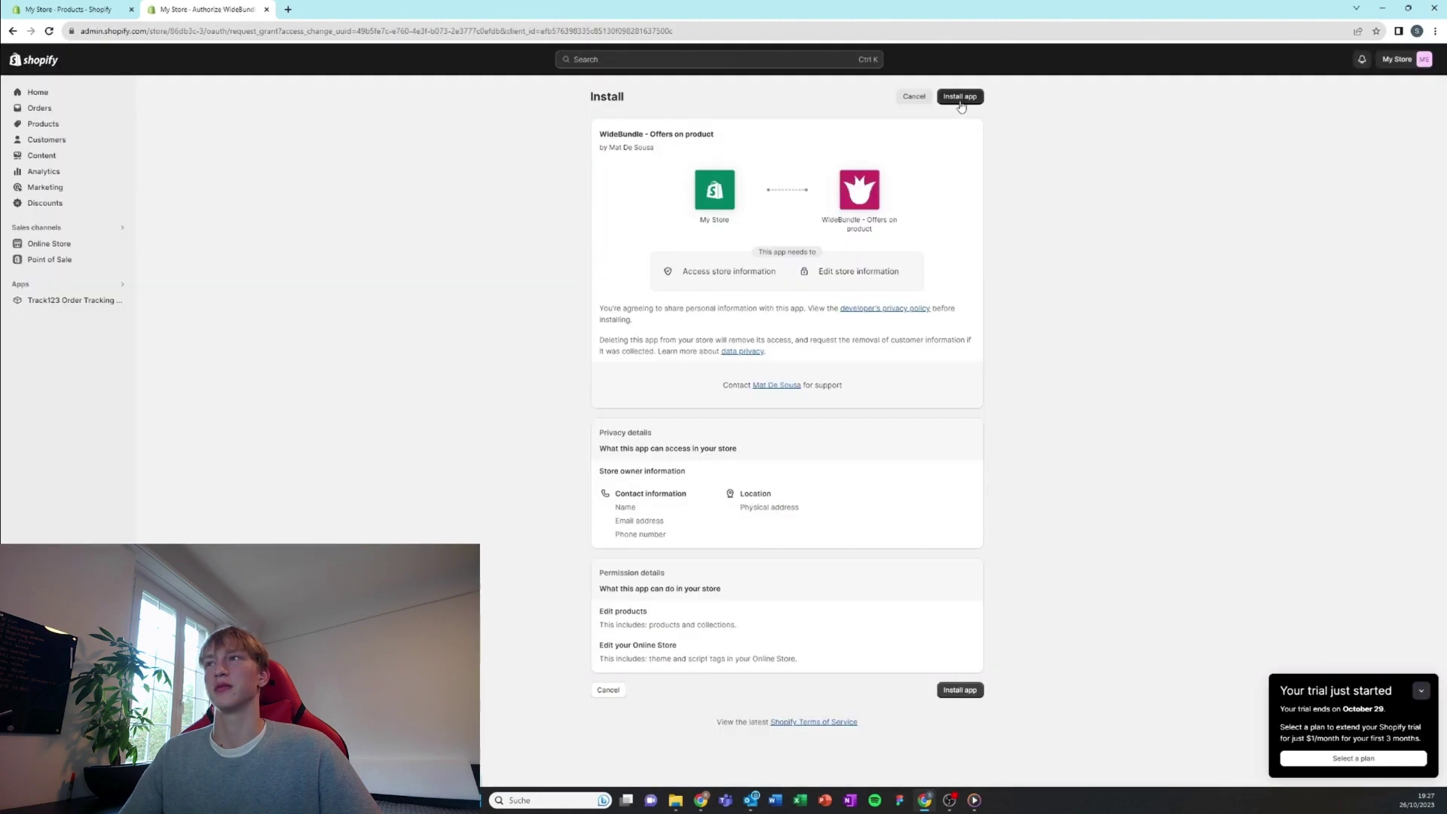
left_click(959, 97)
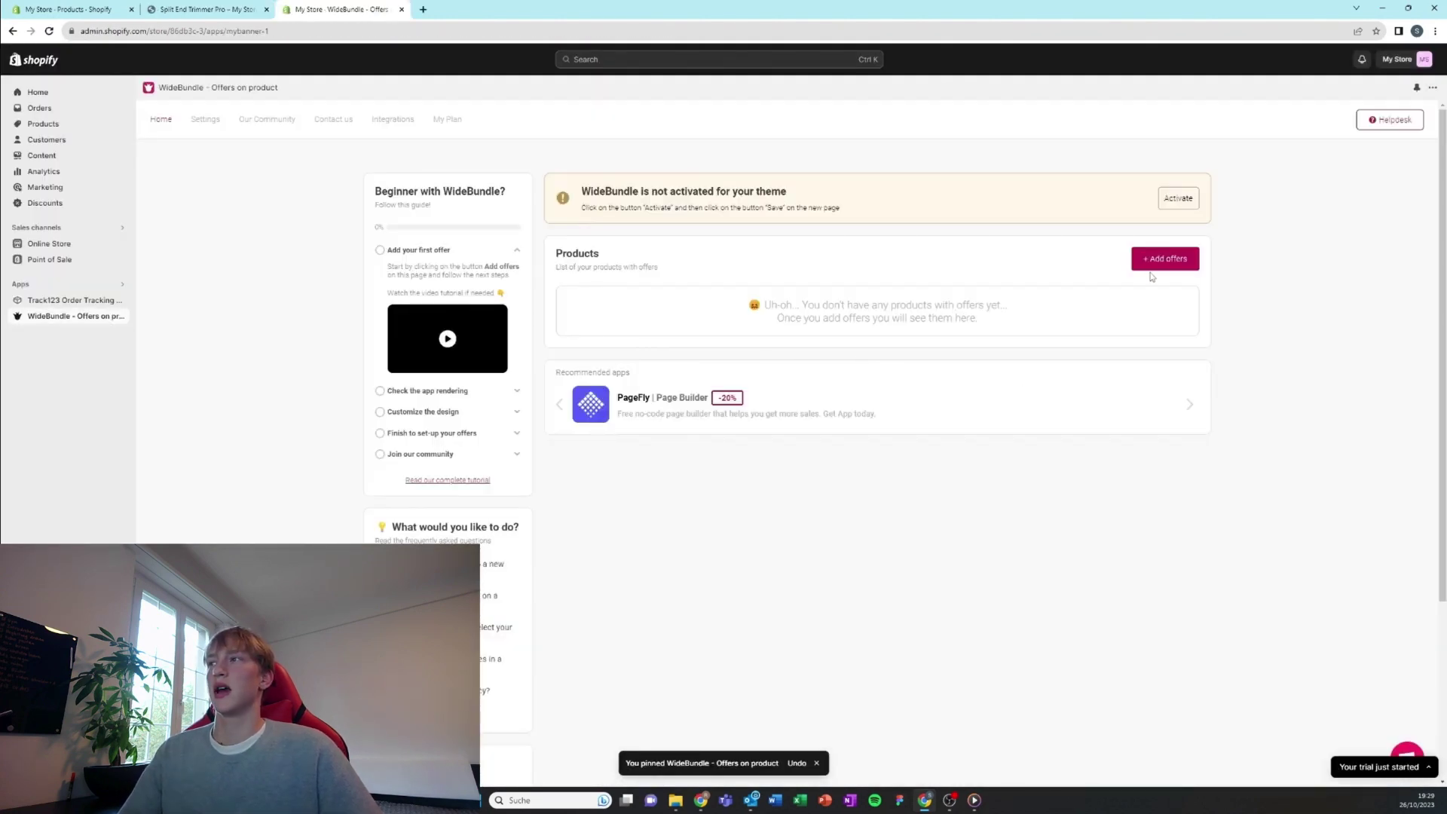
Generate Single Pack (59.90) and Bestie Pack x2 (99.90) offers for Split End Trimmer Pro headed 'SALE ENDS TODAY'.
left_click(1158, 259)
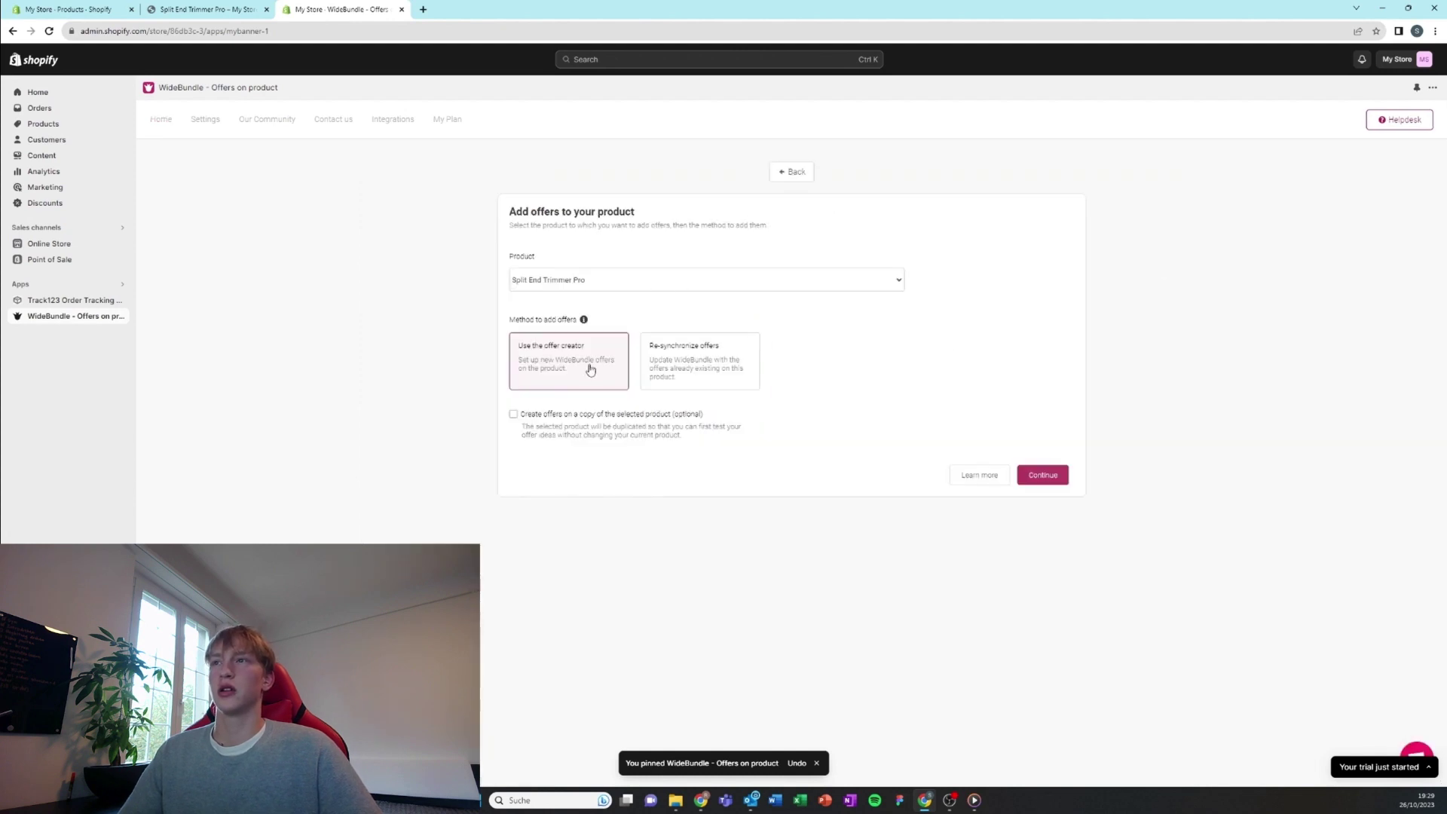
left_click(1040, 477)
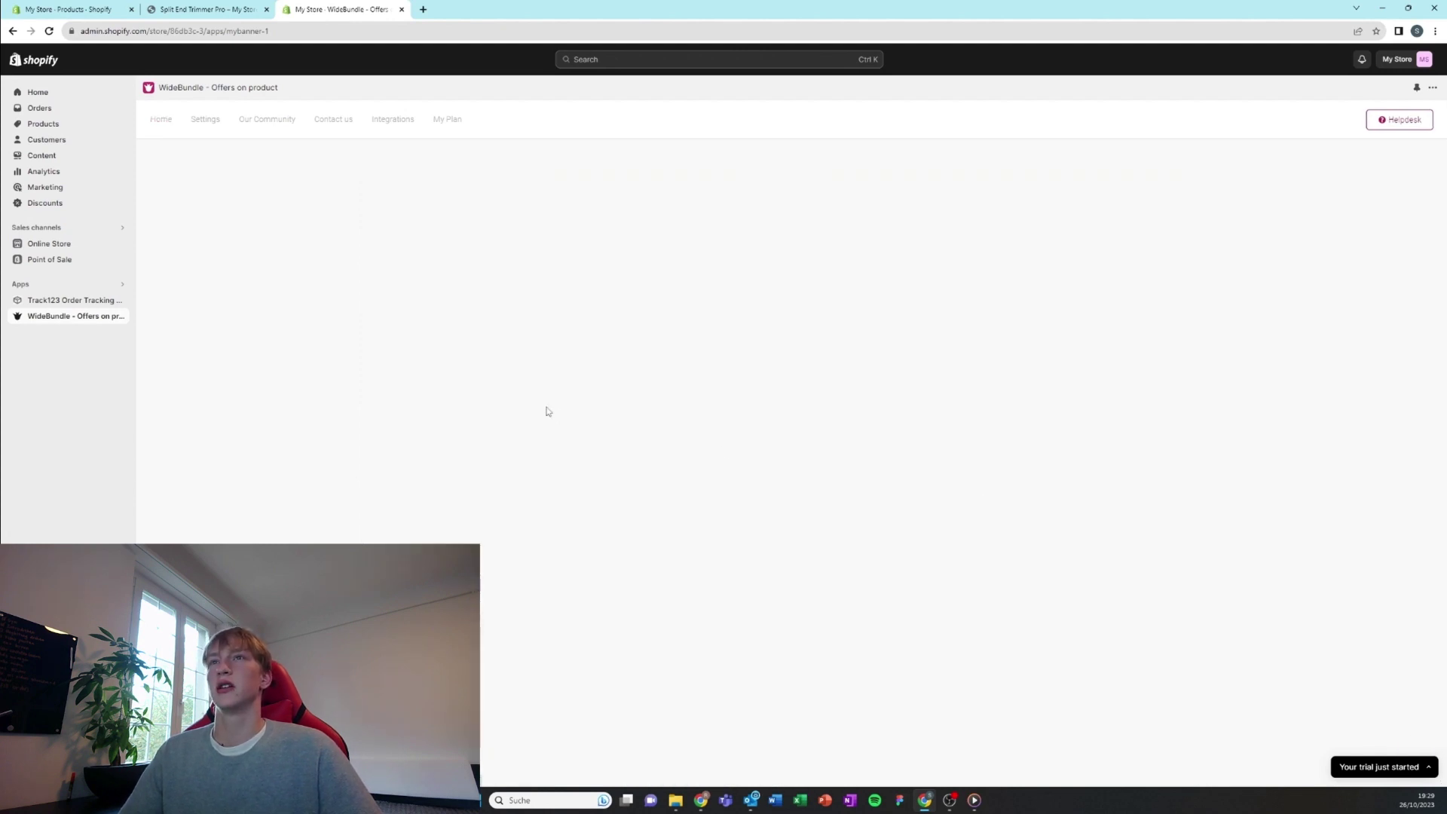
left_click(140, 214)
type("Of")
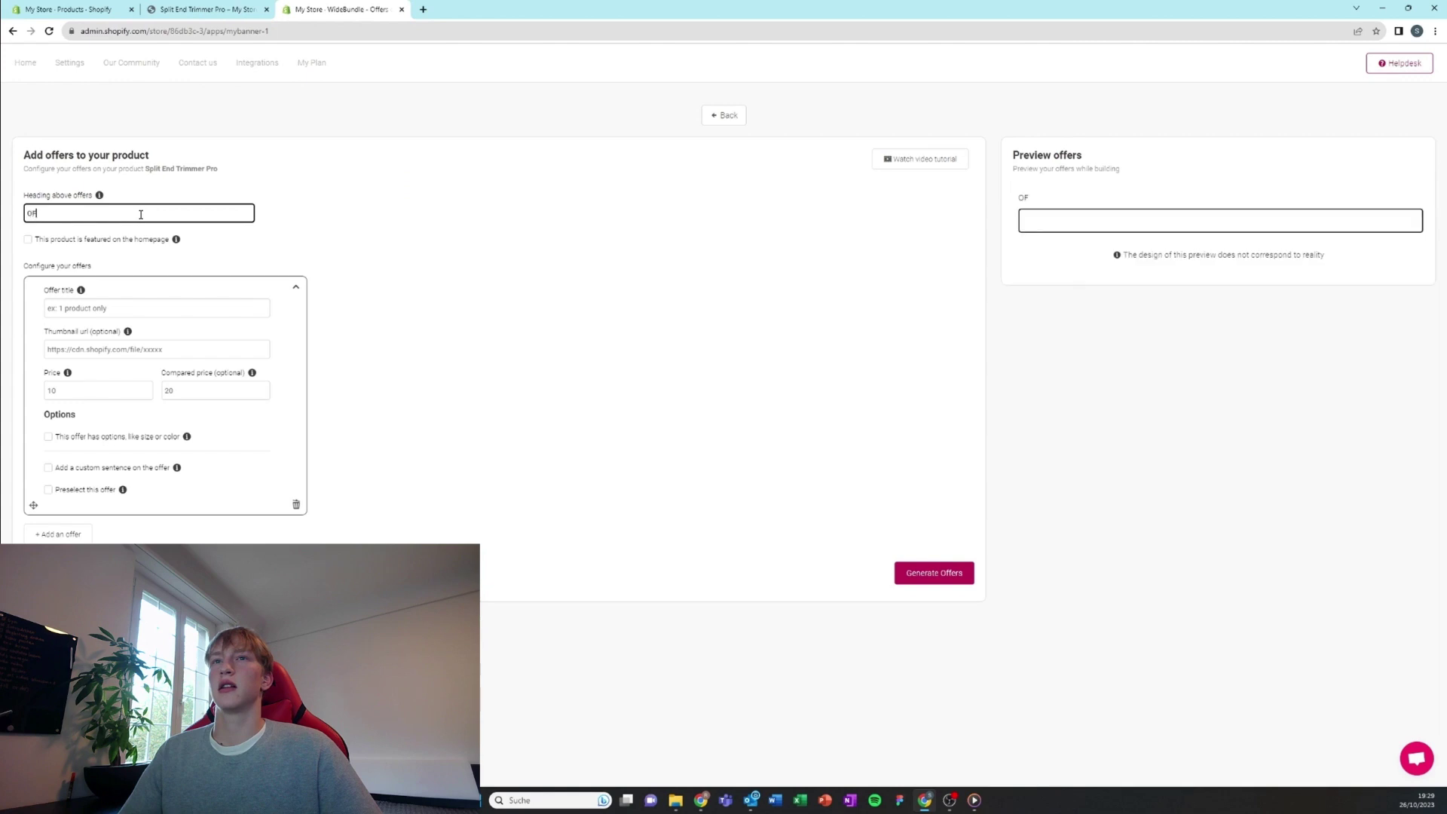
key("BackSpace")
type("SALE END")
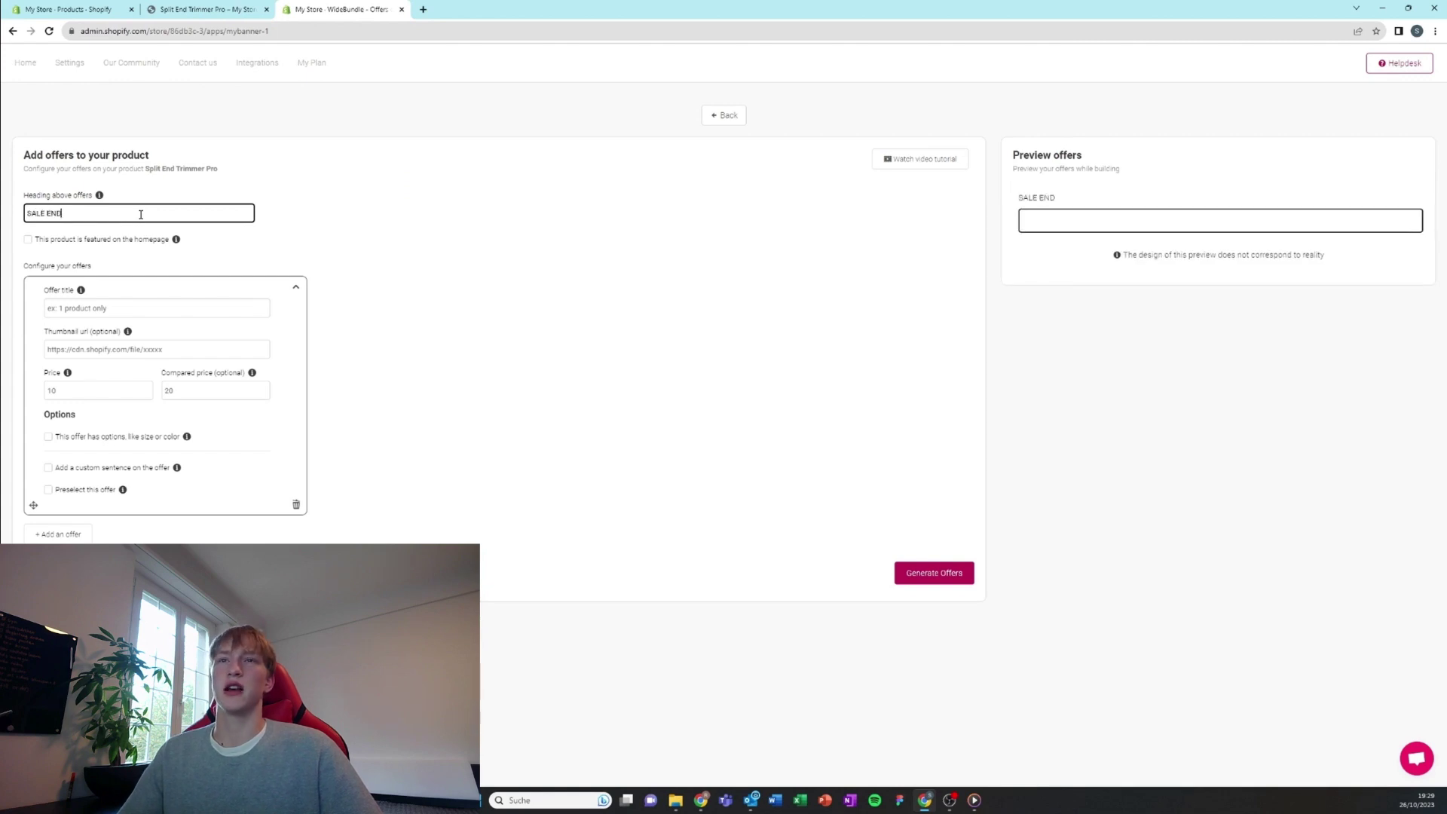
type("S TODAY")
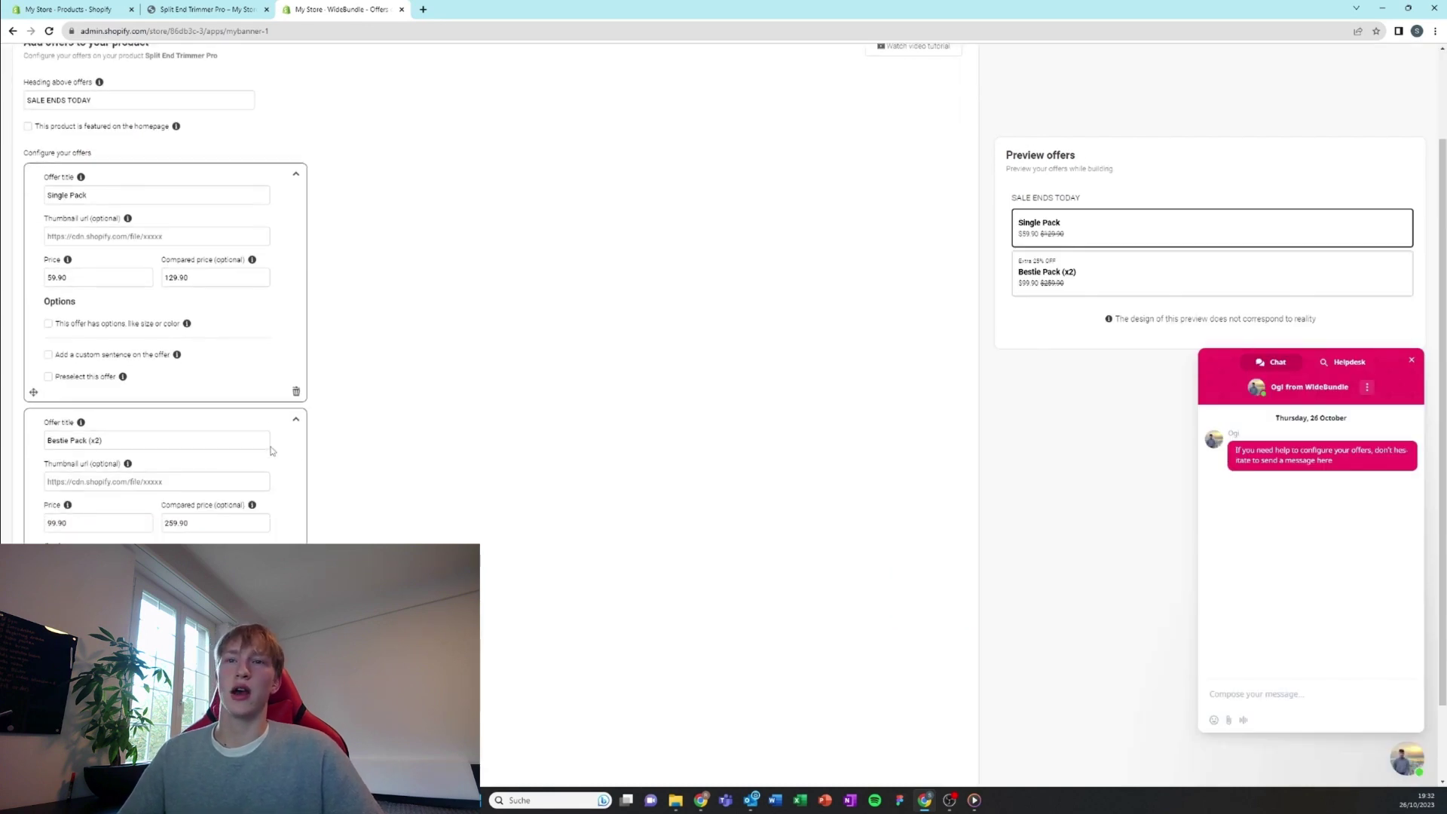
scroll(268, 458, "down", 1)
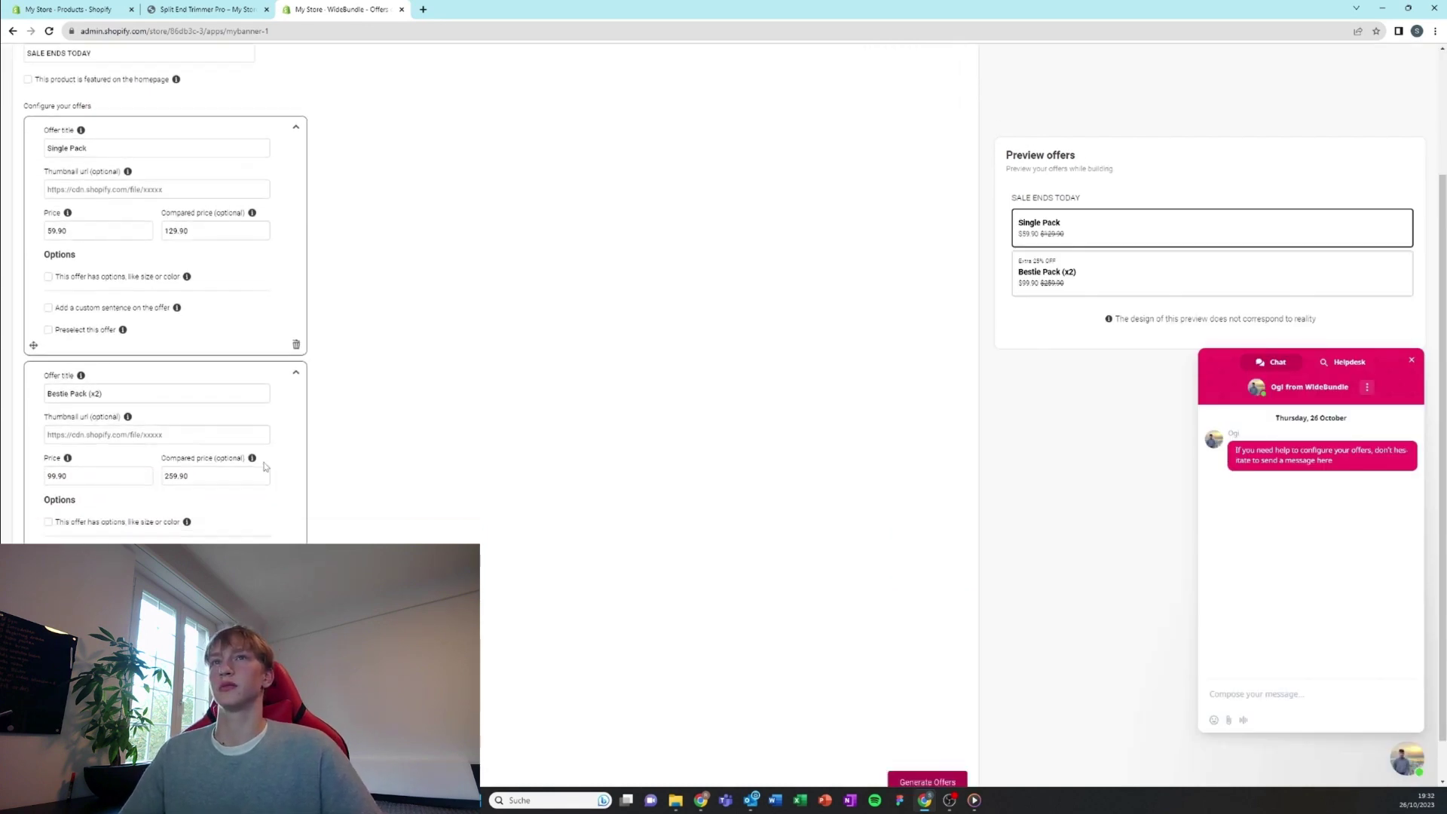
left_click(947, 746)
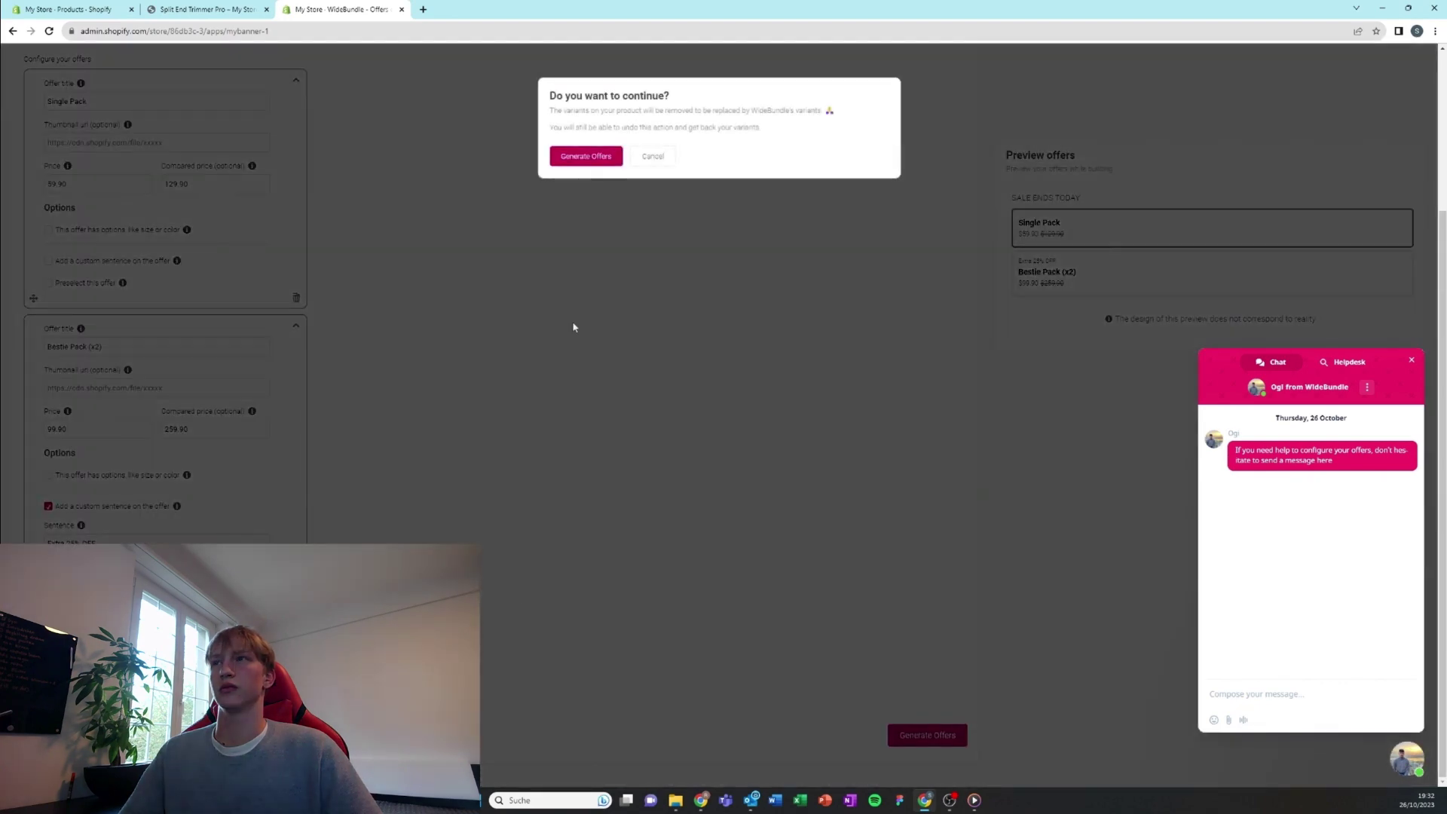
left_click(581, 155)
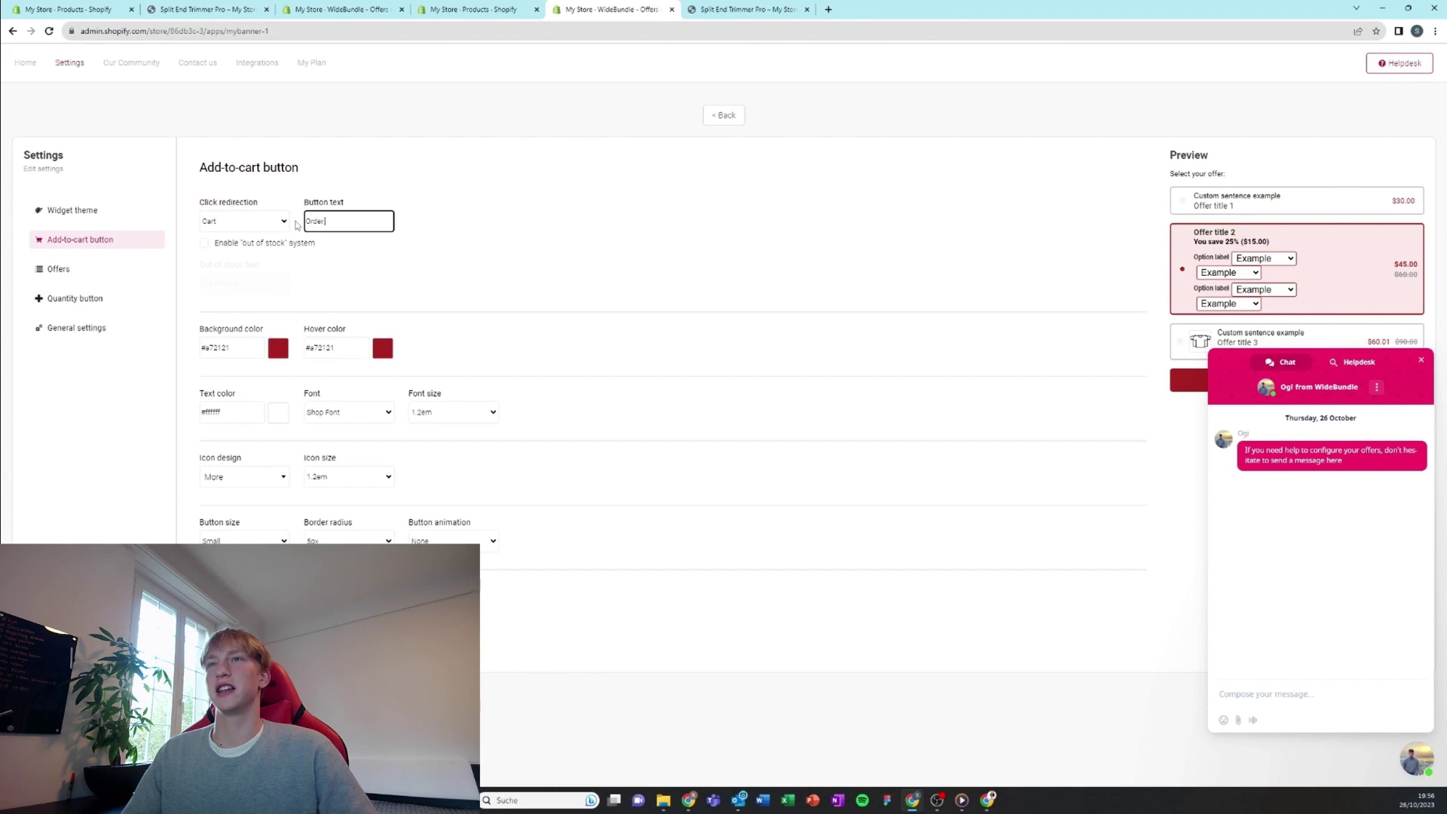
Finish setting the add-to-cart button text to 'Order' and save.
left_click(551, 250)
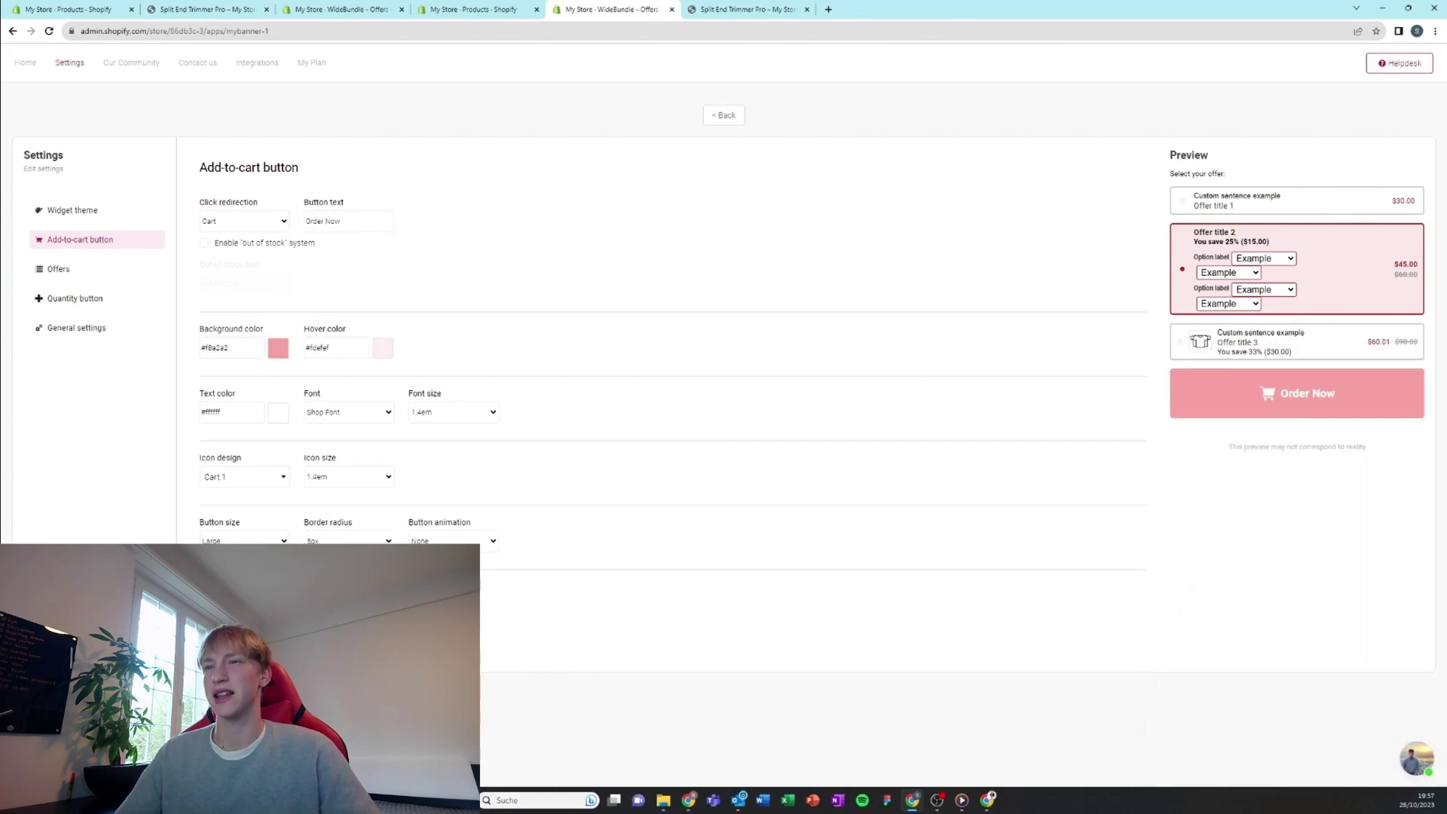
left_click(72, 210)
left_click(79, 275)
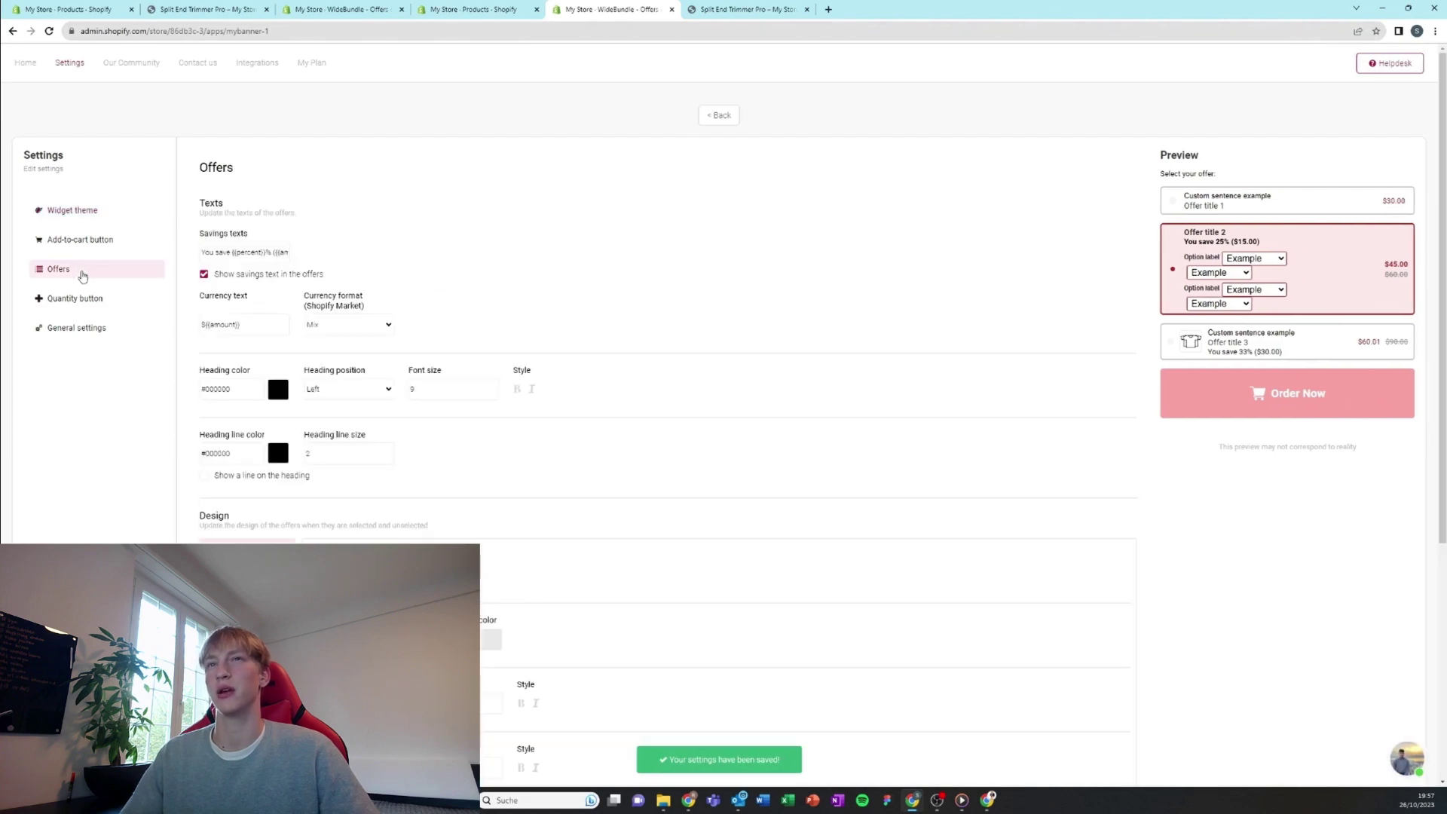
Set the selected offer's price colour to pink #f8a2a2 and save the design.
scroll(385, 504, "down", 3)
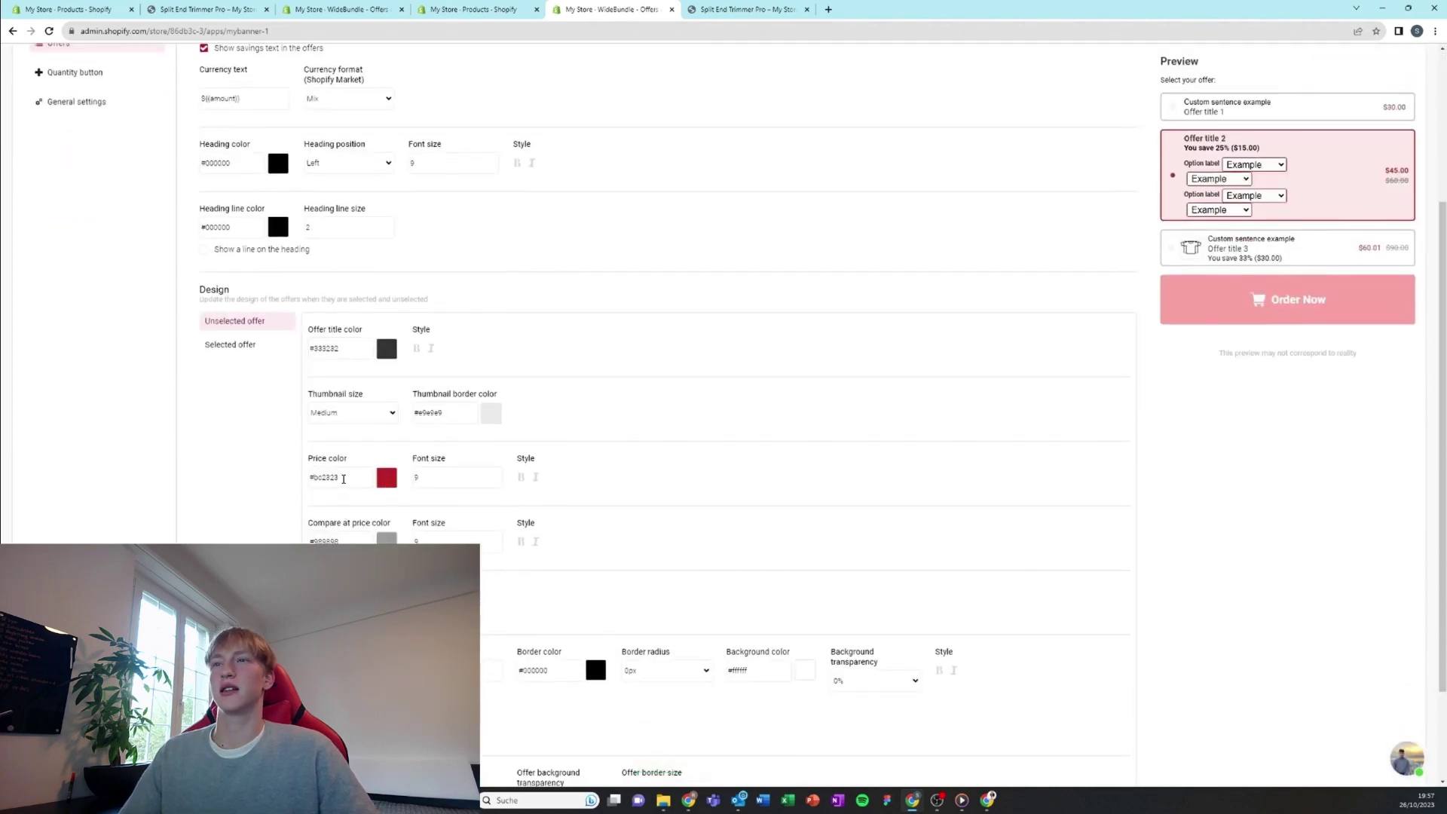
scroll(343, 479, "down", 2)
left_click(253, 224)
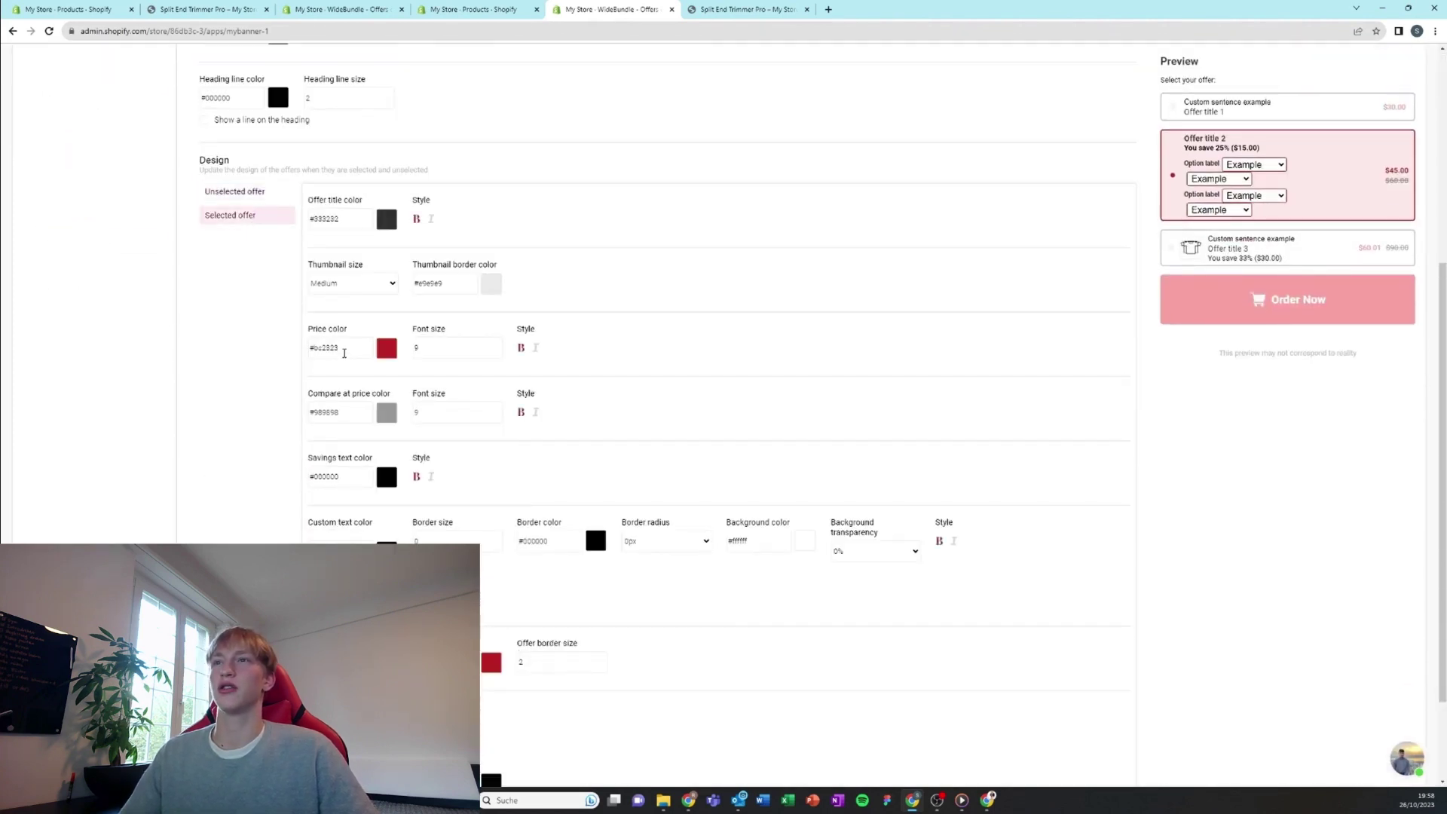
triple_click(348, 347)
type("#f8a2a2")
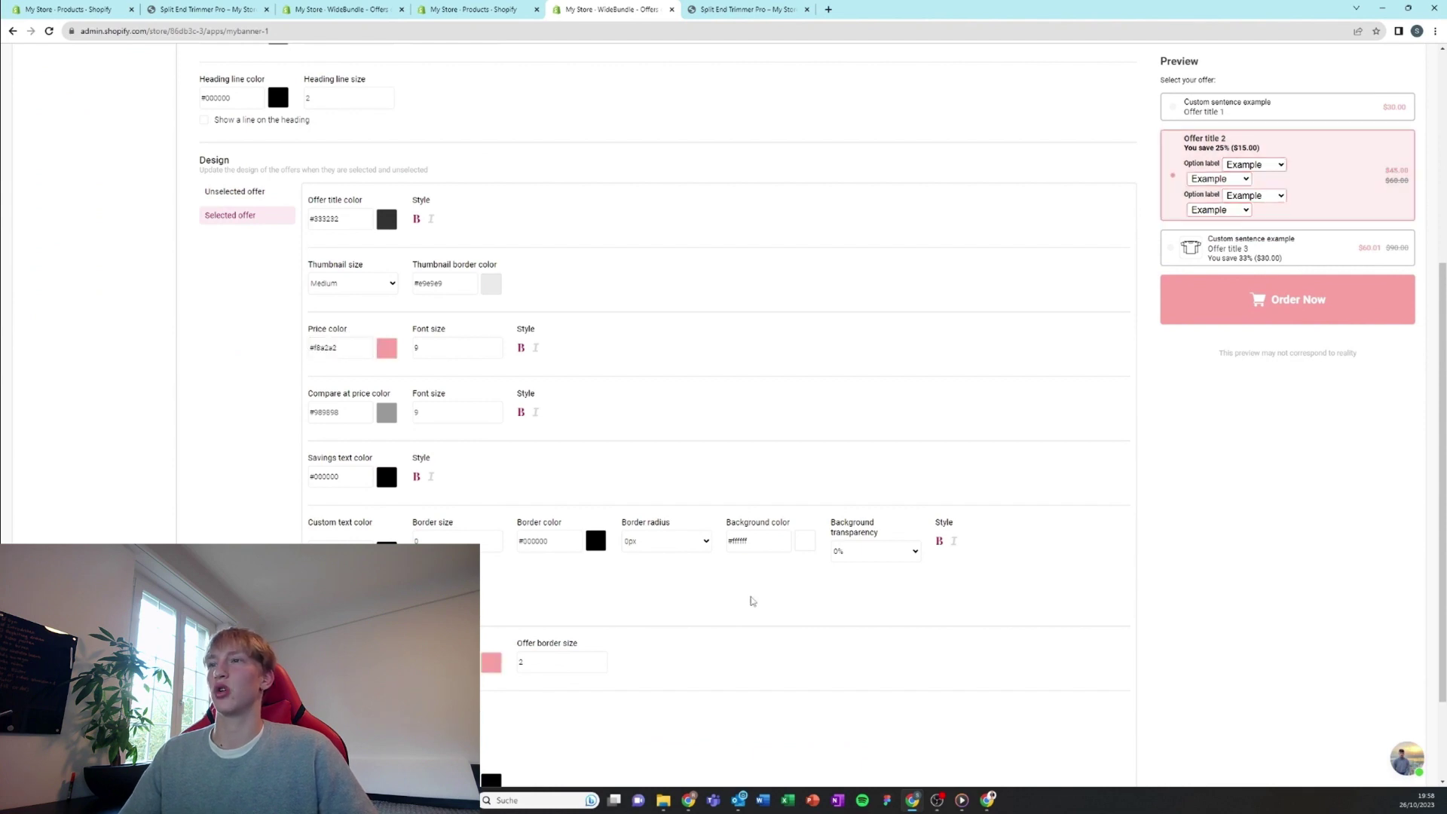
scroll(749, 597, "down", 2)
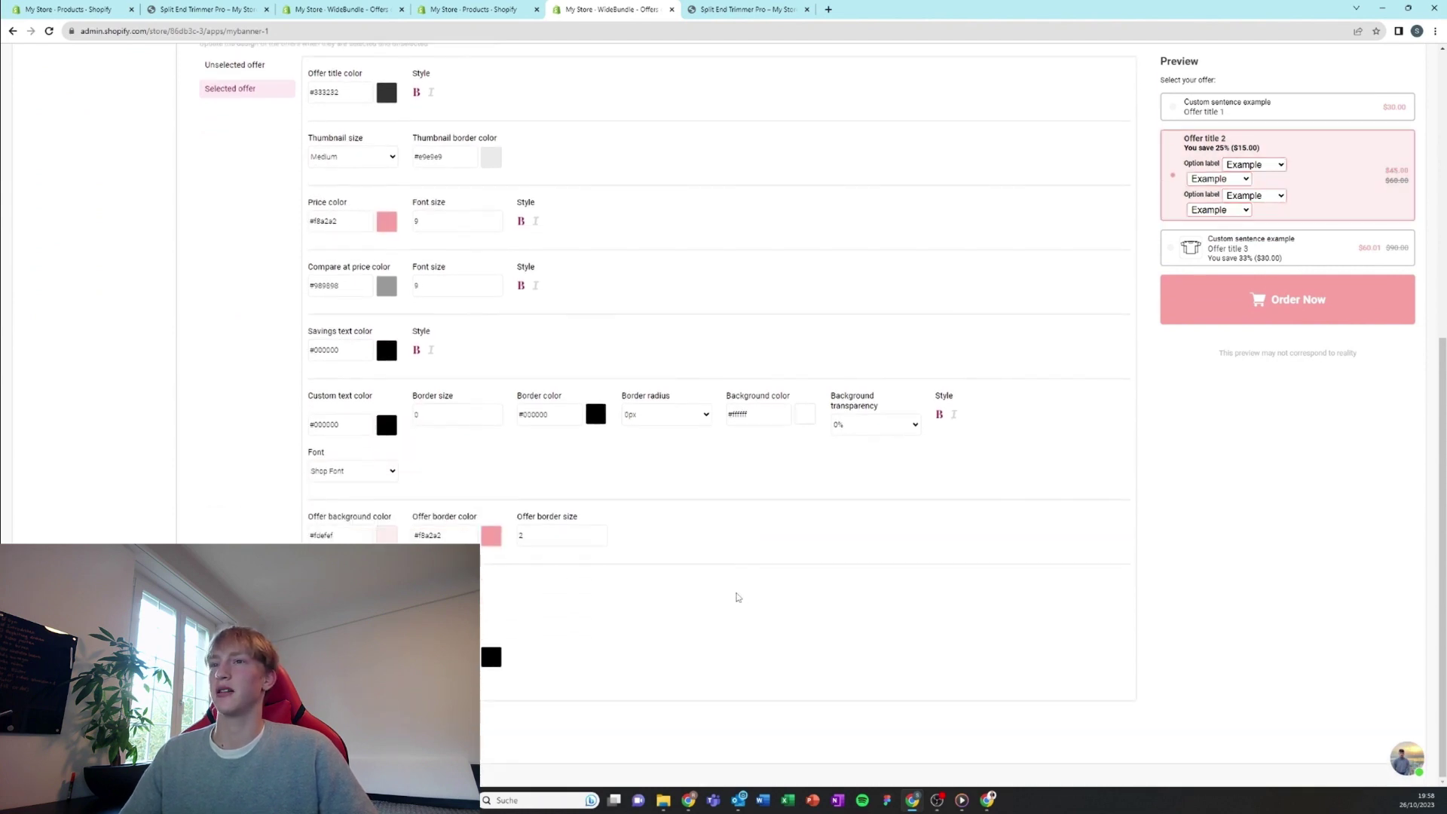
scroll(624, 603, "up", 5)
scroll(624, 599, "up", 1)
scroll(613, 590, "down", 6)
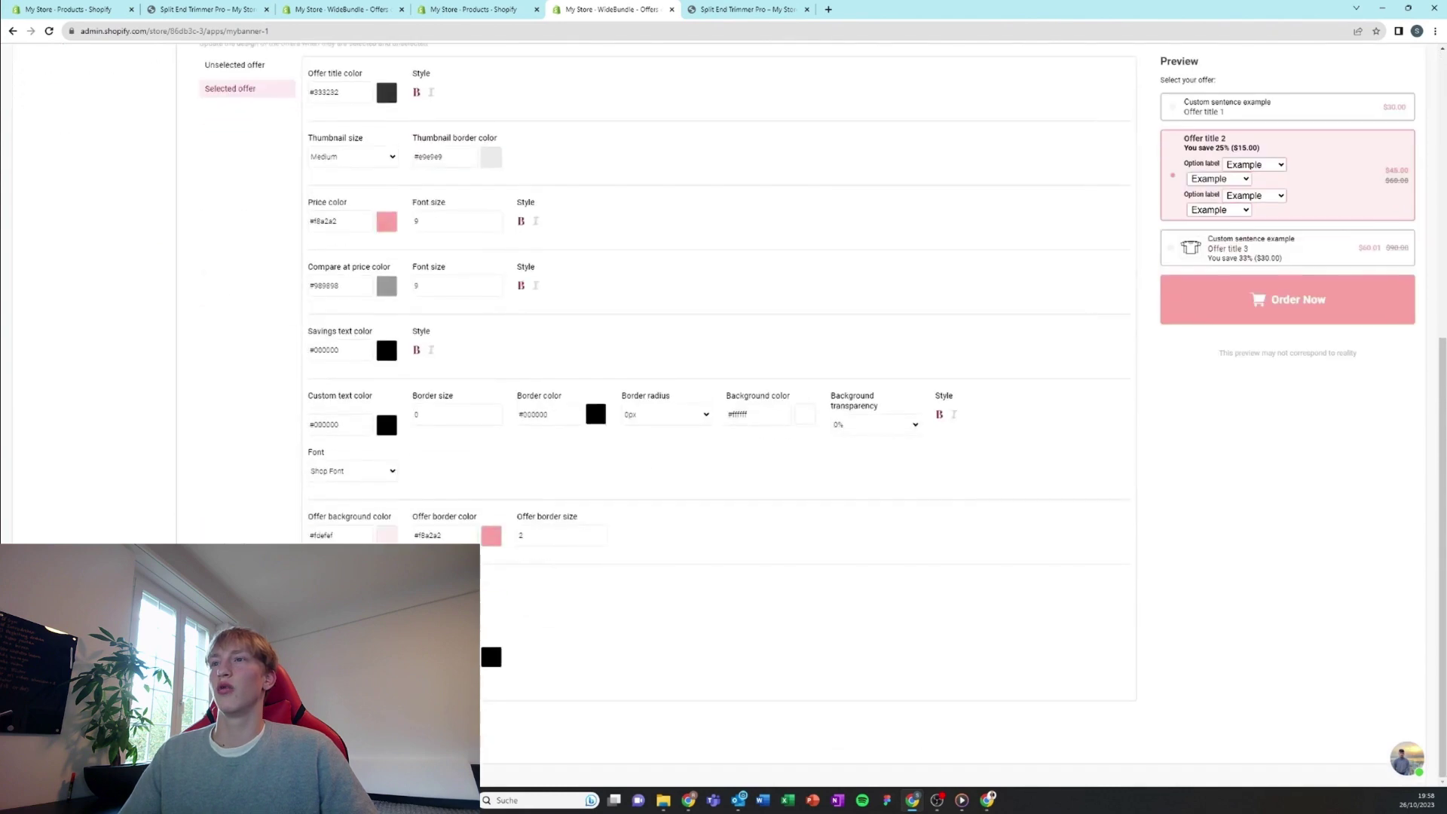
left_click(234, 723)
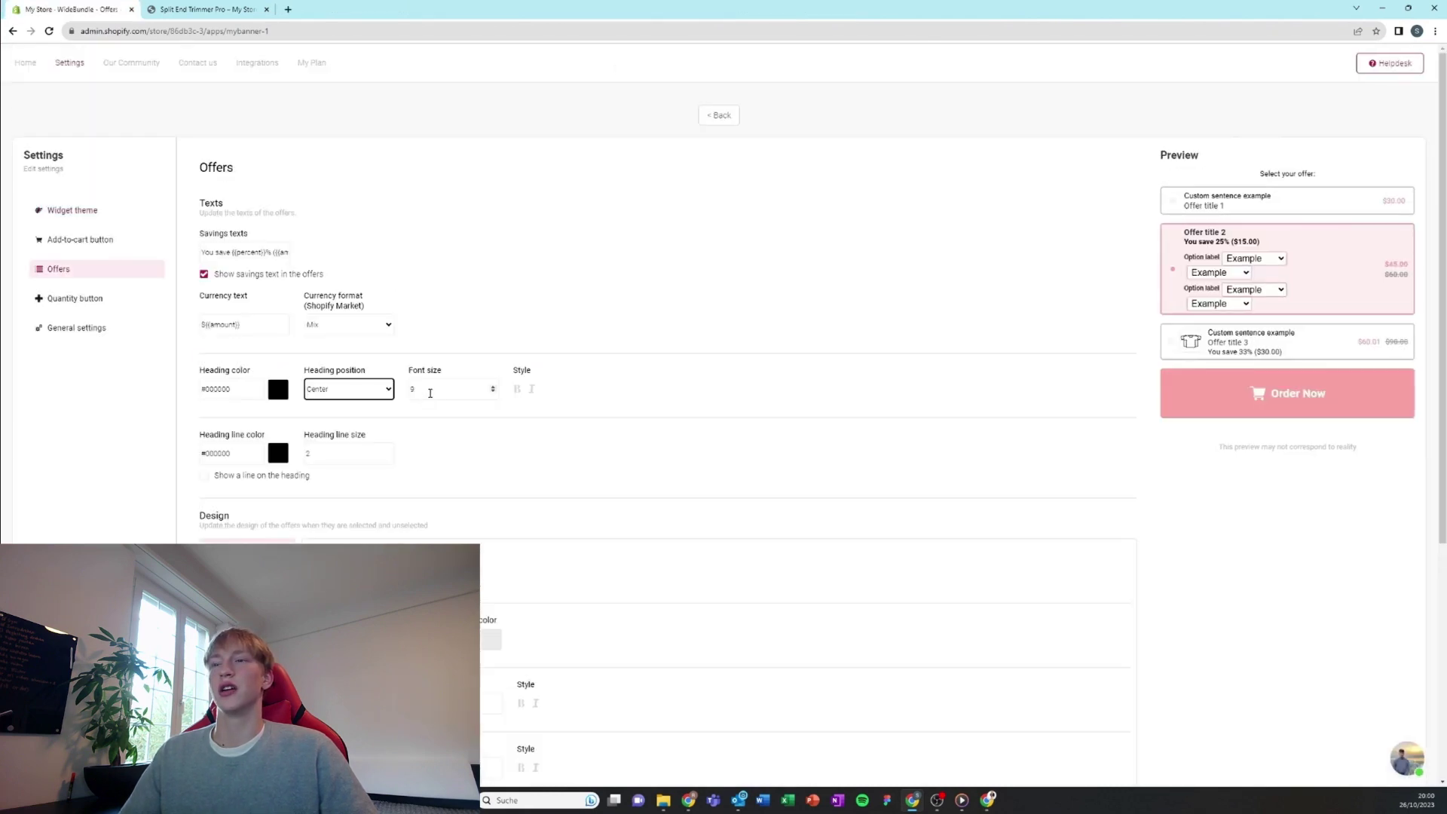
Make the offers heading bold at size 13 with a line beside it, thickness 2.
left_click(493, 388)
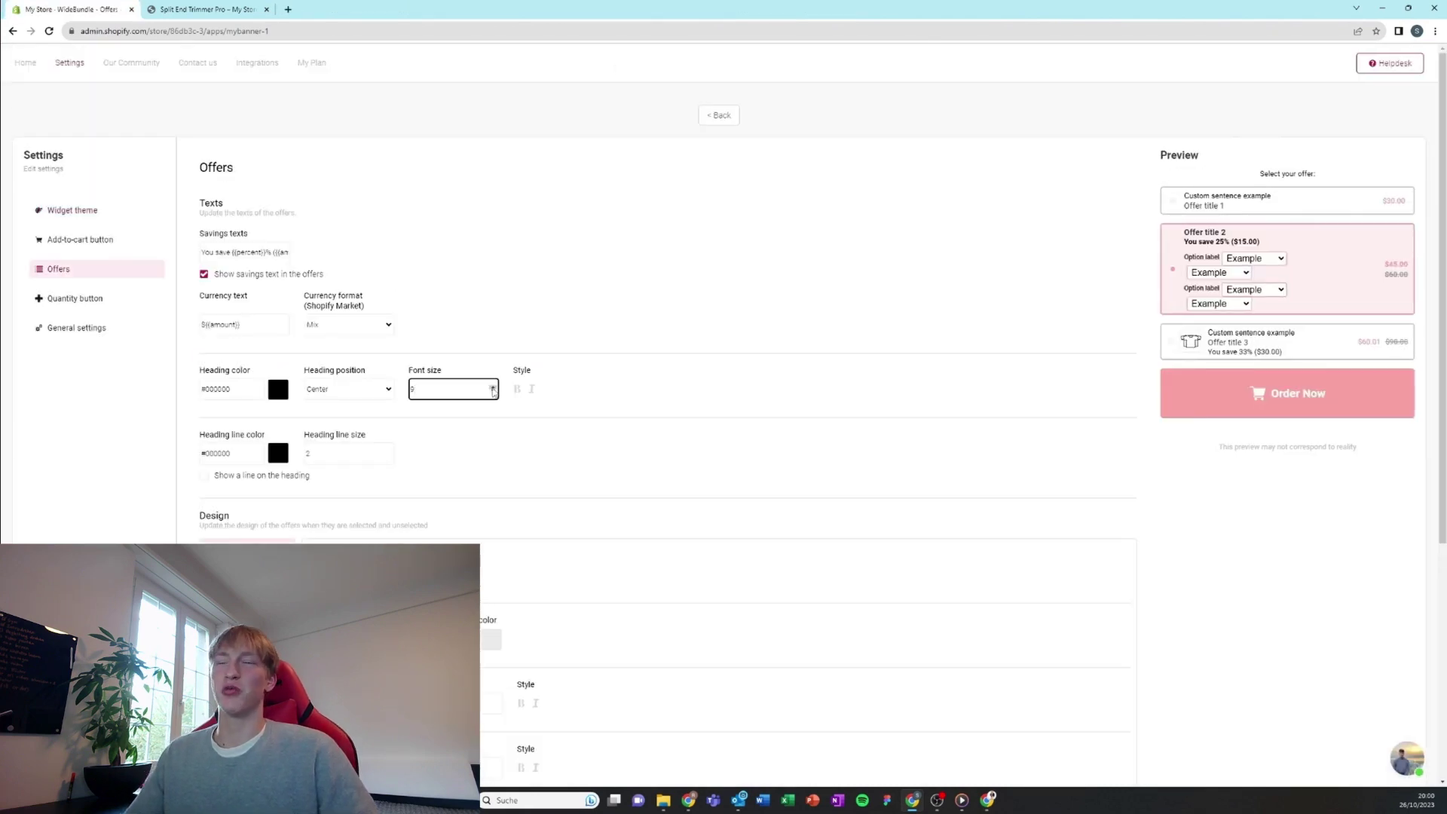
left_click(492, 387)
left_click(493, 387)
left_click(492, 387)
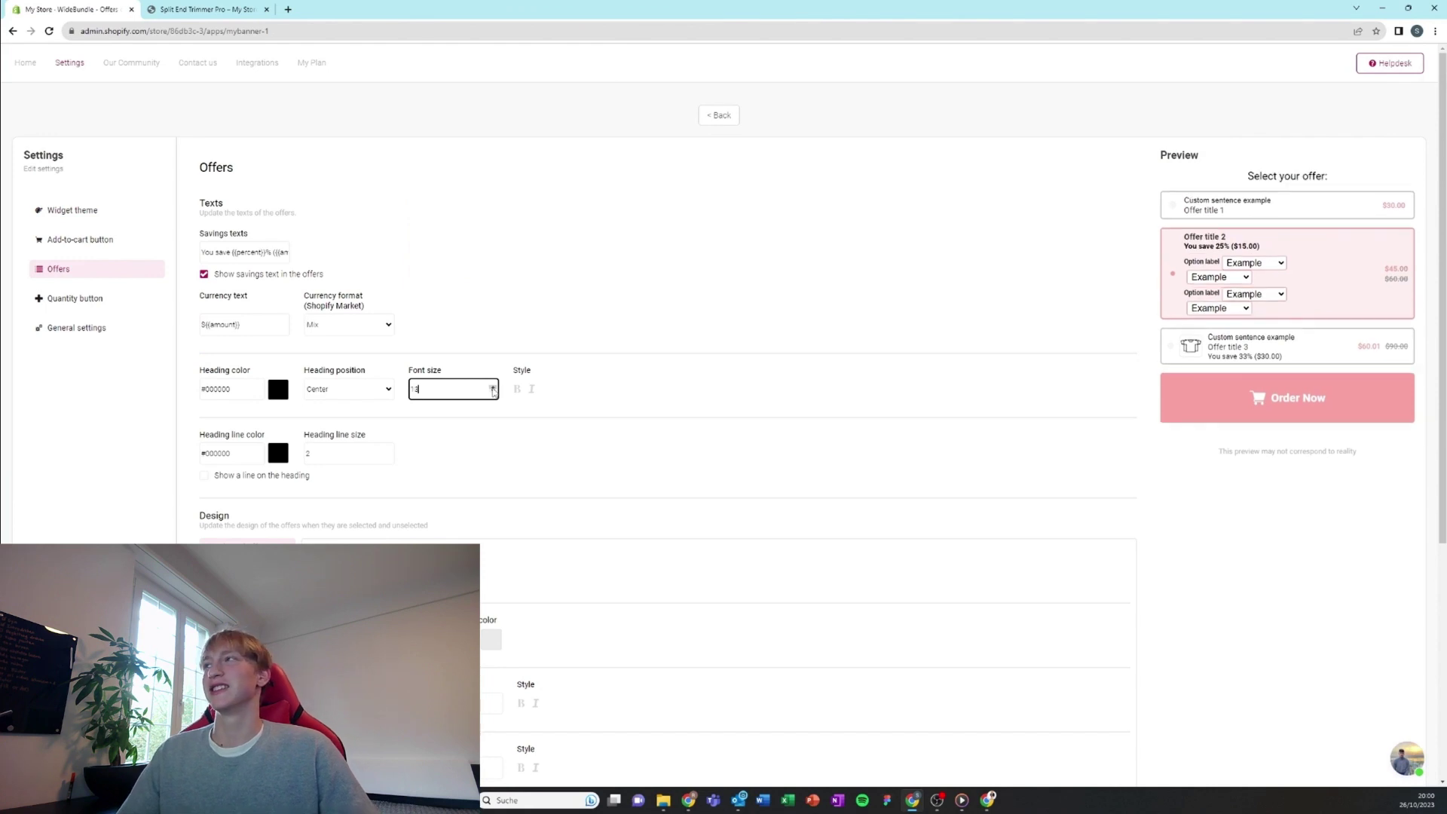
left_click(517, 389)
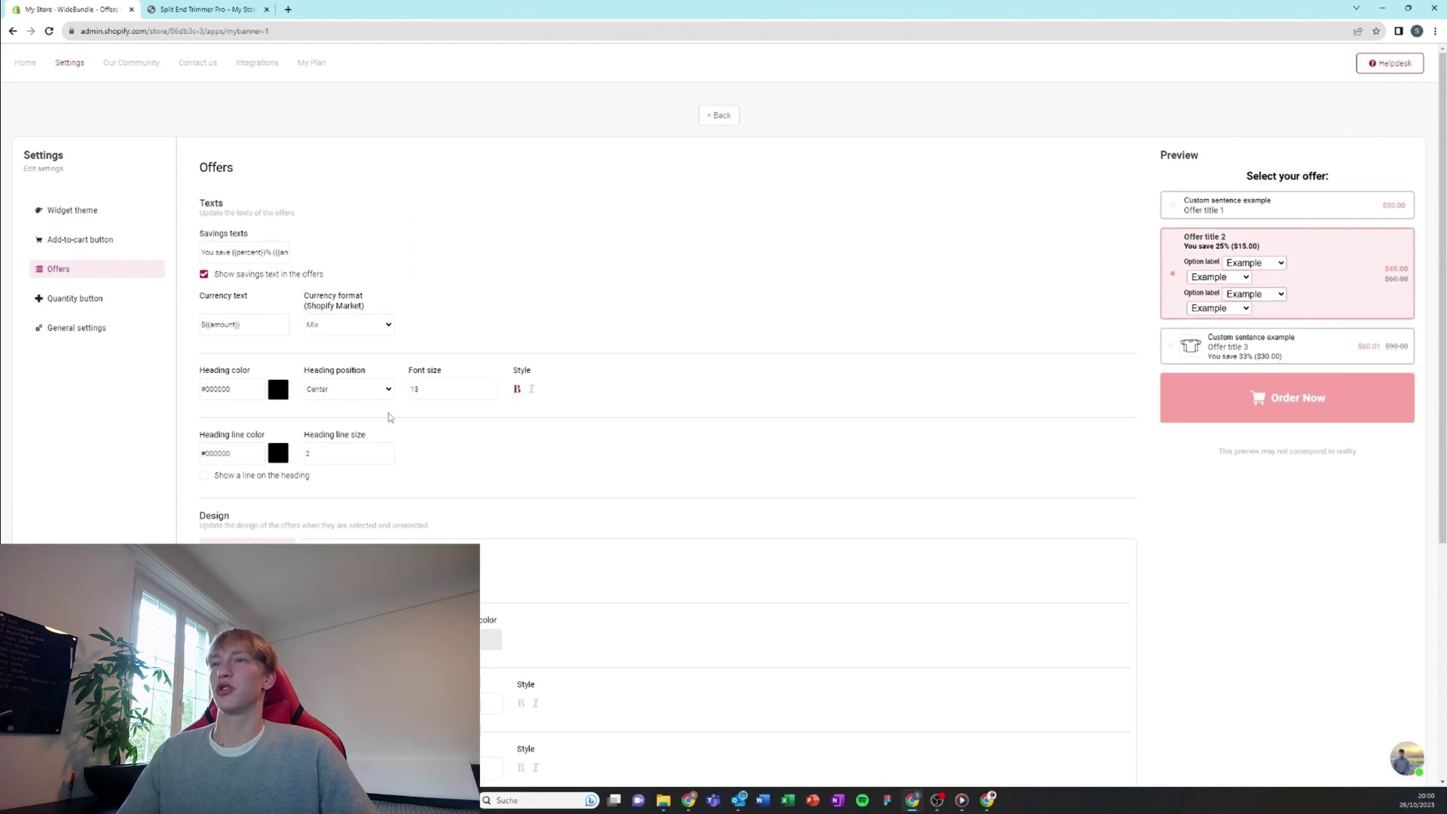
left_click(206, 478)
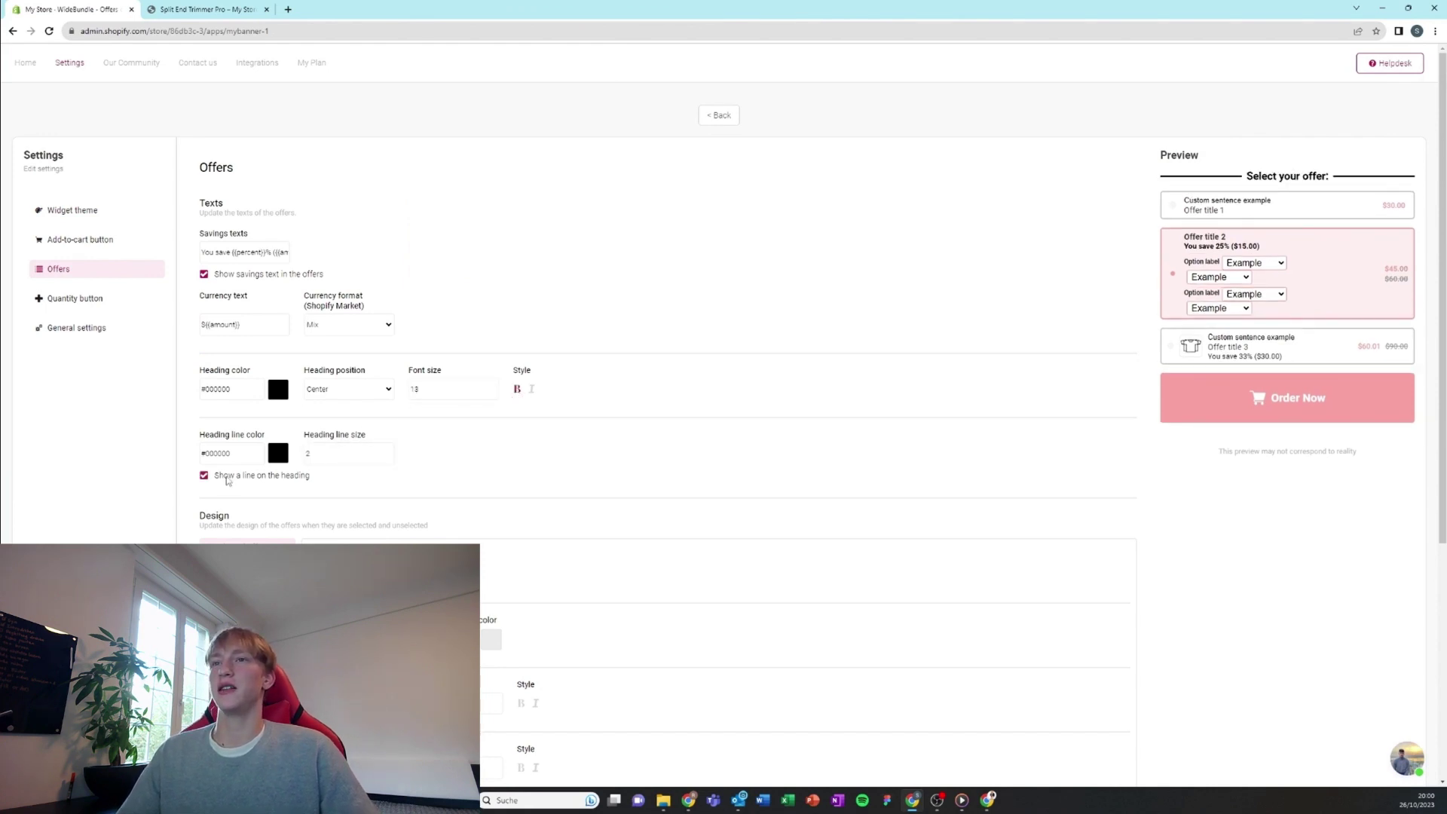
left_click(388, 452)
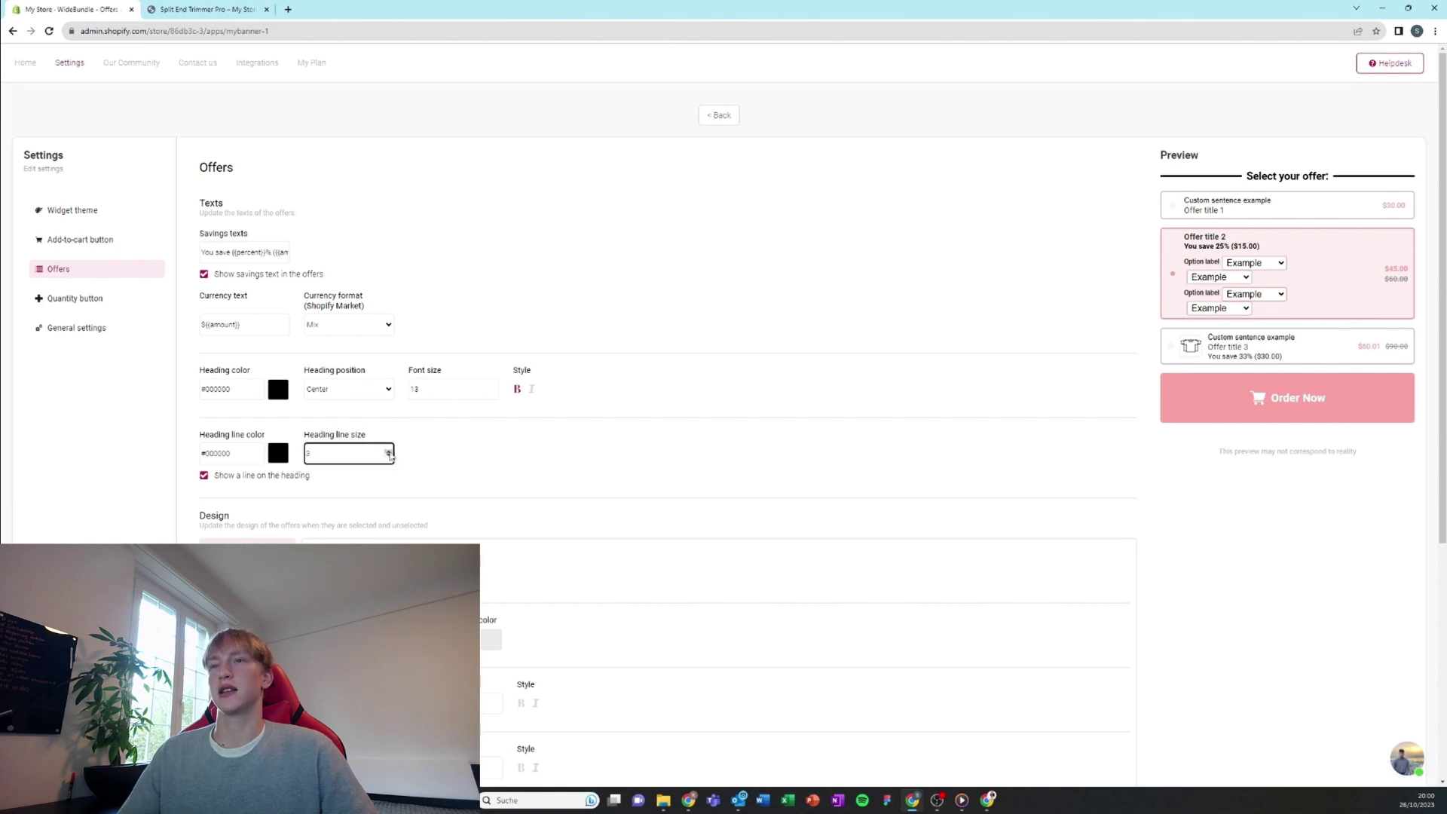
left_click(388, 457)
scroll(421, 482, "down", 5)
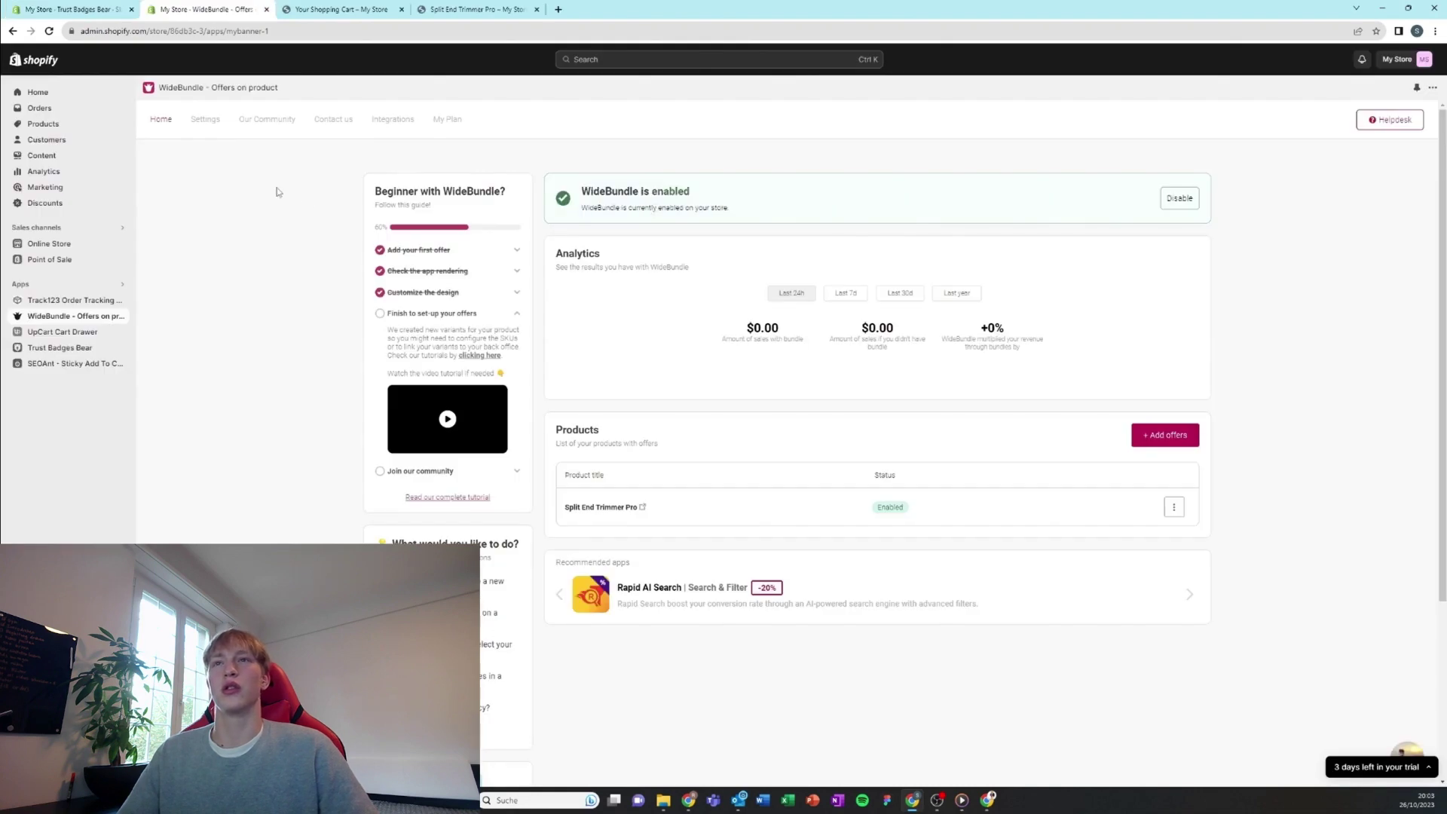
Set add-to-cart click redirection to Side Cart and save the WideBundle settings.
left_click(198, 125)
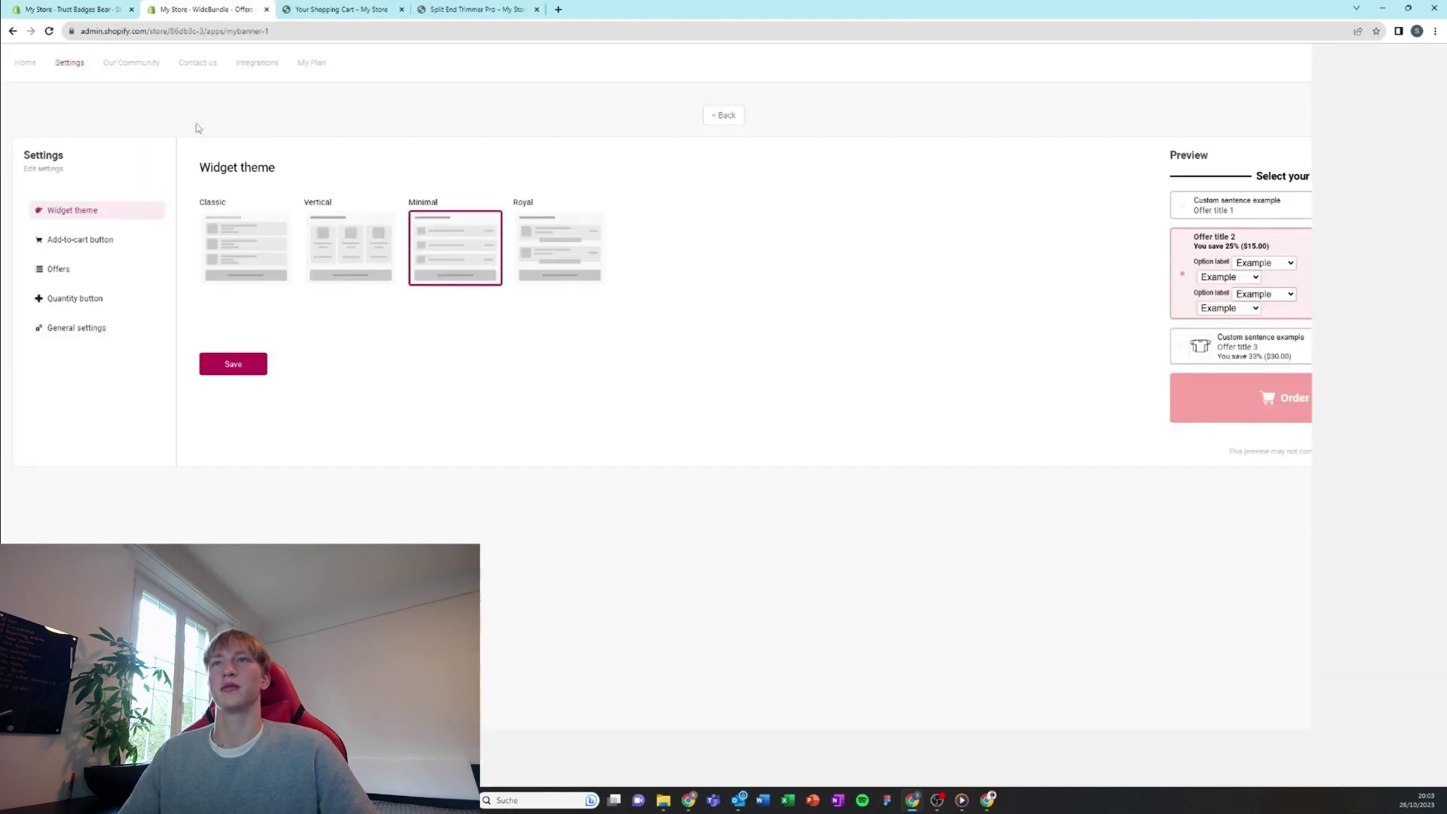
left_click(100, 243)
left_click(235, 226)
left_click(238, 259)
left_click(233, 603)
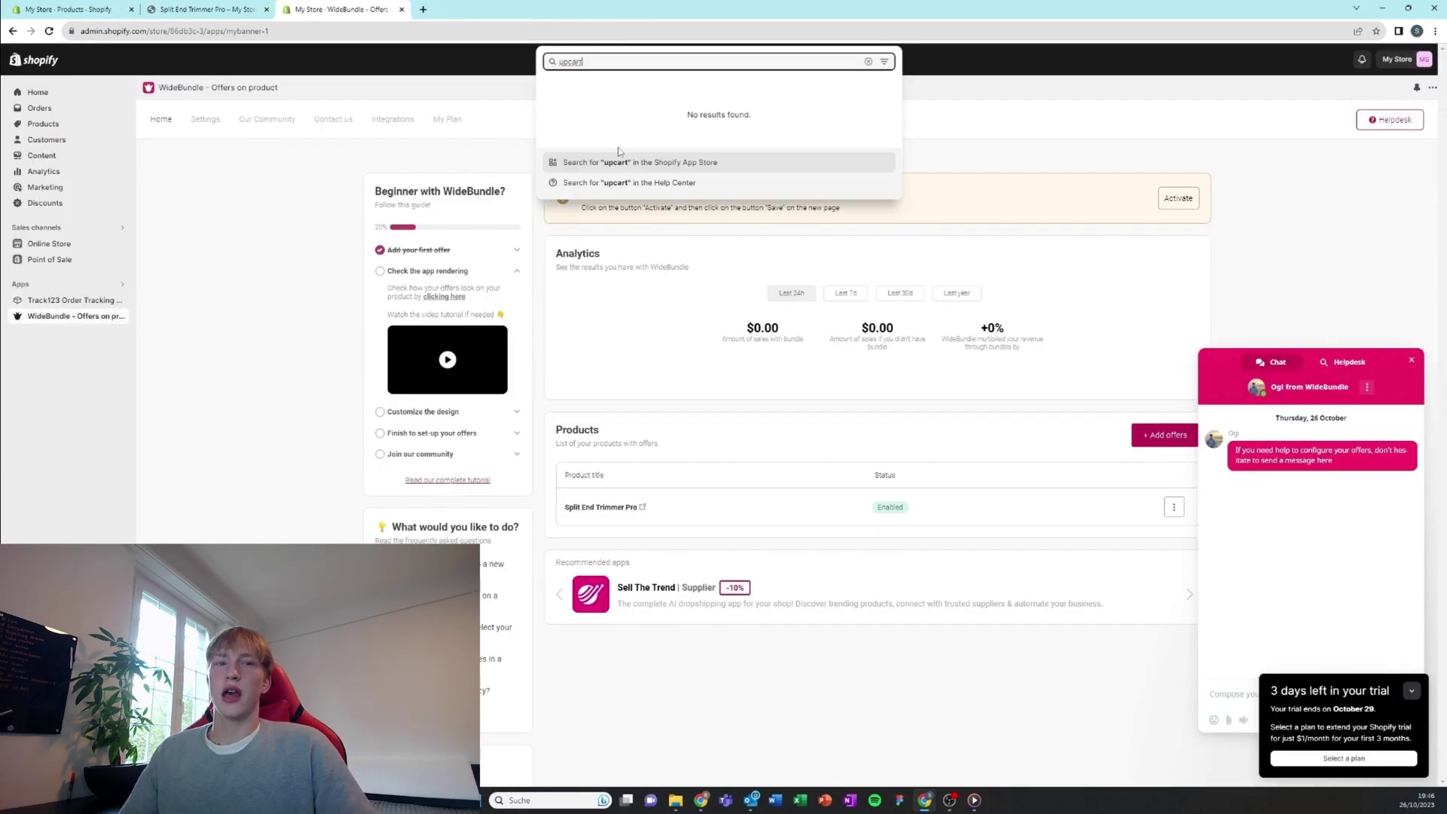
Find UpCart in the App Store and start its free trial.
left_click(624, 162)
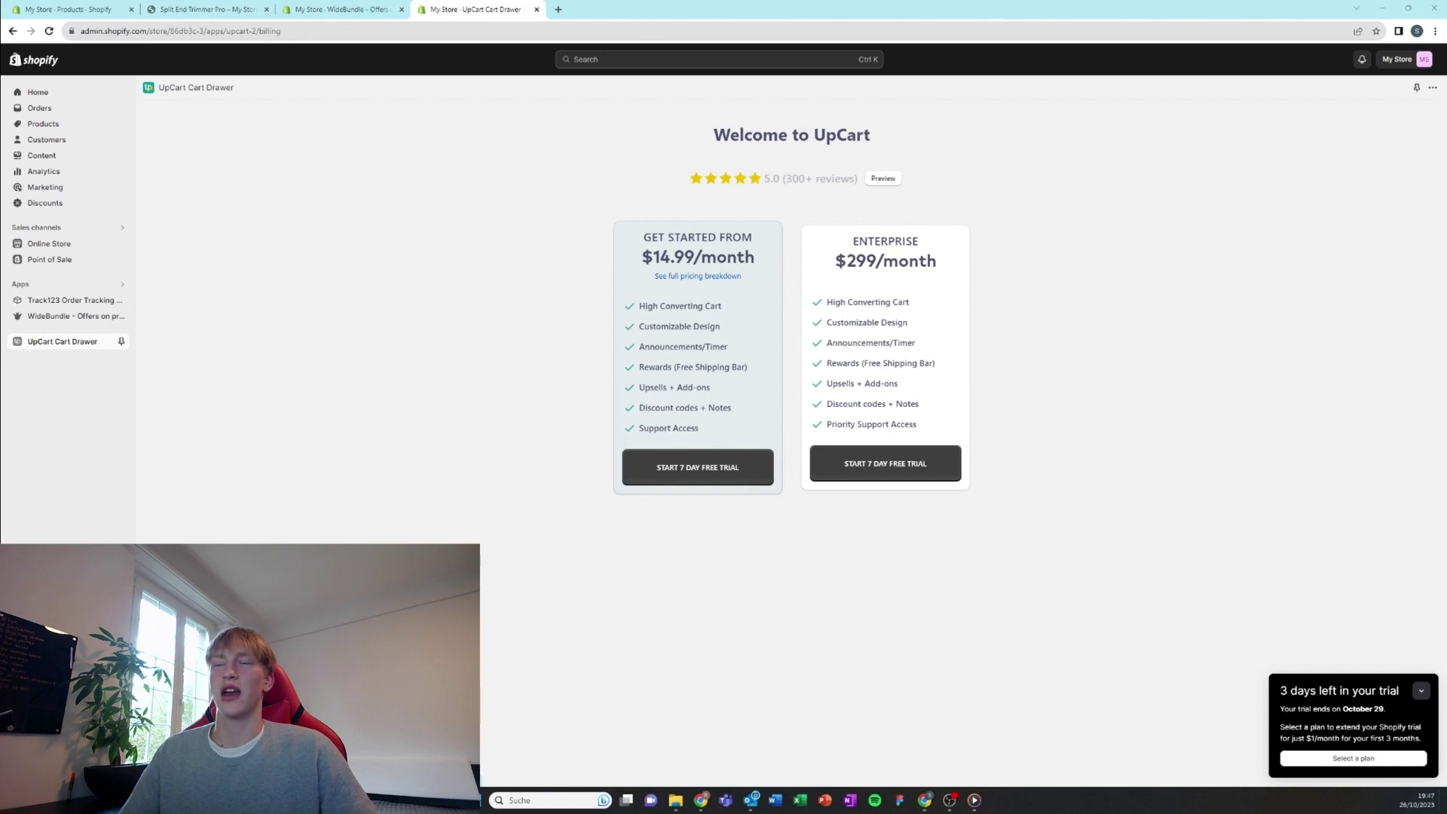
left_click(704, 471)
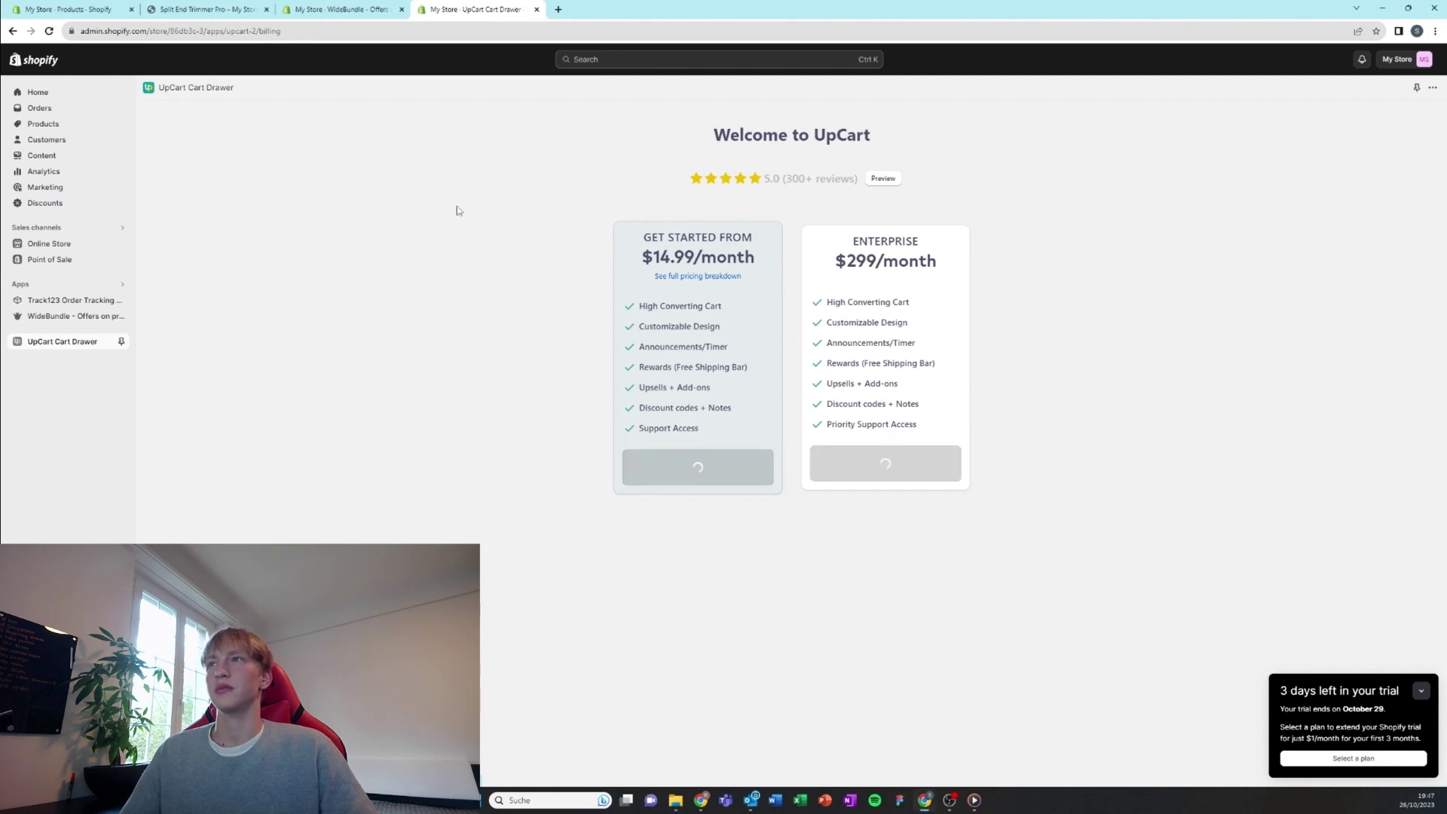
left_click(758, 214)
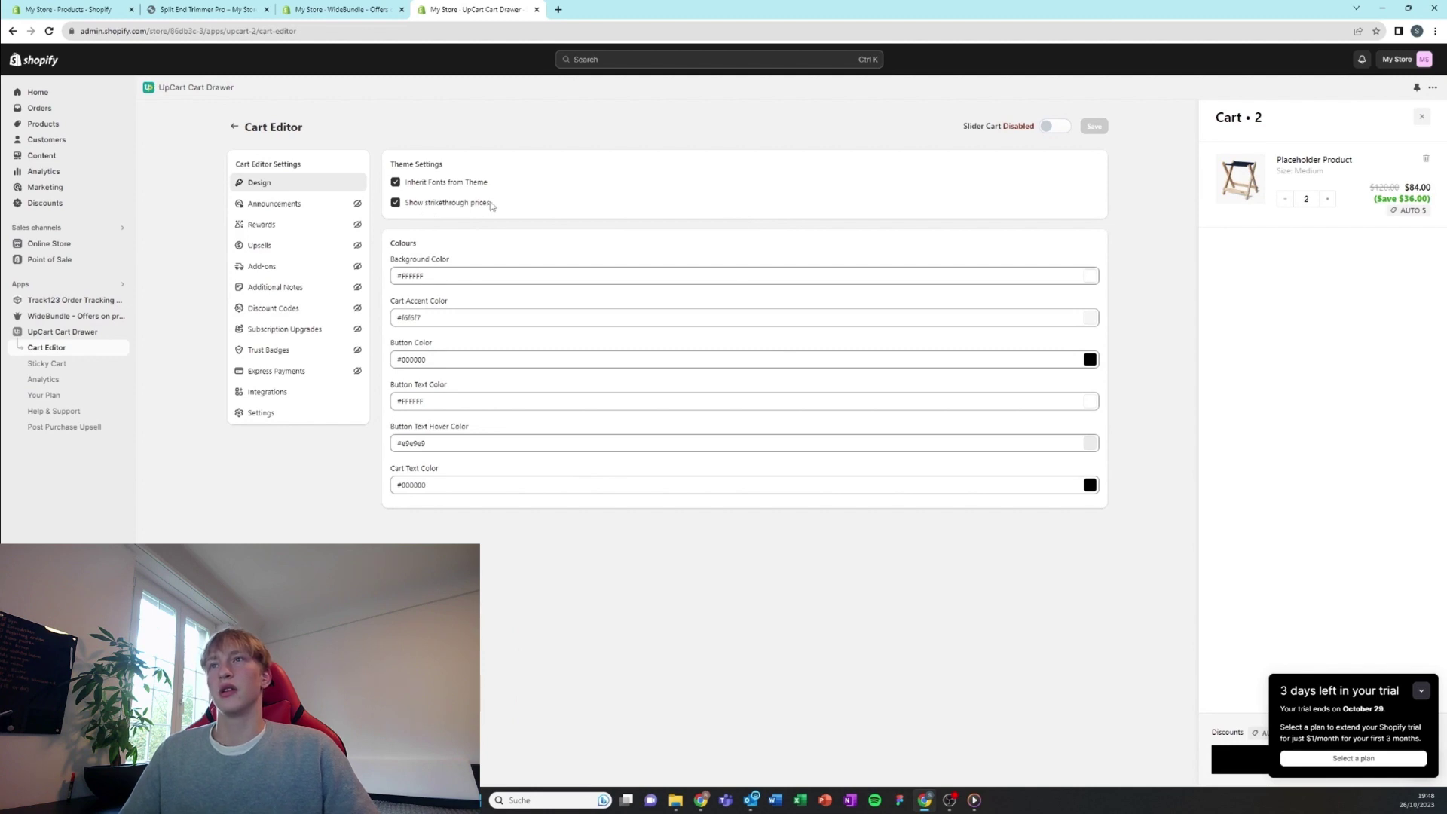
Enable the slider cart and switch on the UpCart and WideBundle app embeds, then save the theme.
left_click(1053, 129)
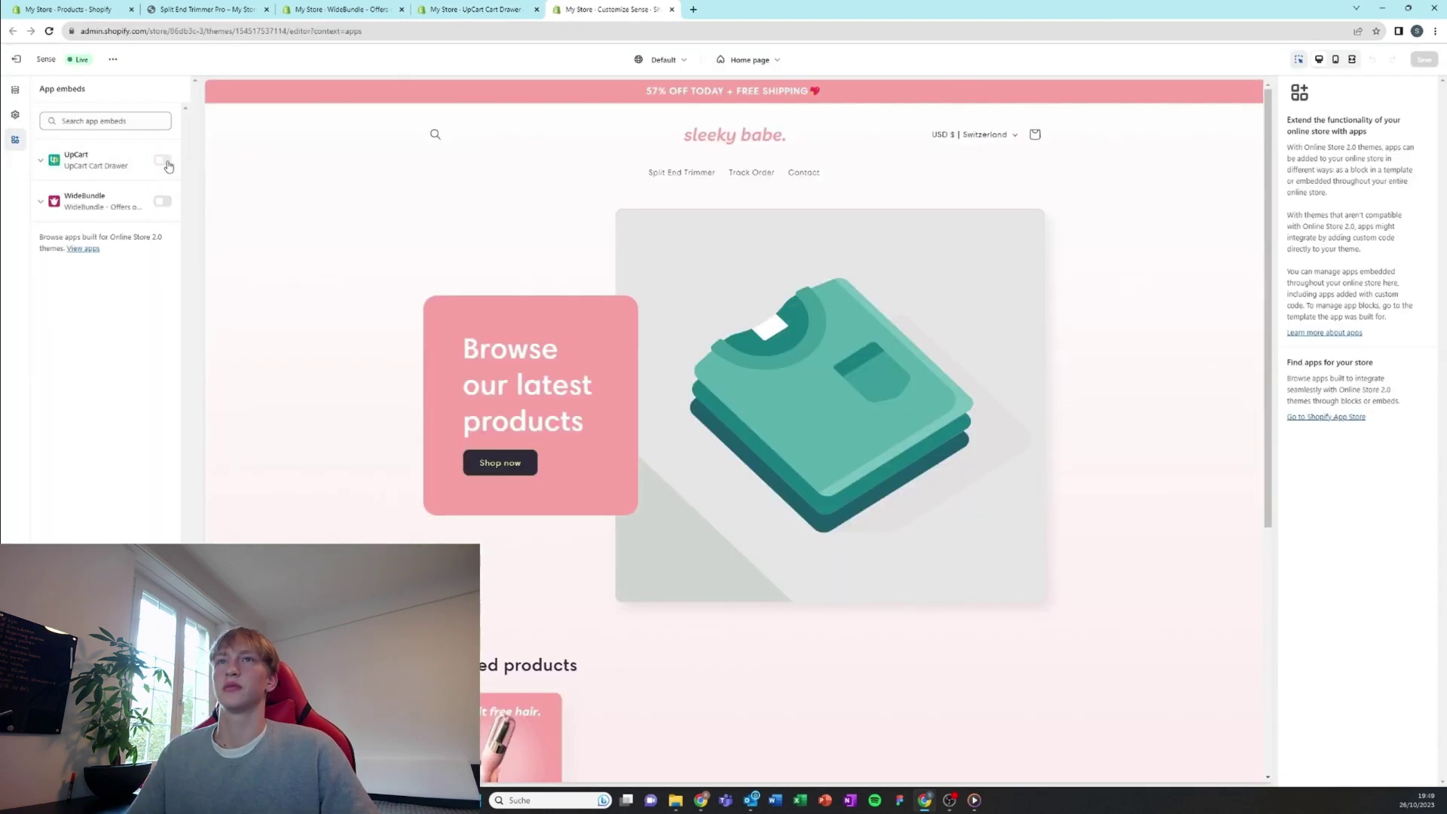
left_click(163, 160)
left_click(162, 201)
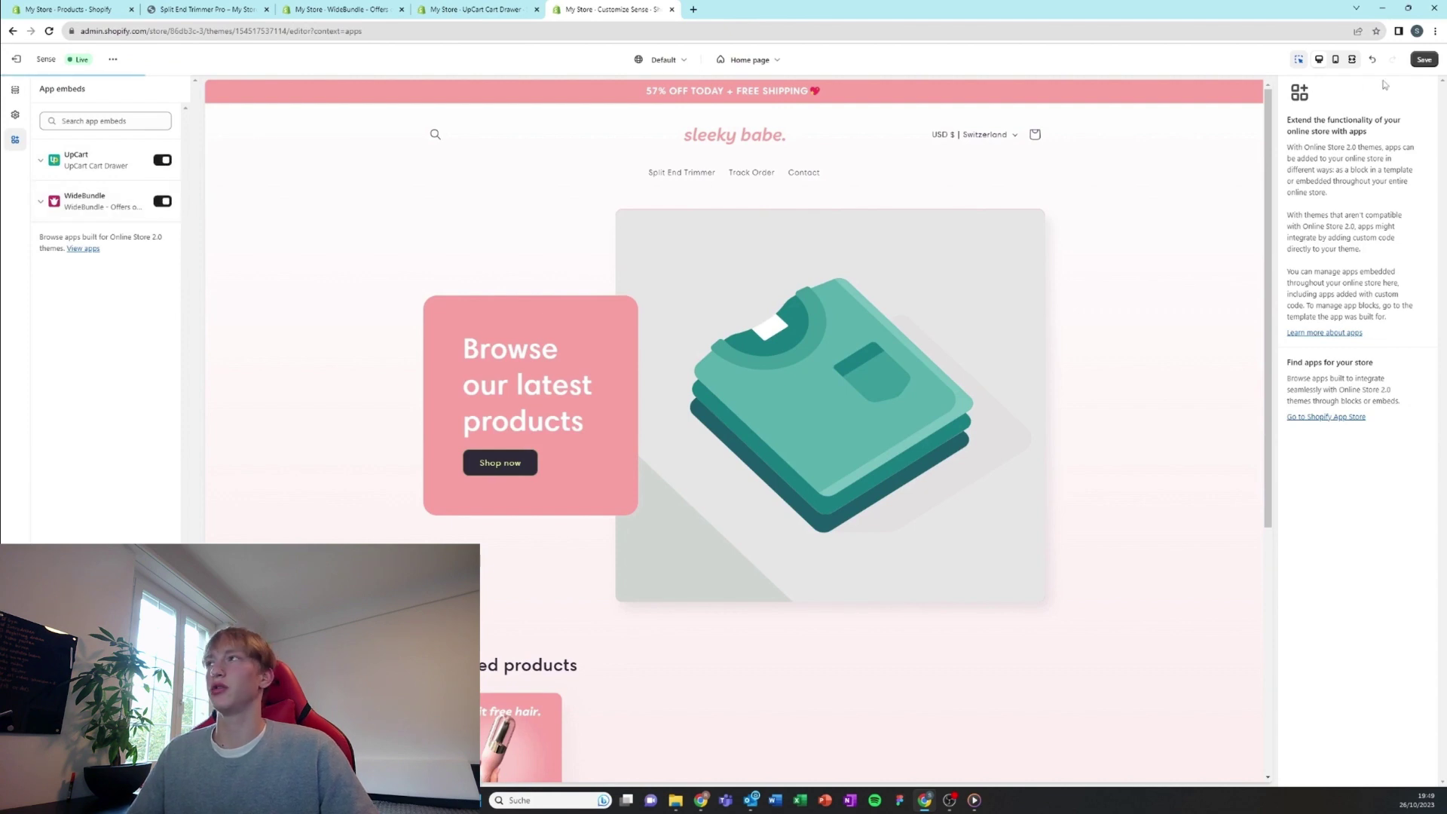
left_click(1423, 60)
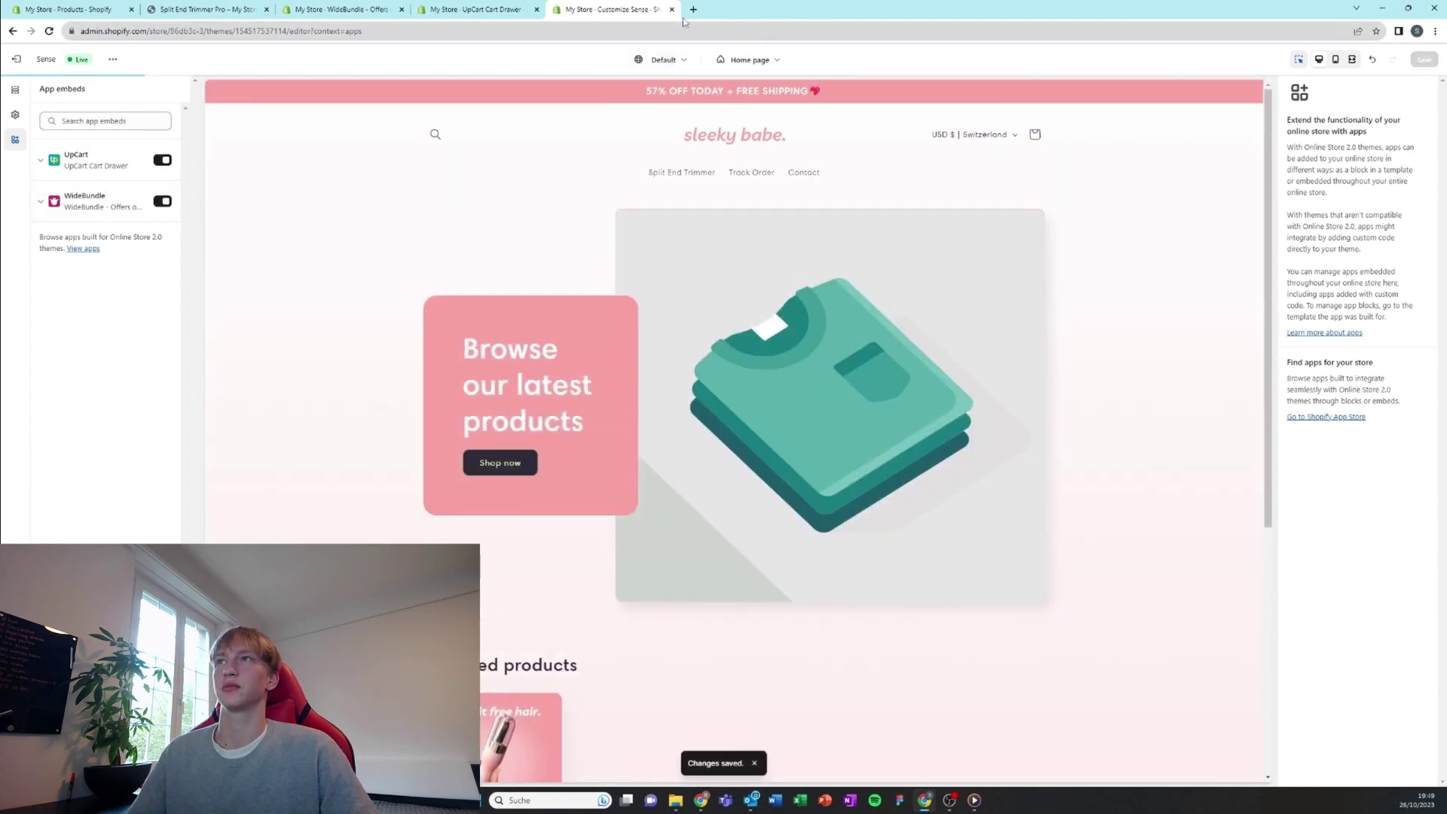
left_click(671, 9)
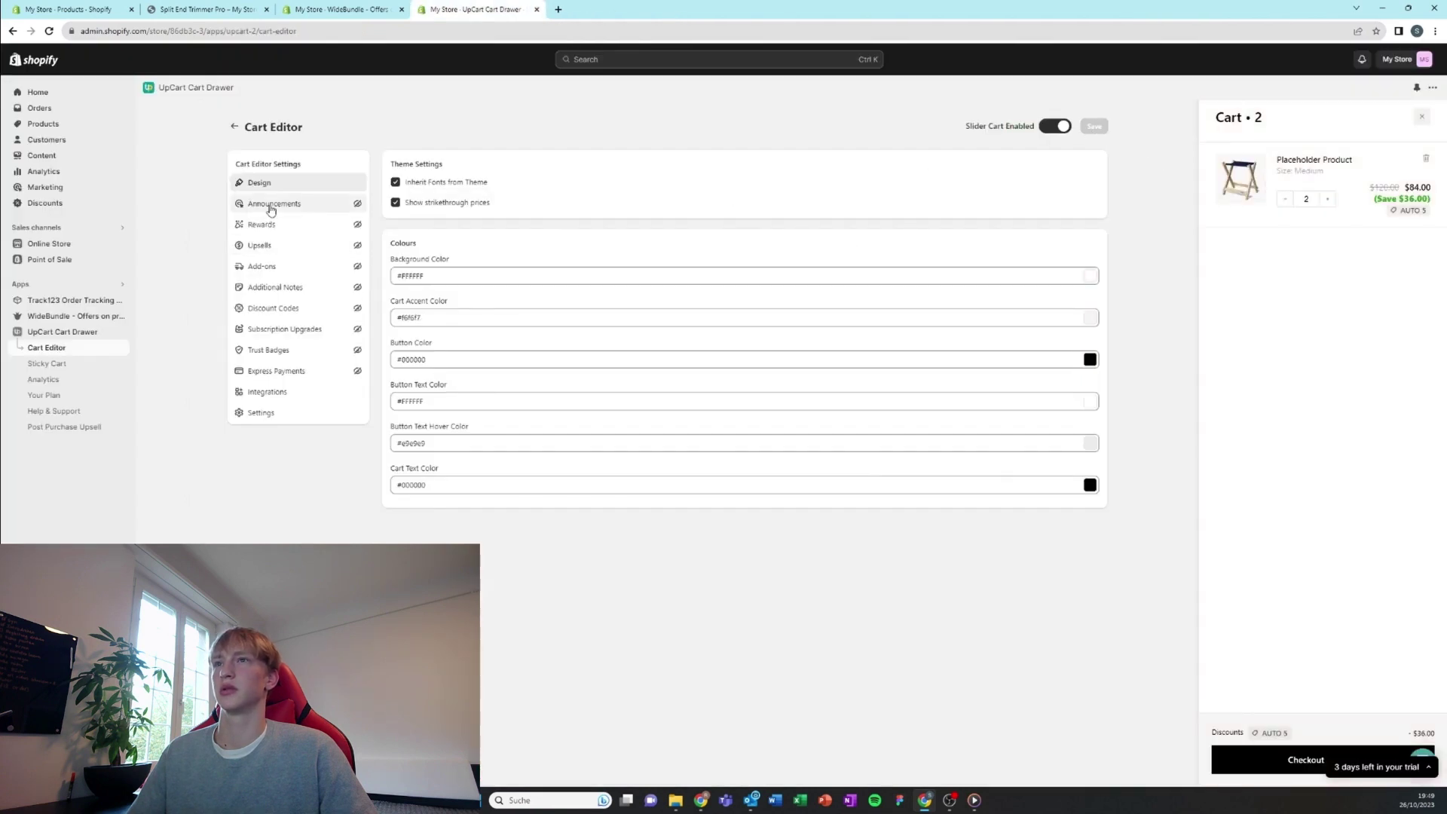
Set the cart announcement border colour to #FDEFEF and save.
left_click(274, 203)
left_click(526, 473)
type("#FDEFEF")
left_click(563, 462)
left_click(1091, 128)
Give the cart a #FDEFEF background and #F8A2A2 buttons, and activate the rewards bar.
left_click(297, 188)
left_click(456, 276)
type("#FDEFEF")
left_click(546, 359)
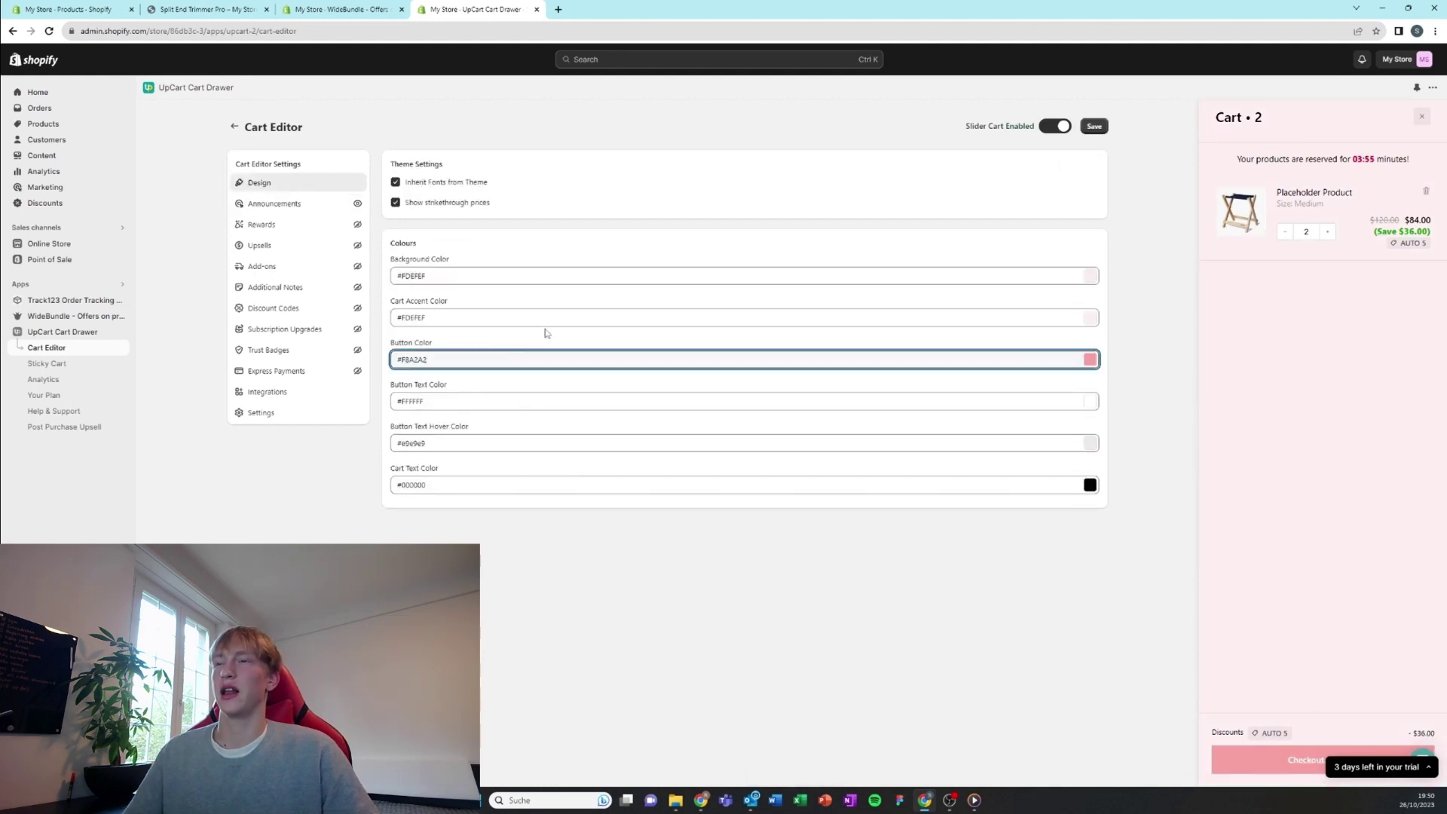
left_click(1094, 126)
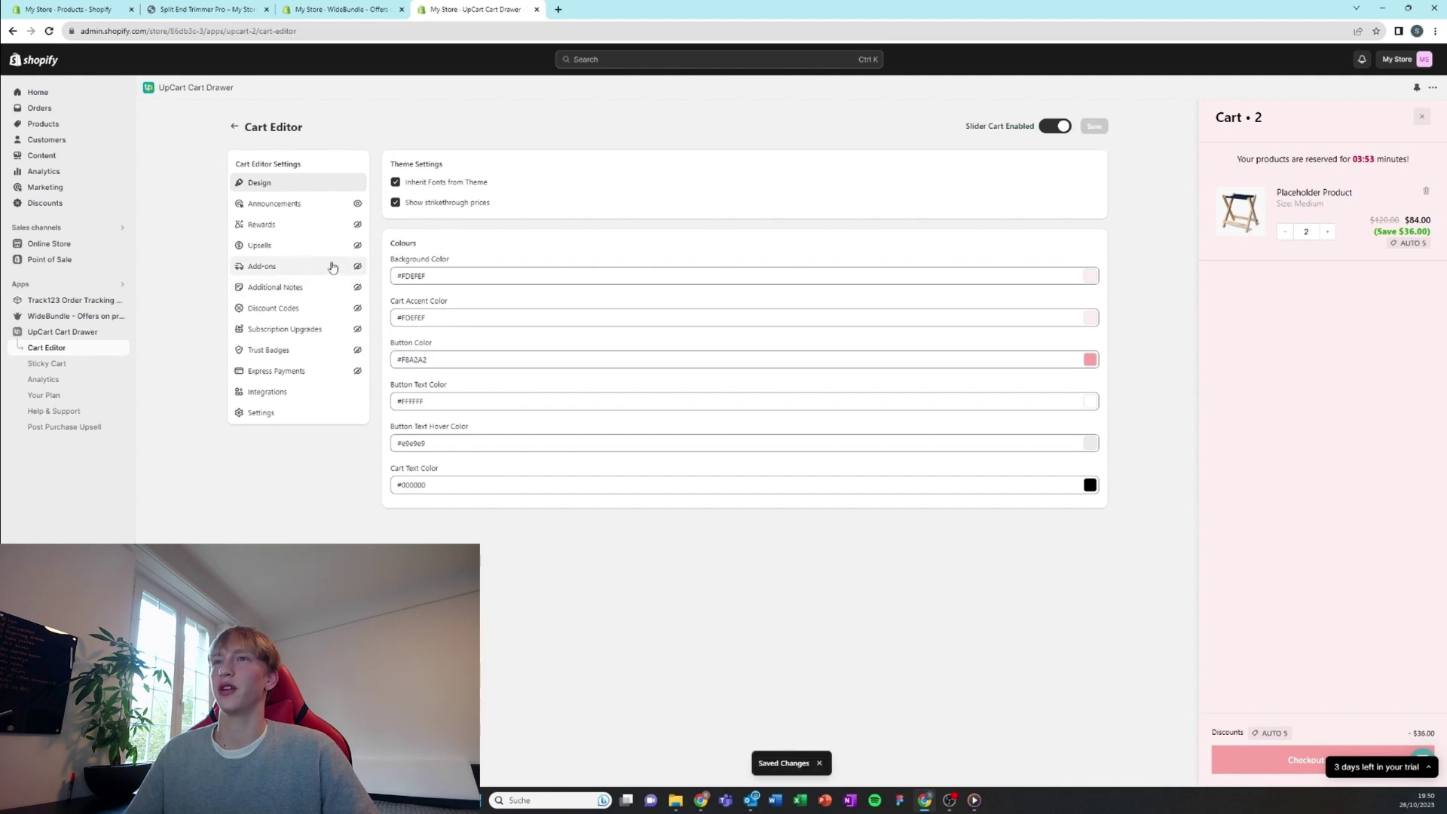
left_click(315, 226)
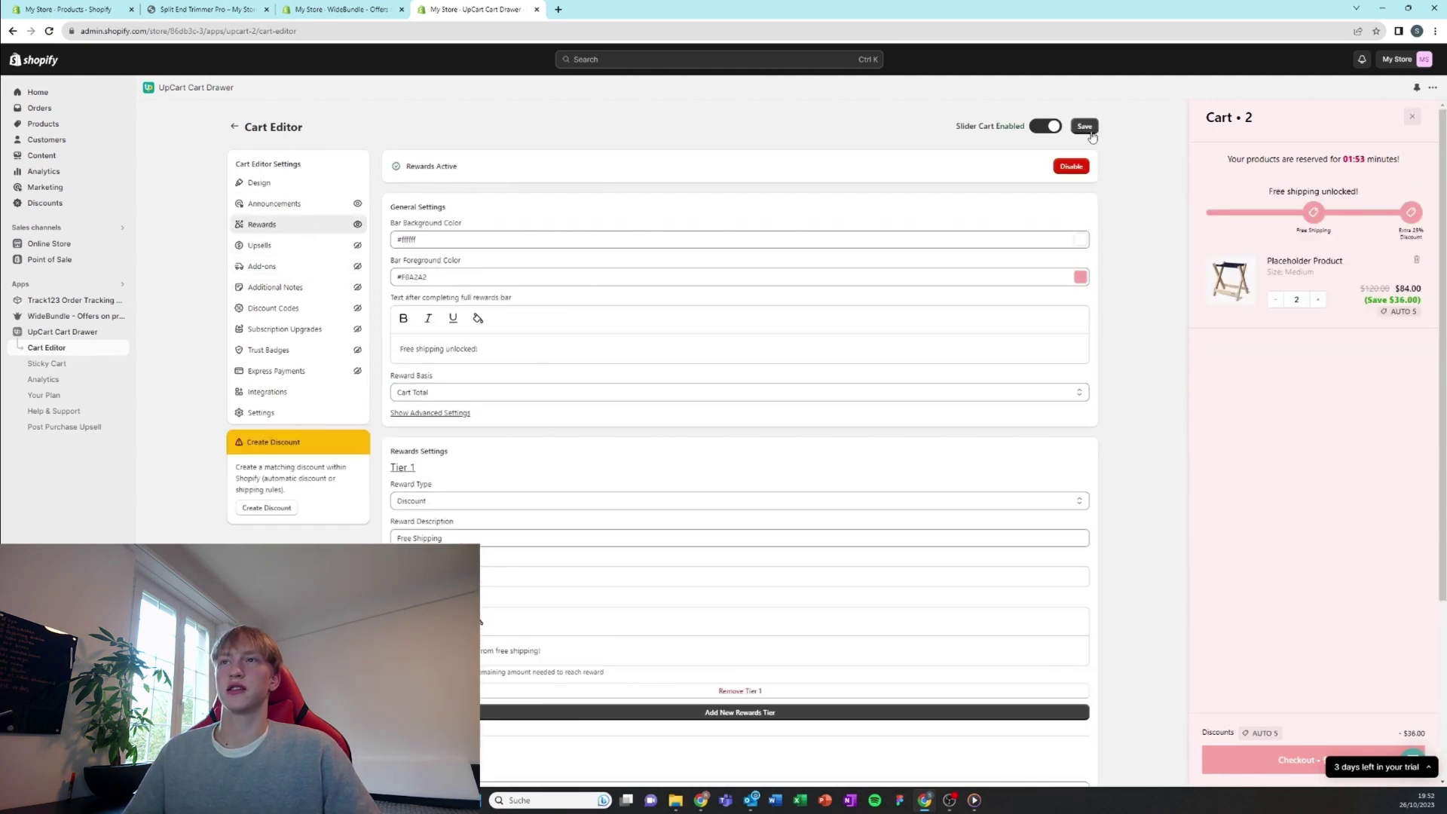
left_click(1085, 126)
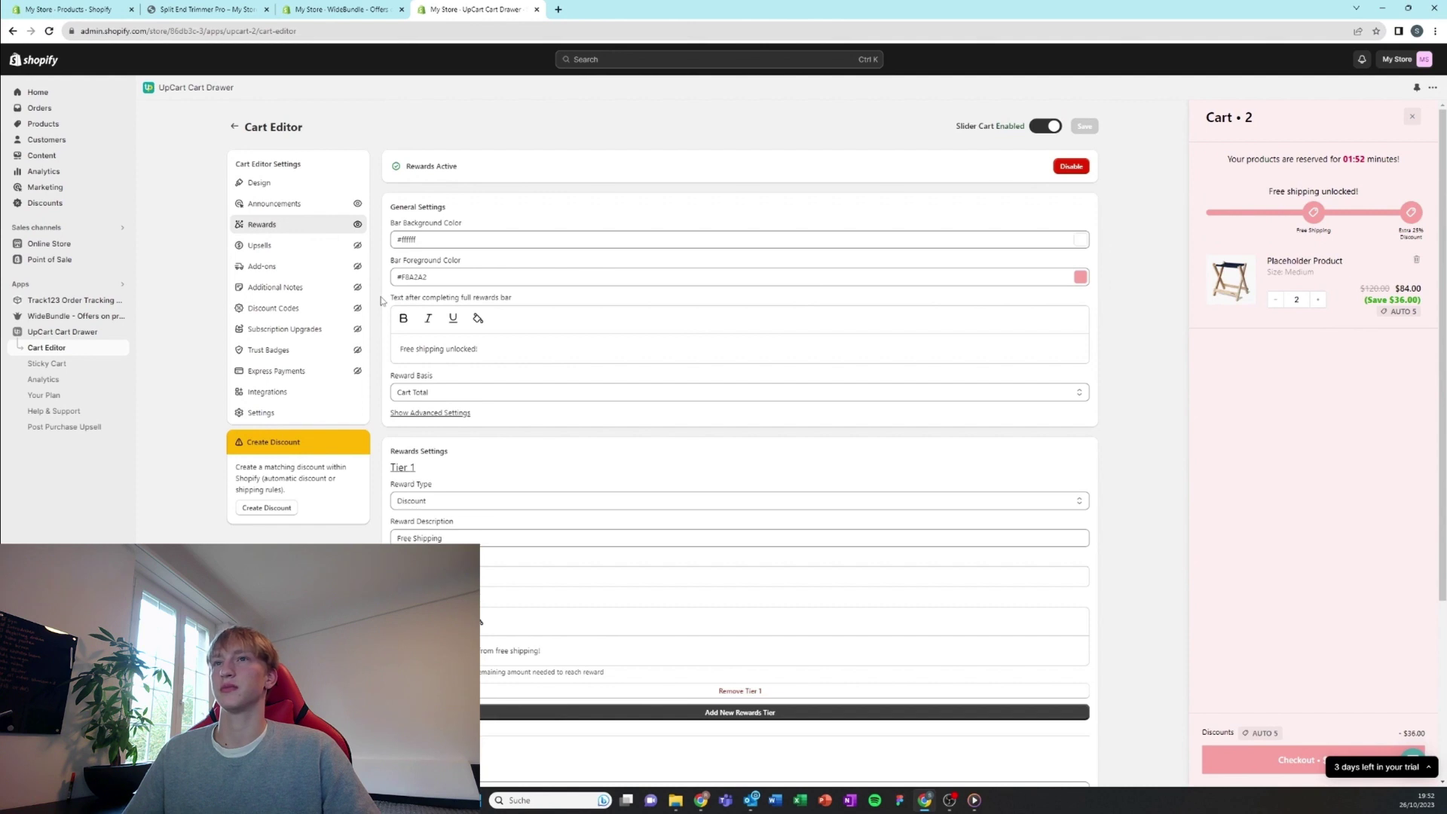
Turn on express payments with PayPal, Apple Pay and Shop Pay, and save.
left_click(302, 371)
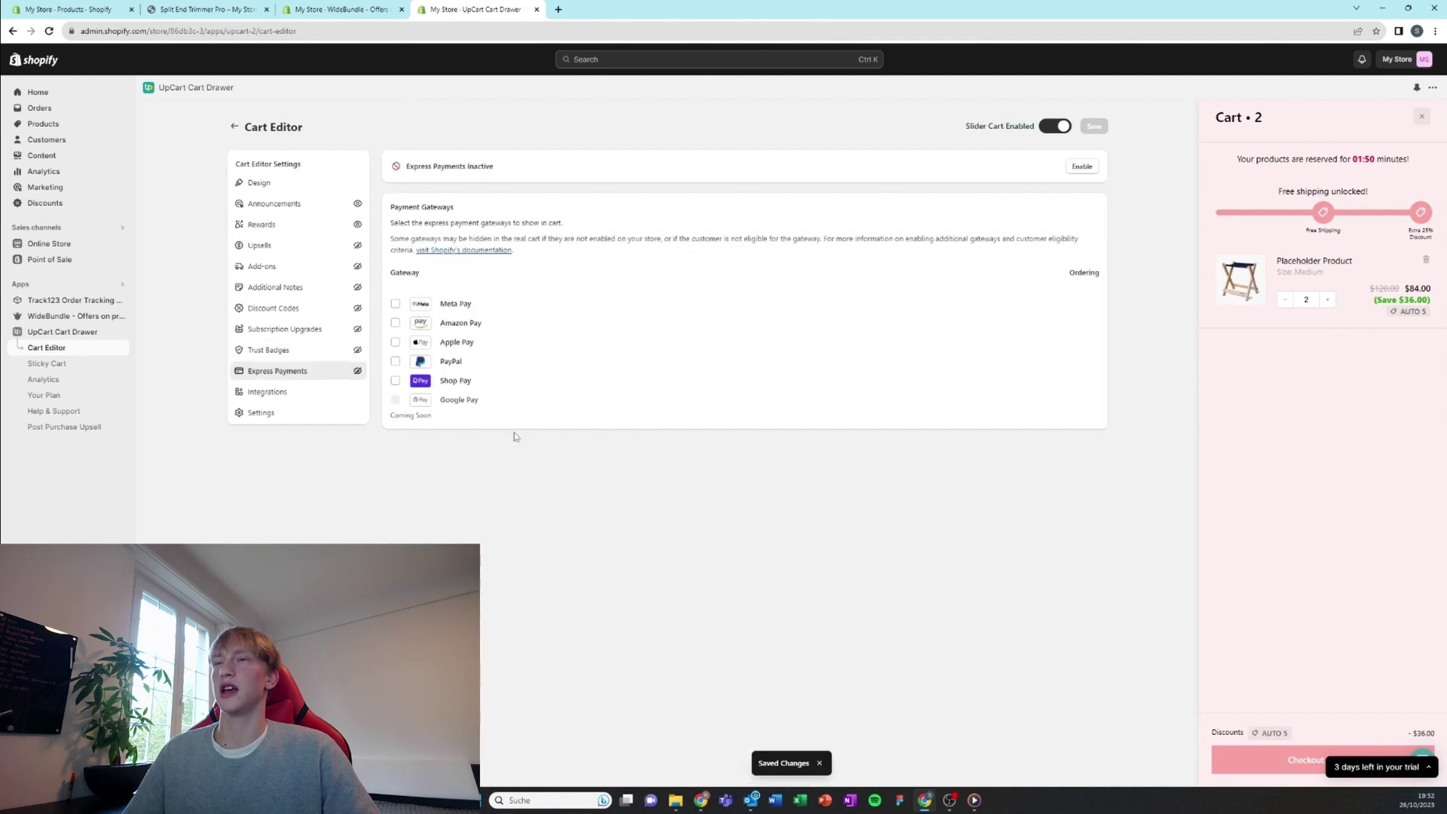
left_click(1090, 168)
left_click(1098, 132)
left_click(396, 361)
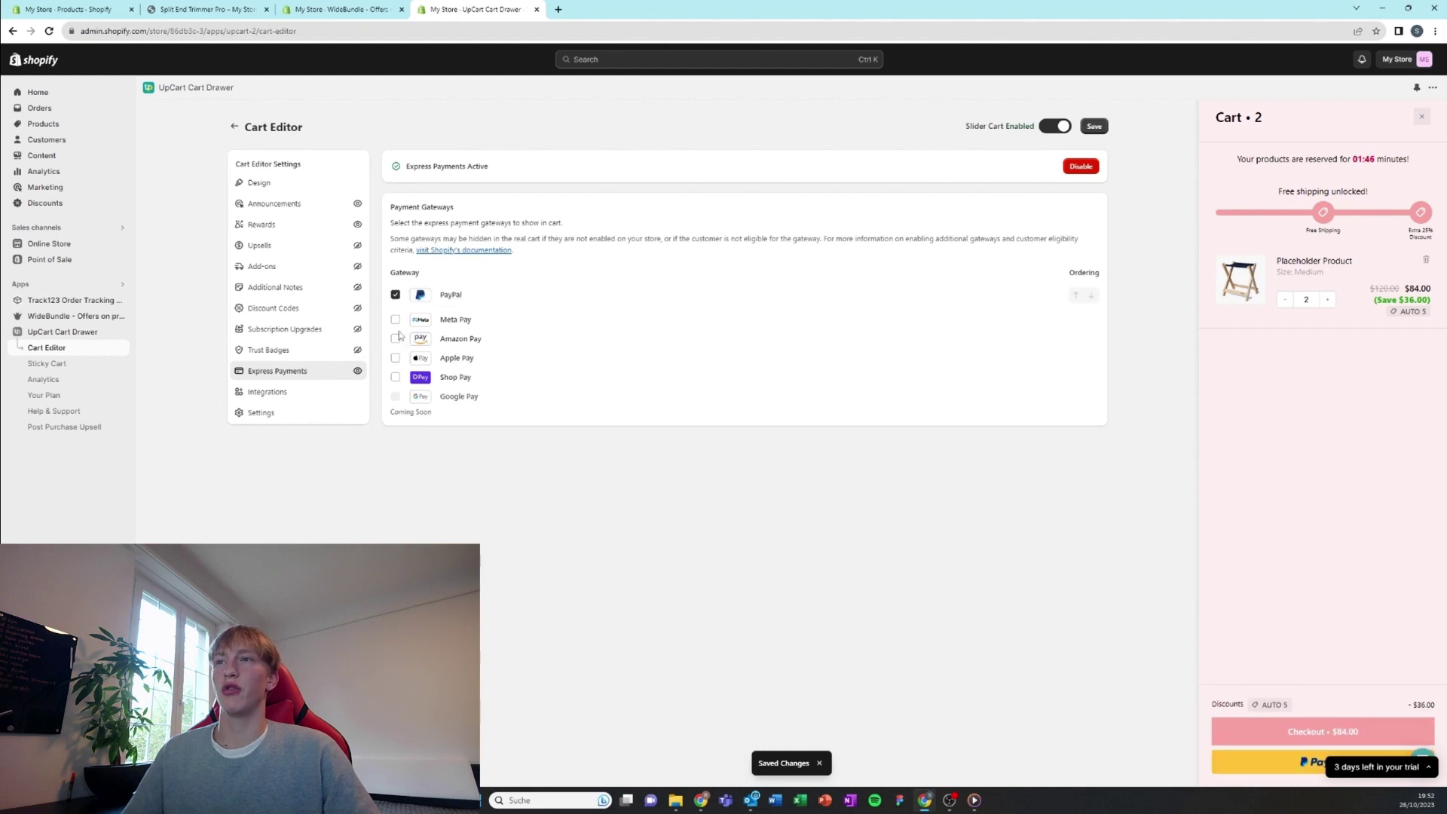
left_click(395, 338)
left_click(396, 359)
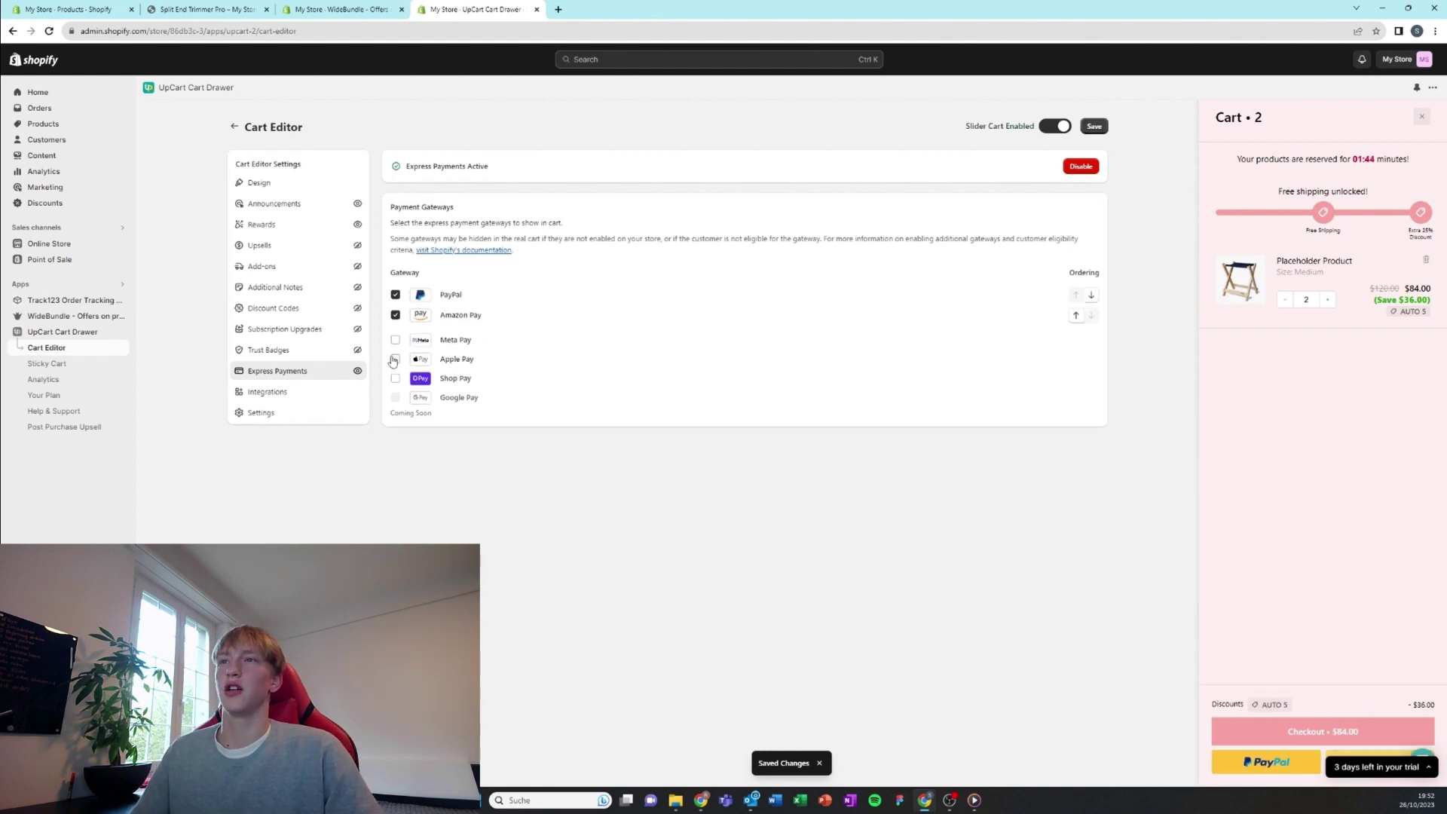
left_click(396, 380)
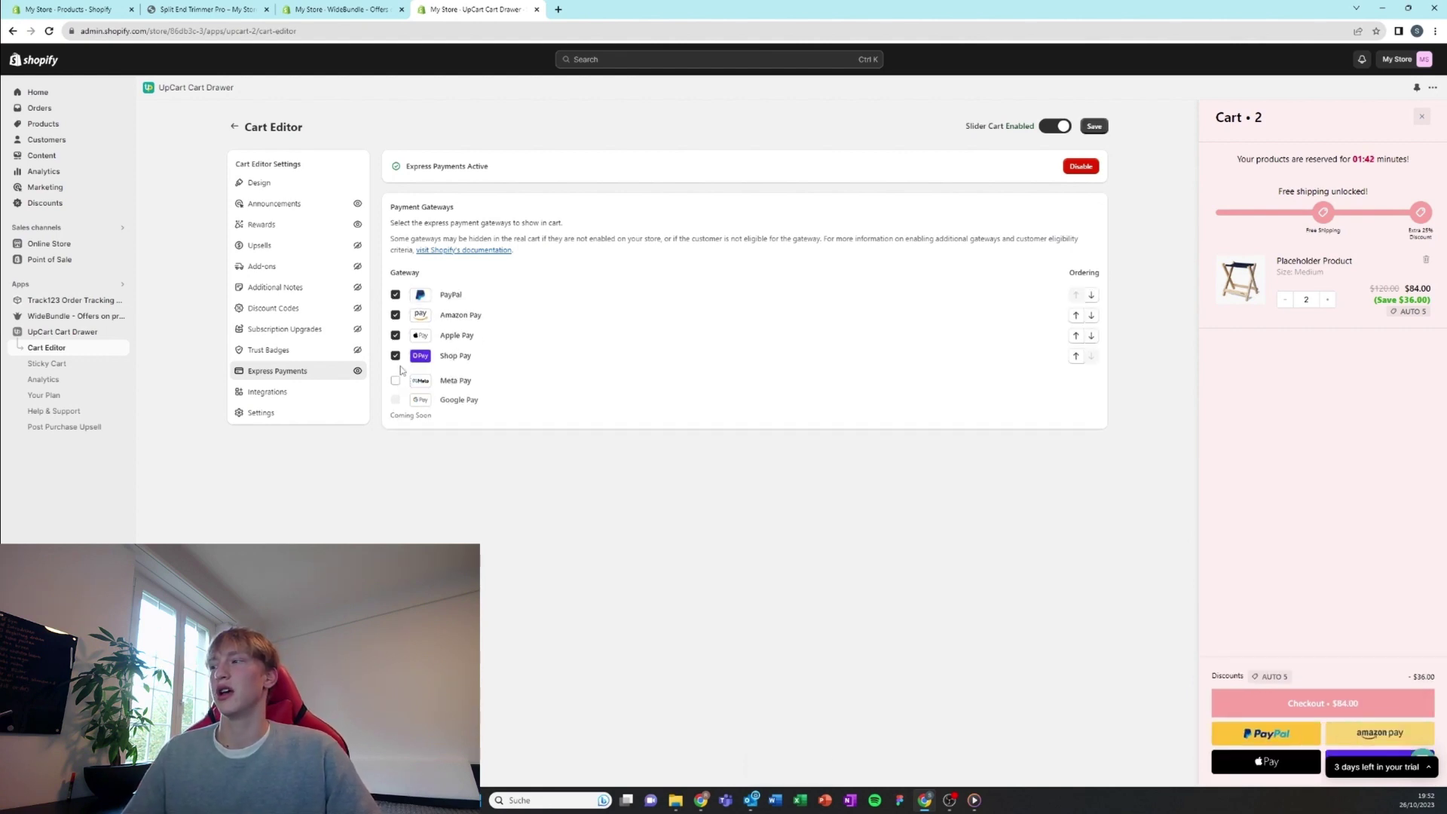
left_click(396, 315)
left_click(1093, 126)
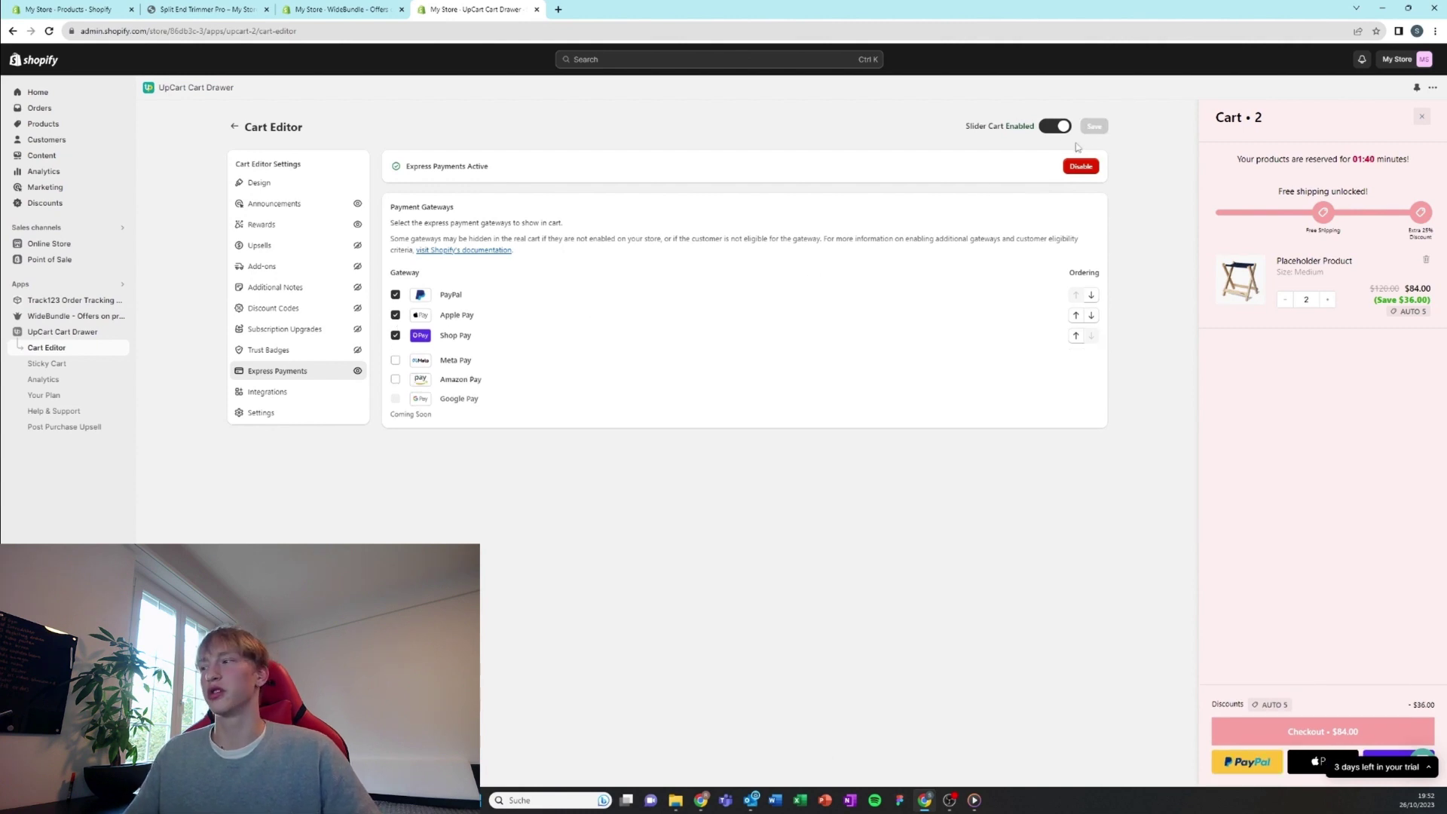
left_click(276, 267)
Enable the Shipping Protection cart add-on, save it, and add it to the cart.
left_click(563, 259)
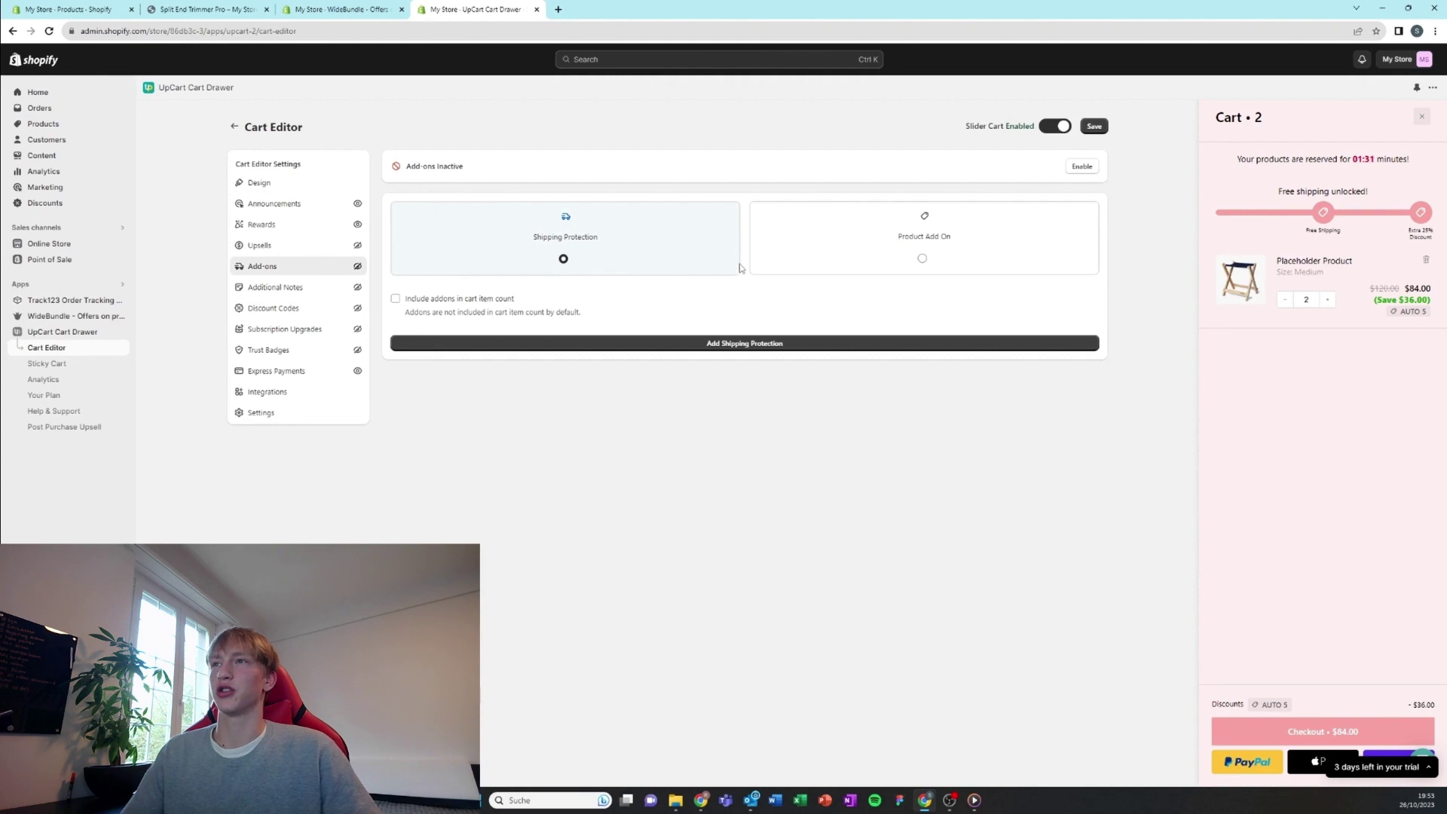
left_click(1082, 167)
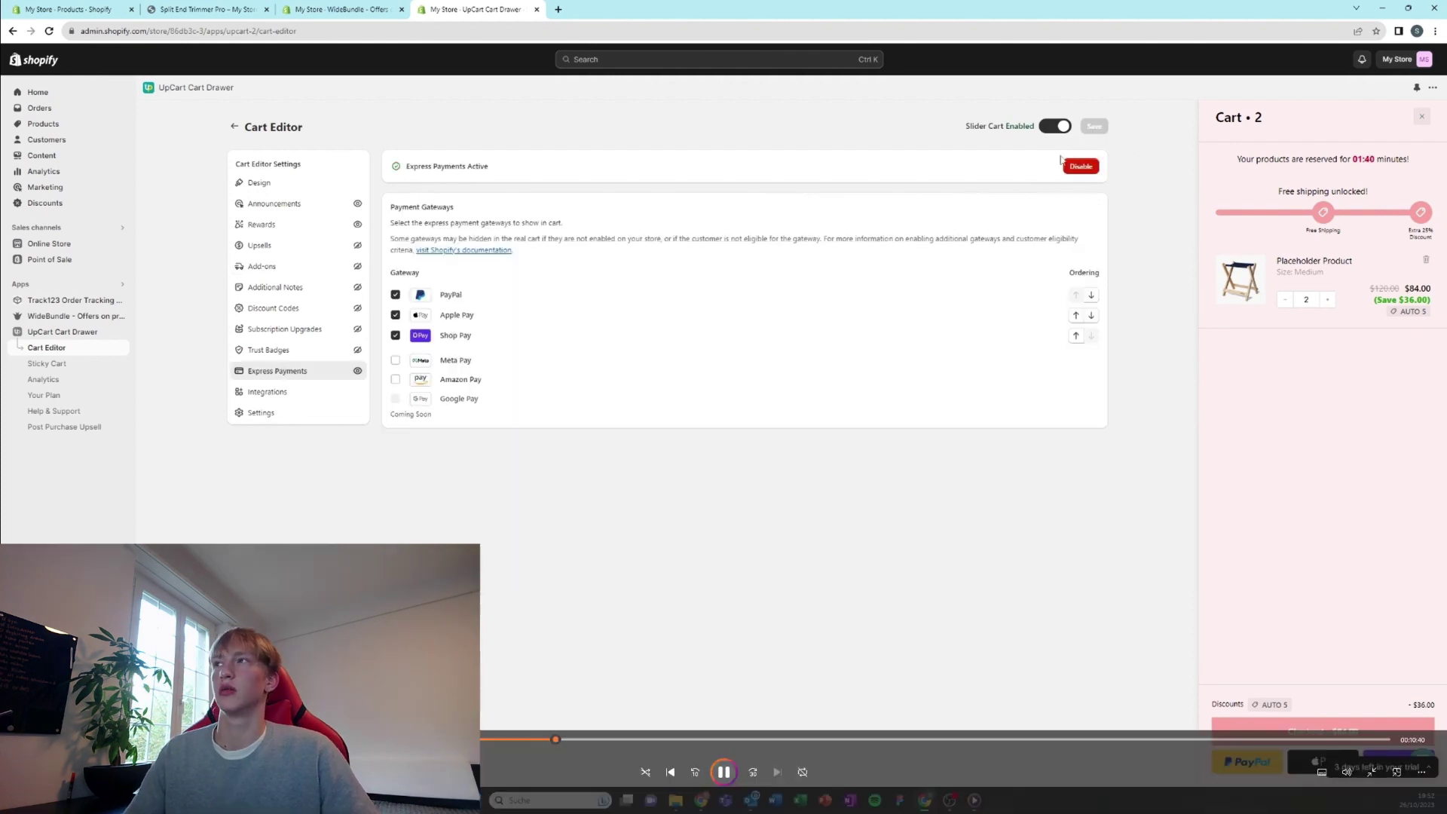
left_click(301, 269)
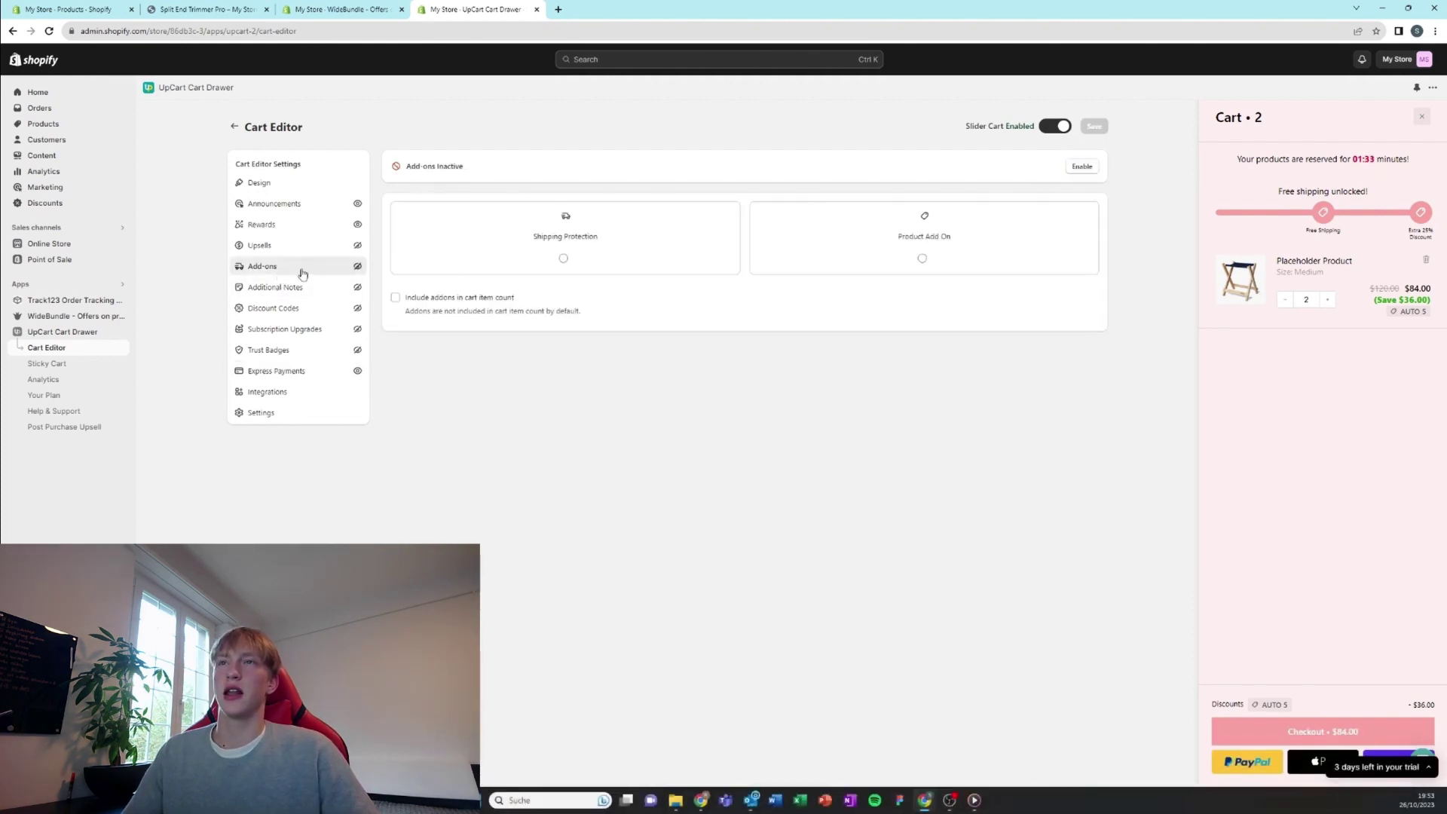
left_click(563, 258)
left_click(1082, 167)
left_click(1096, 128)
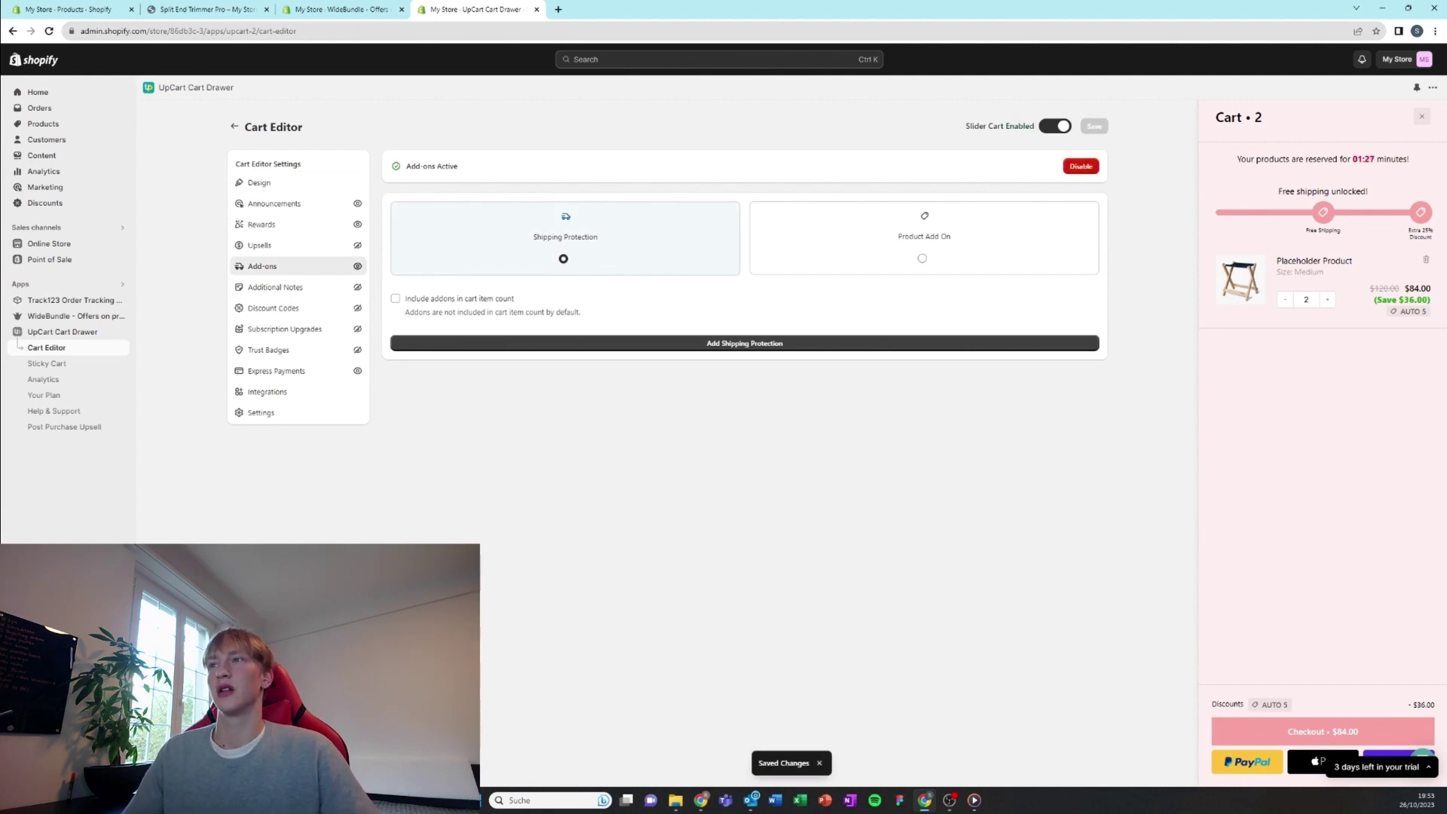
left_click(723, 343)
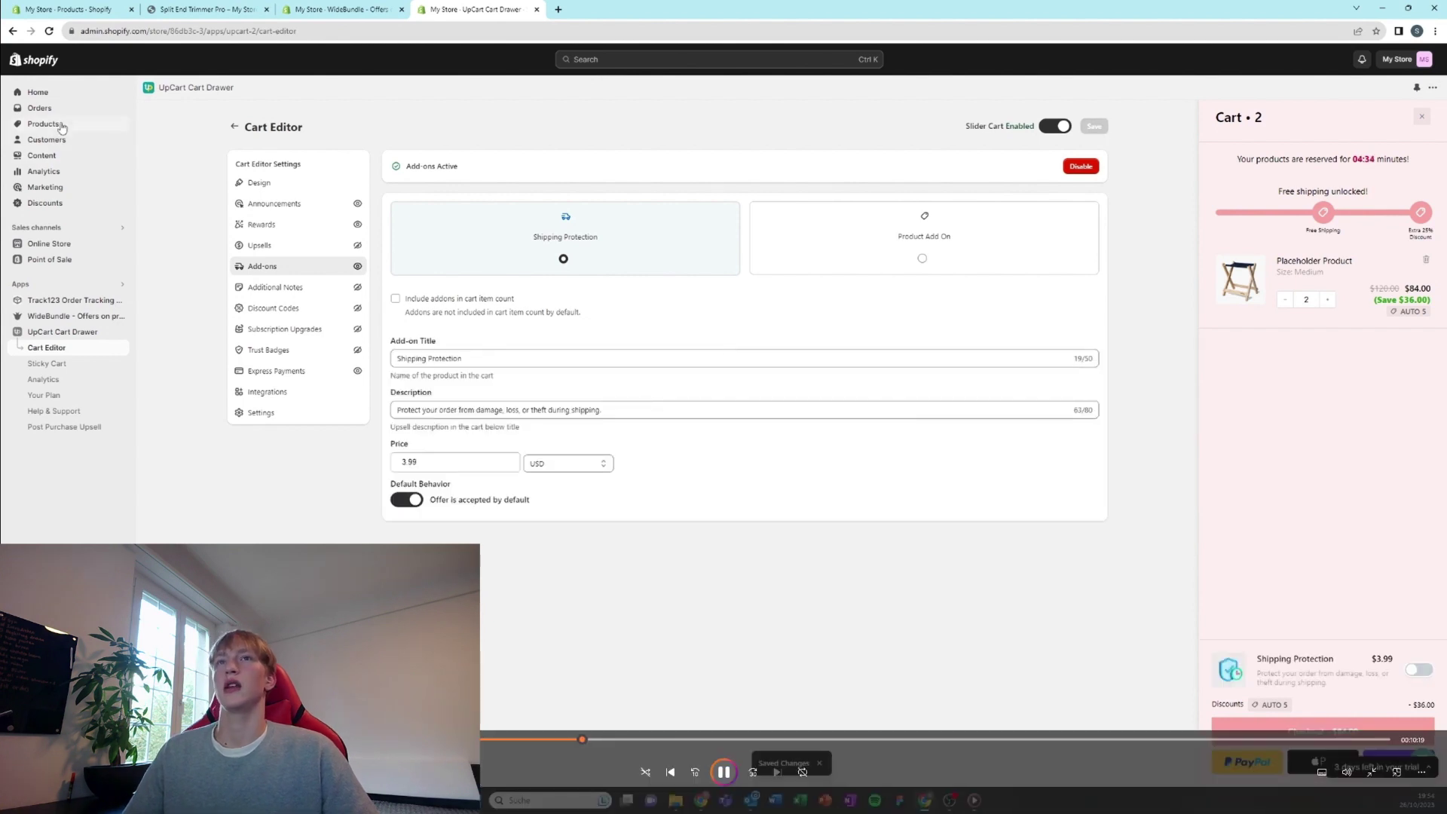
Check the Shipping Protection product in the Products list, then search the admin for 'trust badges'.
left_click(62, 126)
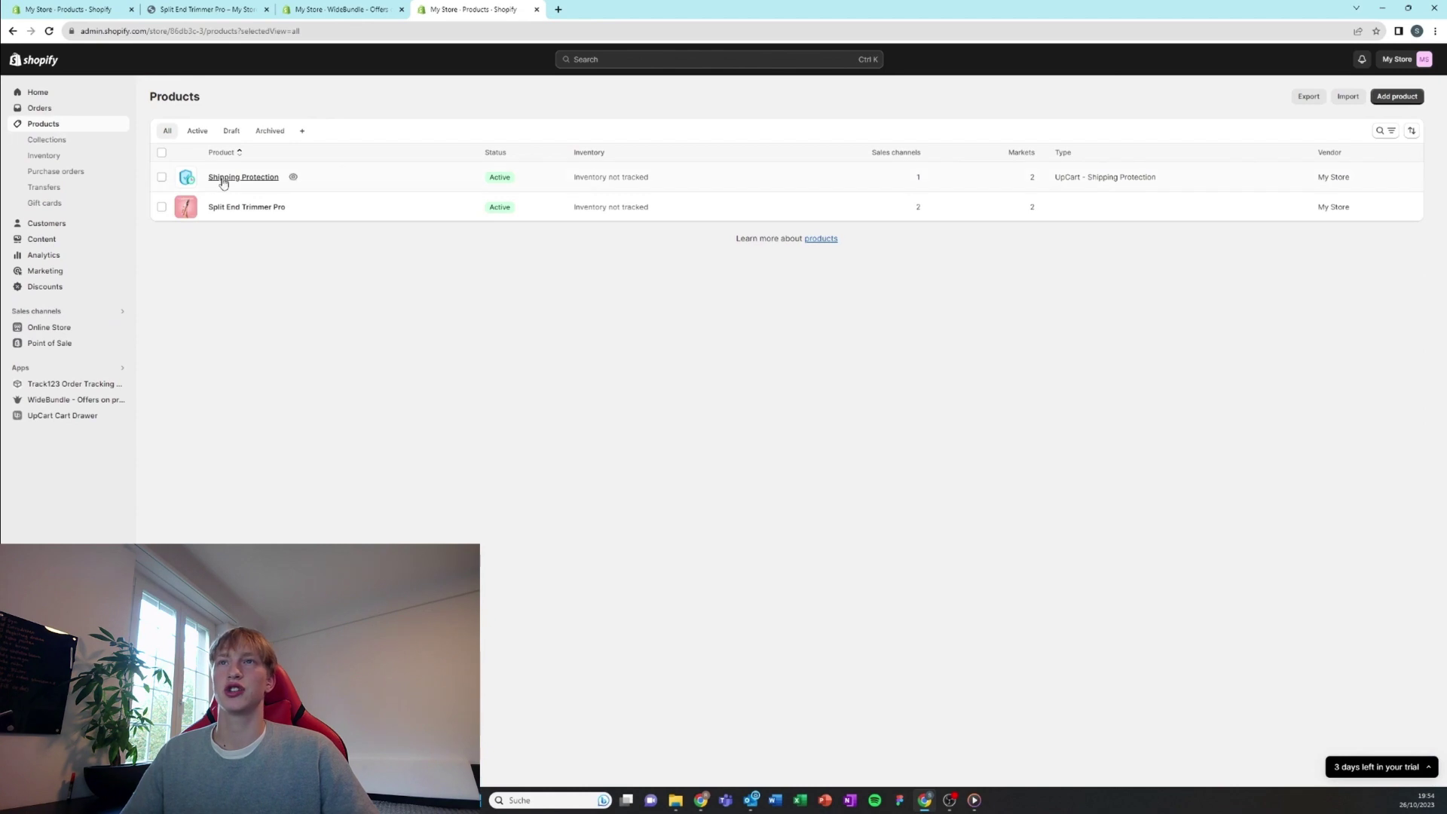
left_click(229, 180)
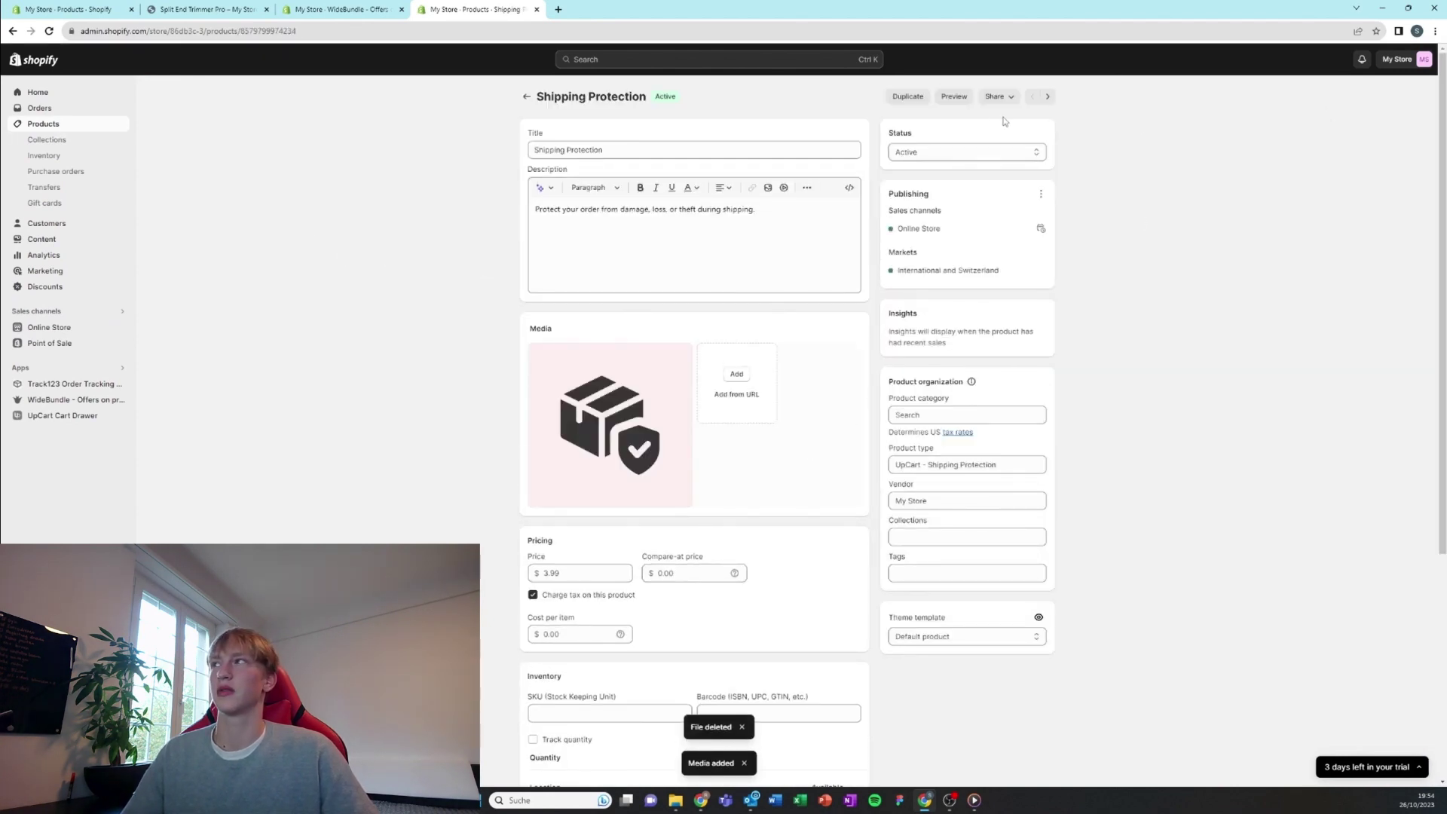
left_click(526, 97)
left_click(609, 60)
type("trust badges")
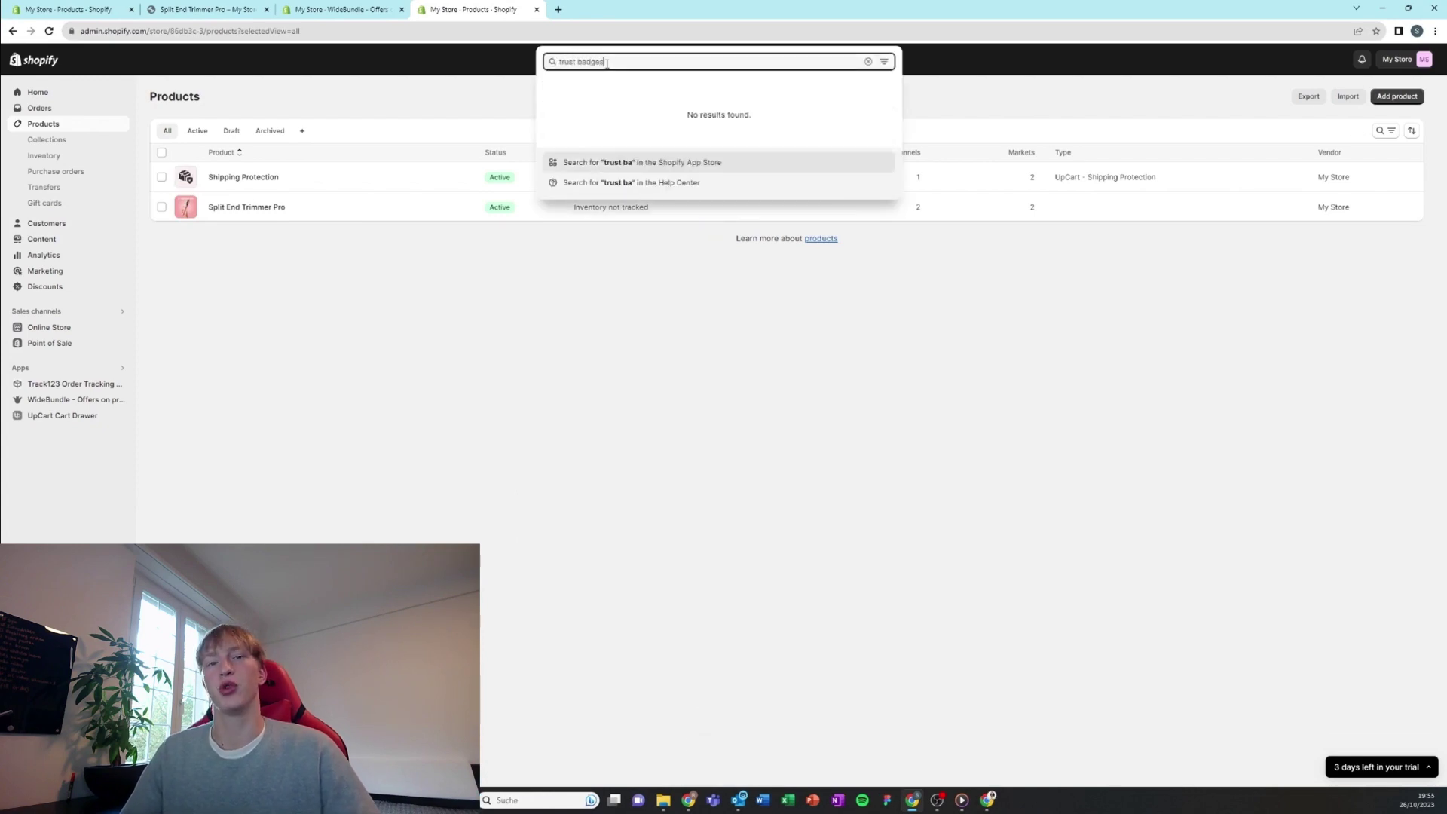
Install Trust Badges Bear, select its payment badges, then search for 'ant sticky cart'.
left_click(626, 163)
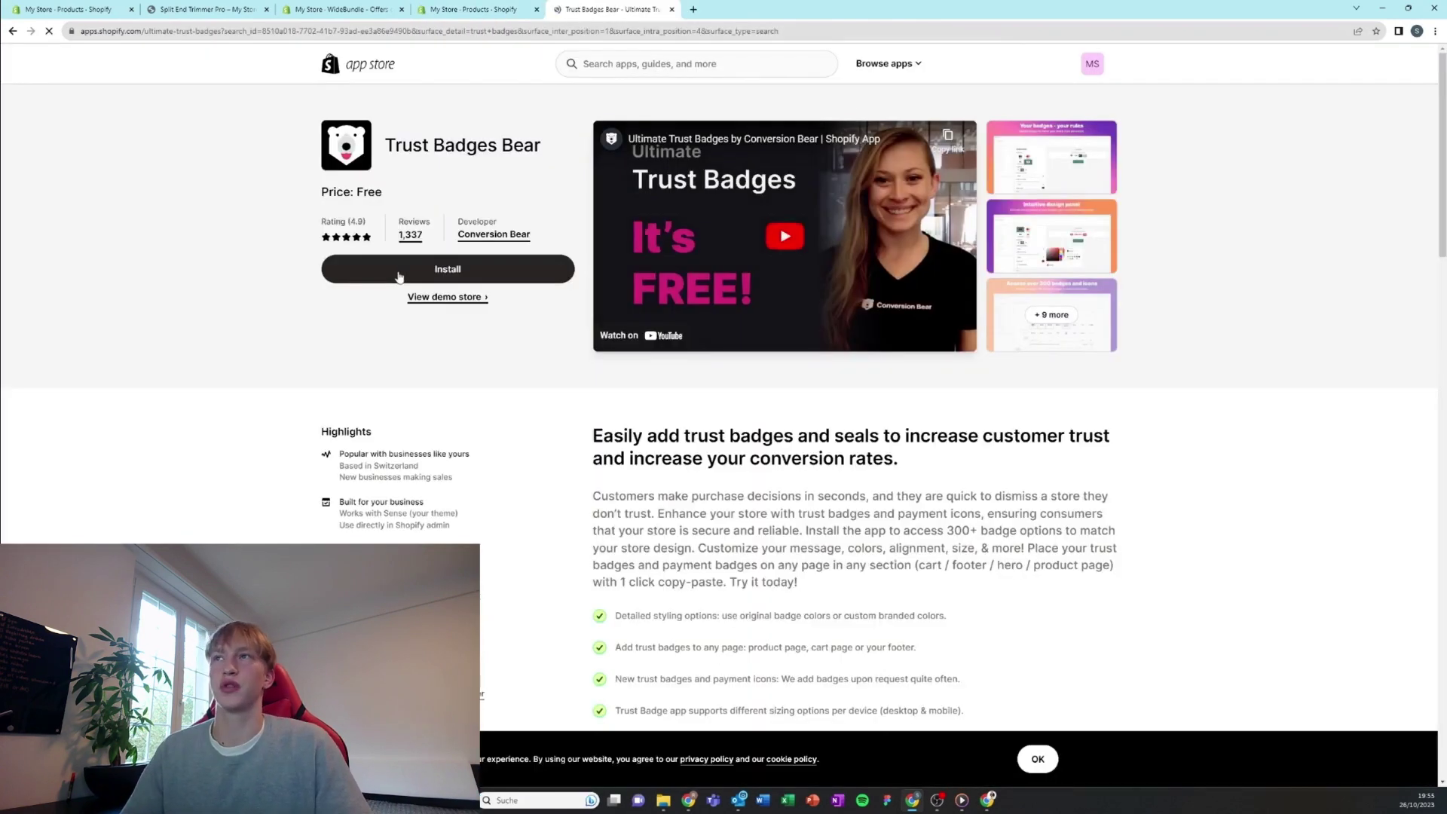
left_click(399, 276)
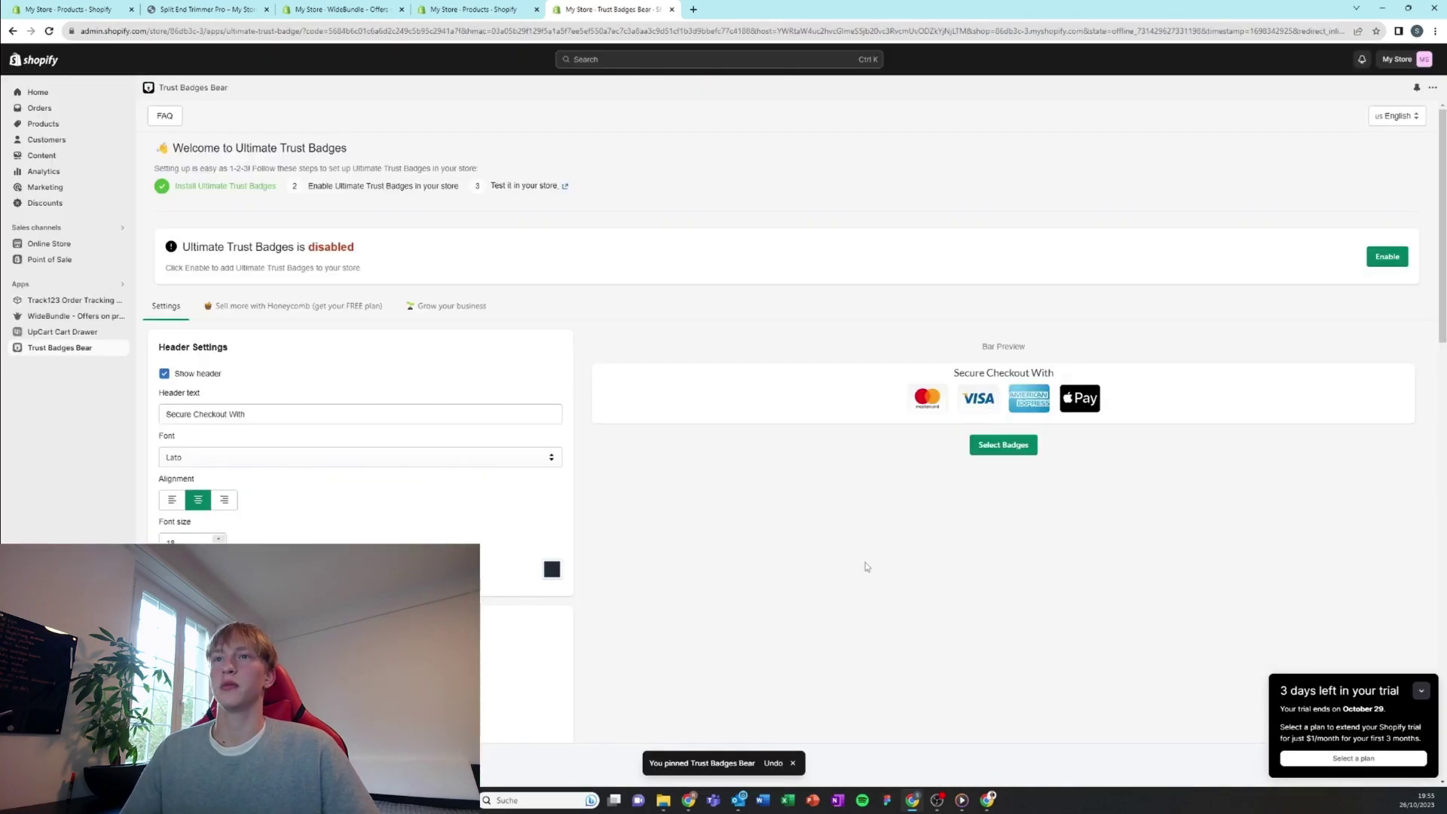
left_click(1032, 446)
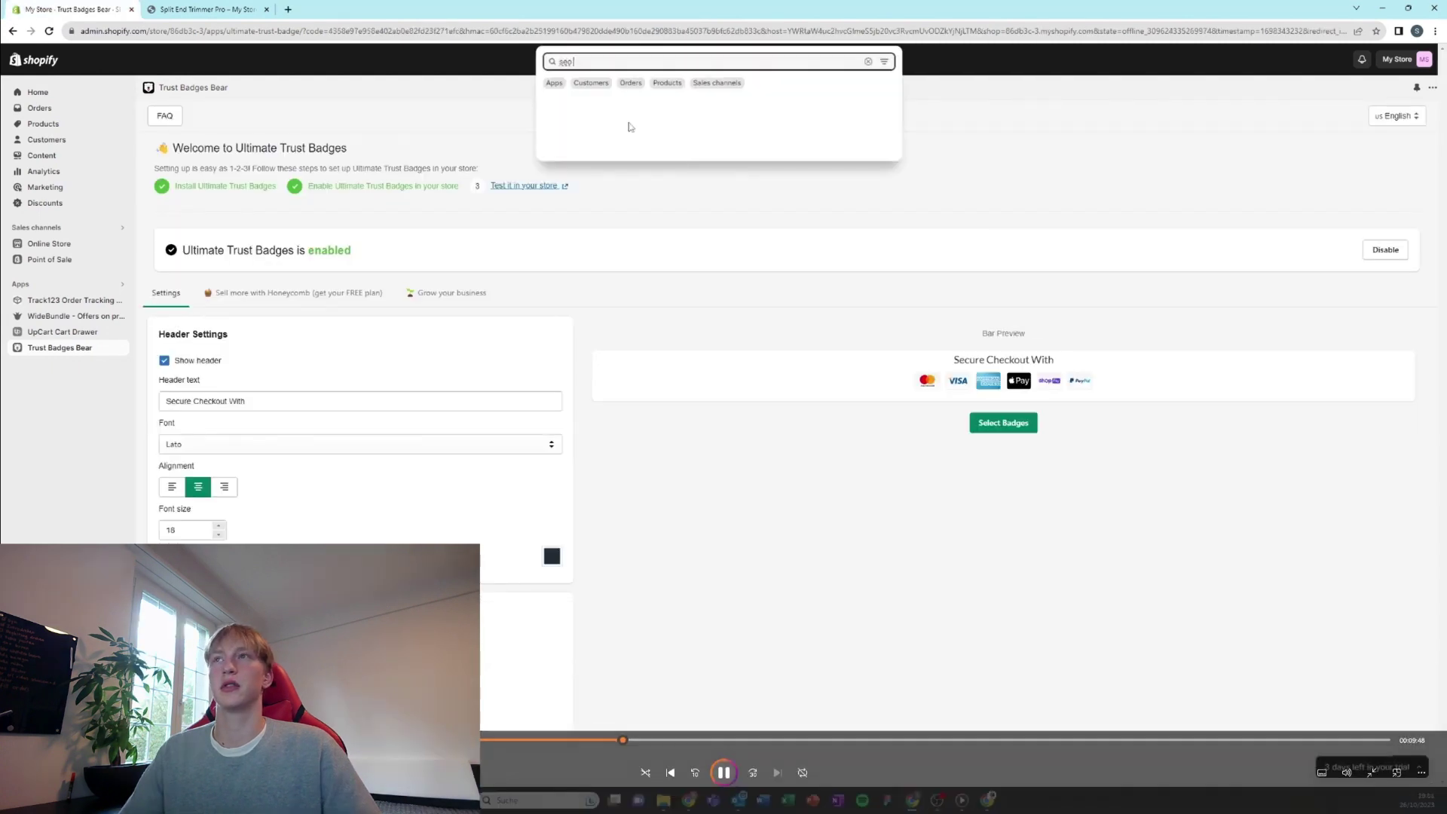
type("ant sticky cart")
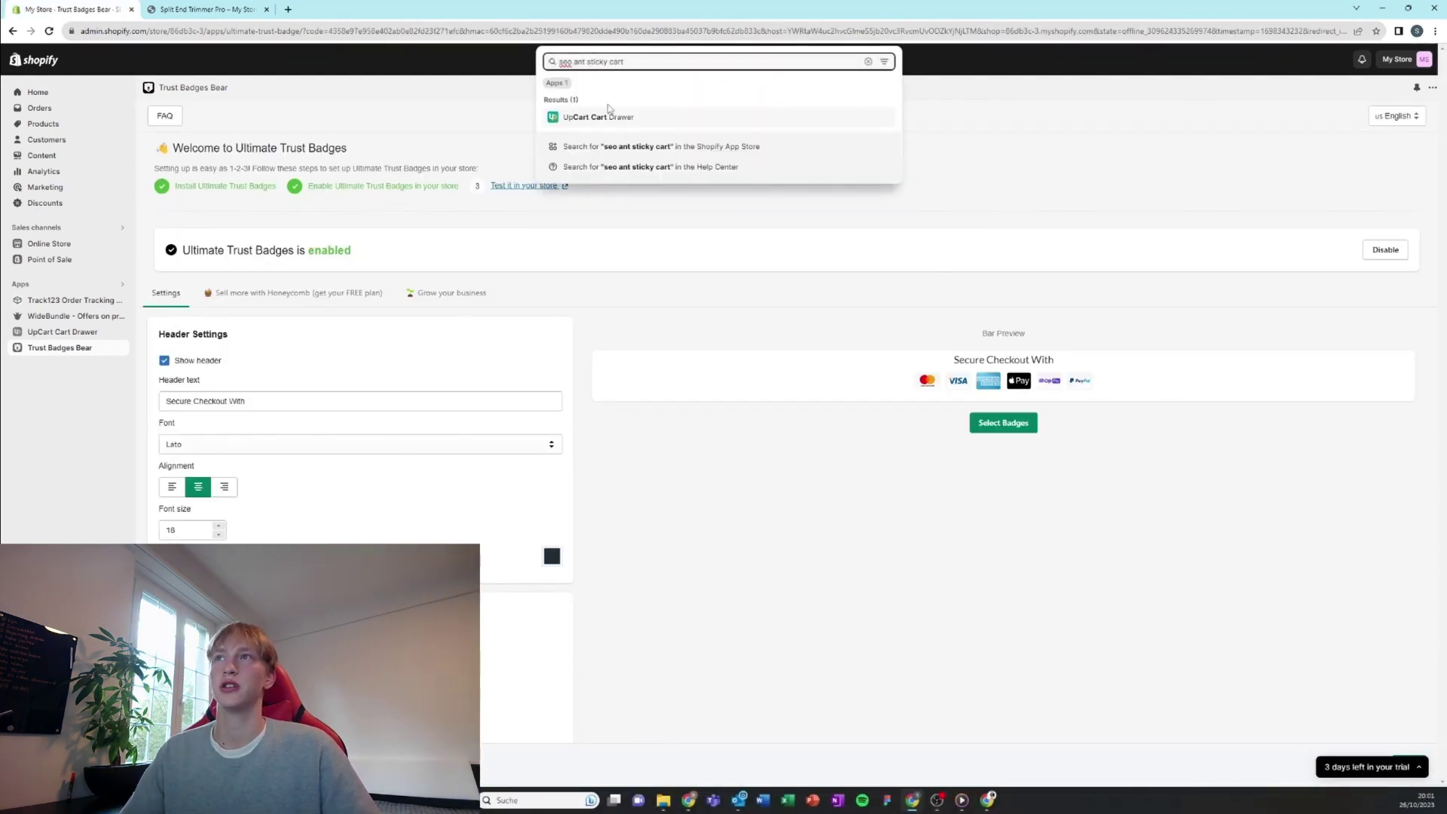
Find SEOAnt Sticky Add To Cart in the App Store and install it on the free plan.
left_click(612, 146)
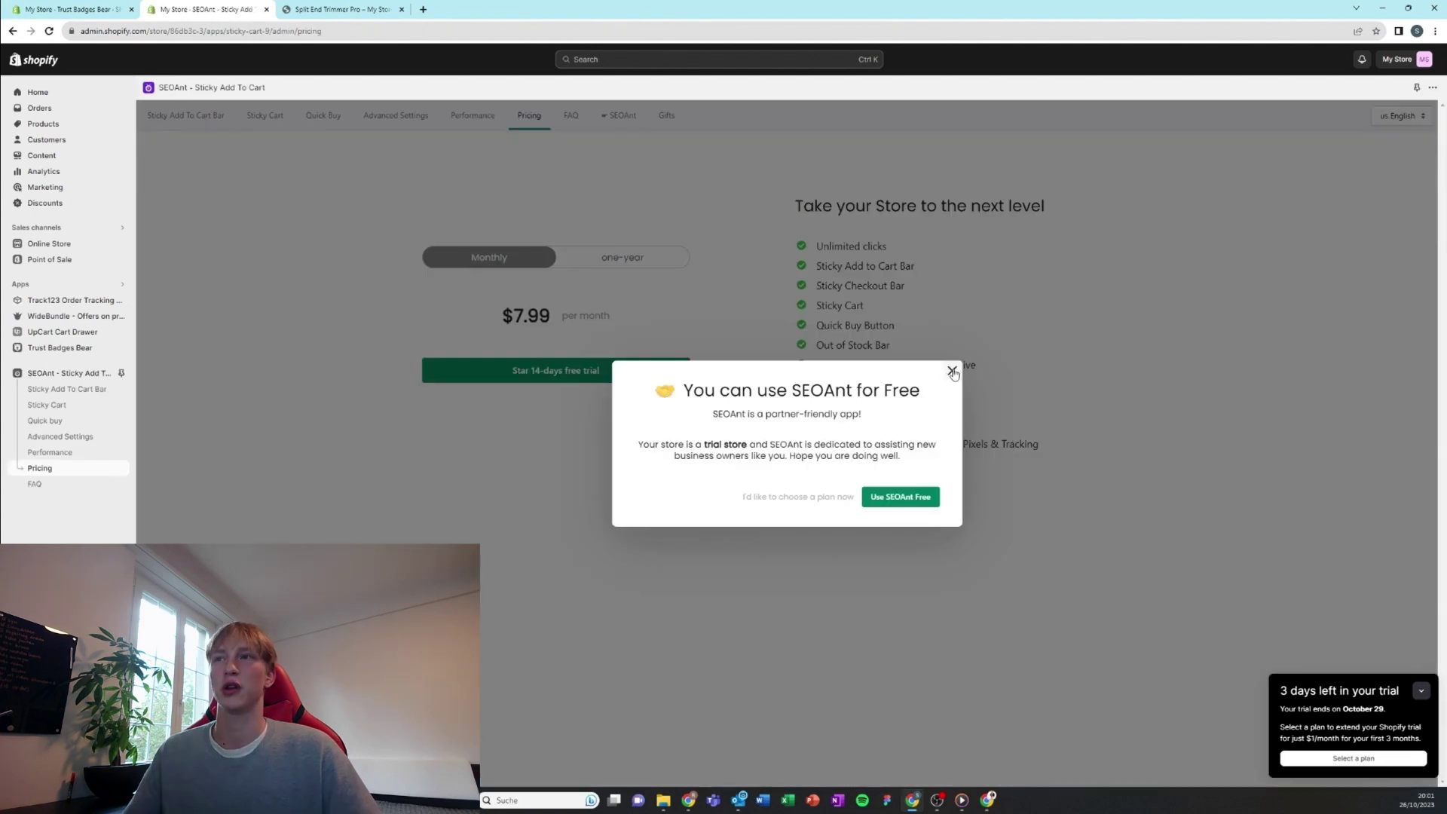
left_click(910, 500)
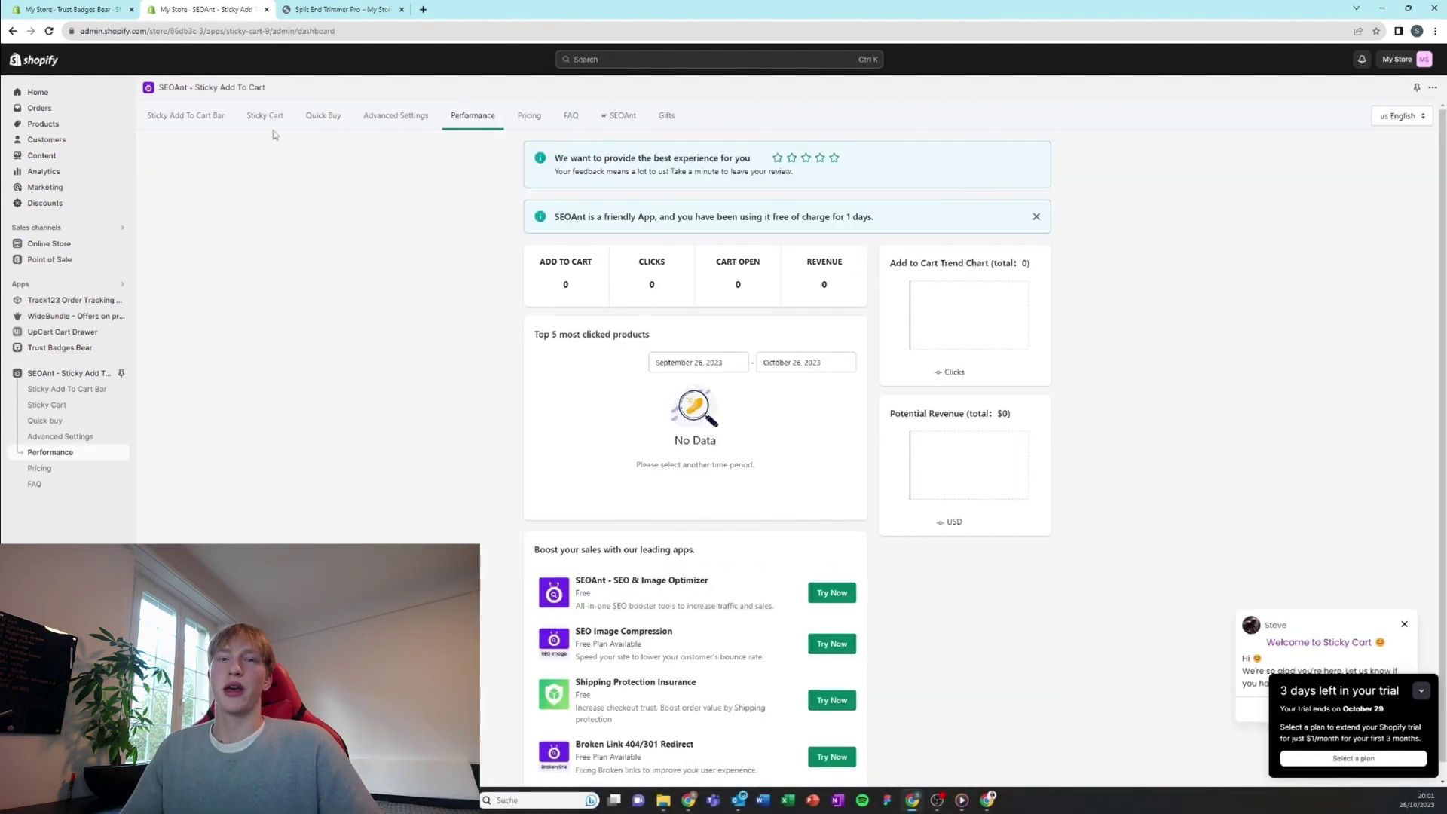
left_click(201, 117)
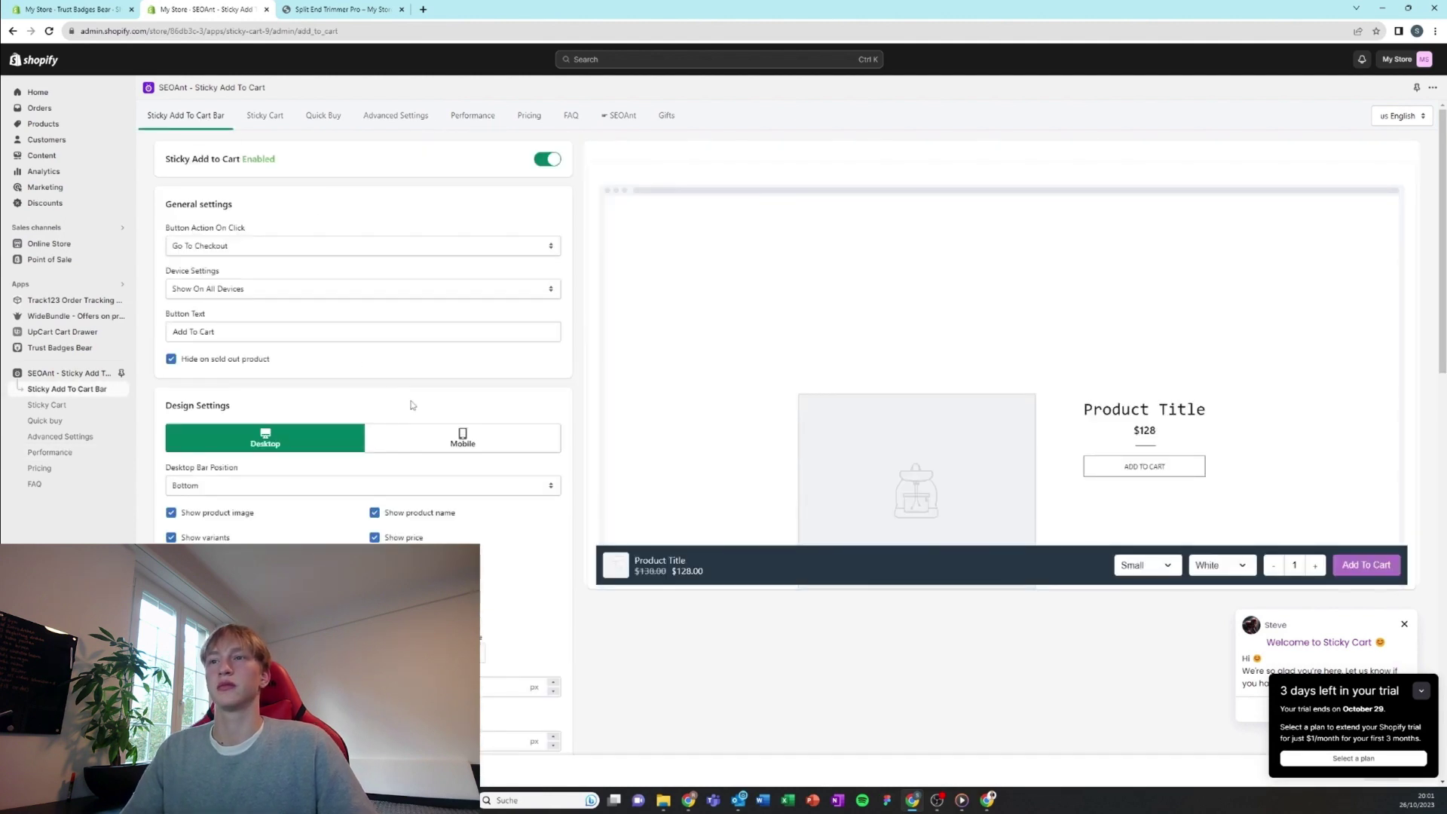
left_click(400, 438)
scroll(396, 461, "down", 1)
scroll(397, 463, "down", 5)
left_click(267, 463)
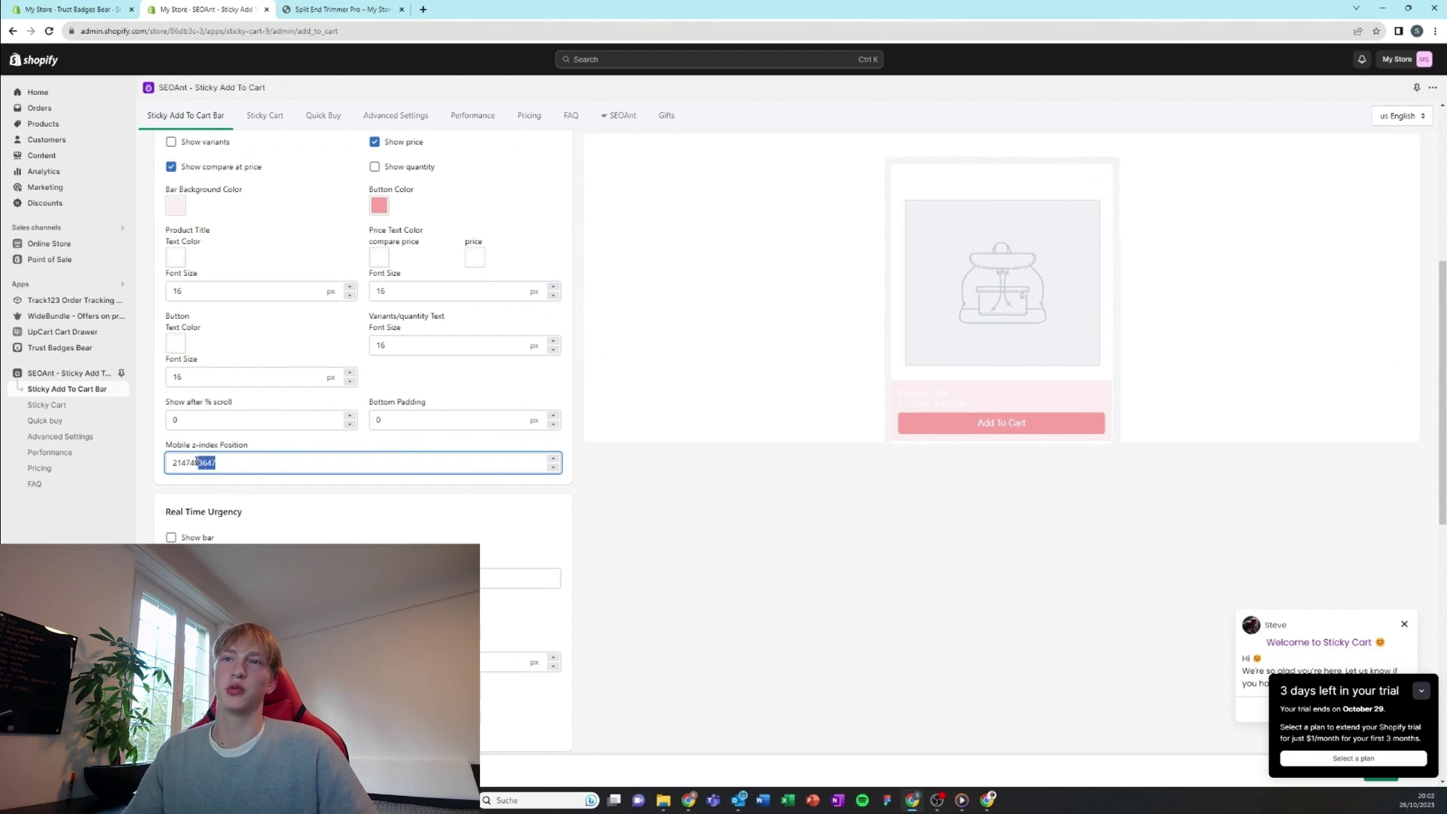
left_click_drag(226, 463, 194, 462)
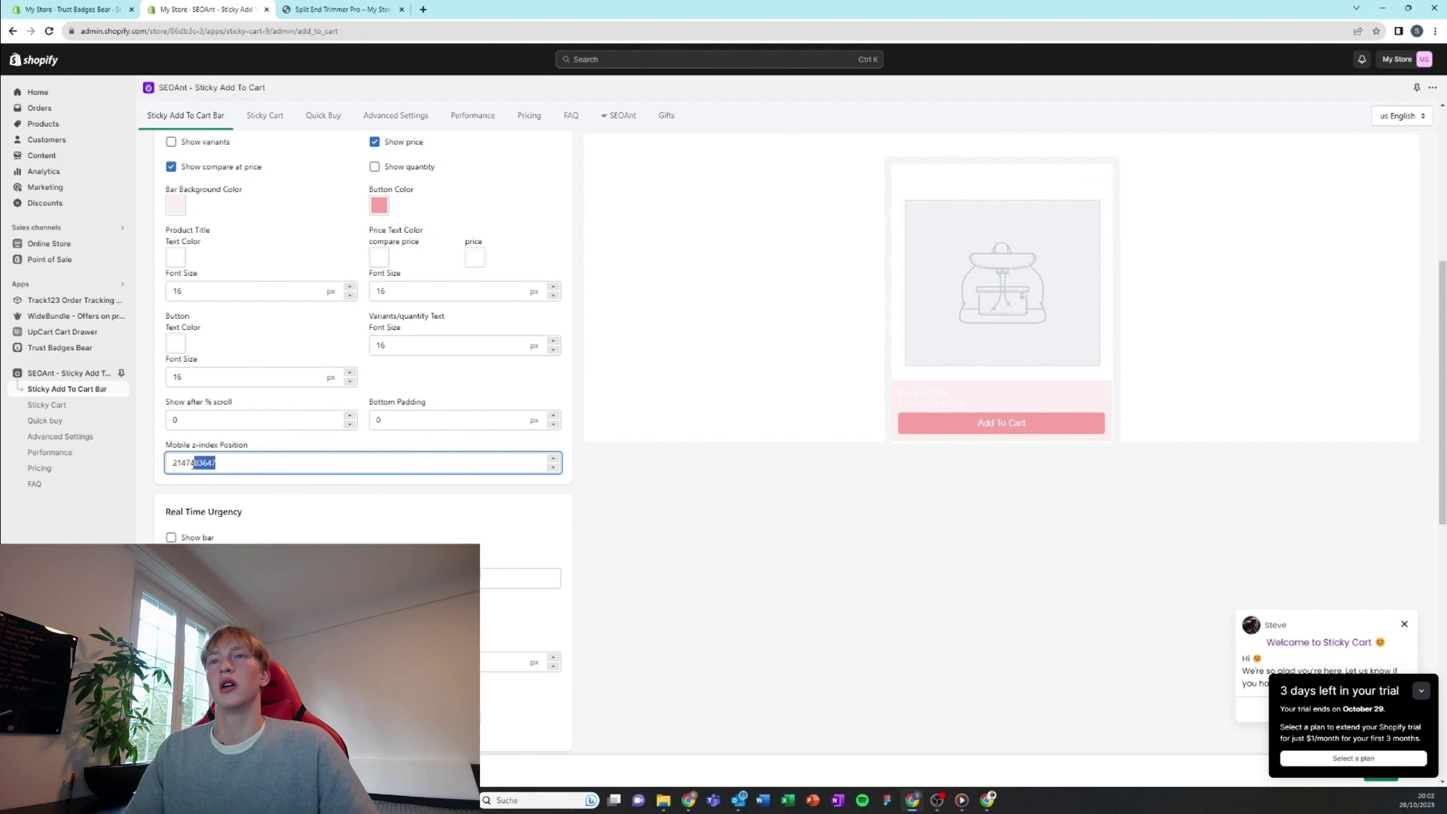
type("00000")
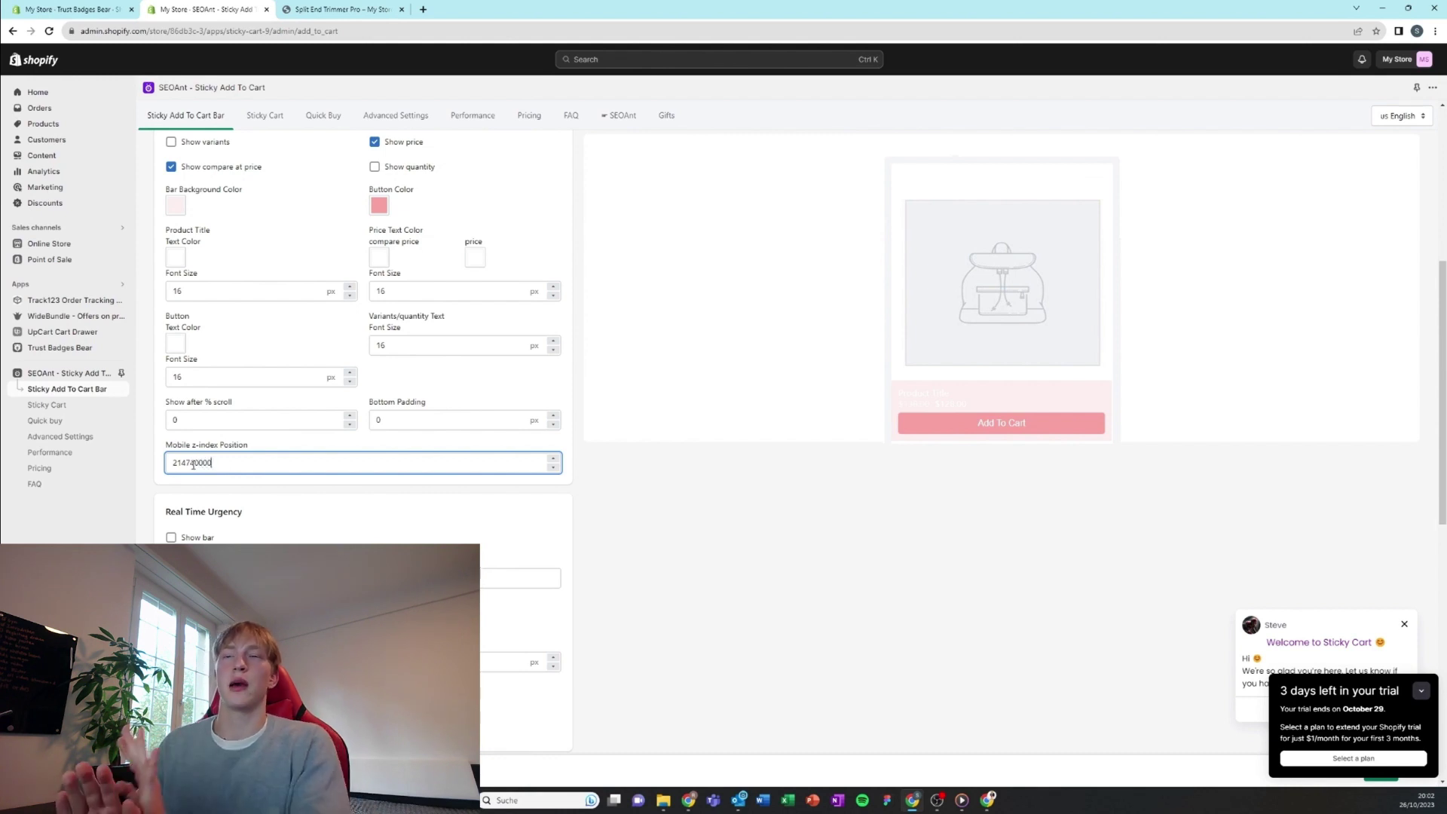
left_click(269, 509)
Review the sticky bar settings and dismiss the trial reminder popup.
scroll(326, 505, "down", 9)
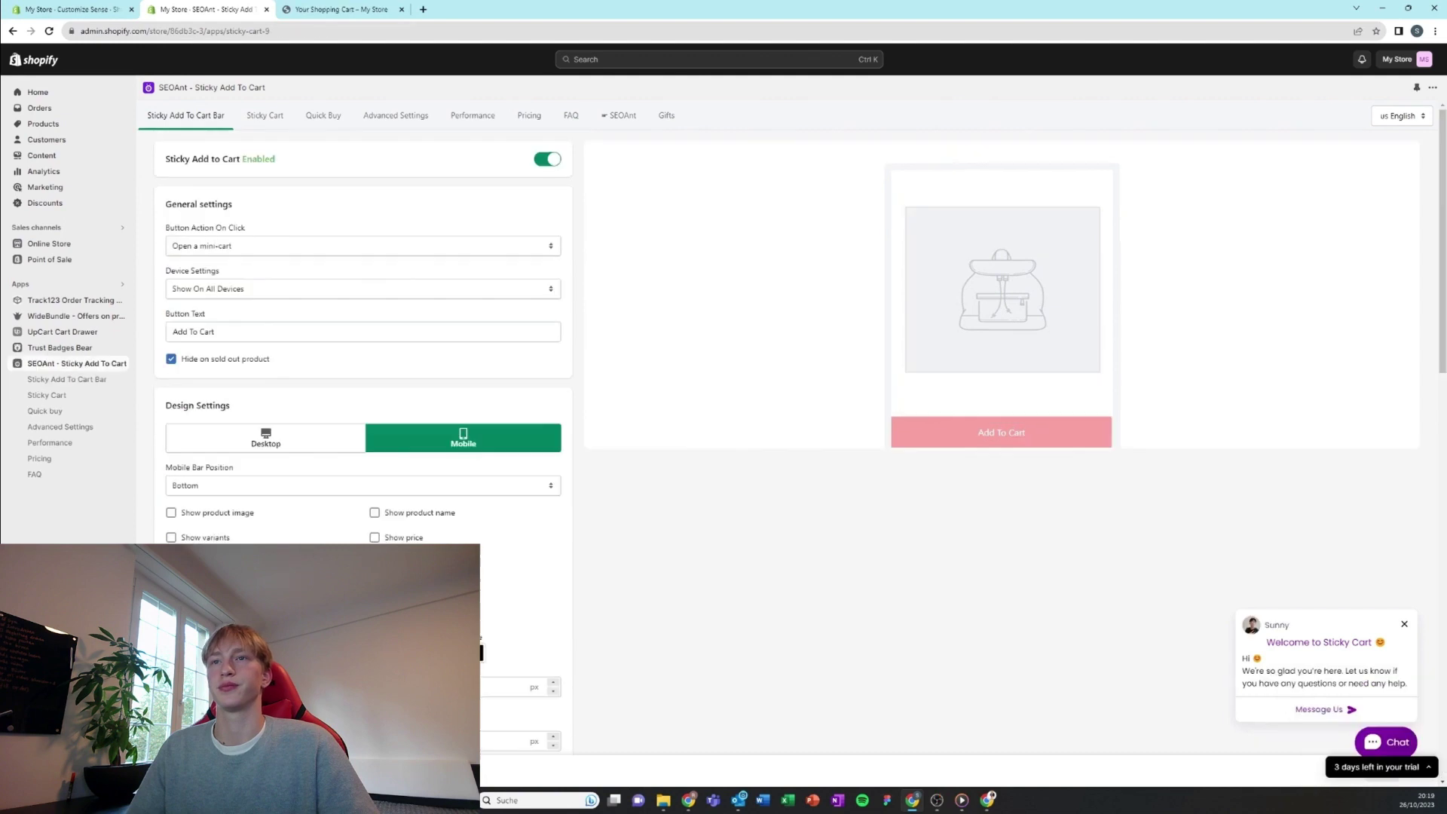
scroll(346, 365, "down", 10)
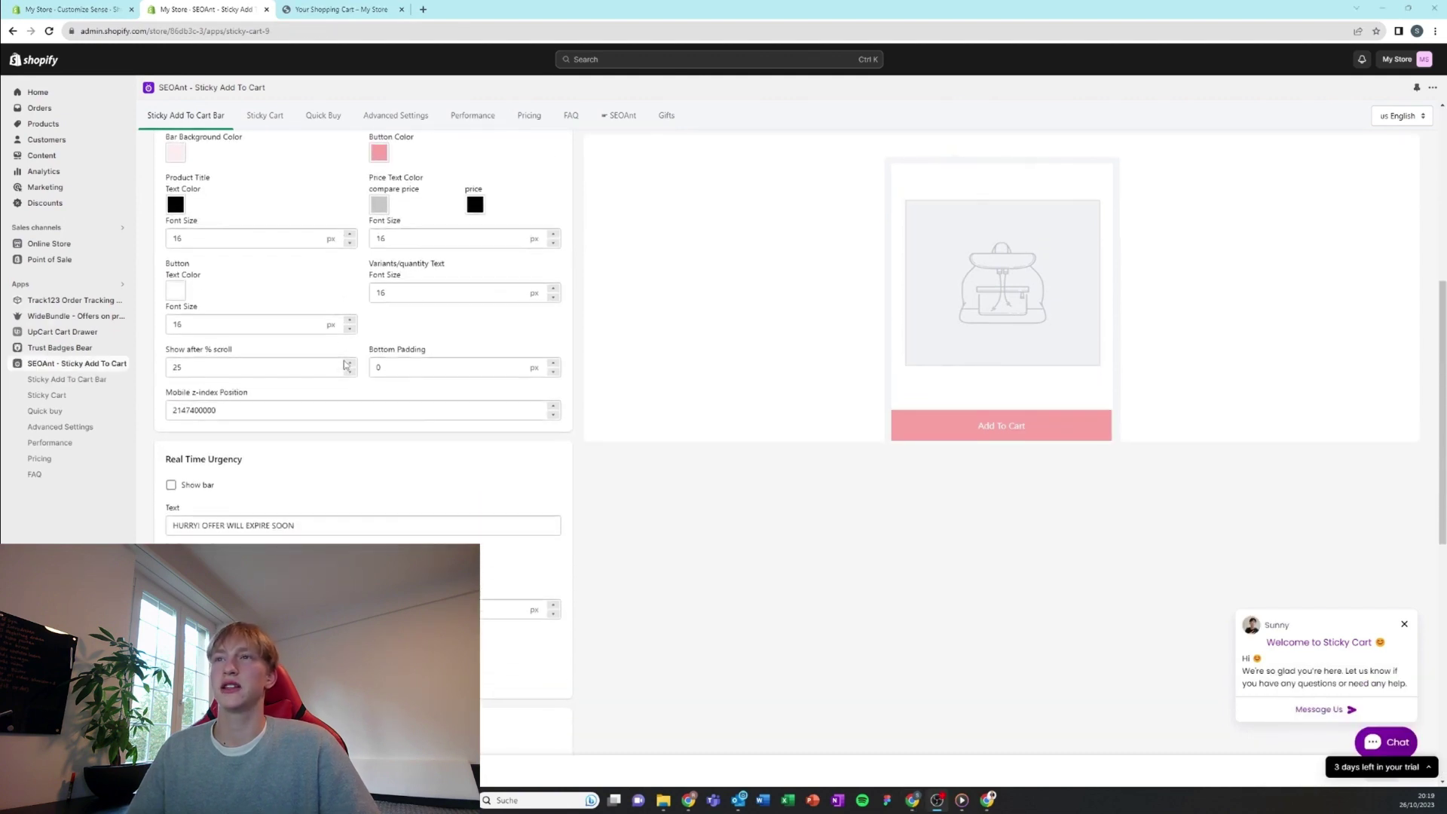
scroll(346, 365, "down", 3)
scroll(345, 365, "up", 5)
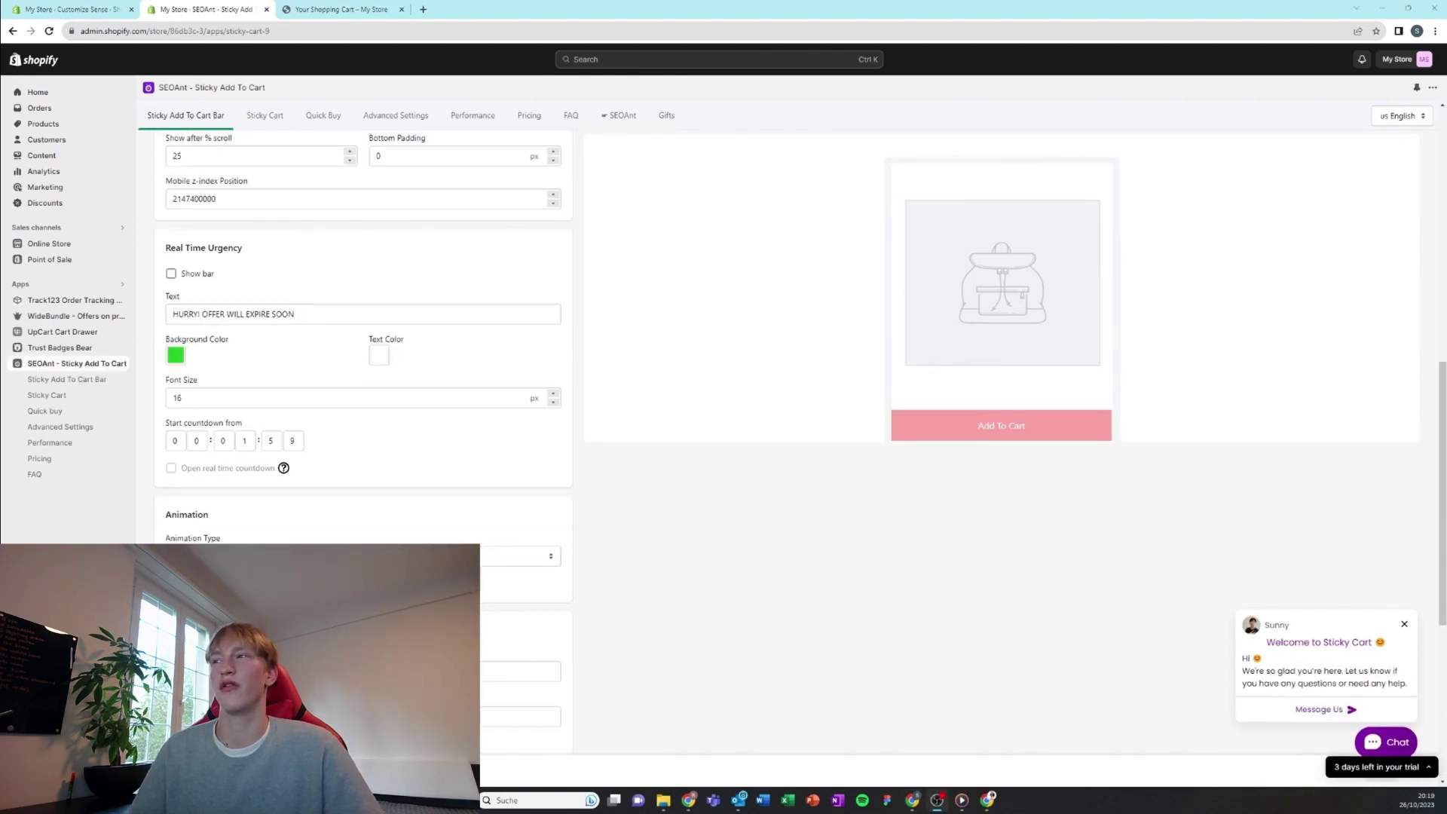
scroll(208, 538, "up", 5)
scroll(198, 417, "up", 5)
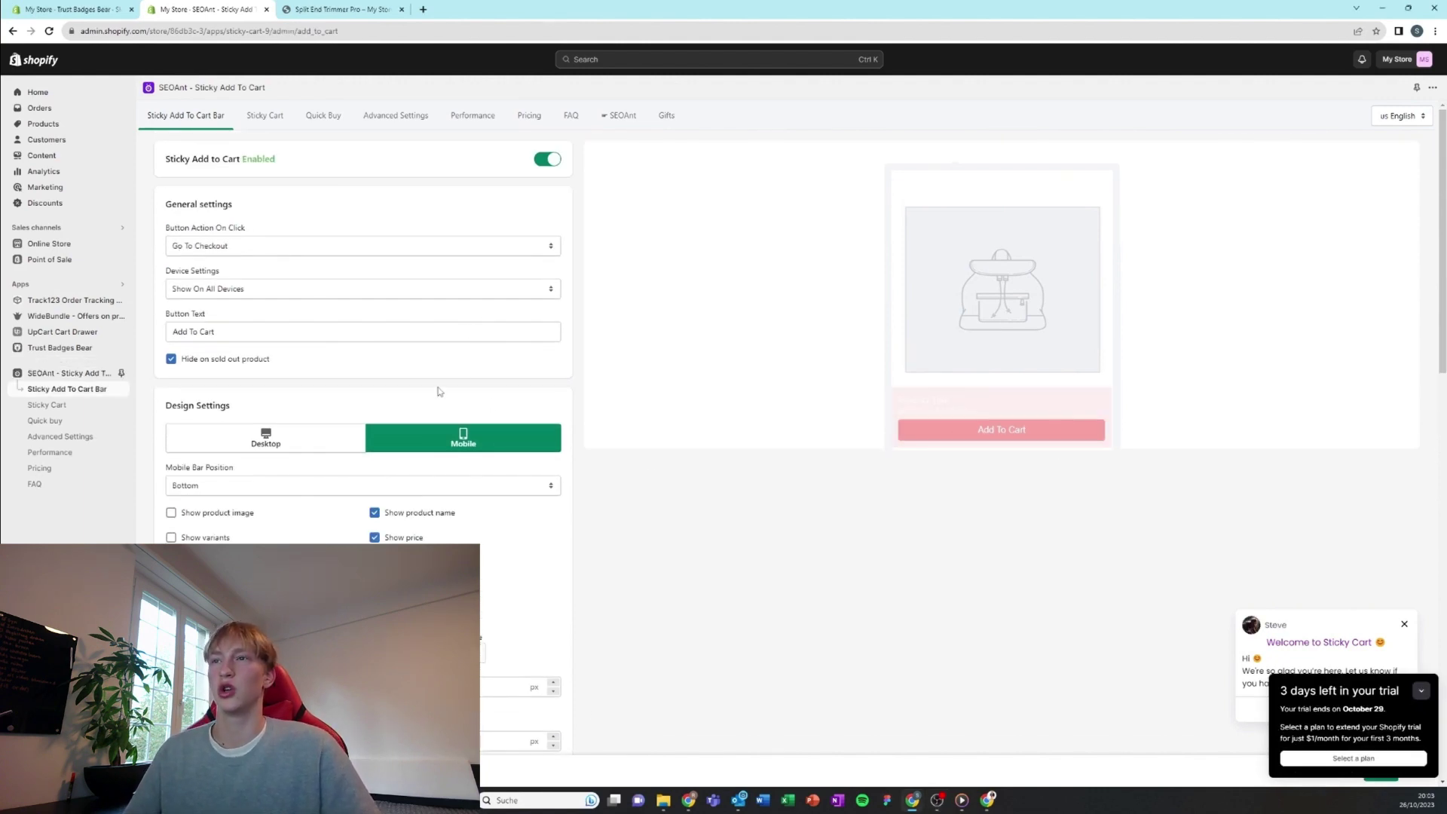
scroll(1108, 662, "down", 15)
left_click(1424, 691)
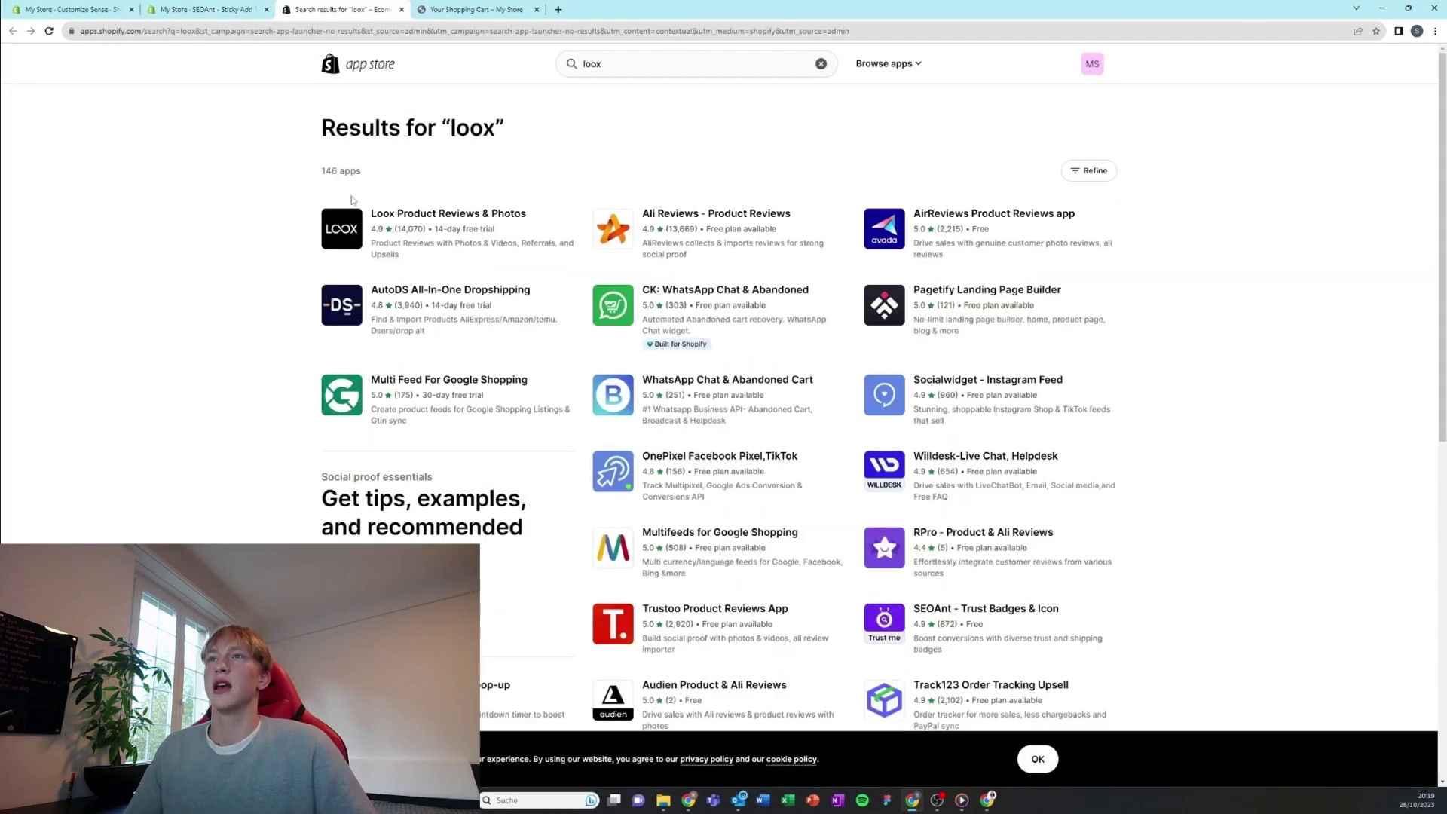
Install Loox on the Scale trial and set up referrals with the onsite referrals widget off.
left_click(424, 215)
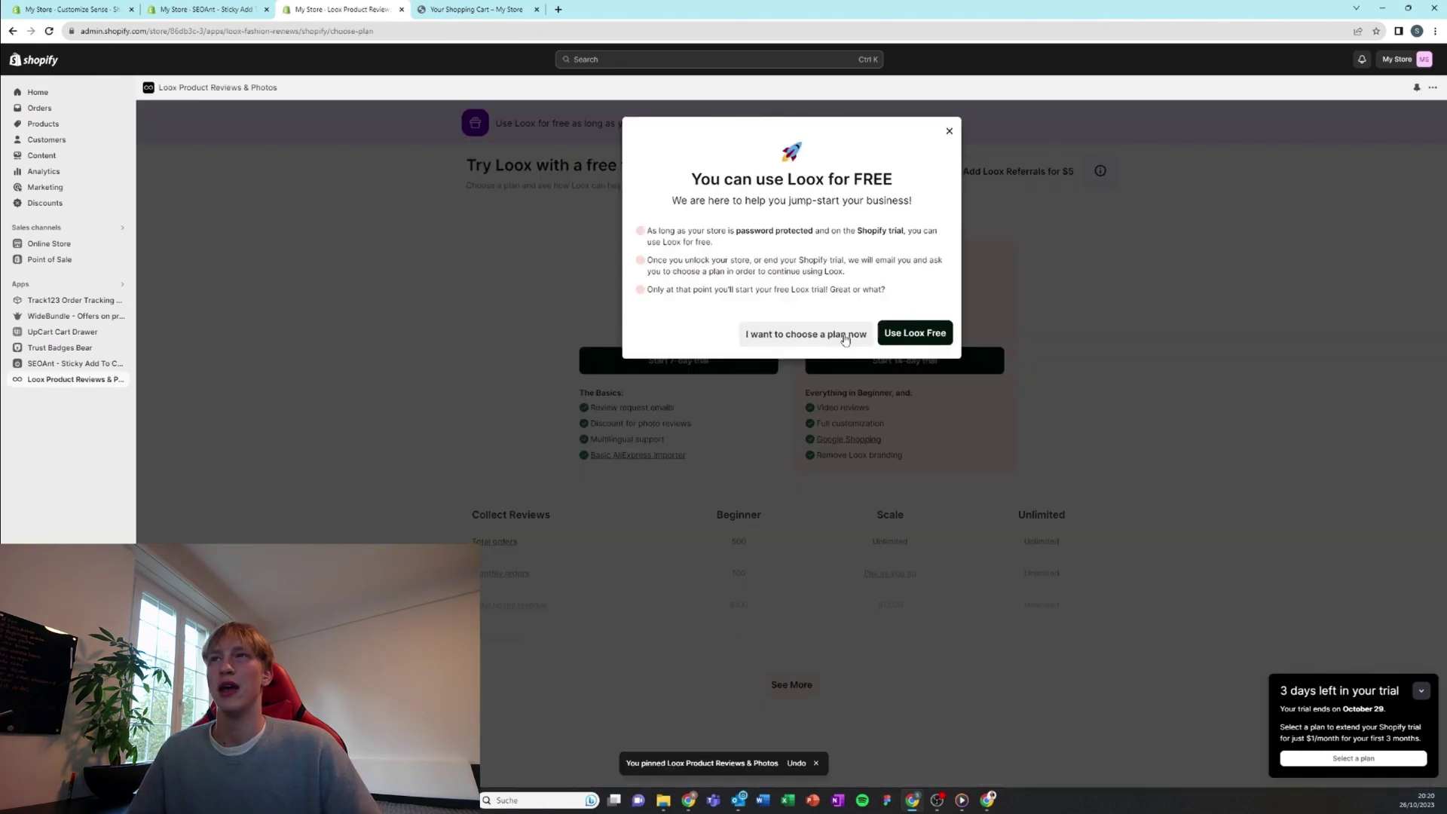
left_click(844, 337)
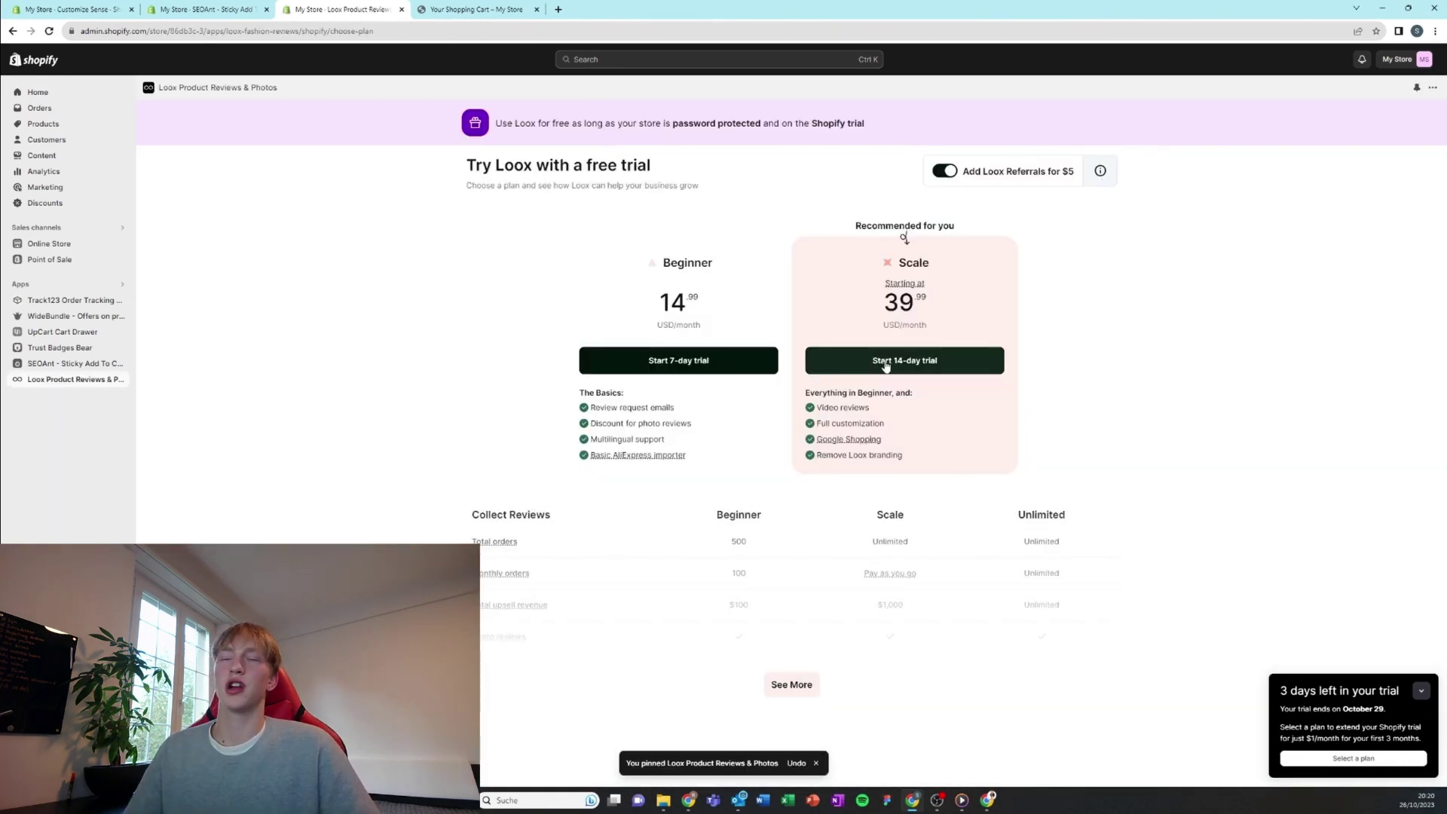
left_click(886, 363)
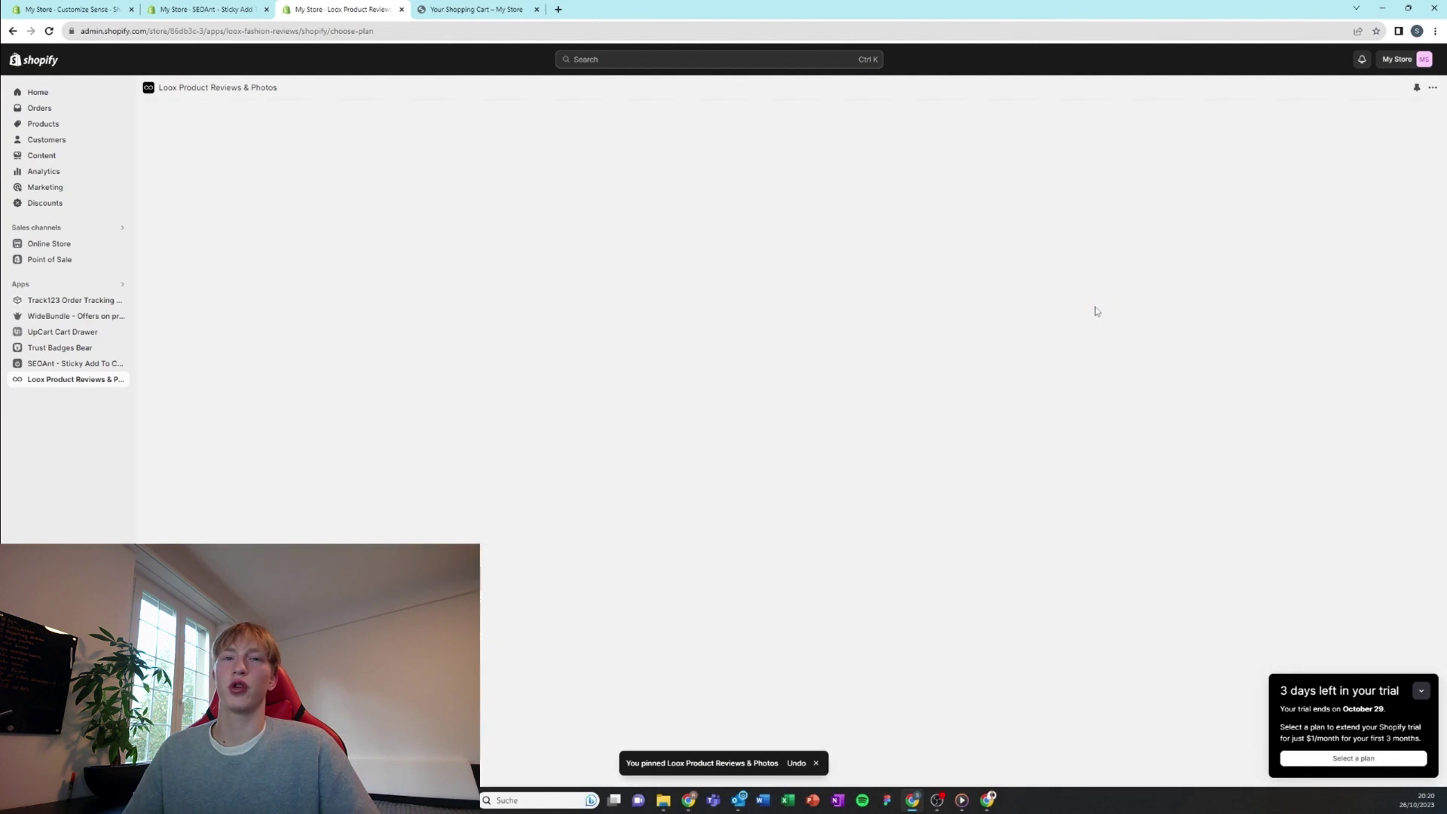
left_click(835, 761)
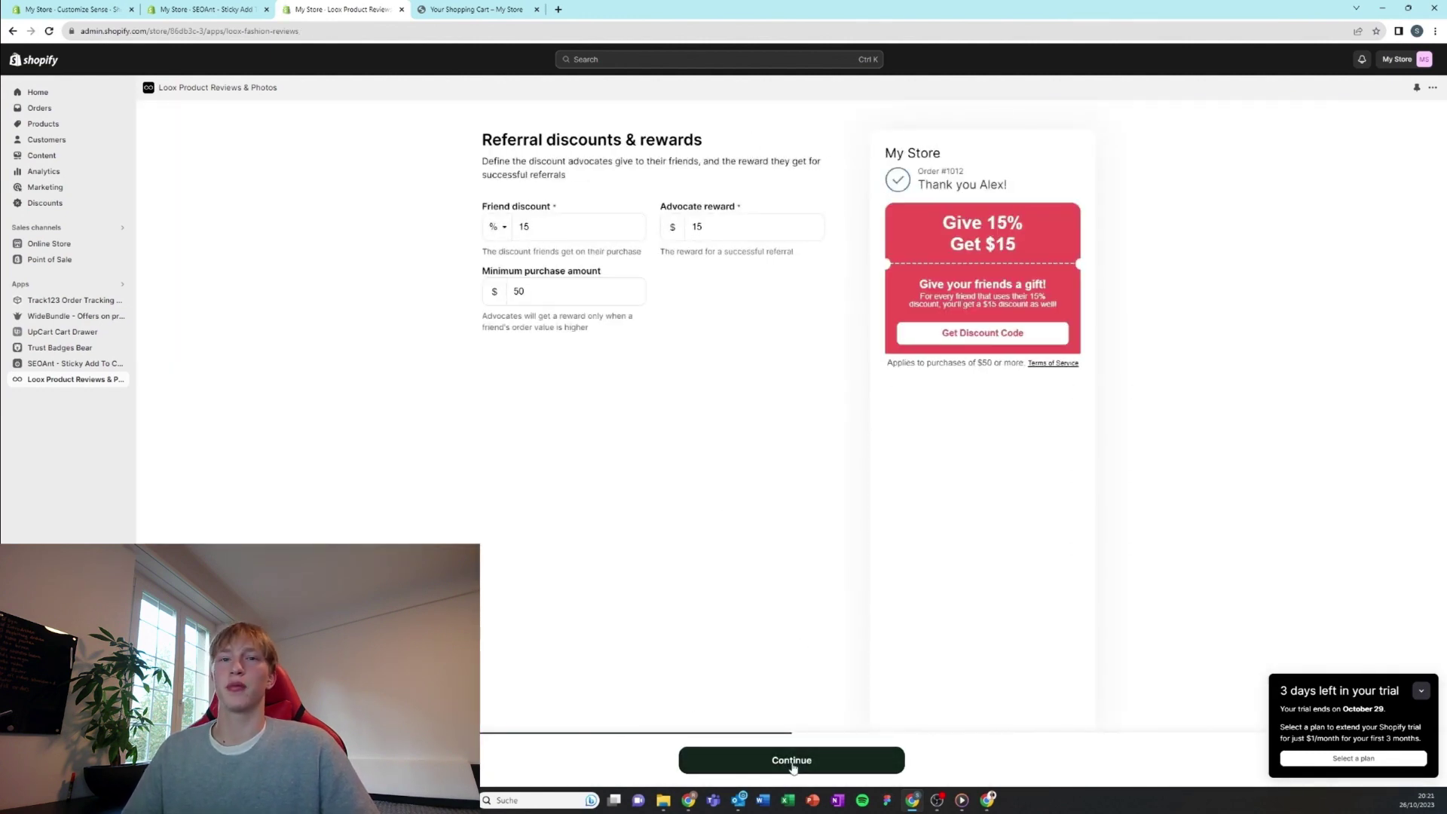
left_click(792, 766)
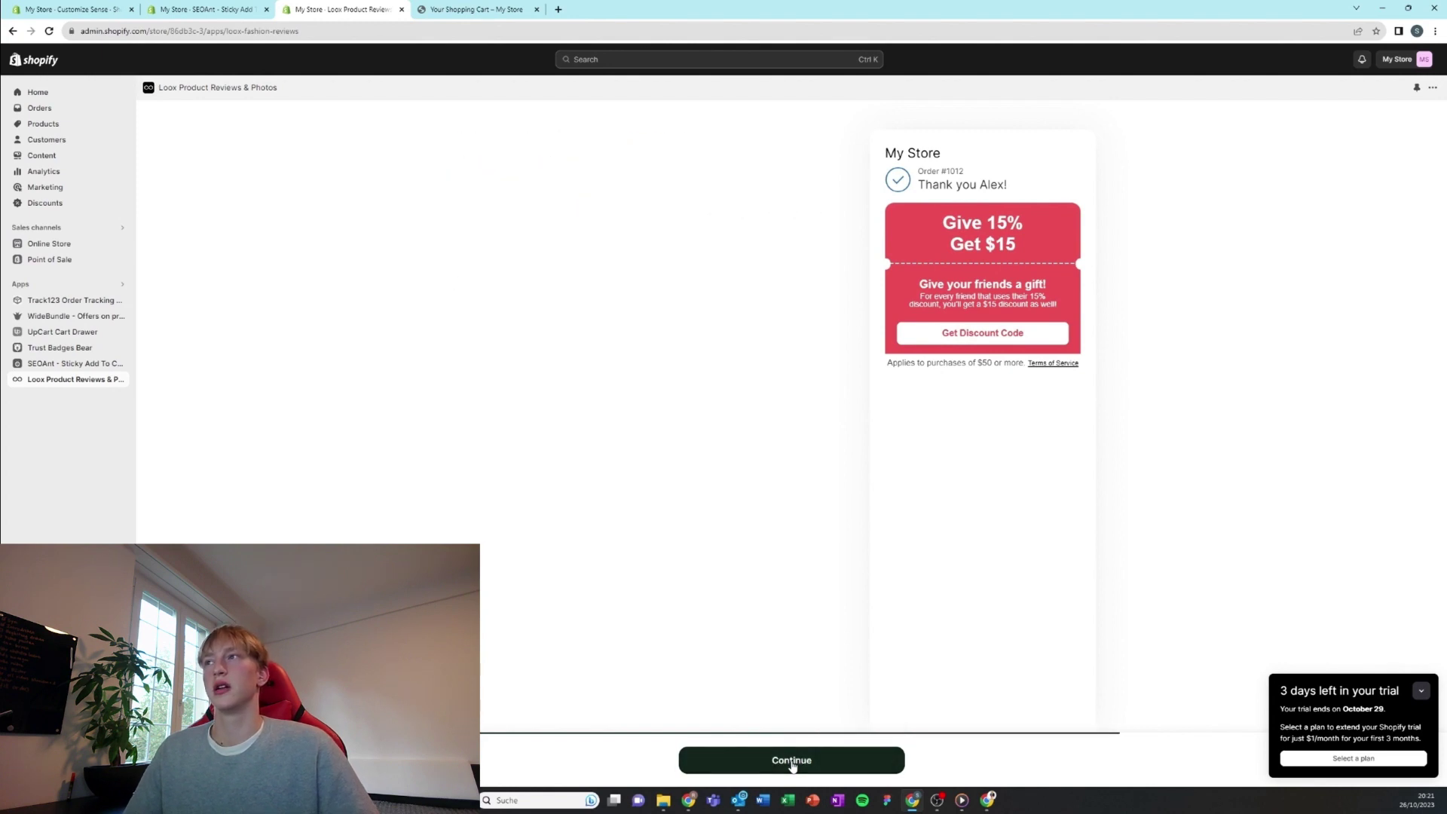
left_click(774, 761)
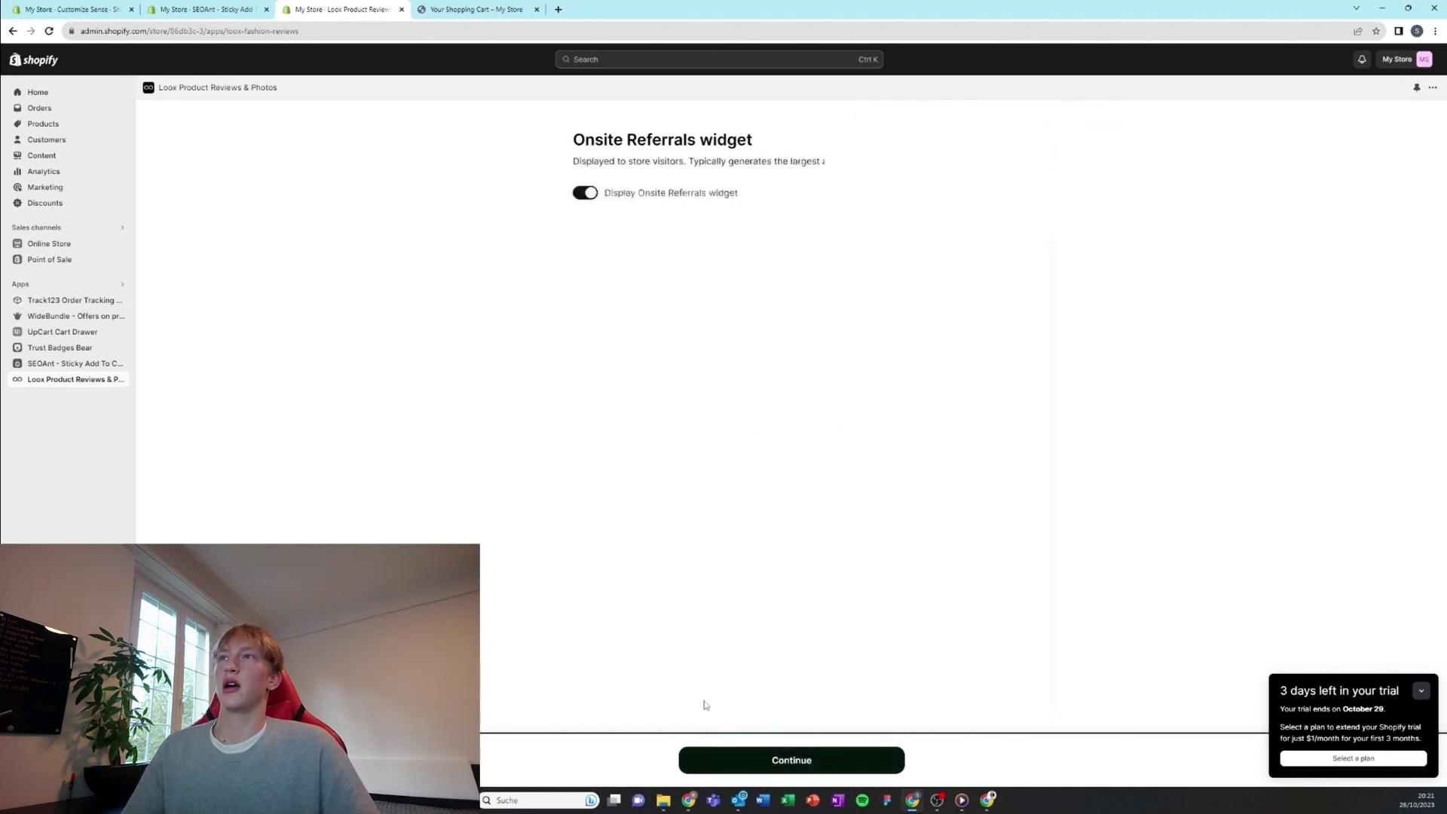
left_click(494, 193)
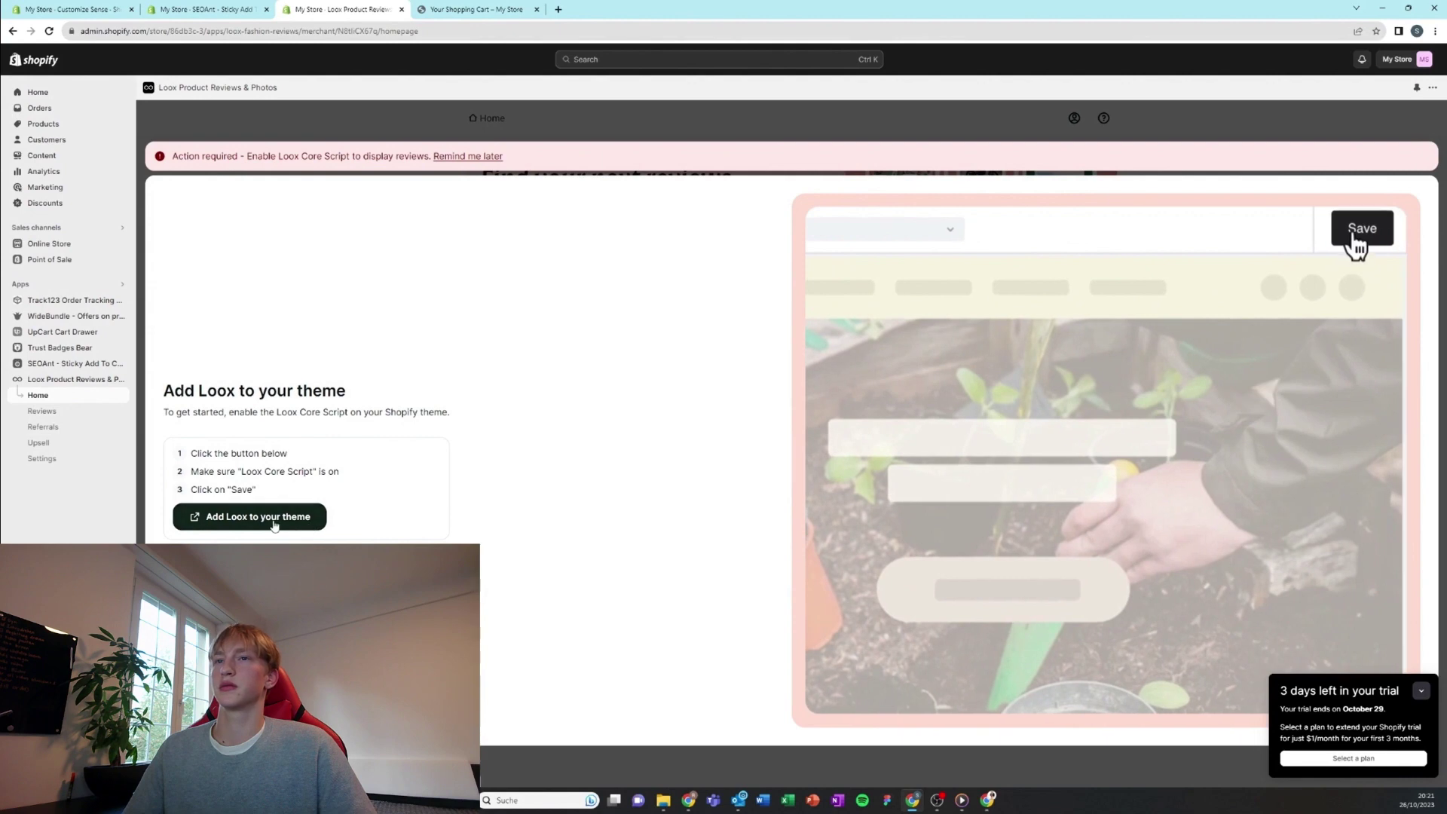
Enable the Loox Core Script in the theme and save it.
left_click(274, 518)
left_click(1430, 63)
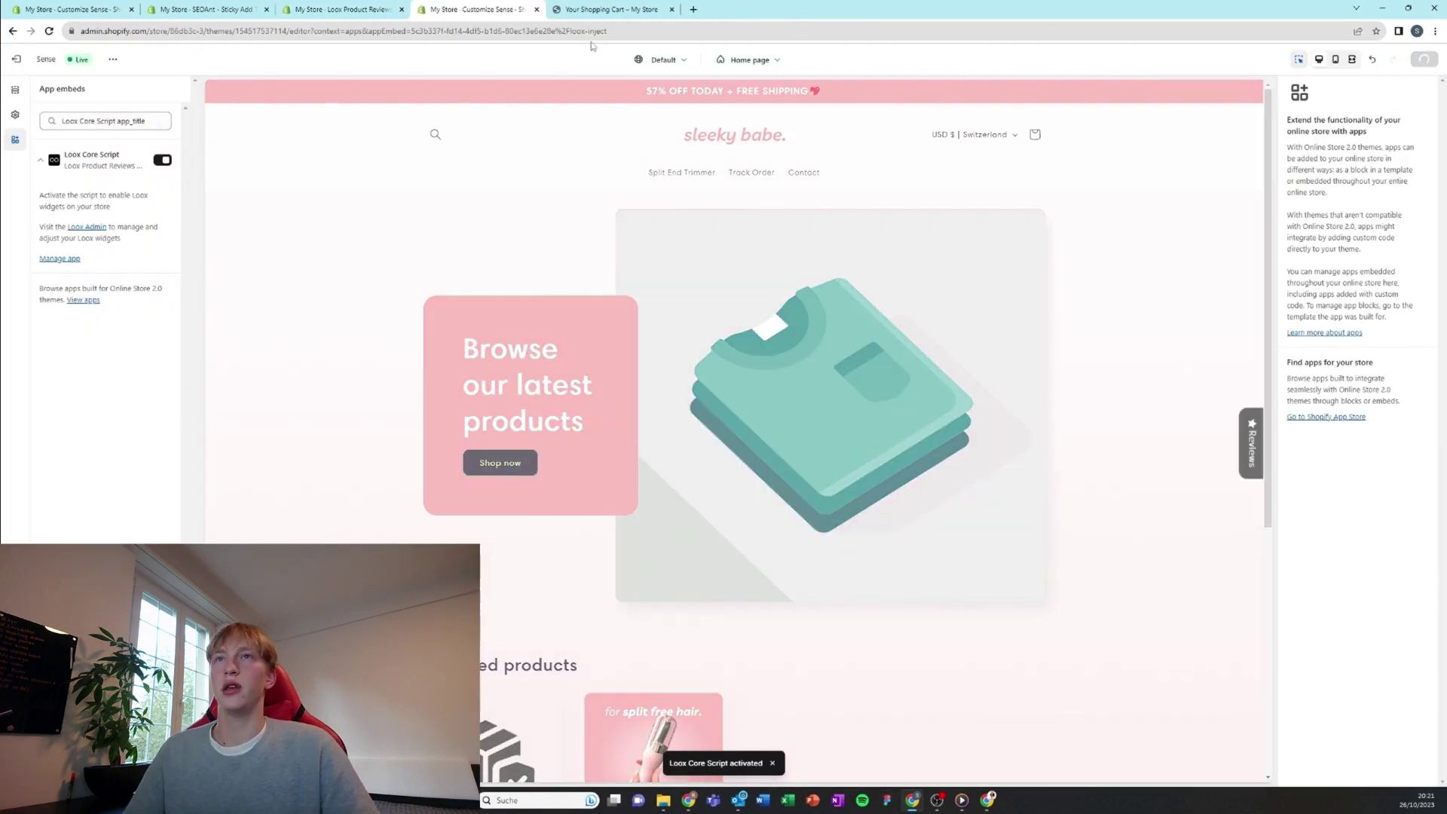
left_click(536, 10)
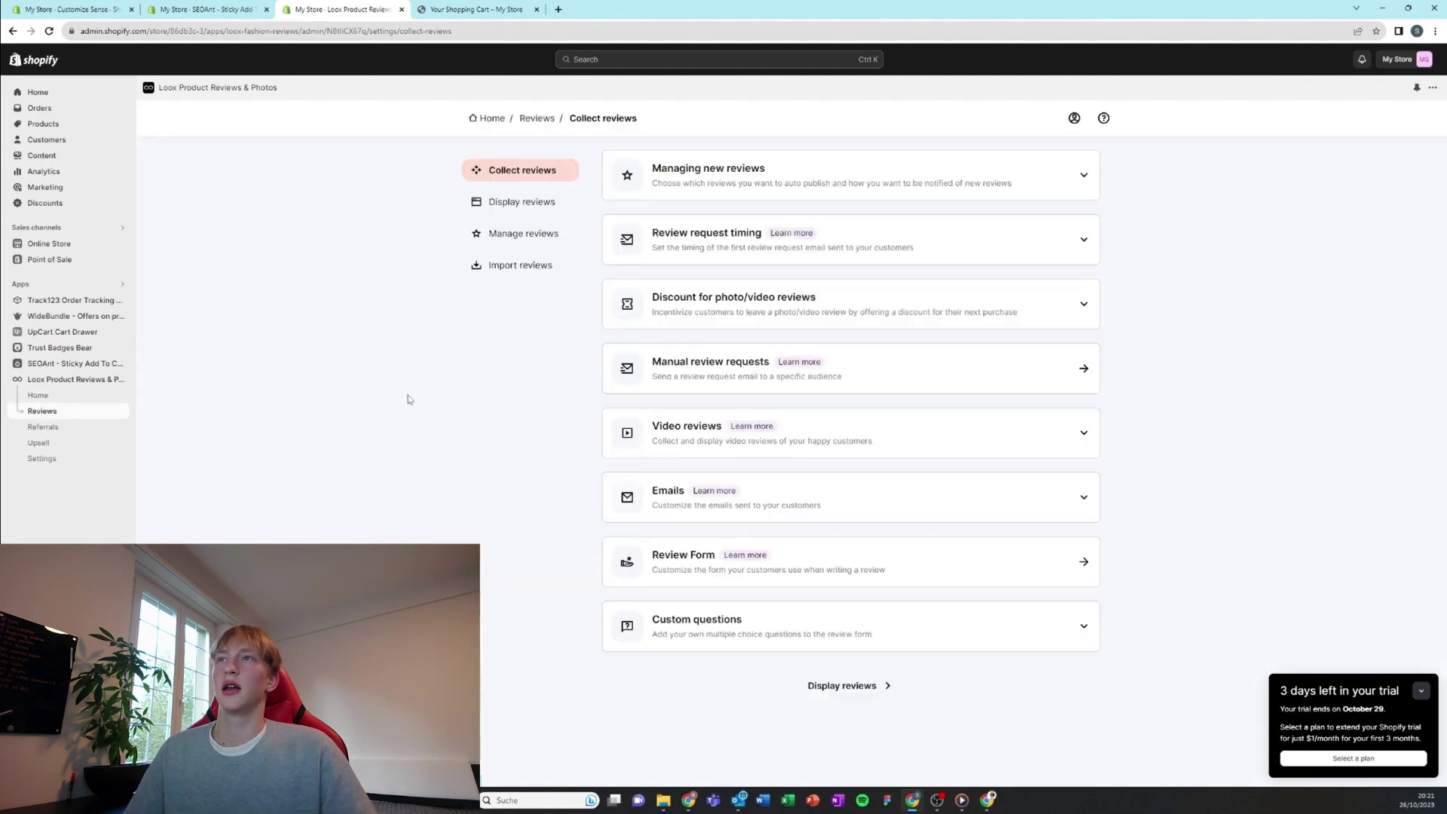
Copy the Loox review template file from the Import from a spreadsheet option.
left_click(518, 267)
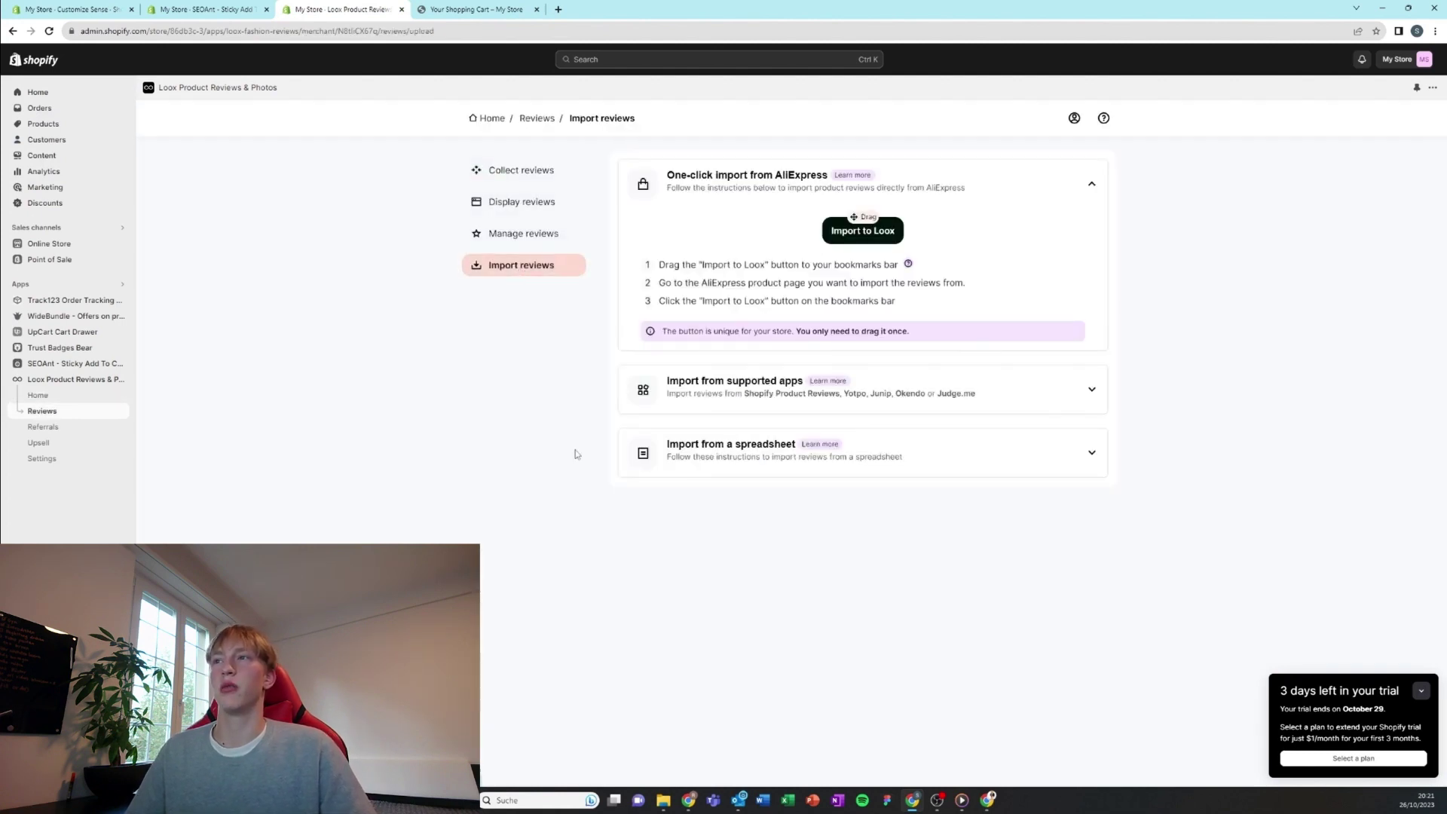
left_click(748, 458)
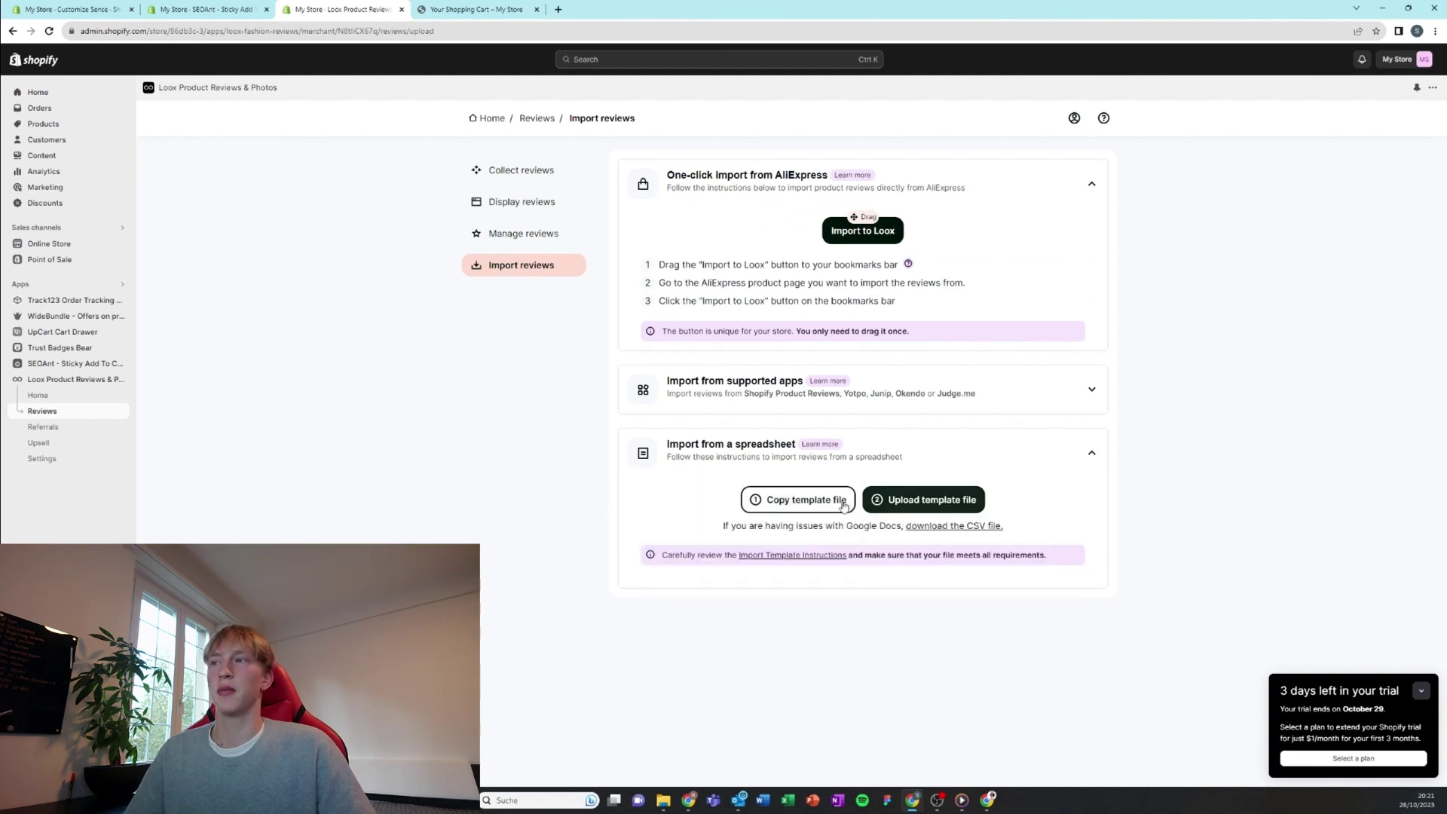
left_click(820, 502)
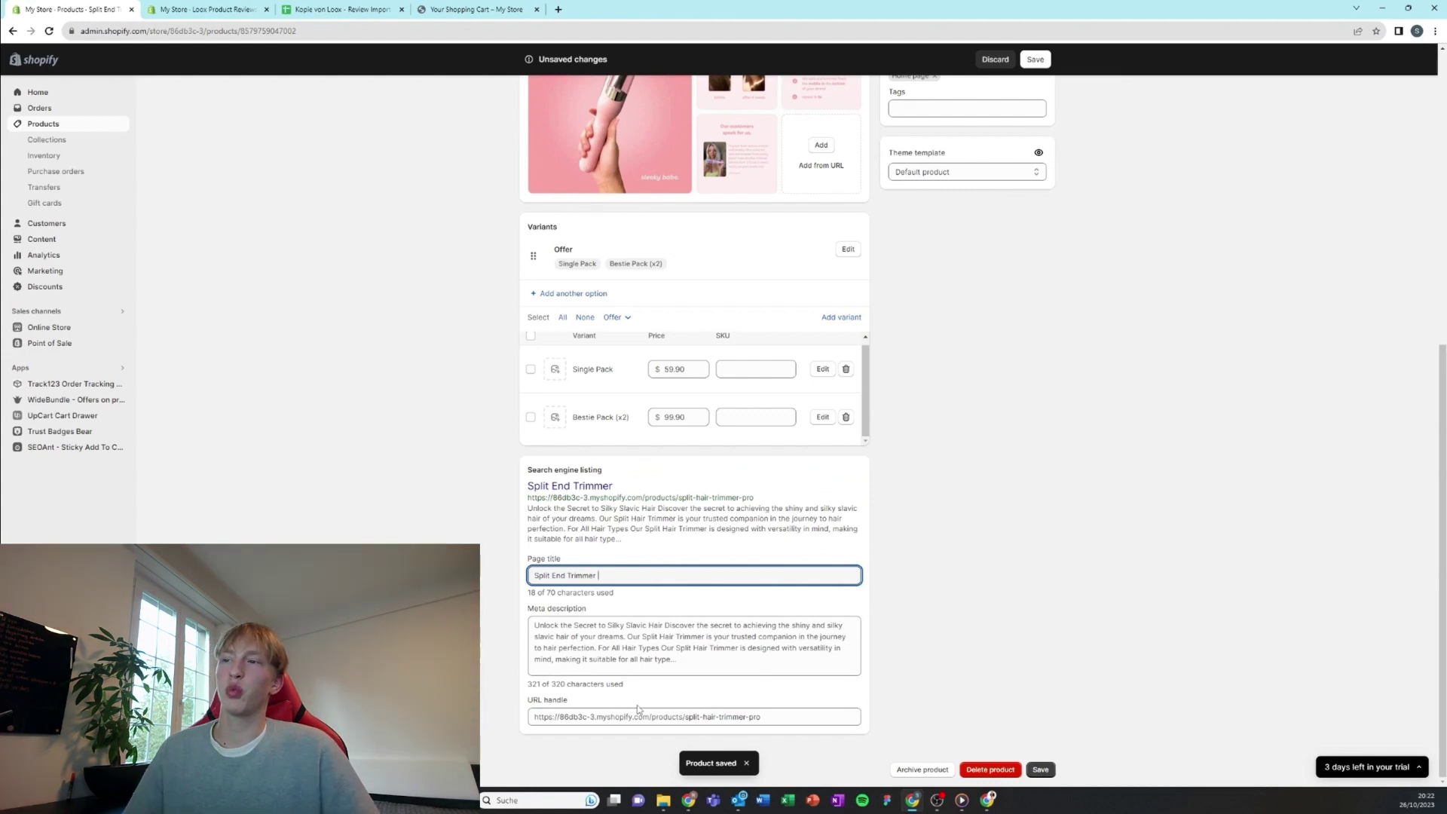
Shorten the product URL handle to split-hair-trimmer by removing '-pro'.
left_click_drag(791, 716, 745, 716)
key("BackSpace")
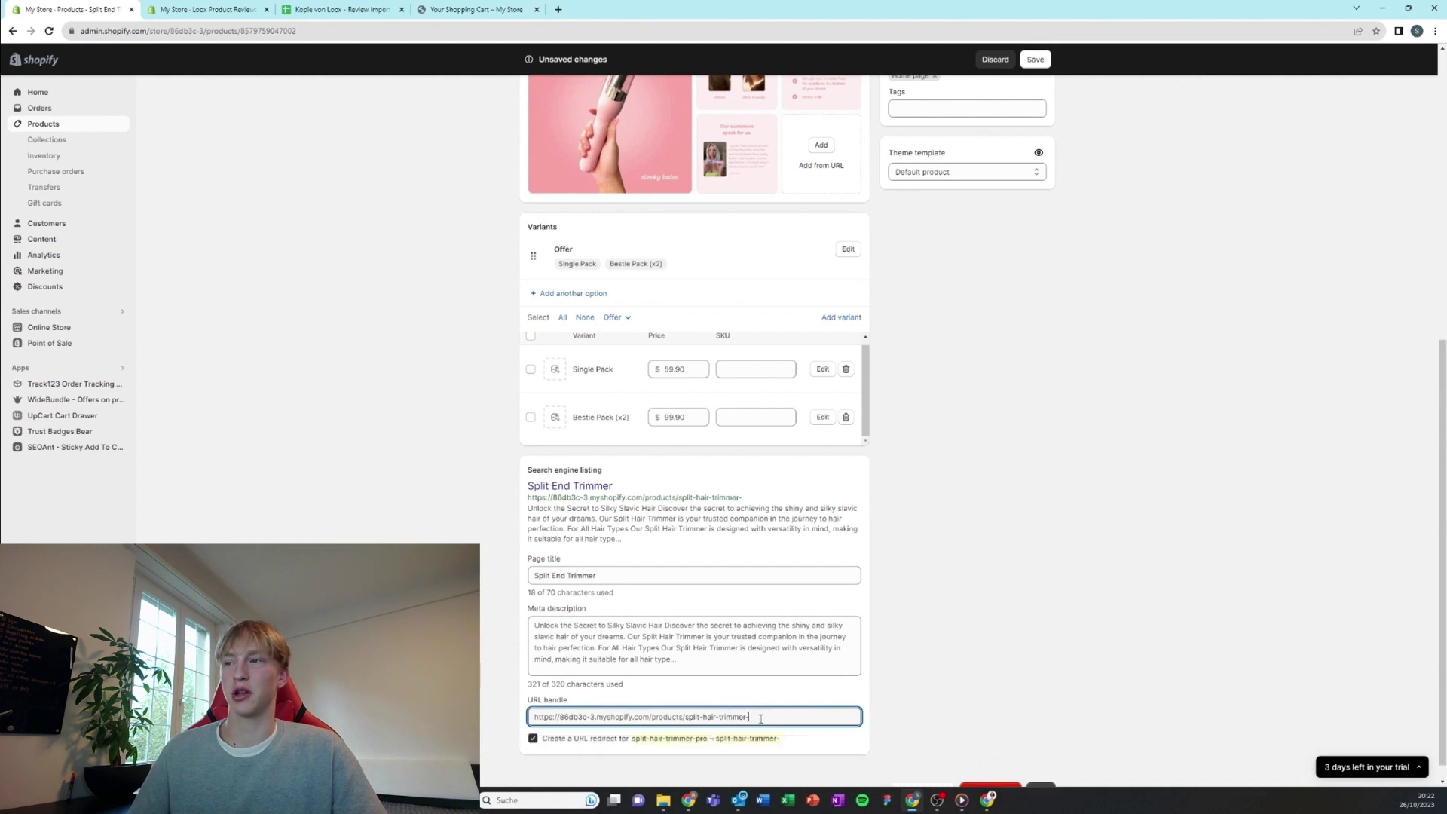
left_click_drag(750, 716, 693, 716)
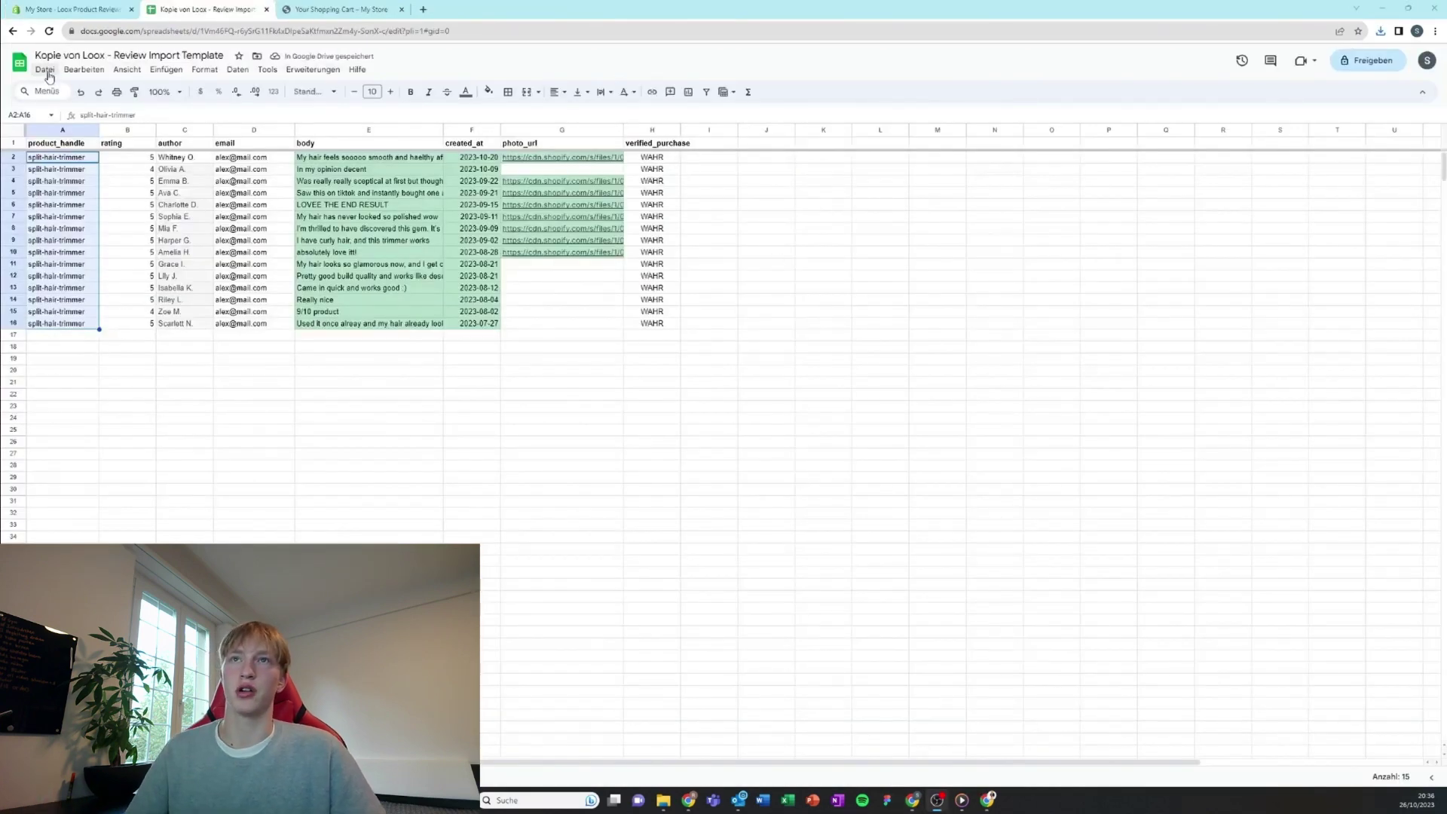
Download the review template sheet as CSV and return to Loox's import page.
left_click(47, 73)
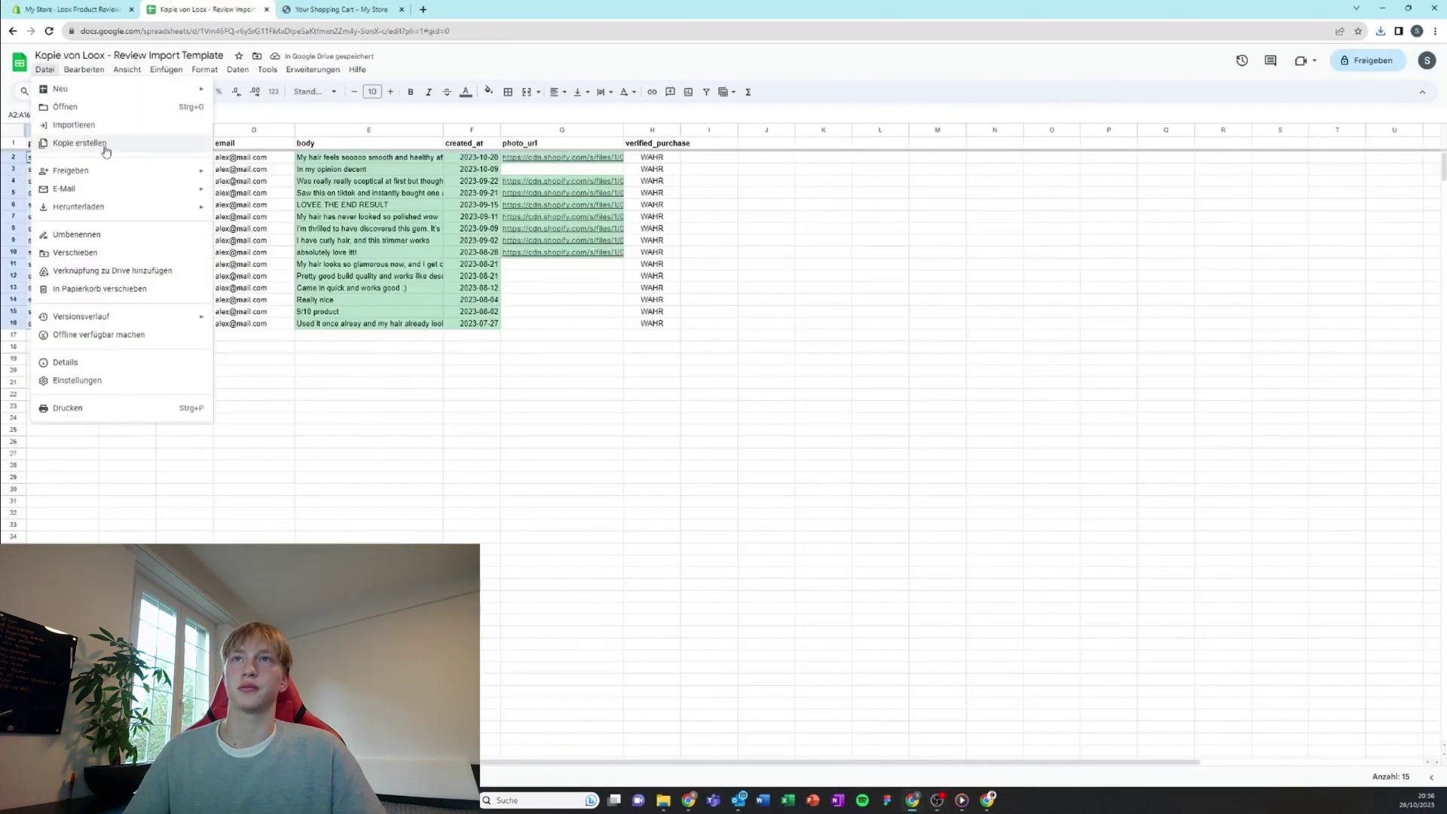
mouse_move(189, 206)
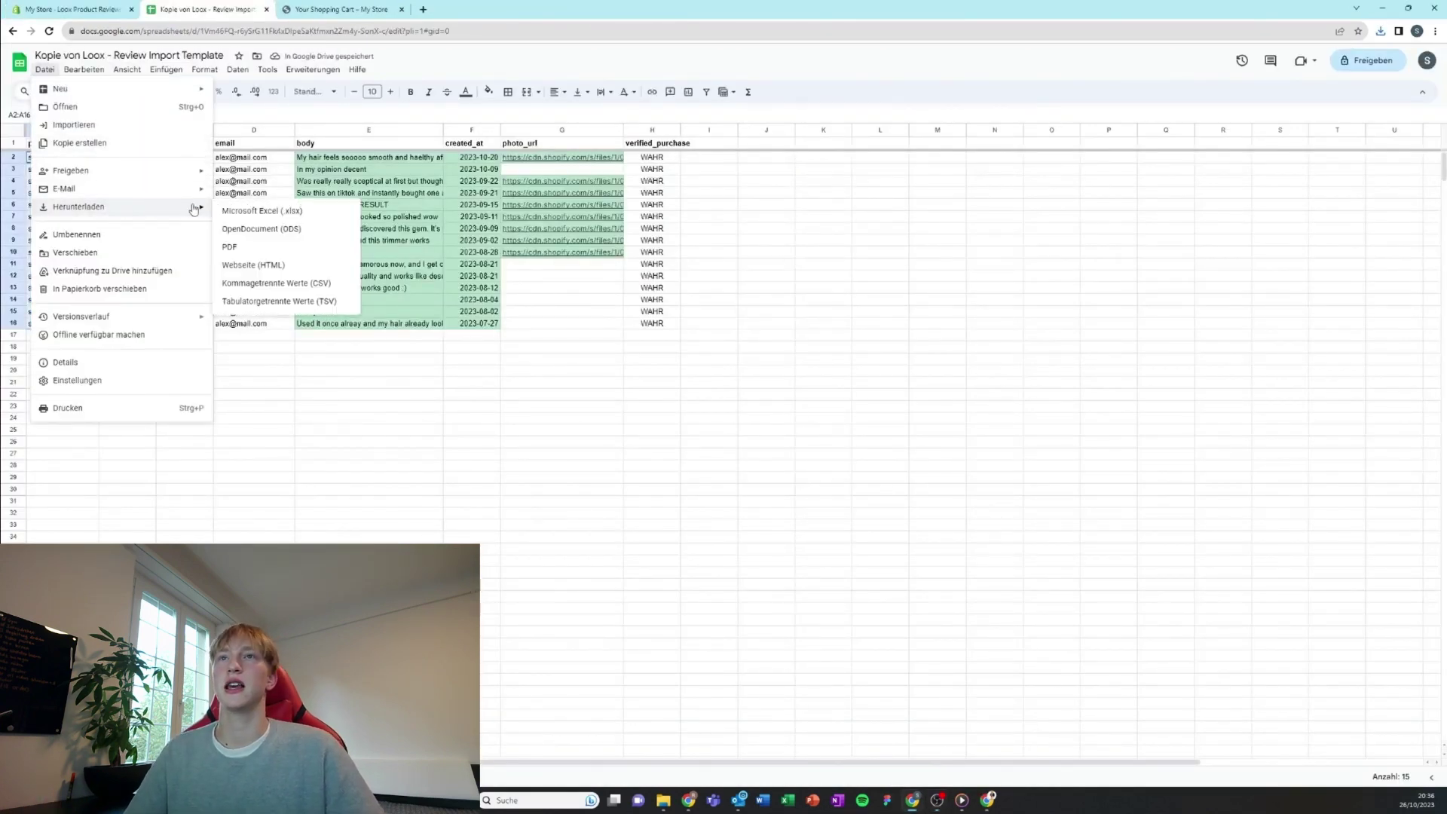
left_click(296, 289)
left_click(72, 9)
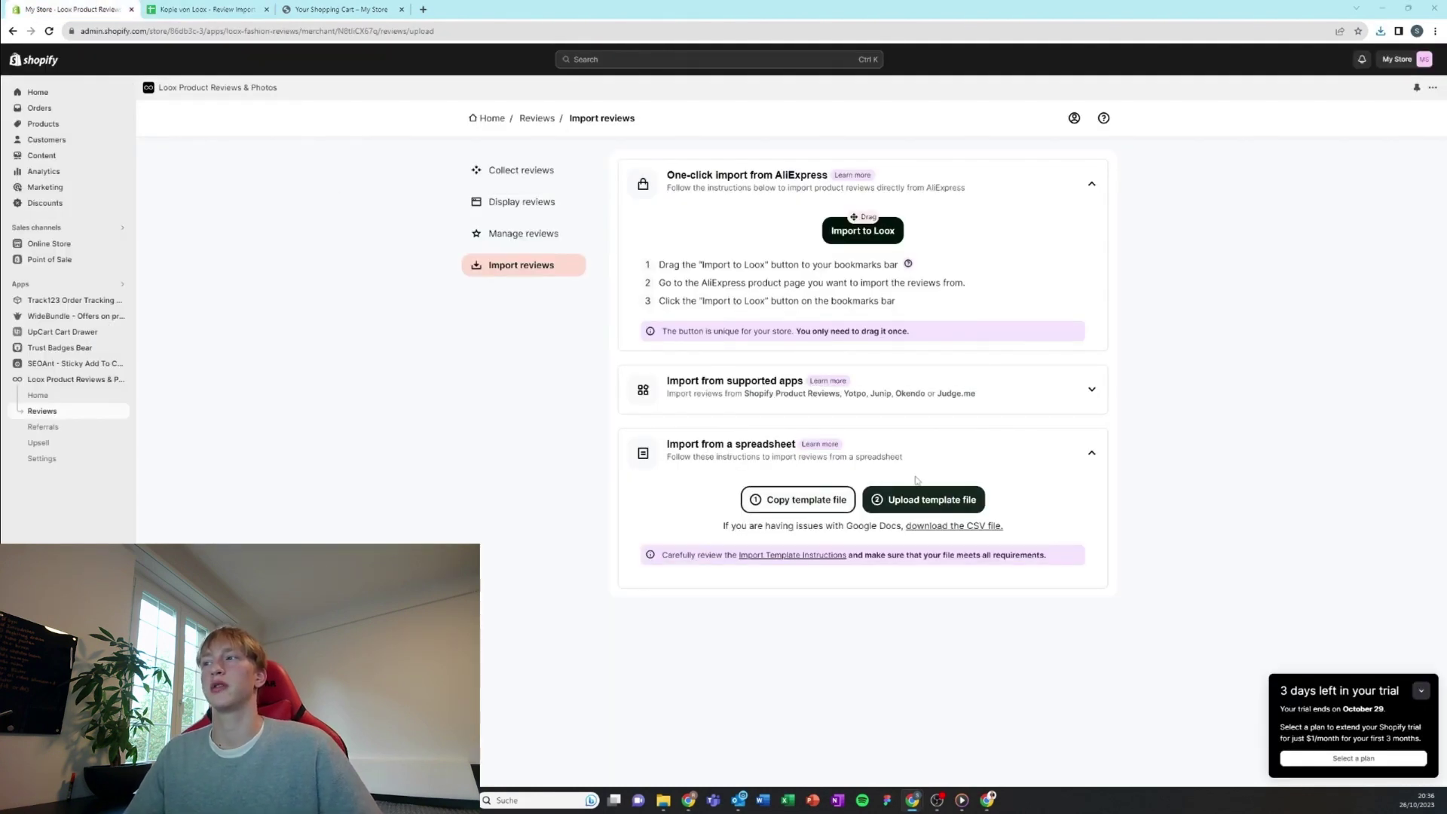
Upload the filled review template file into Loox.
left_click(935, 498)
double_click(147, 109)
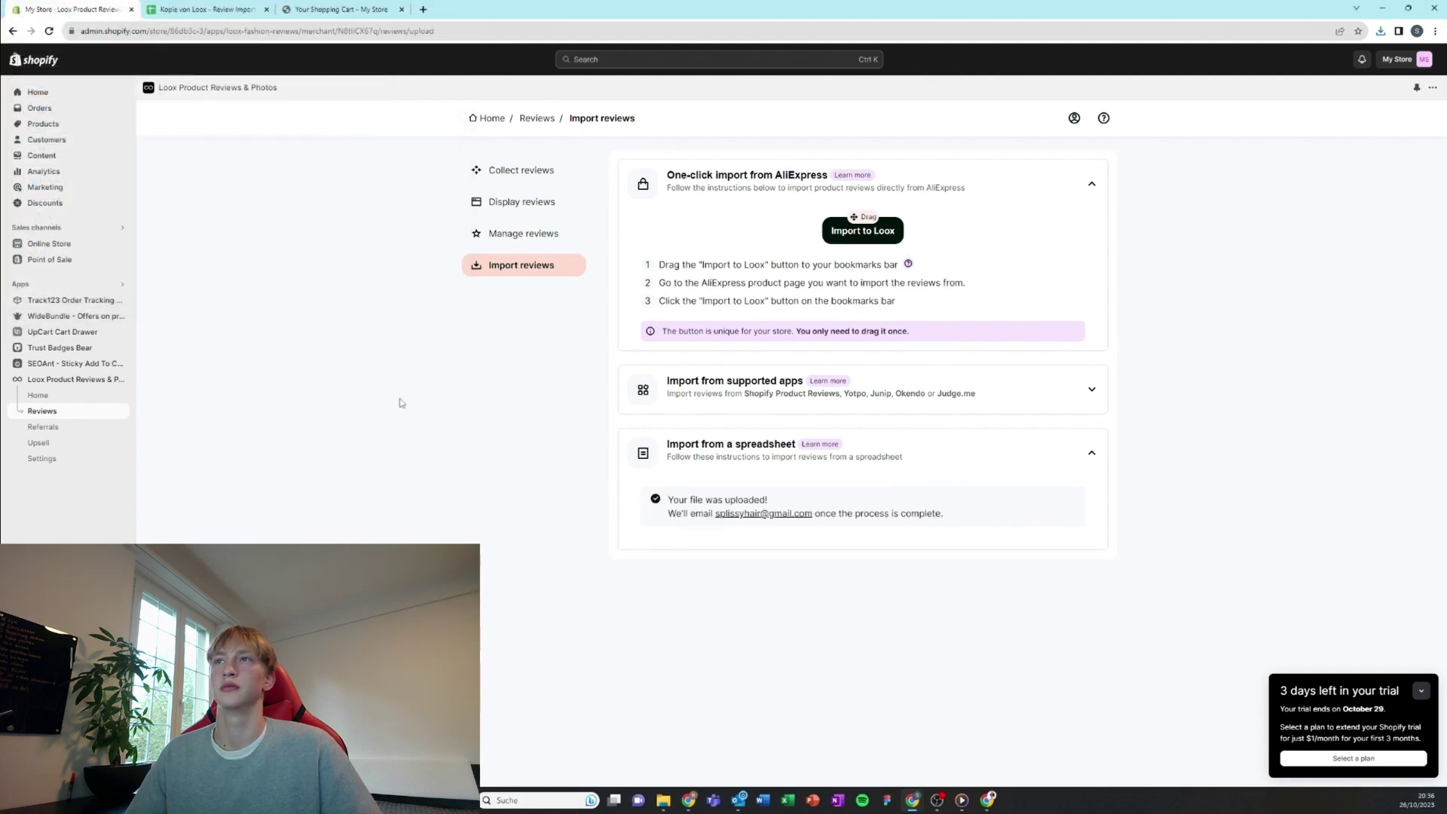
left_click(540, 207)
Review and save the Split End Trimmer page's 15-review Loox widget in the theme editor.
left_click(669, 355)
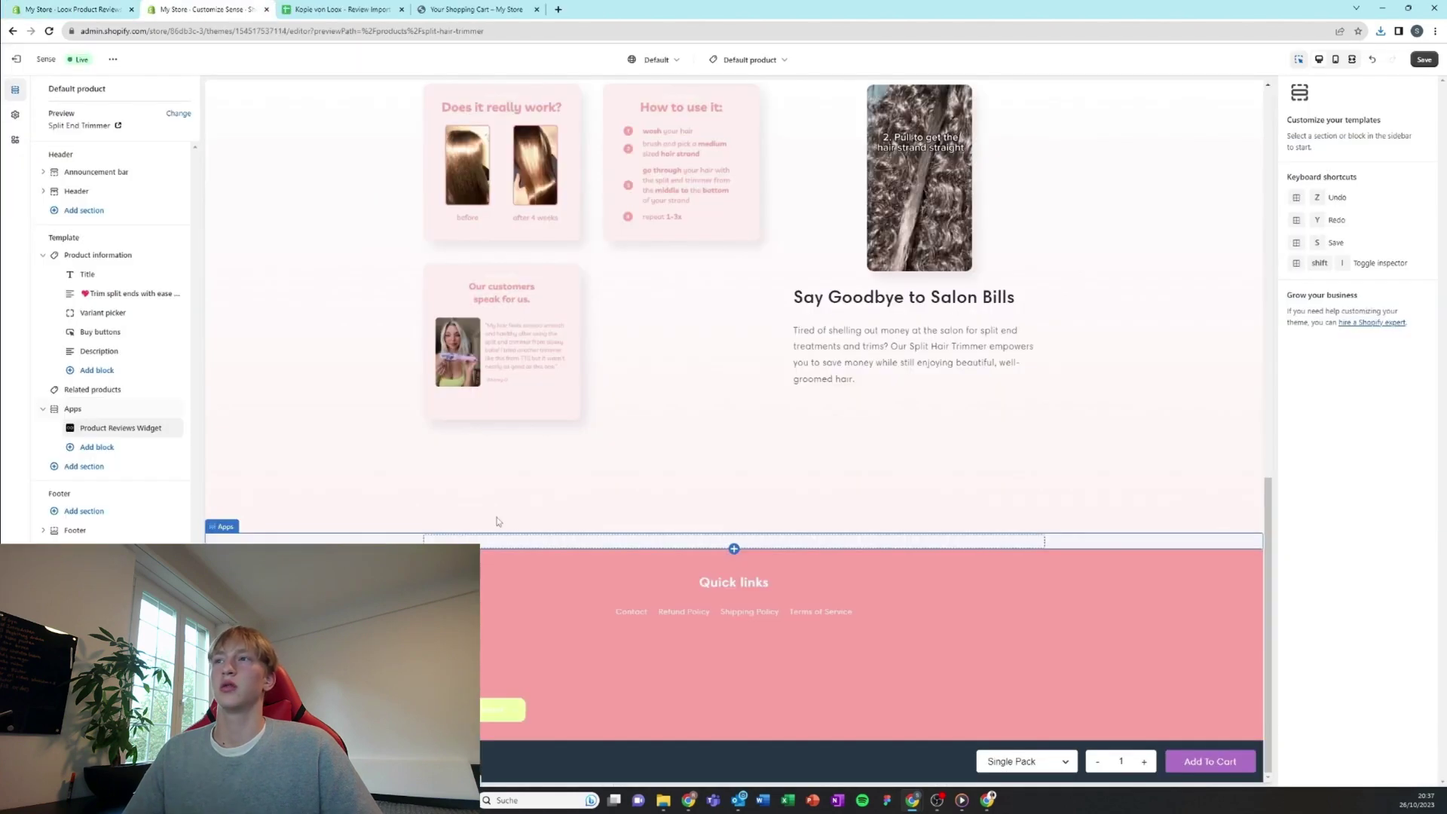
scroll(364, 503, "down", 5)
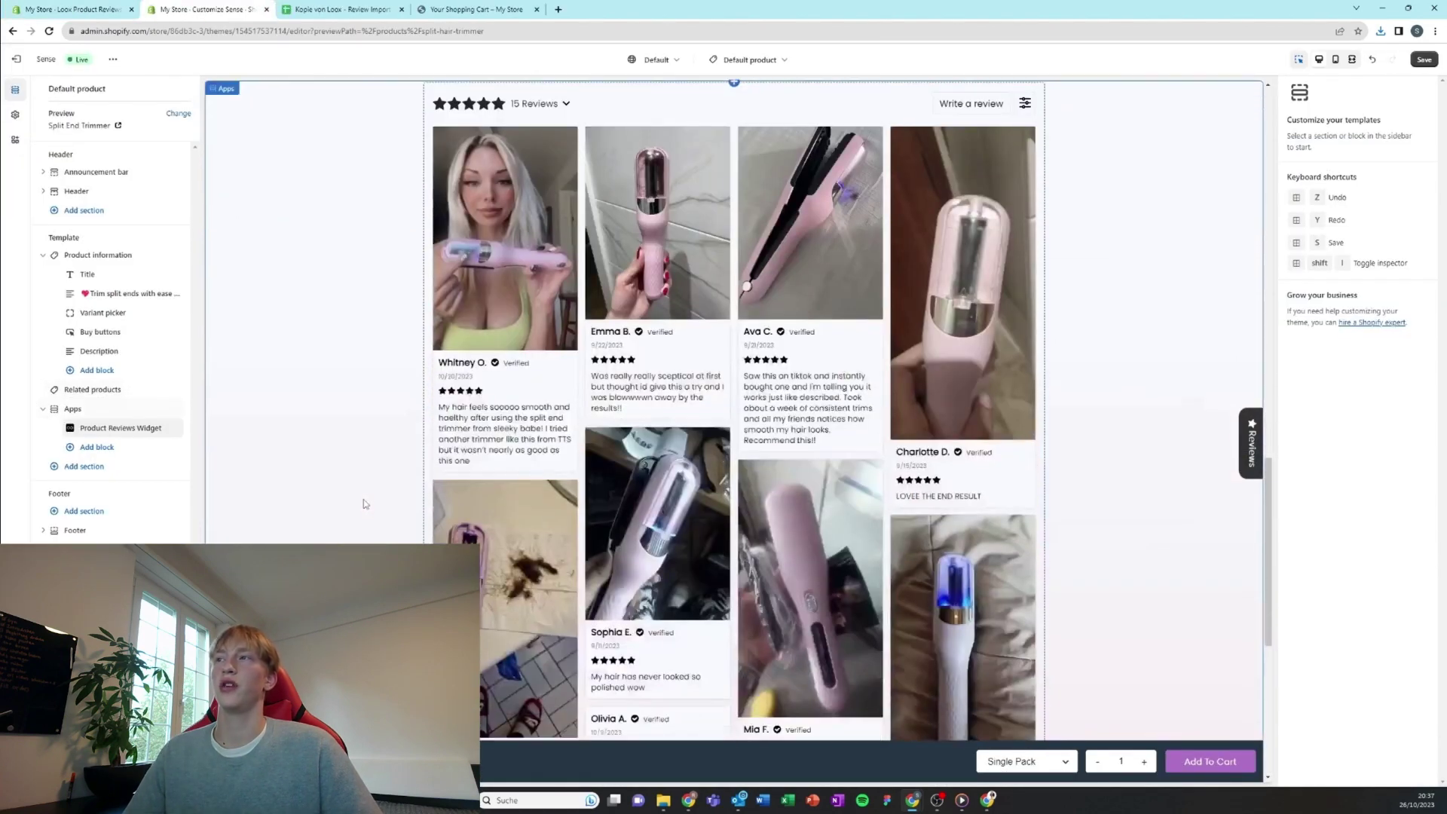
scroll(376, 505, "up", 10)
scroll(386, 507, "down", 3)
scroll(386, 508, "down", 8)
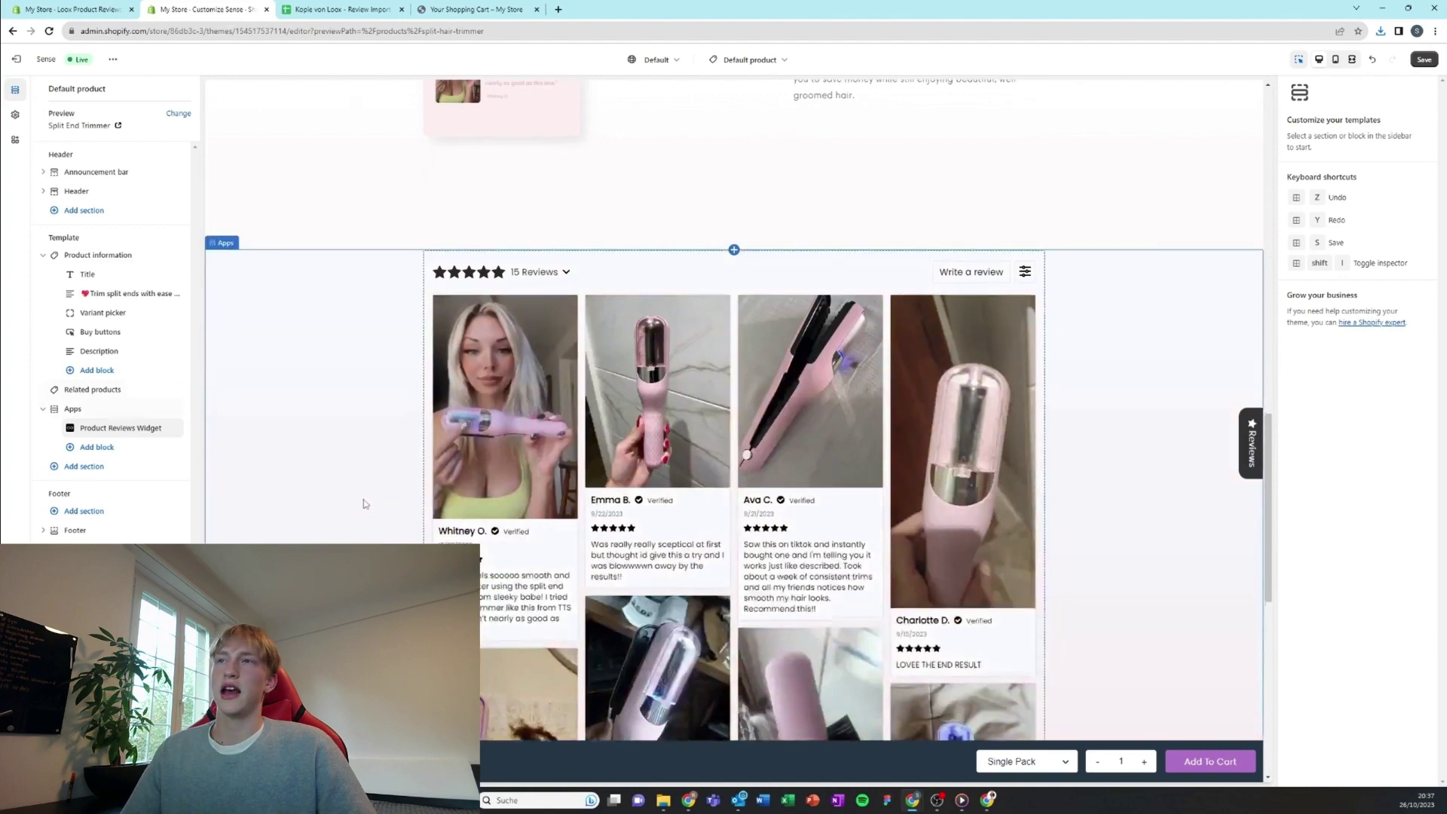
scroll(366, 501, "up", 10)
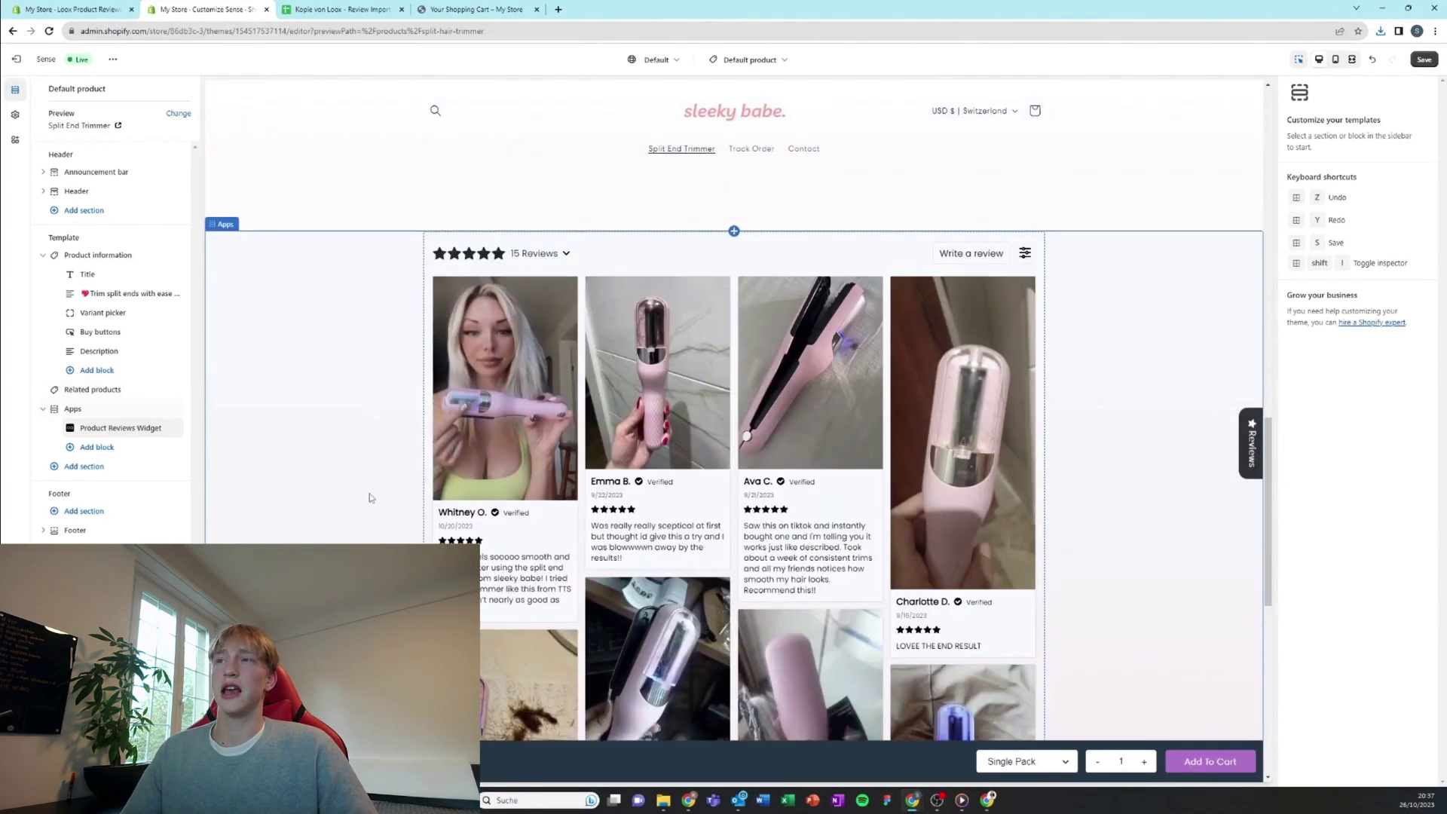
scroll(369, 498, "up", 10)
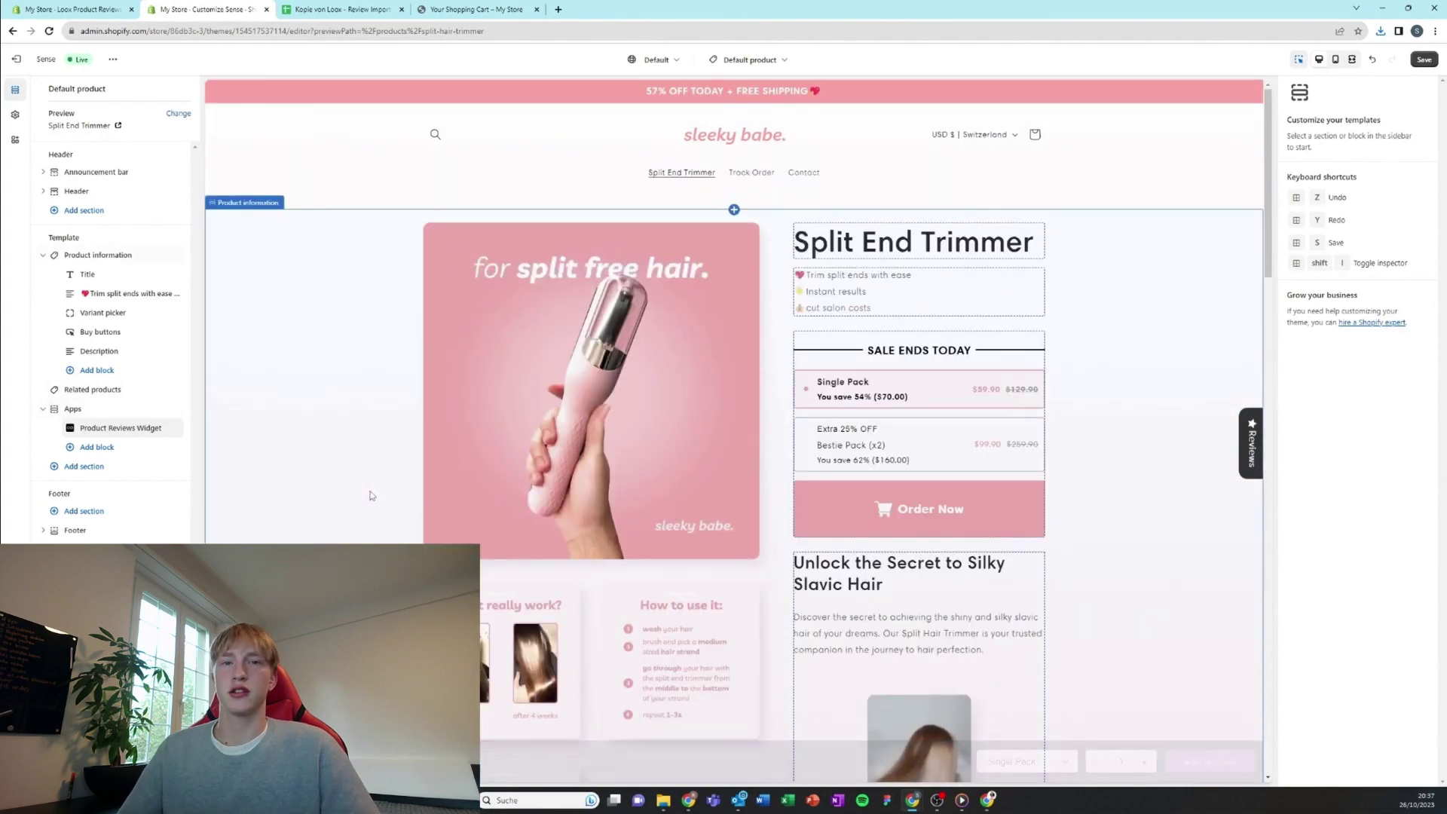
left_click(1423, 59)
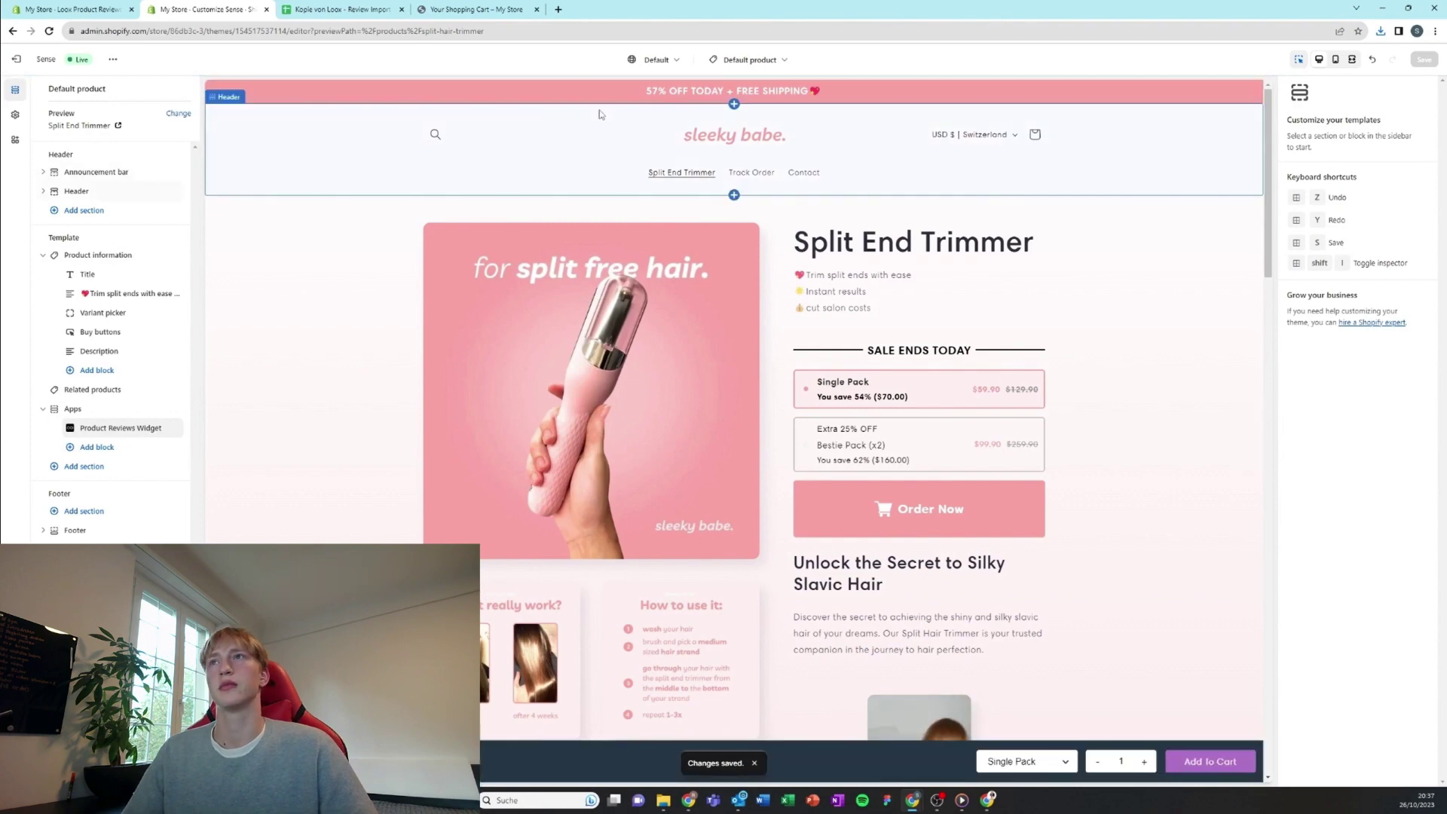
left_click(236, 31)
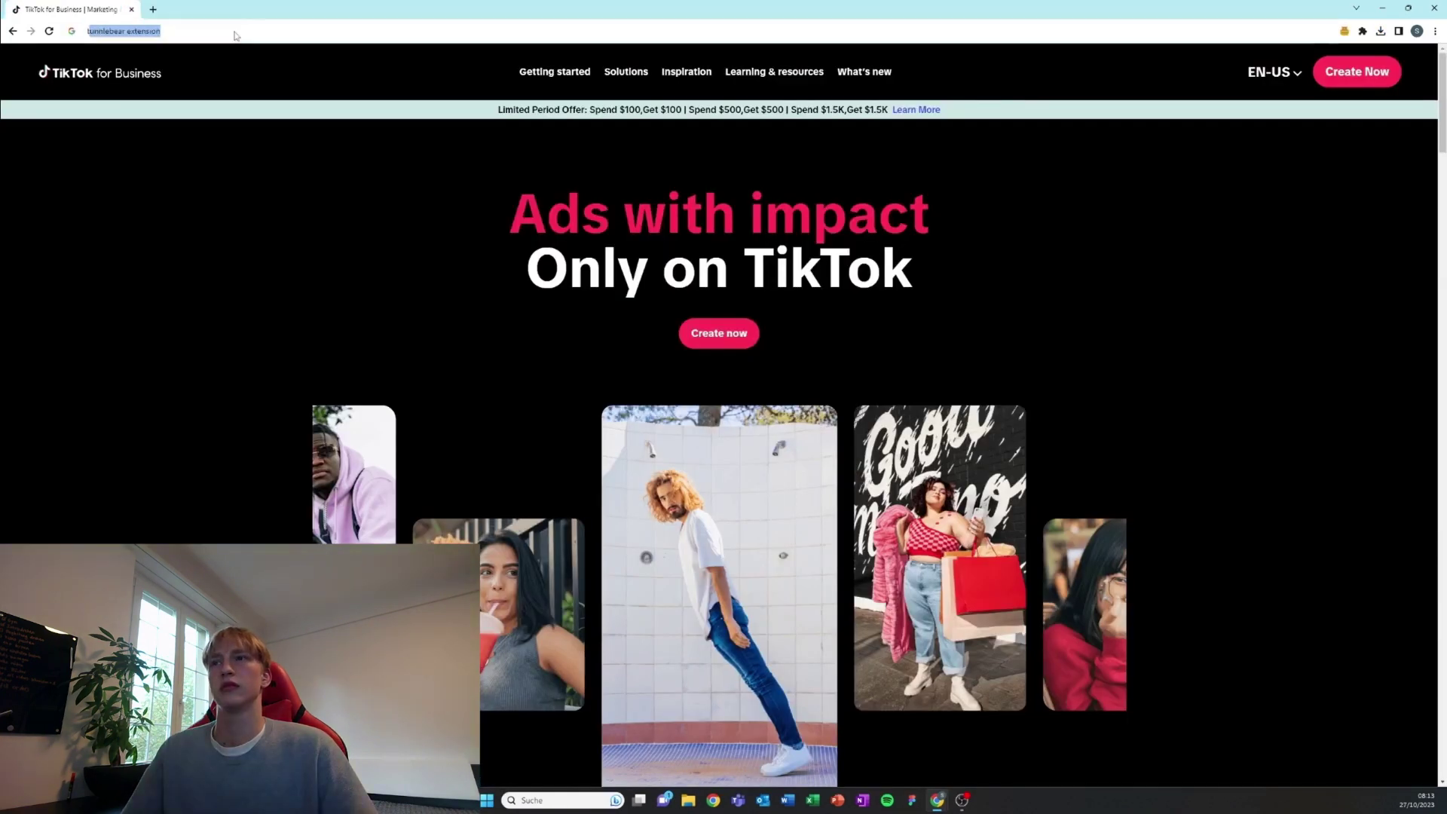
Sign up for a new TikTok account at tiktok.com using Google and a username.
type("tiktok")
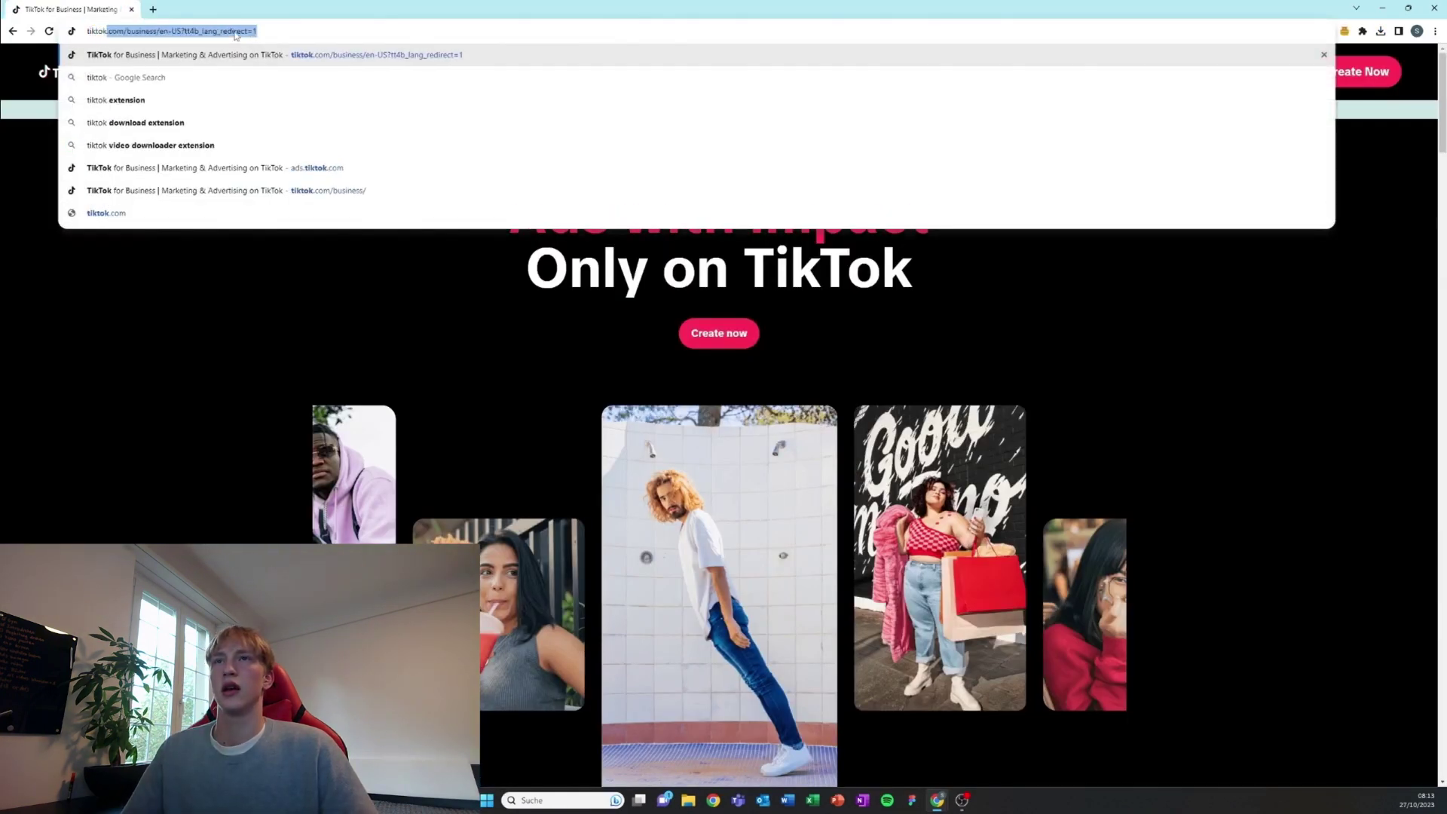
type(".com")
key("Return")
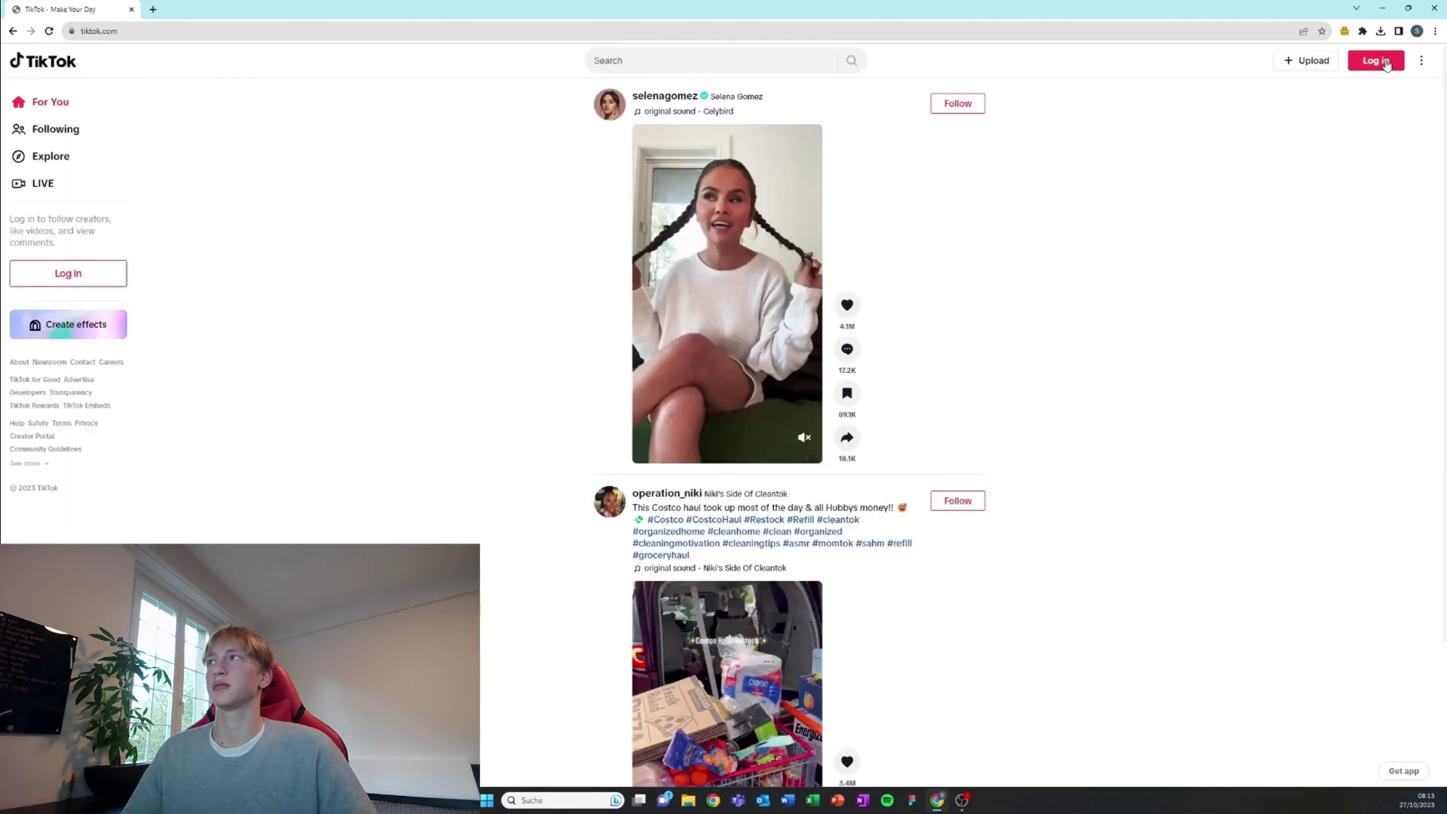
left_click(1384, 62)
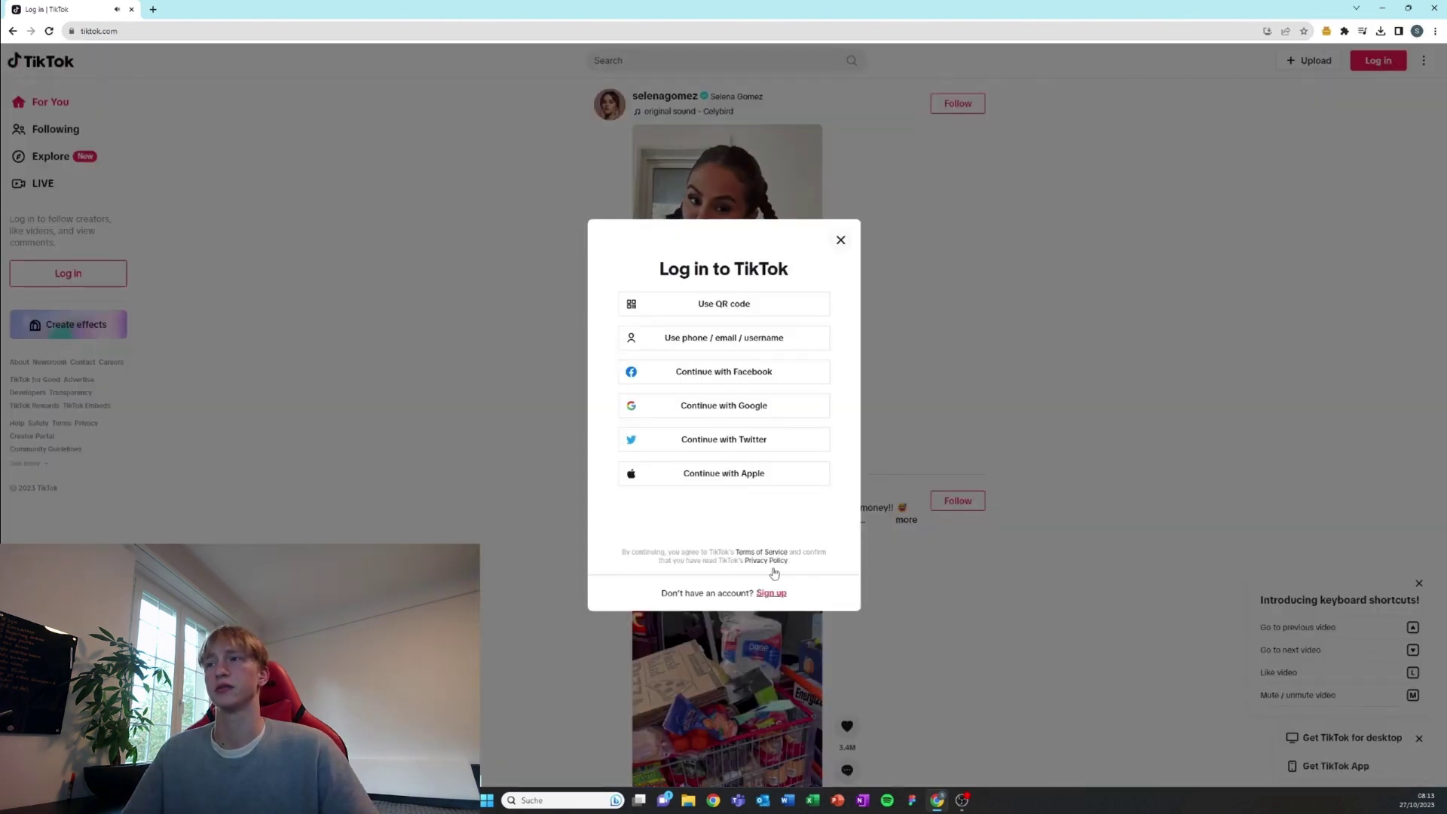
left_click(774, 594)
left_click(720, 372)
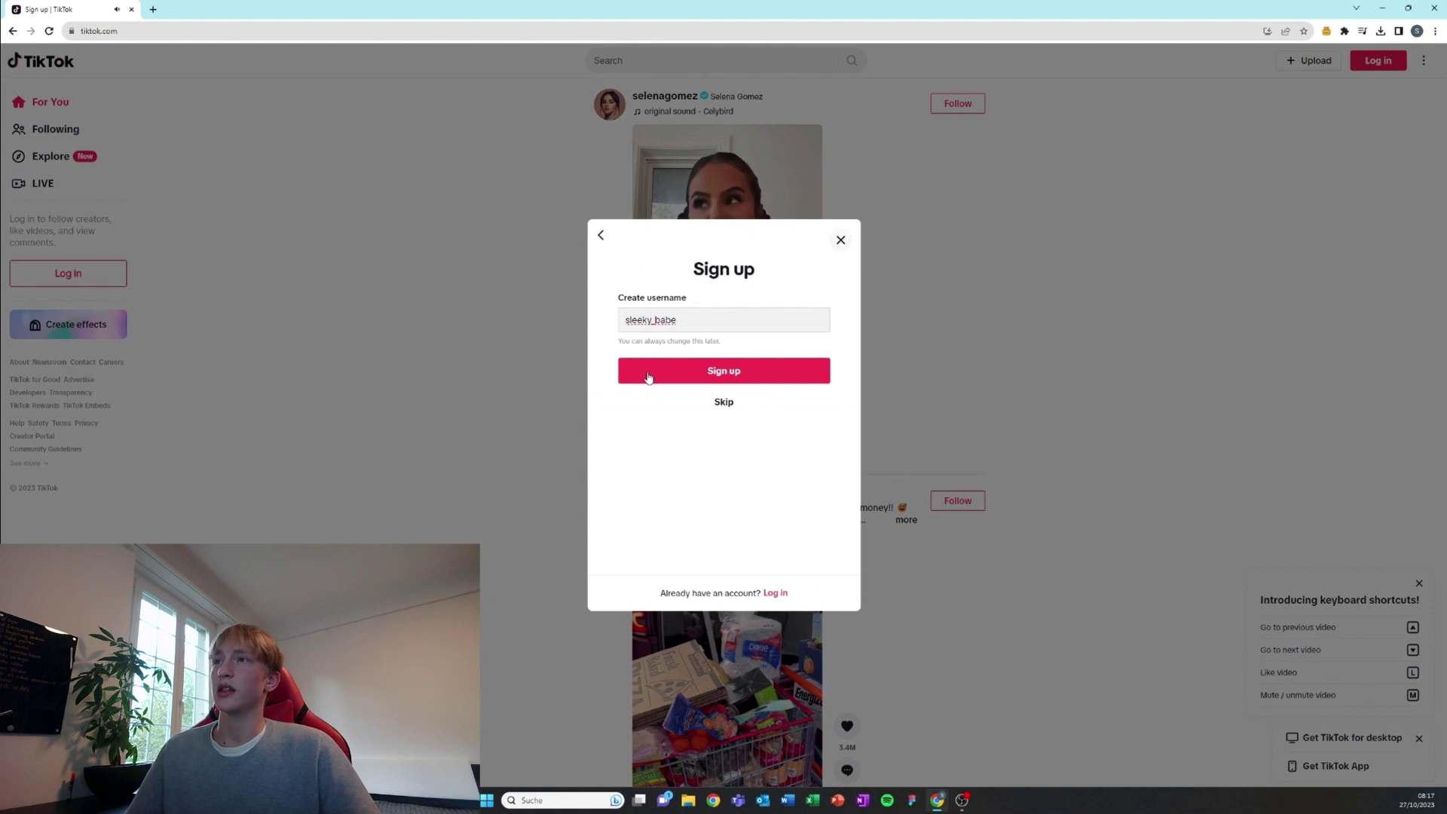
left_click(648, 377)
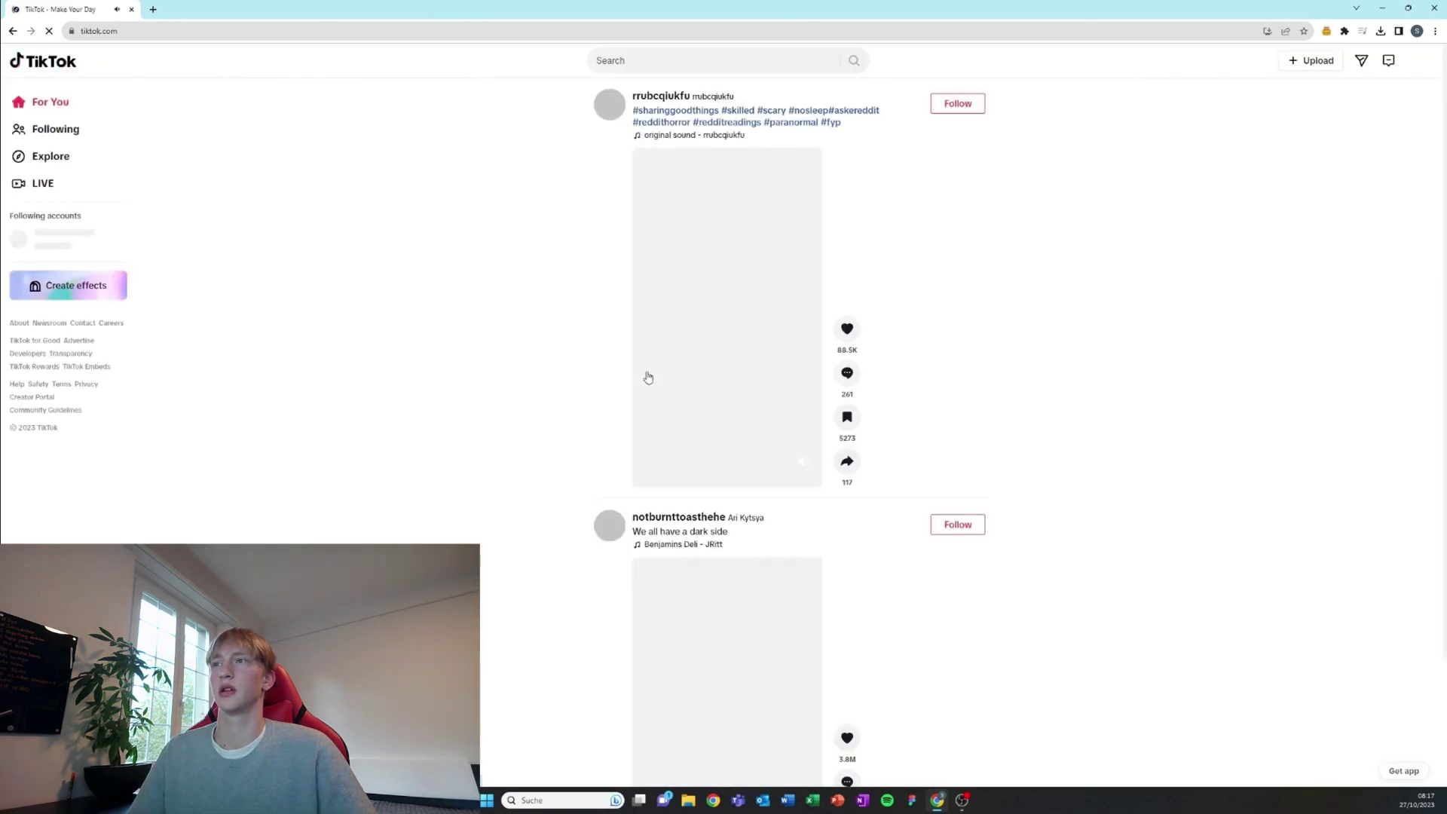
View the new TikTok account's empty profile page.
mouse_move(1419, 60)
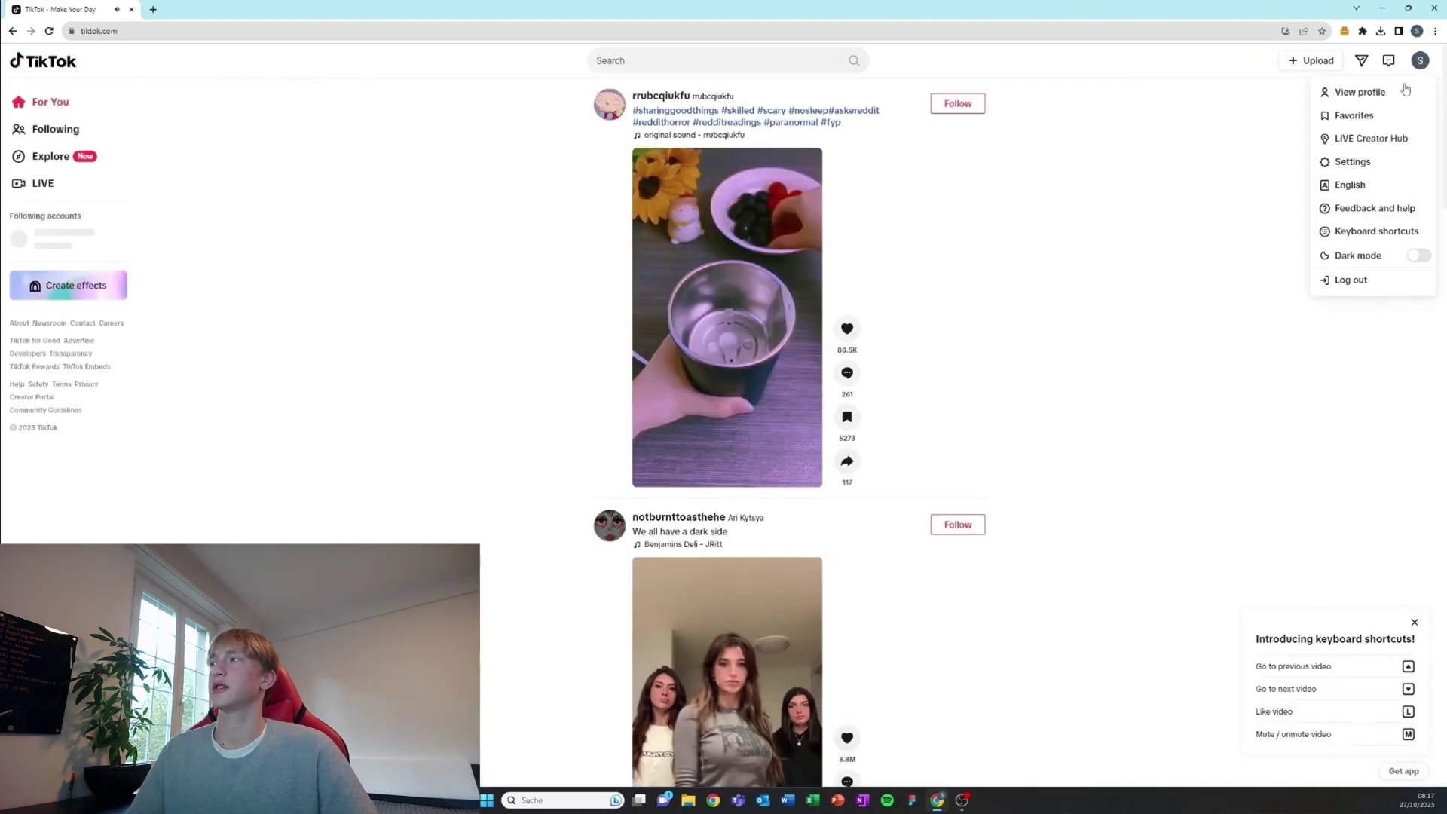
left_click(1401, 91)
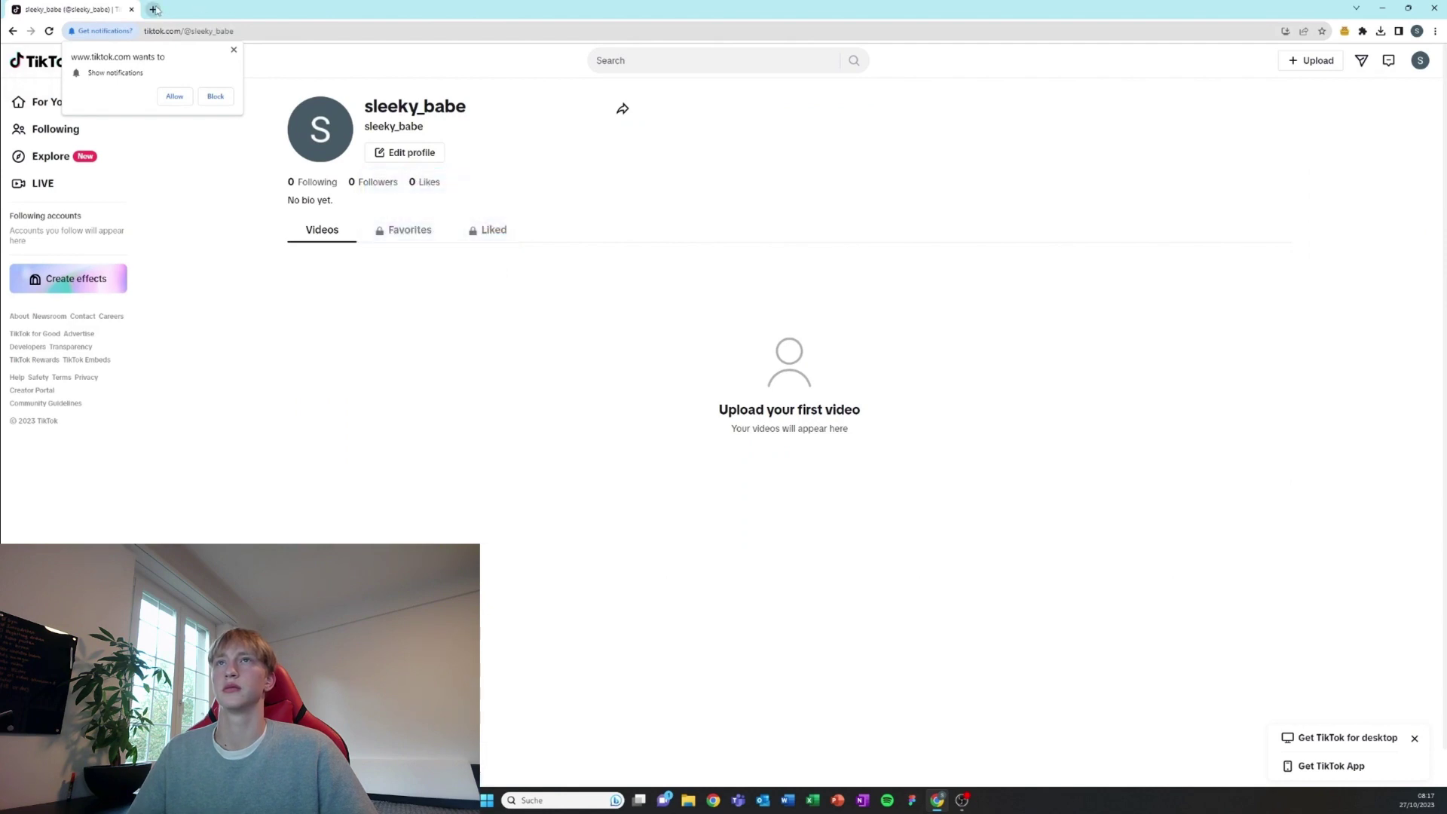
left_click(153, 9)
Create a TikTok ads account at ads.tiktok.com, authorized through the TikTok account.
type("ads.")
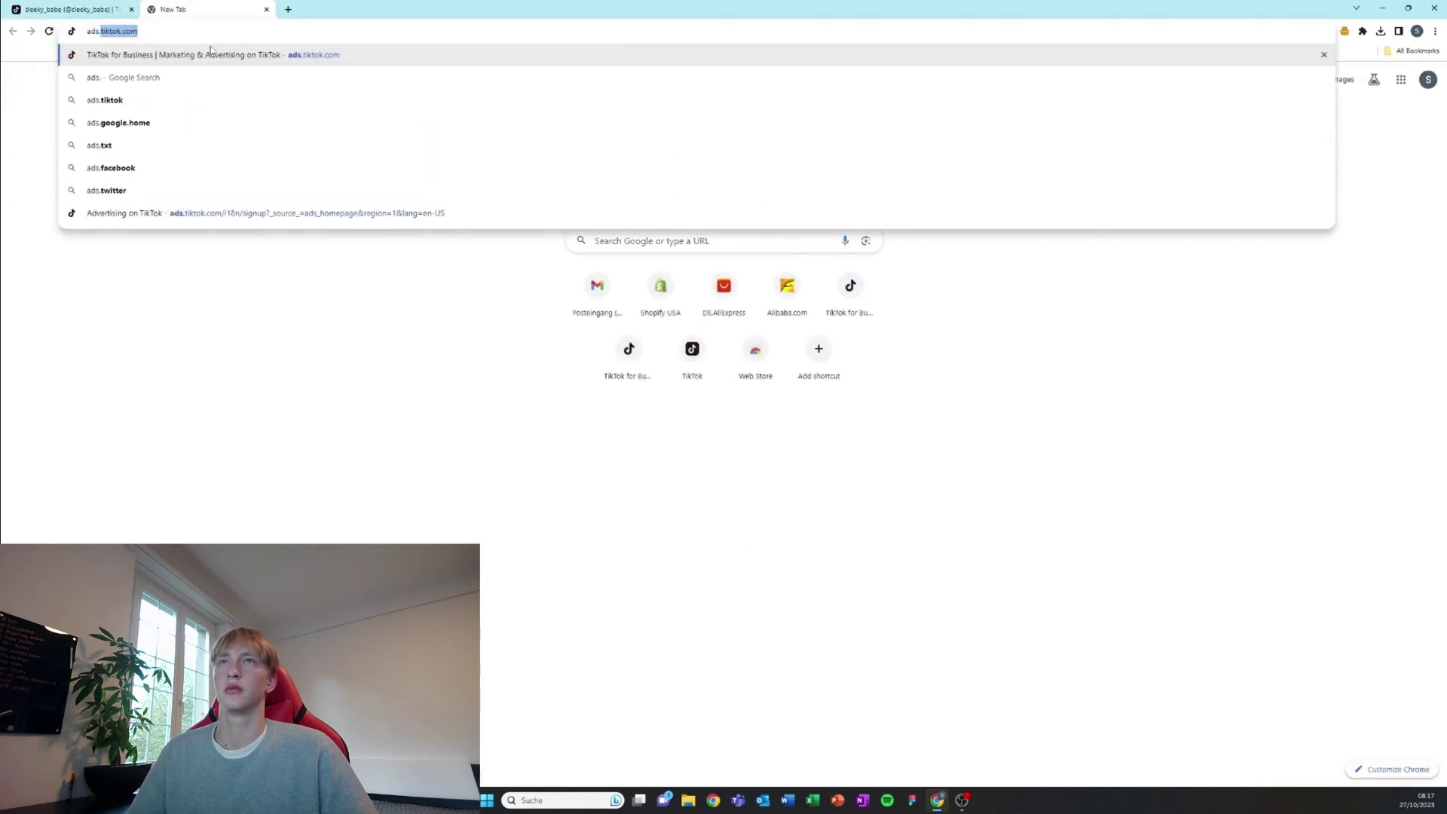
type("tiktok")
key("Return")
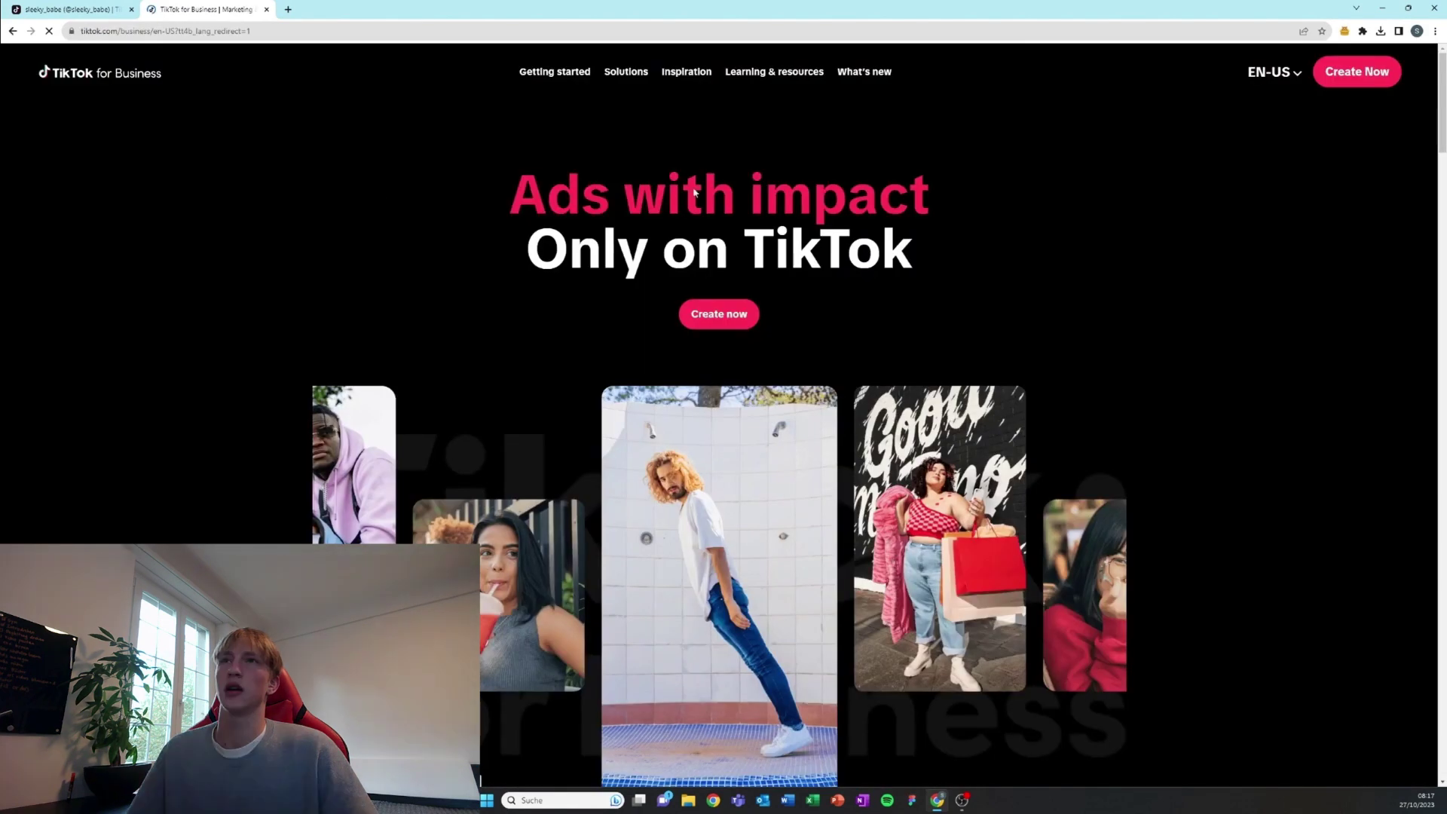
left_click(1375, 71)
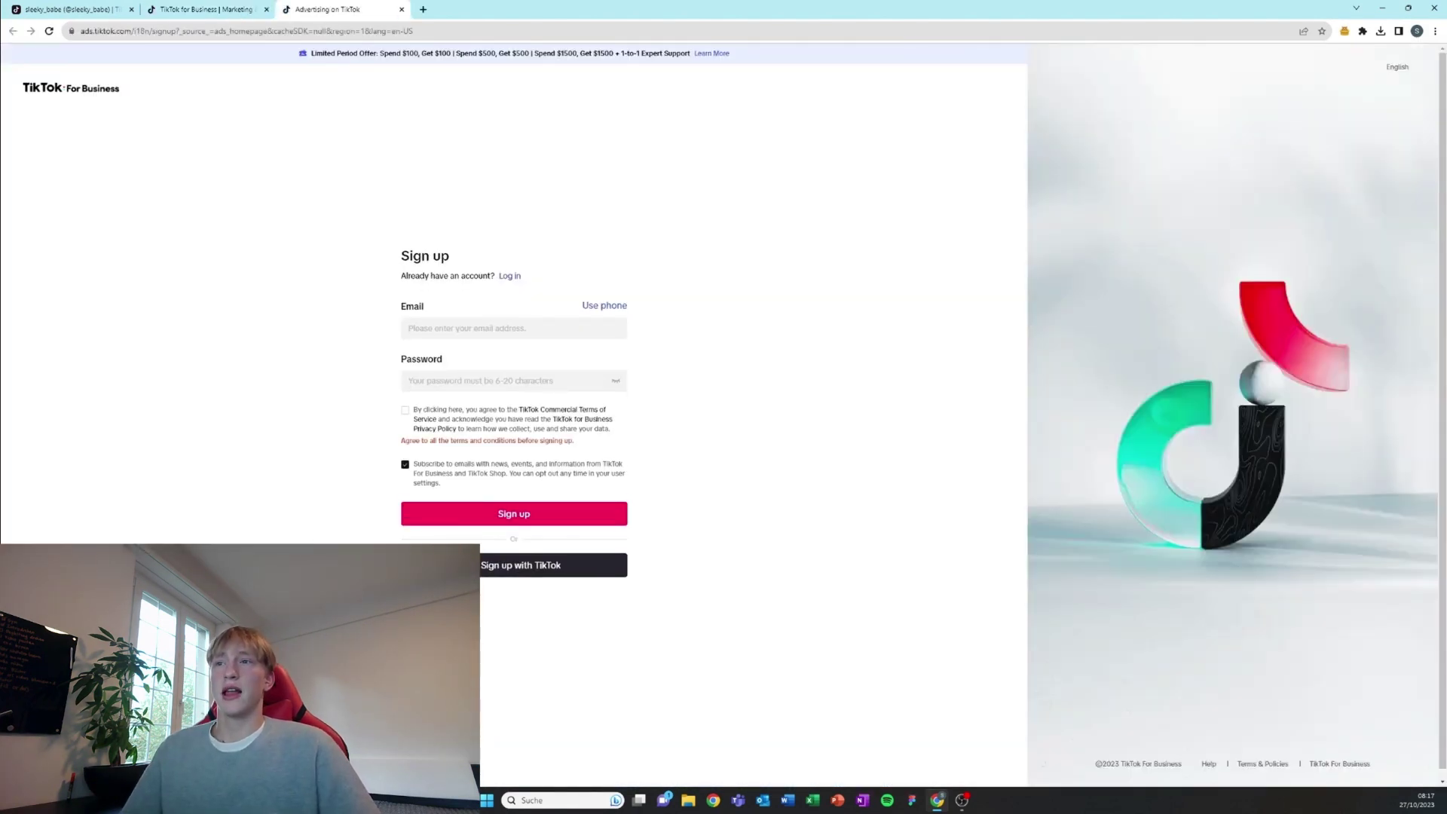
left_click(405, 410)
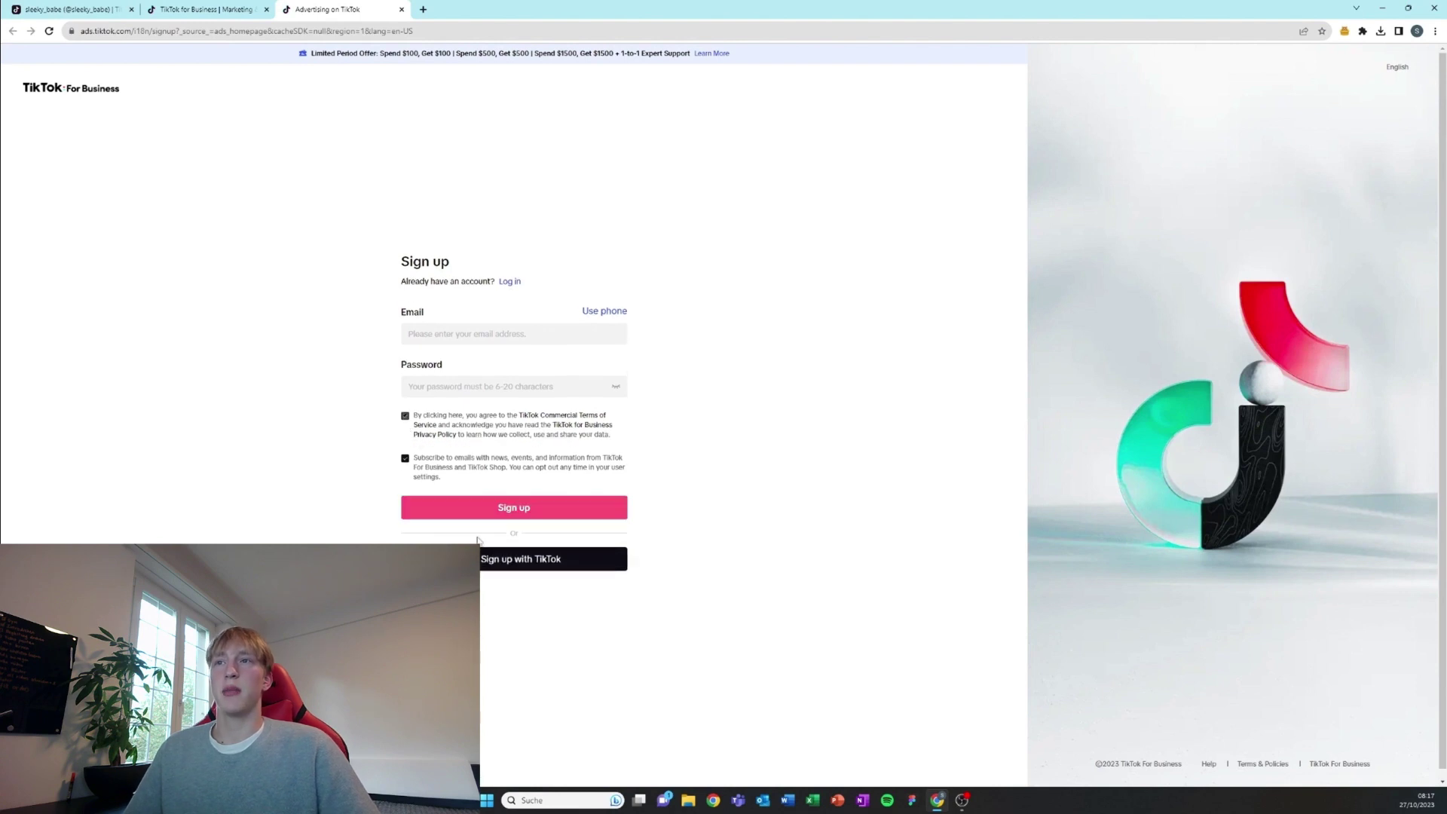
left_click(520, 565)
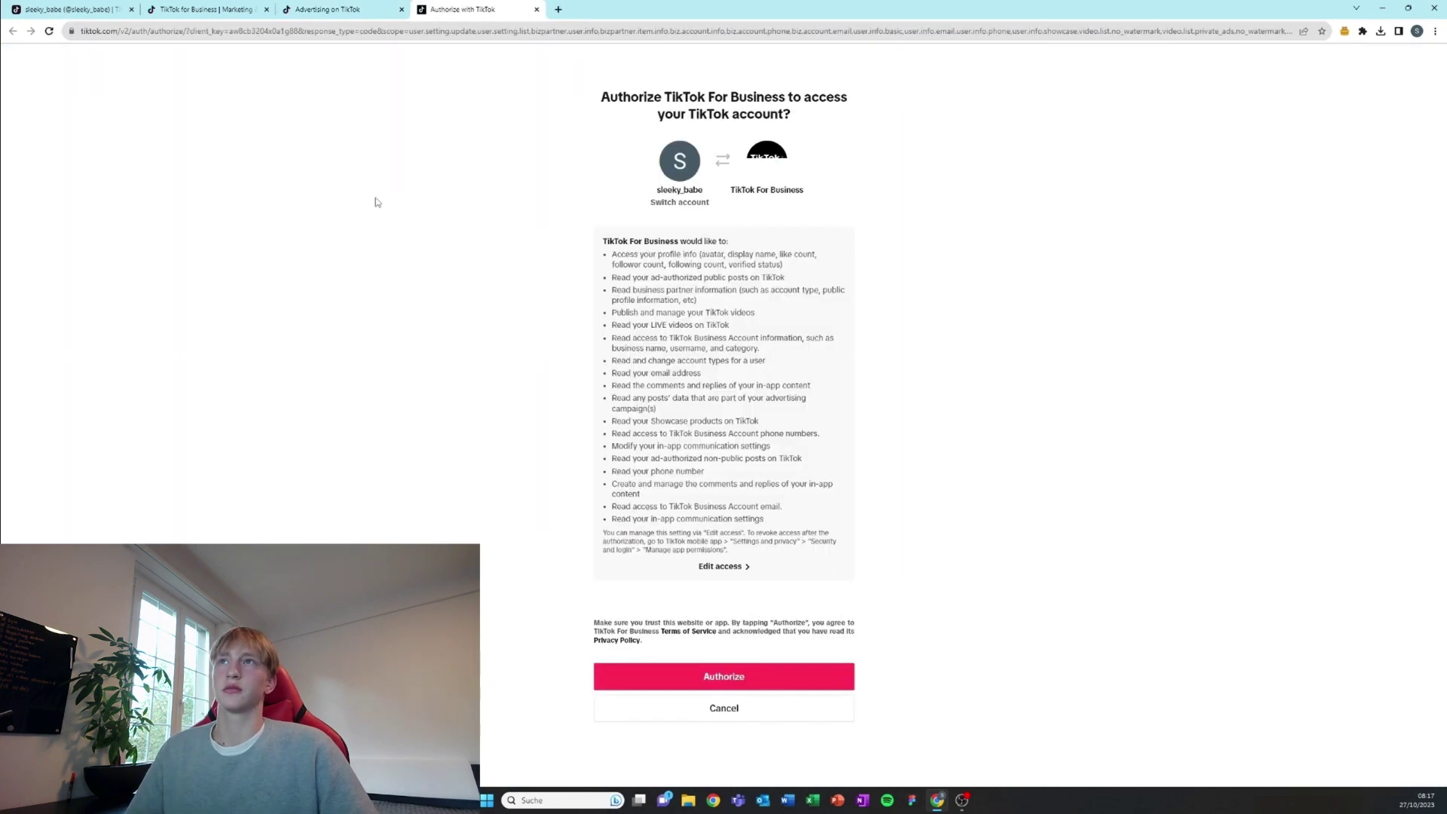
left_click(729, 692)
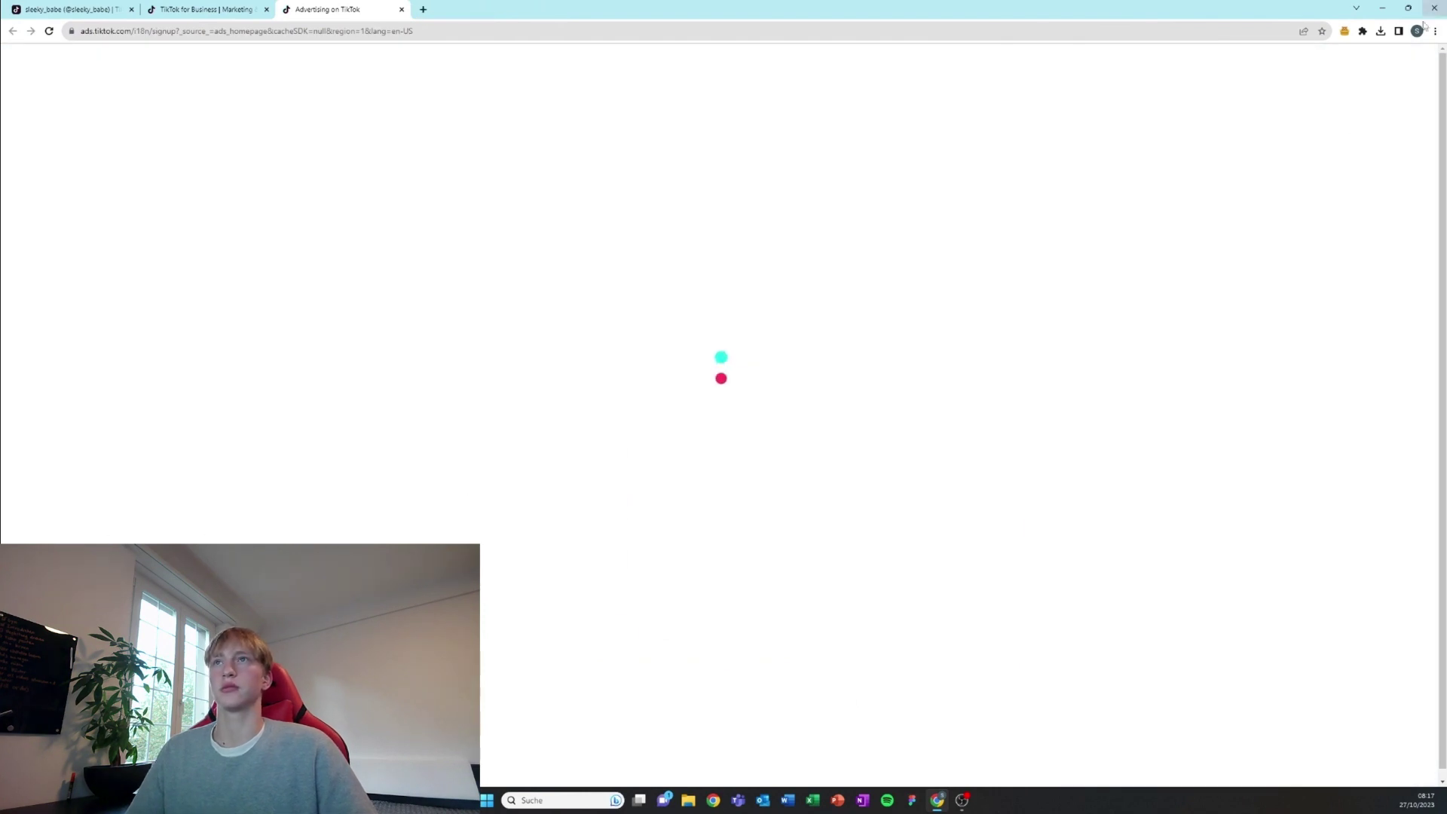
Enter the business name and accept the anti-discrimination ad policy.
left_click(447, 256)
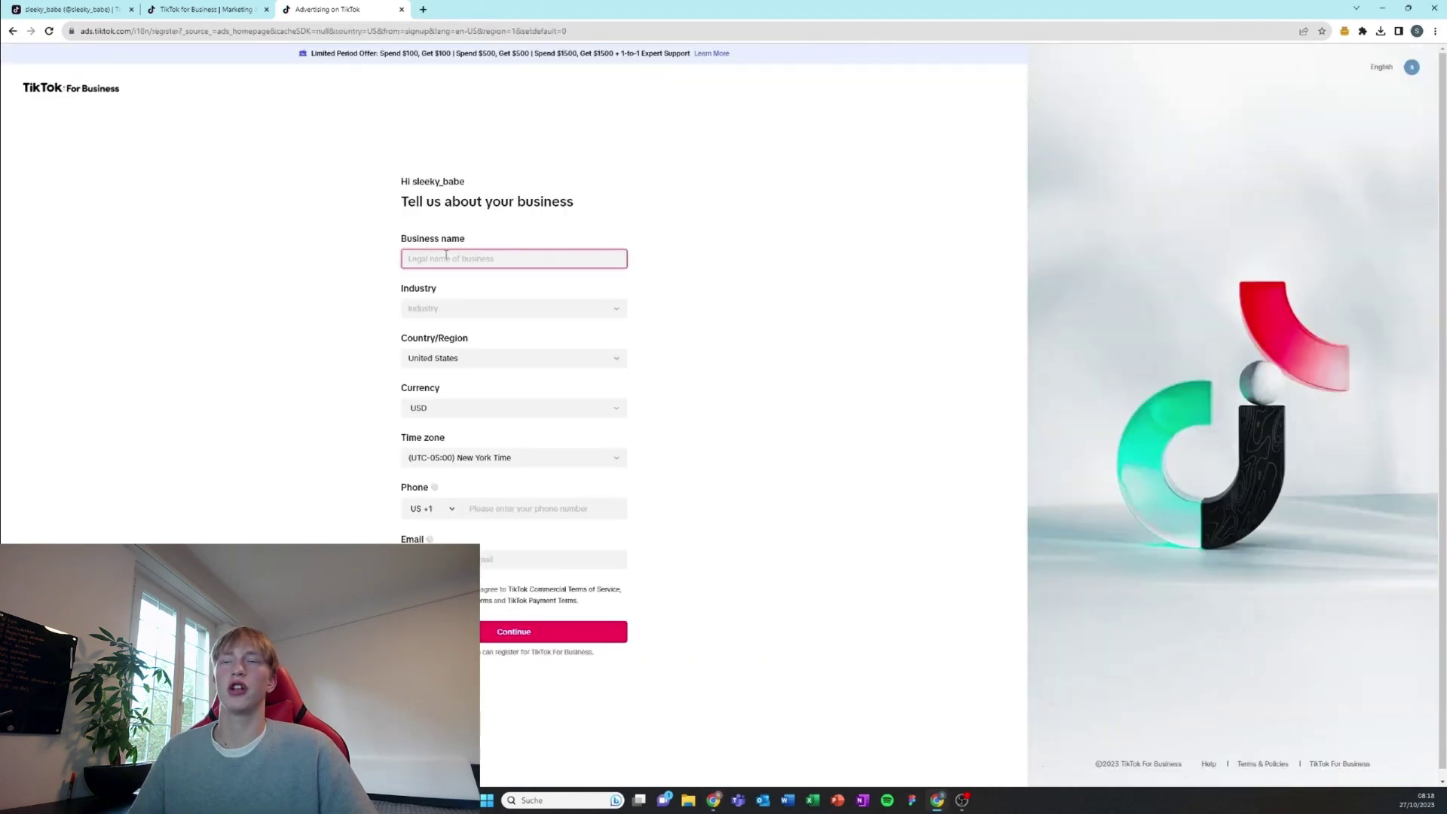
type("Sle")
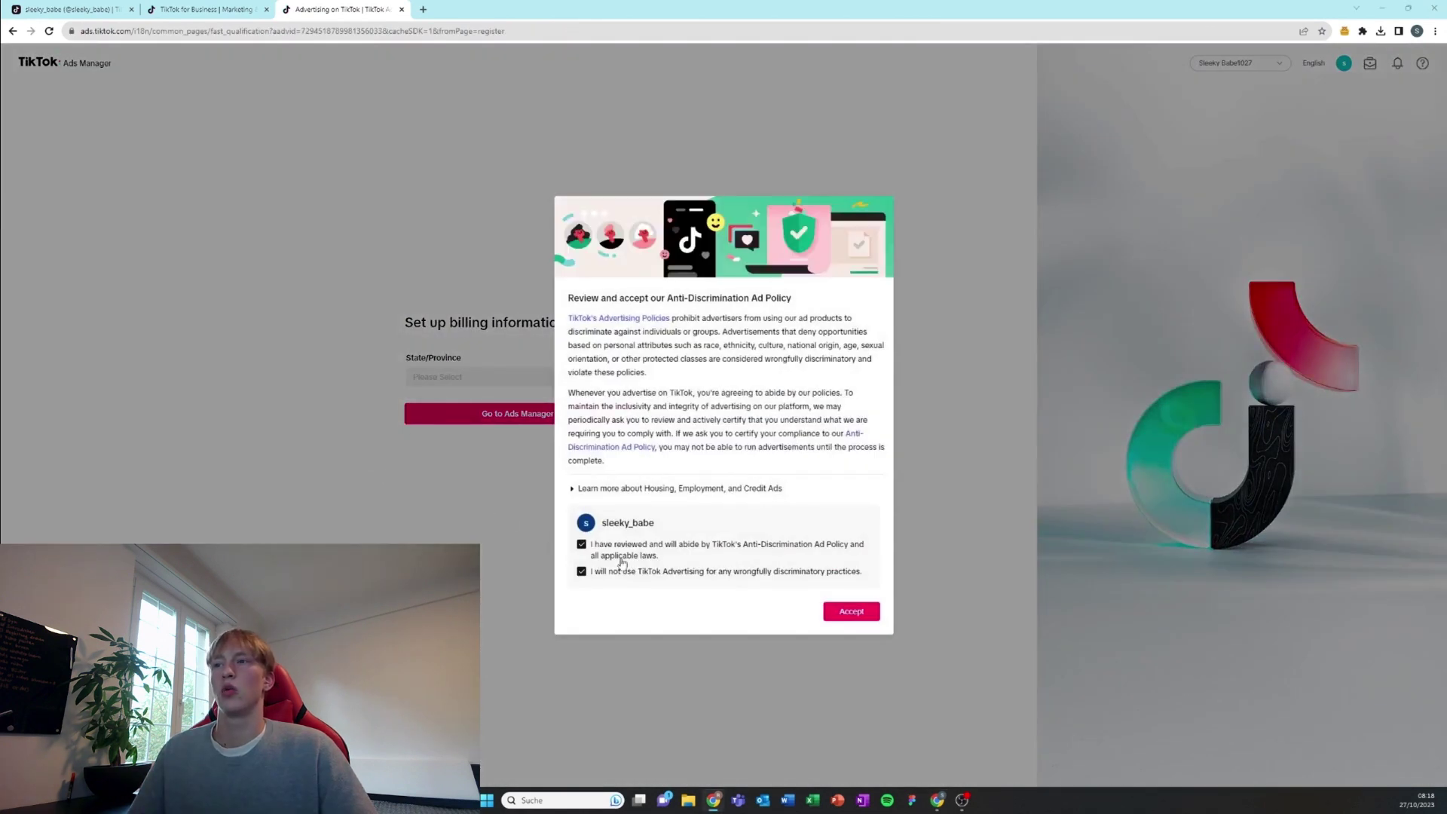
left_click(850, 612)
left_click(471, 381)
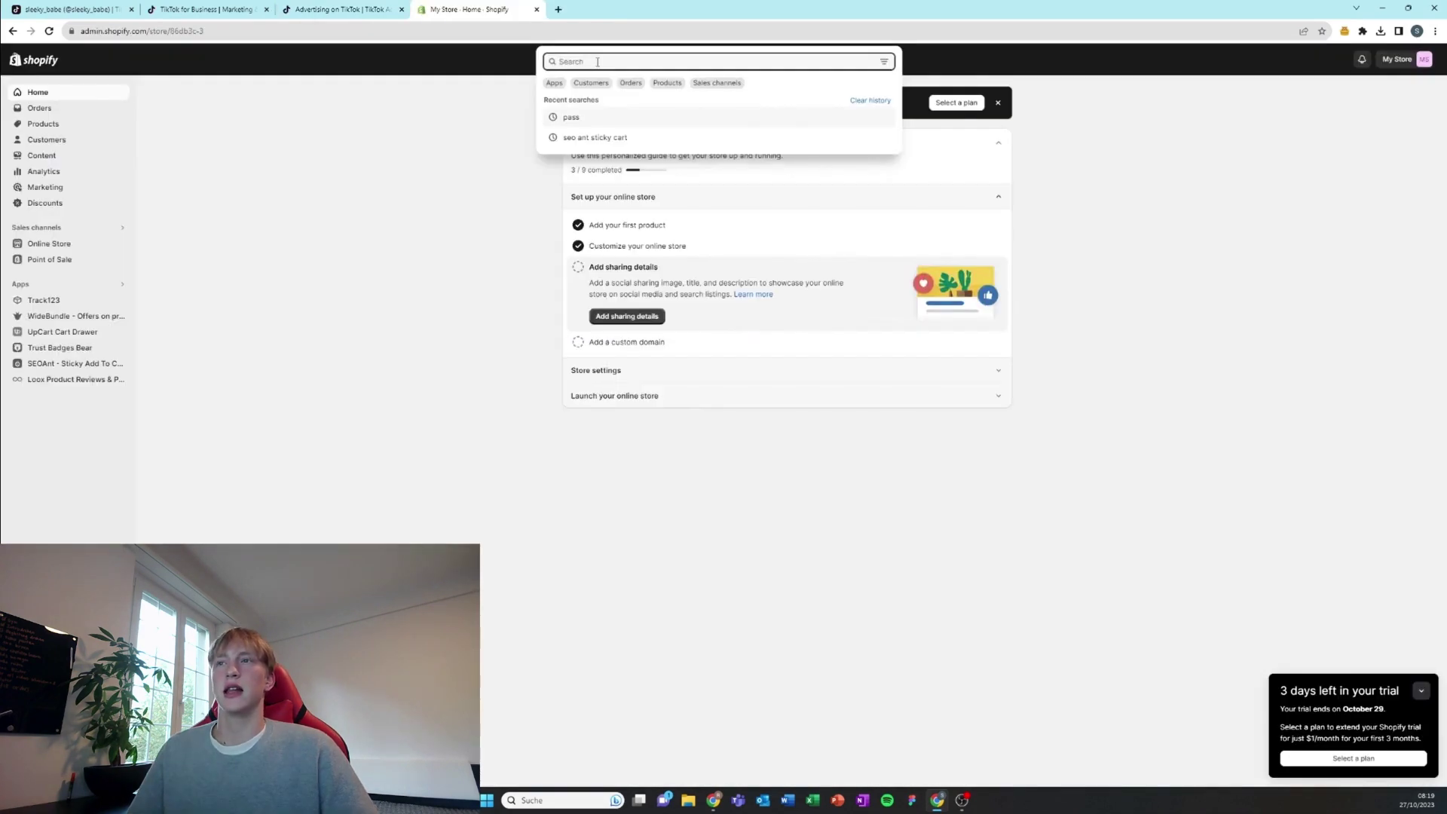
Search the Shopify App Store for 'tiktok' and open the official TikTok app listing.
type("tiktok")
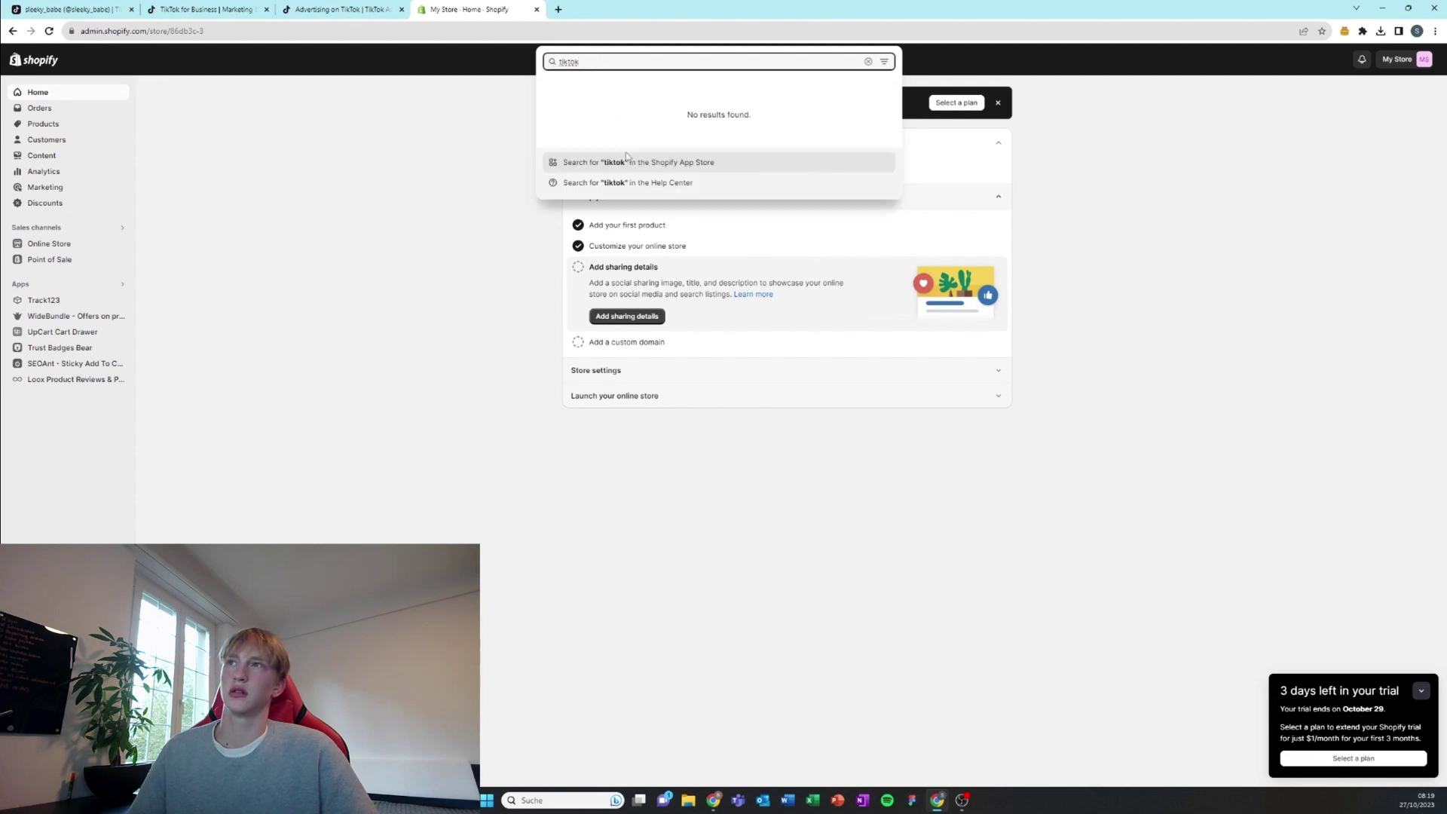
left_click(627, 162)
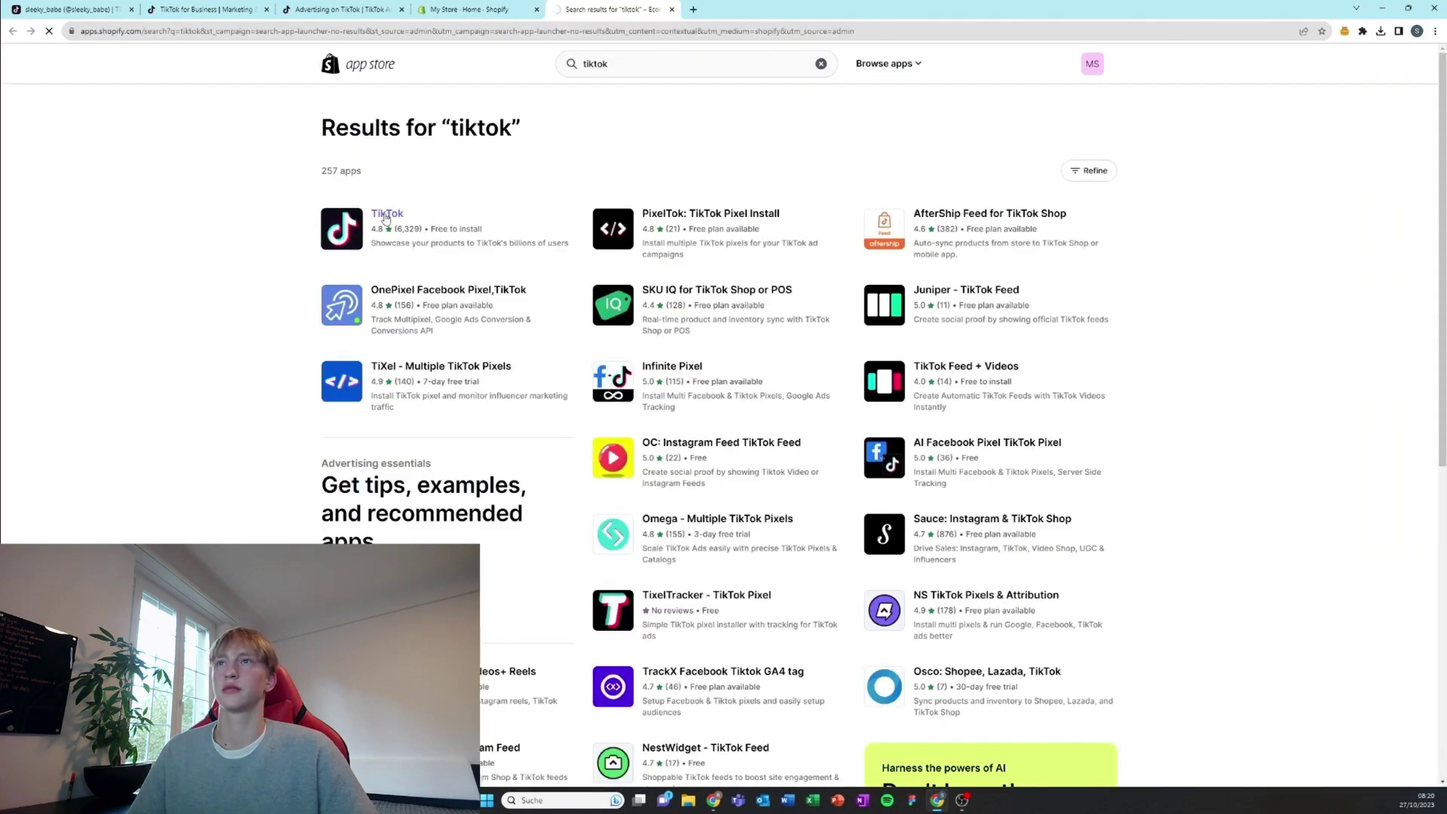
left_click(386, 214)
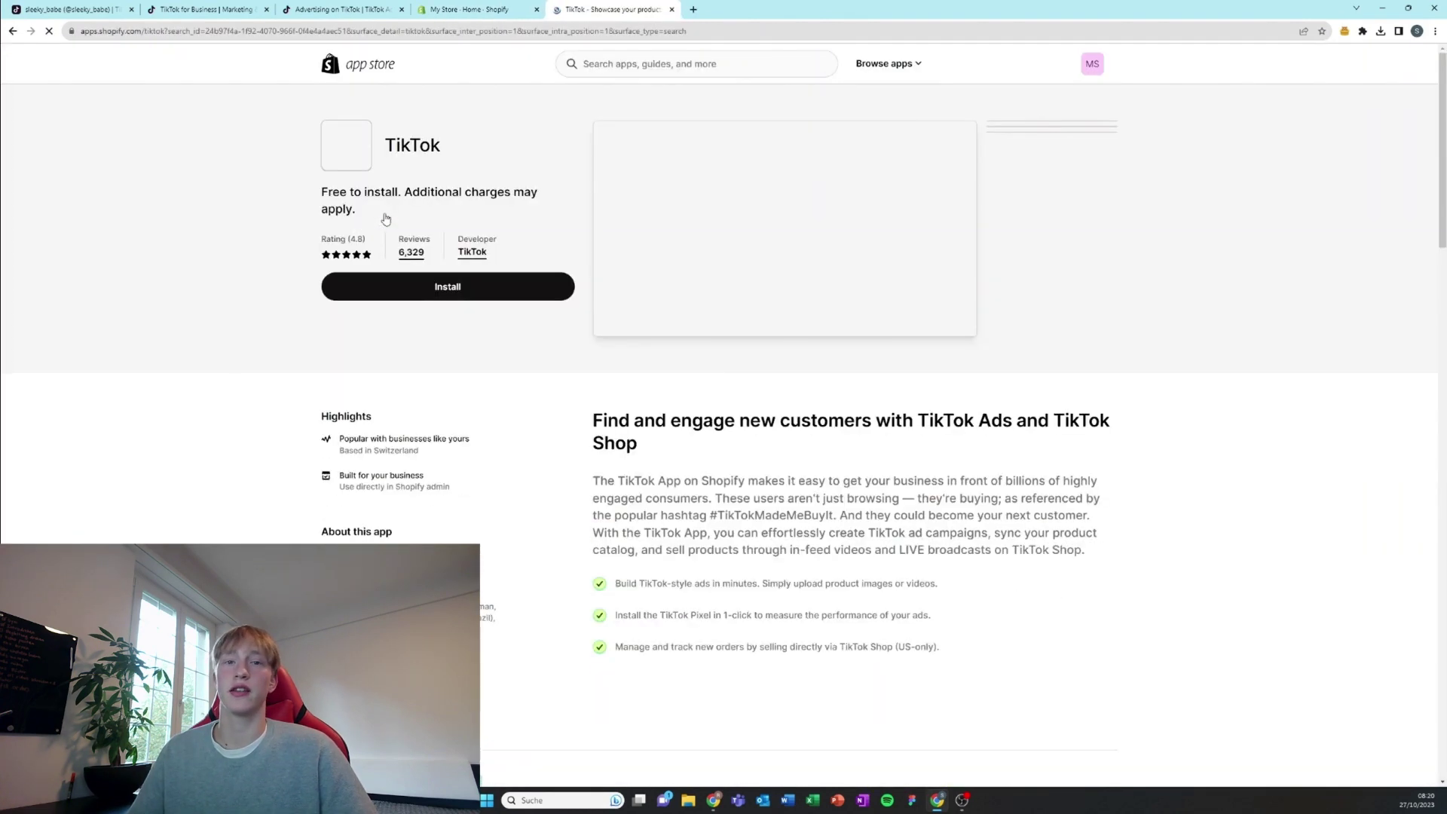
Install the TikTok app and connect TikTok For Business and TikTok Ads Manager.
left_click(486, 288)
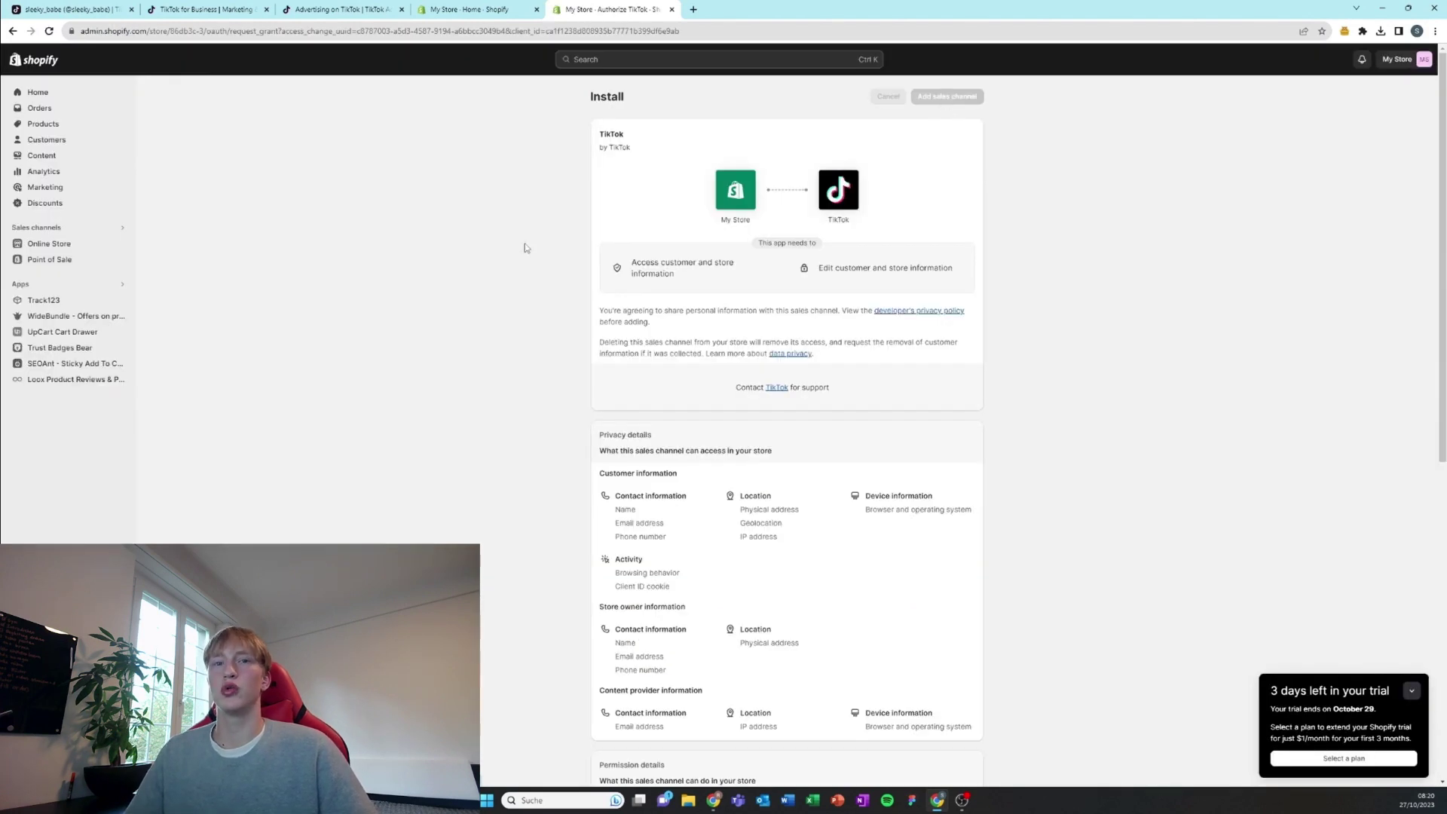
left_click(909, 236)
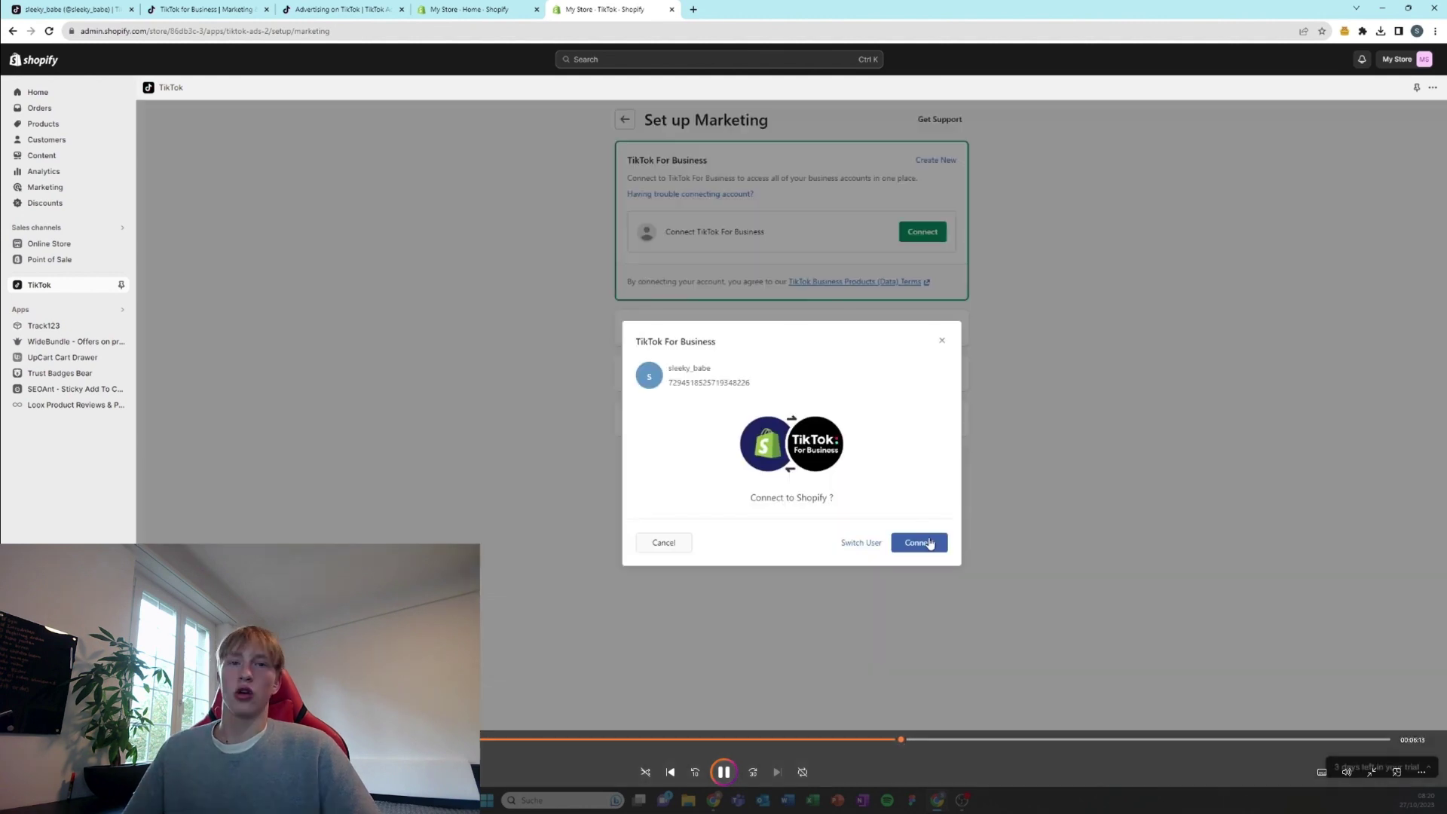
left_click(920, 542)
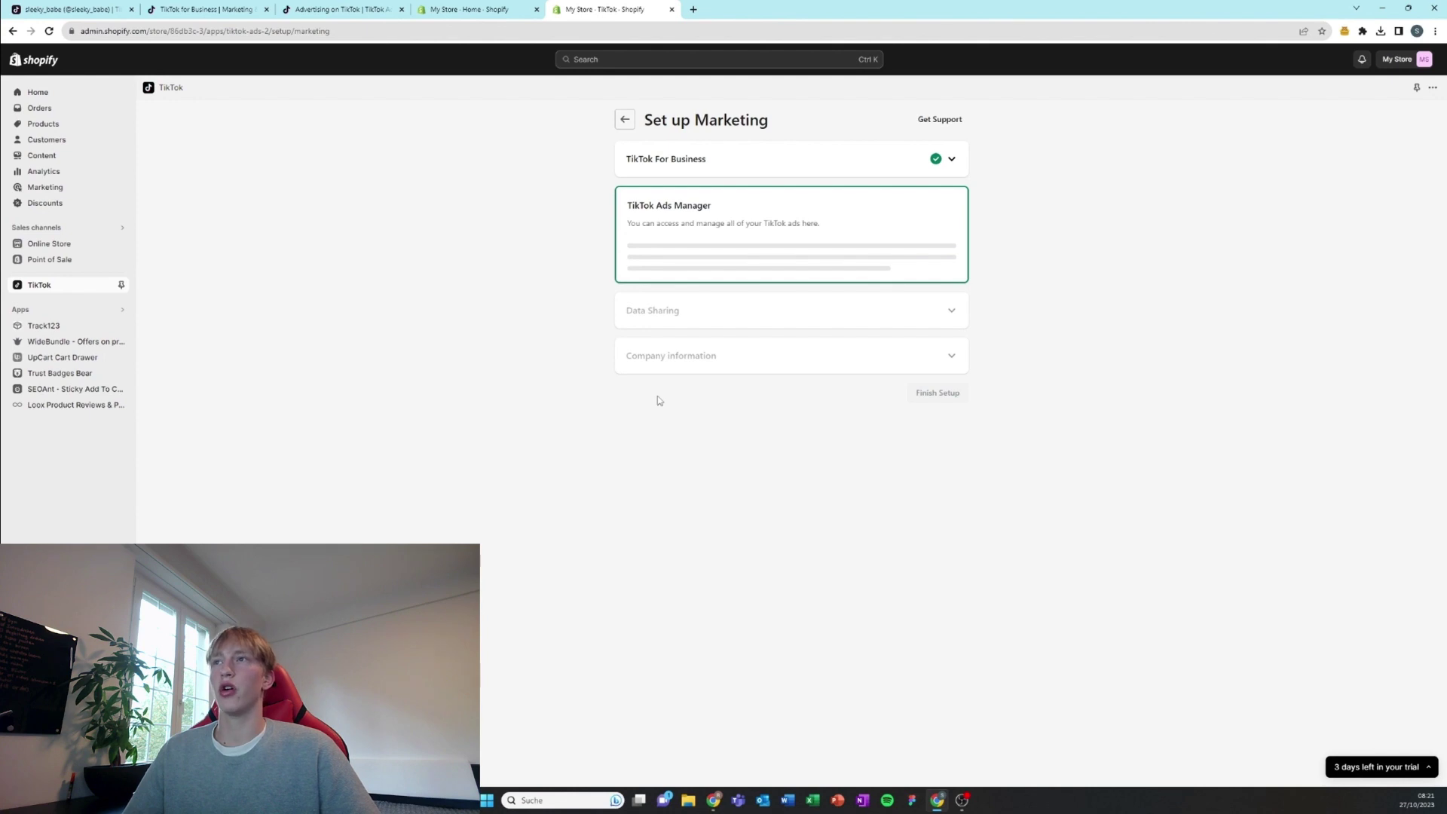
left_click(922, 265)
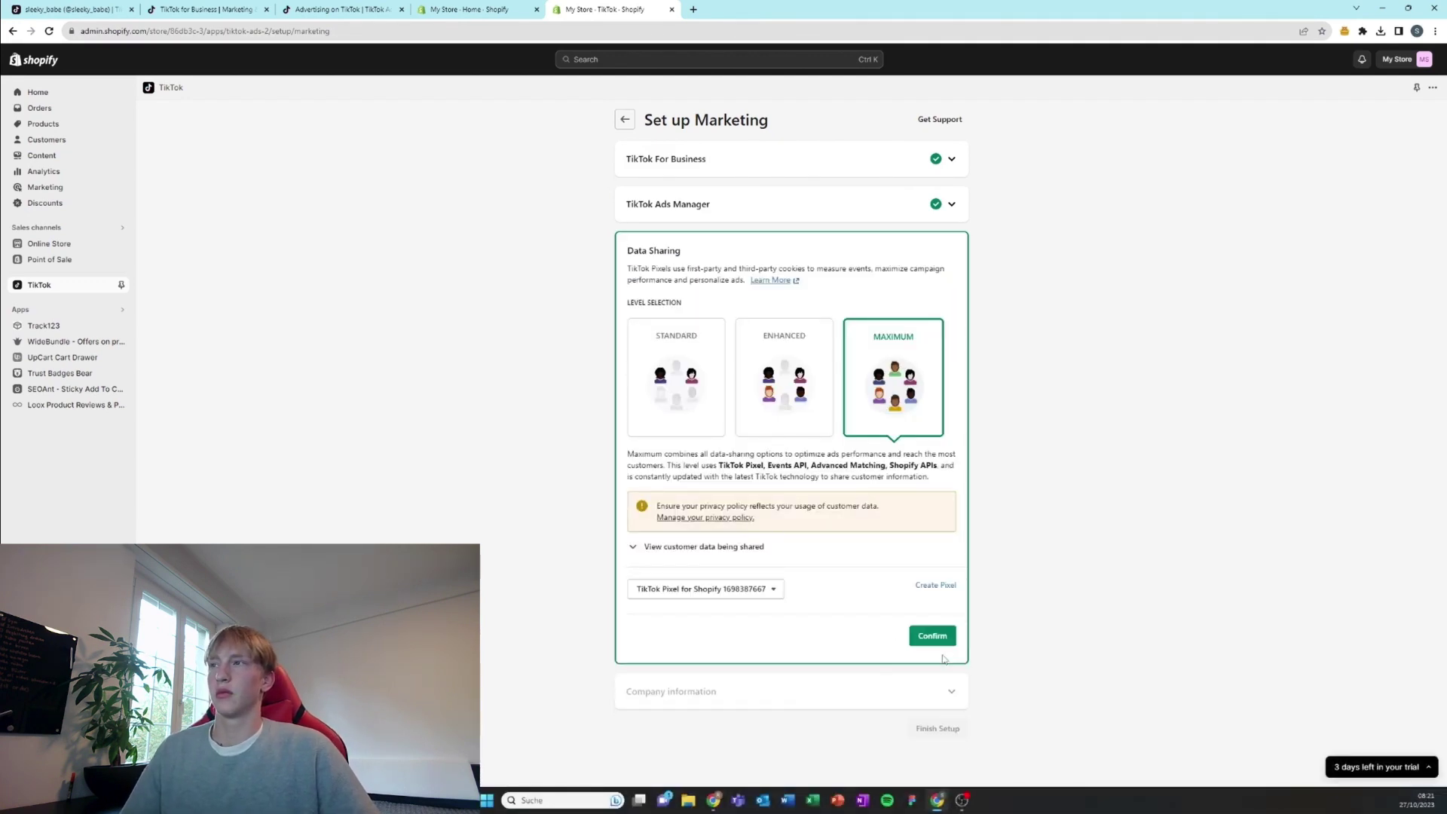
Confirm Maximum data sharing for the TikTok pixel and finish the marketing setup.
left_click(932, 637)
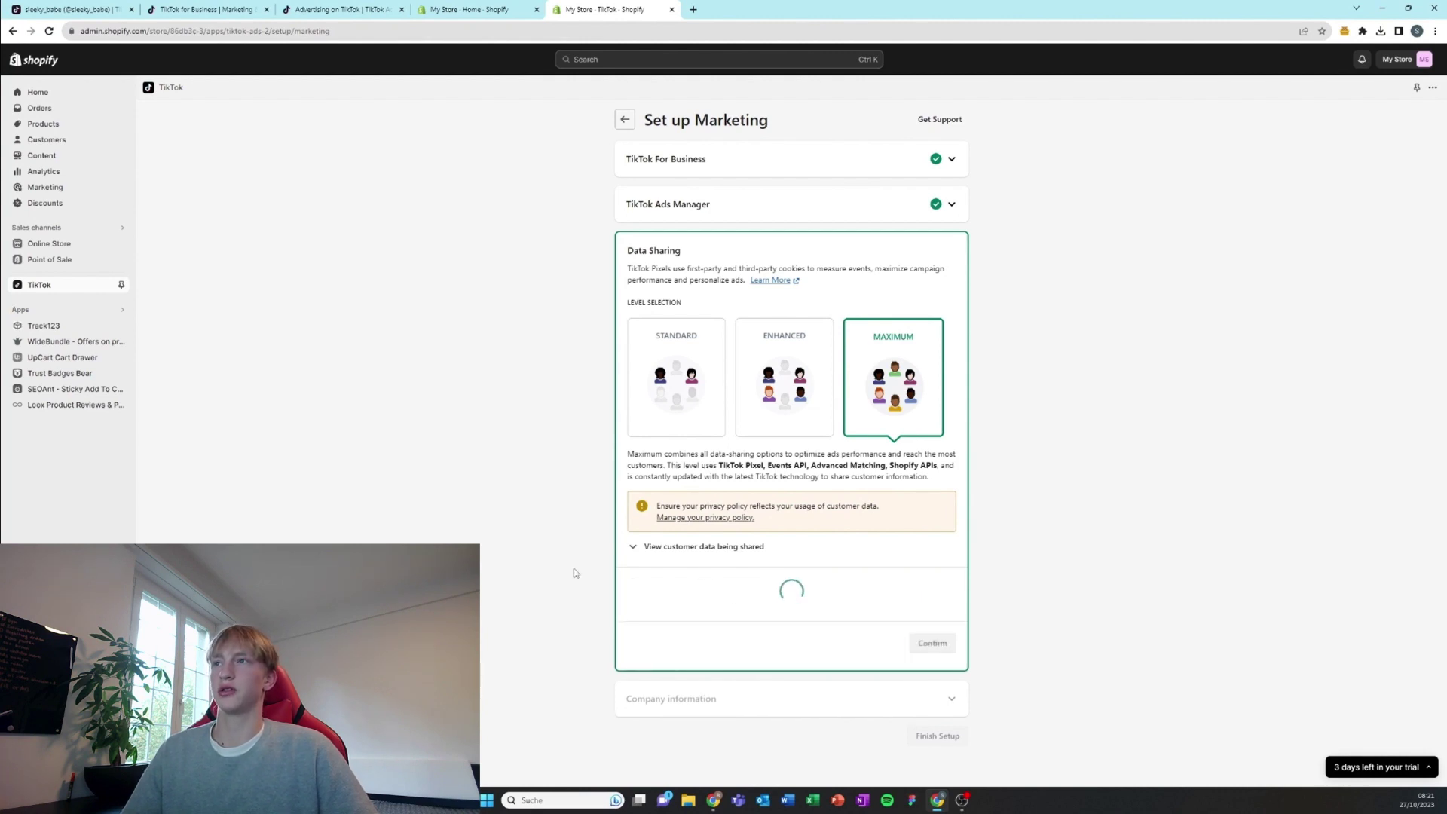
left_click(937, 330)
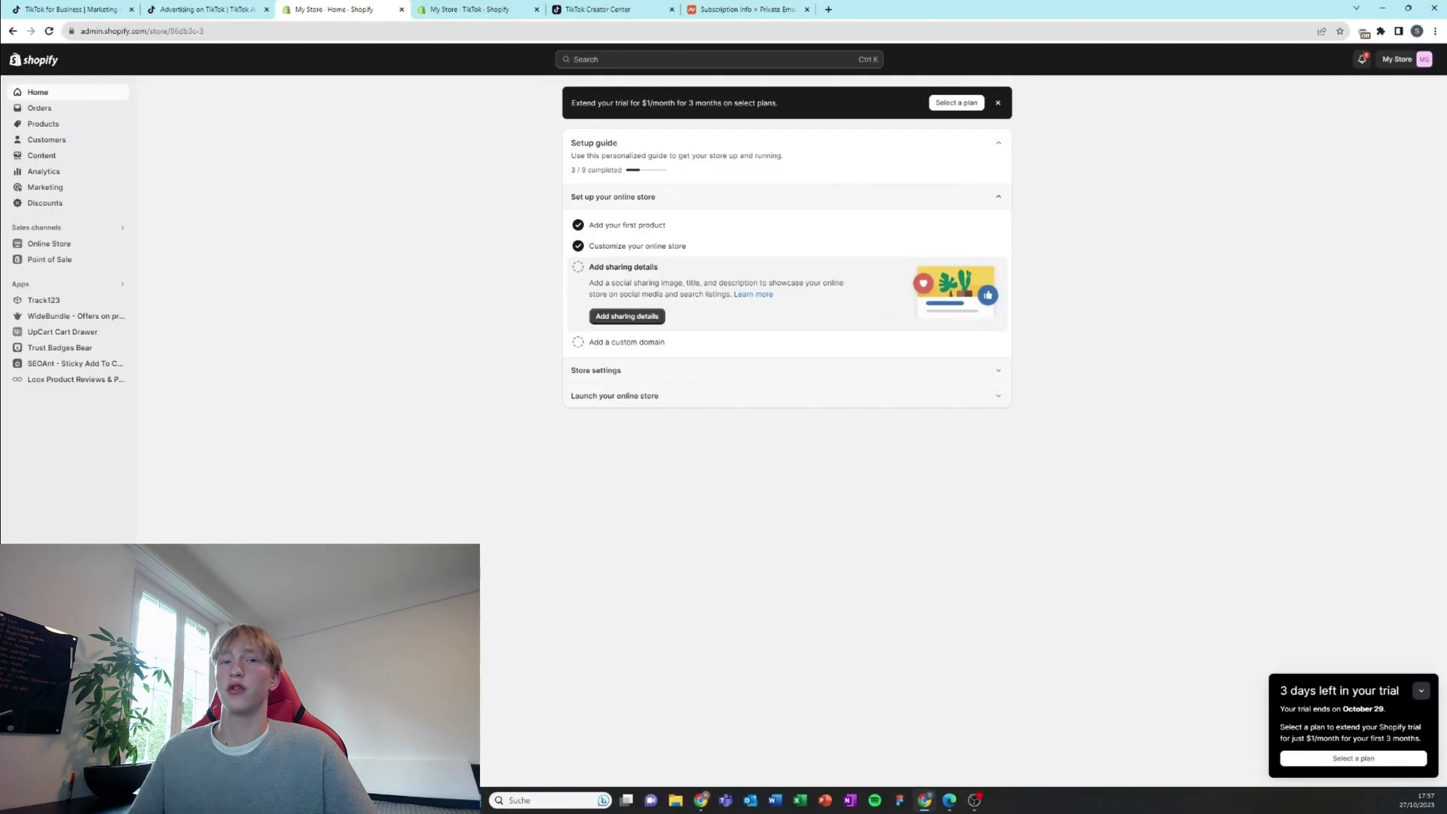
Connect the existing domain sleekybabe.com in the store's domain settings.
left_click(443, 420)
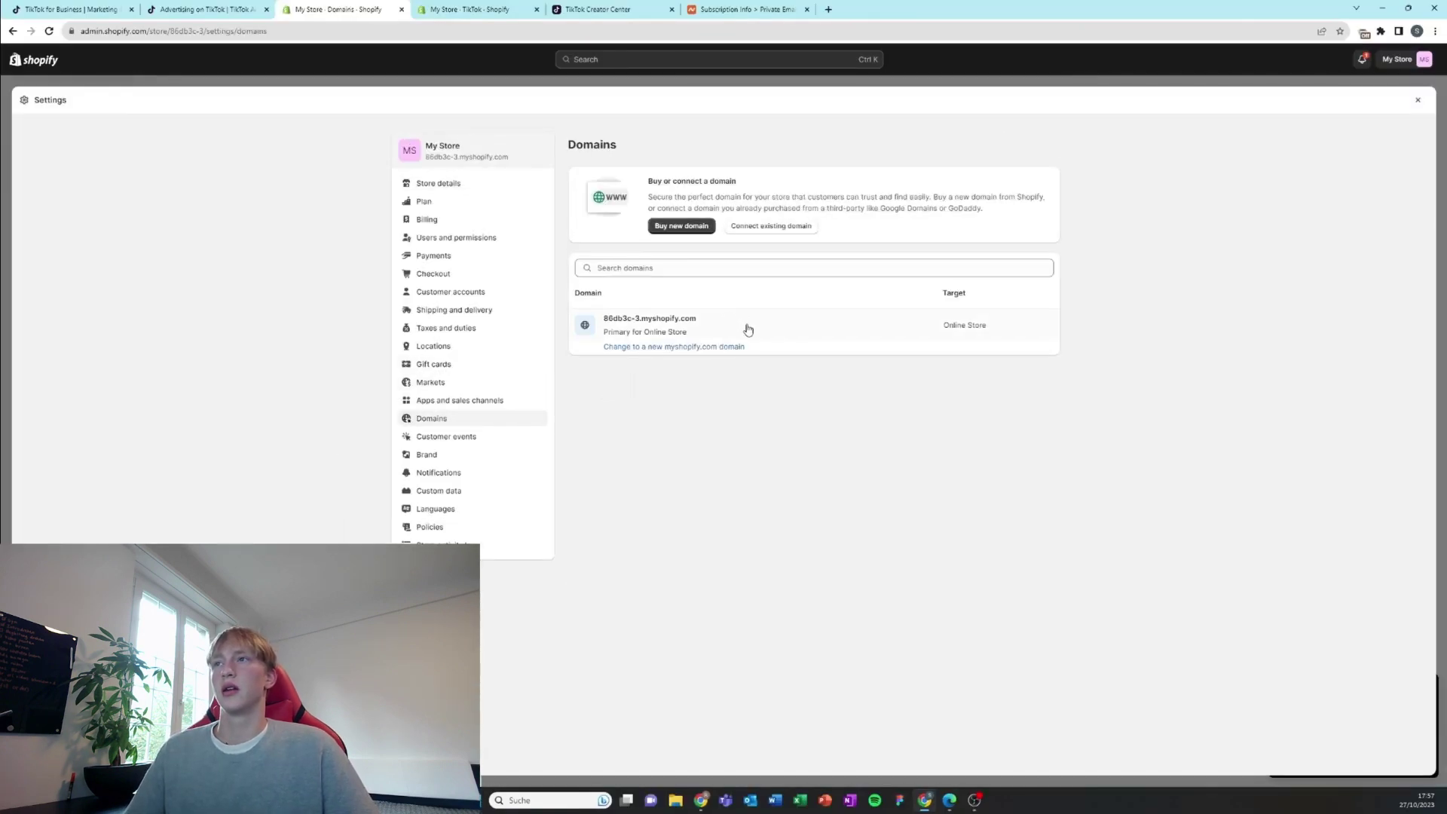
left_click(746, 228)
type("sleekybabe")
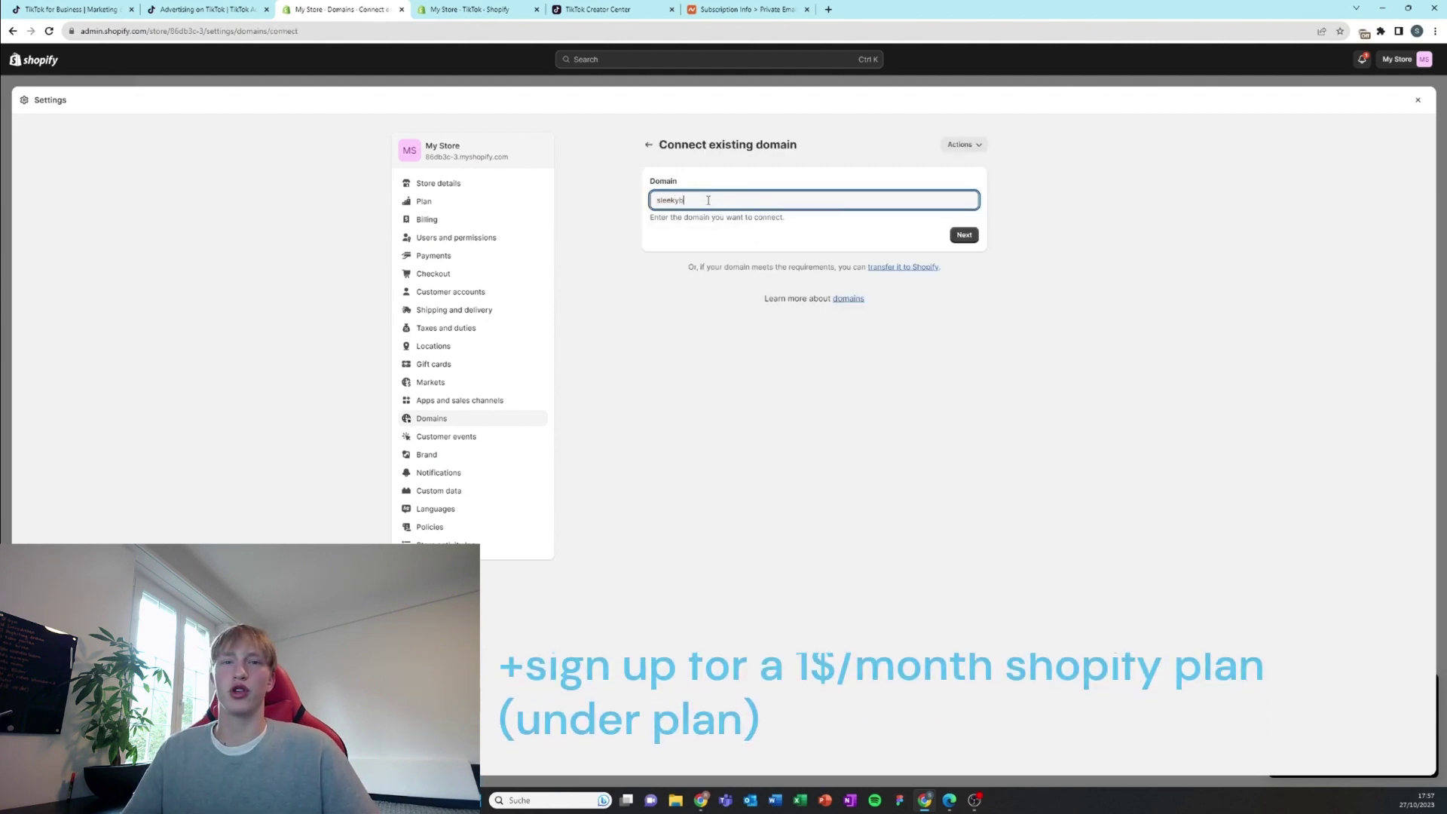
type(".com")
left_click(963, 234)
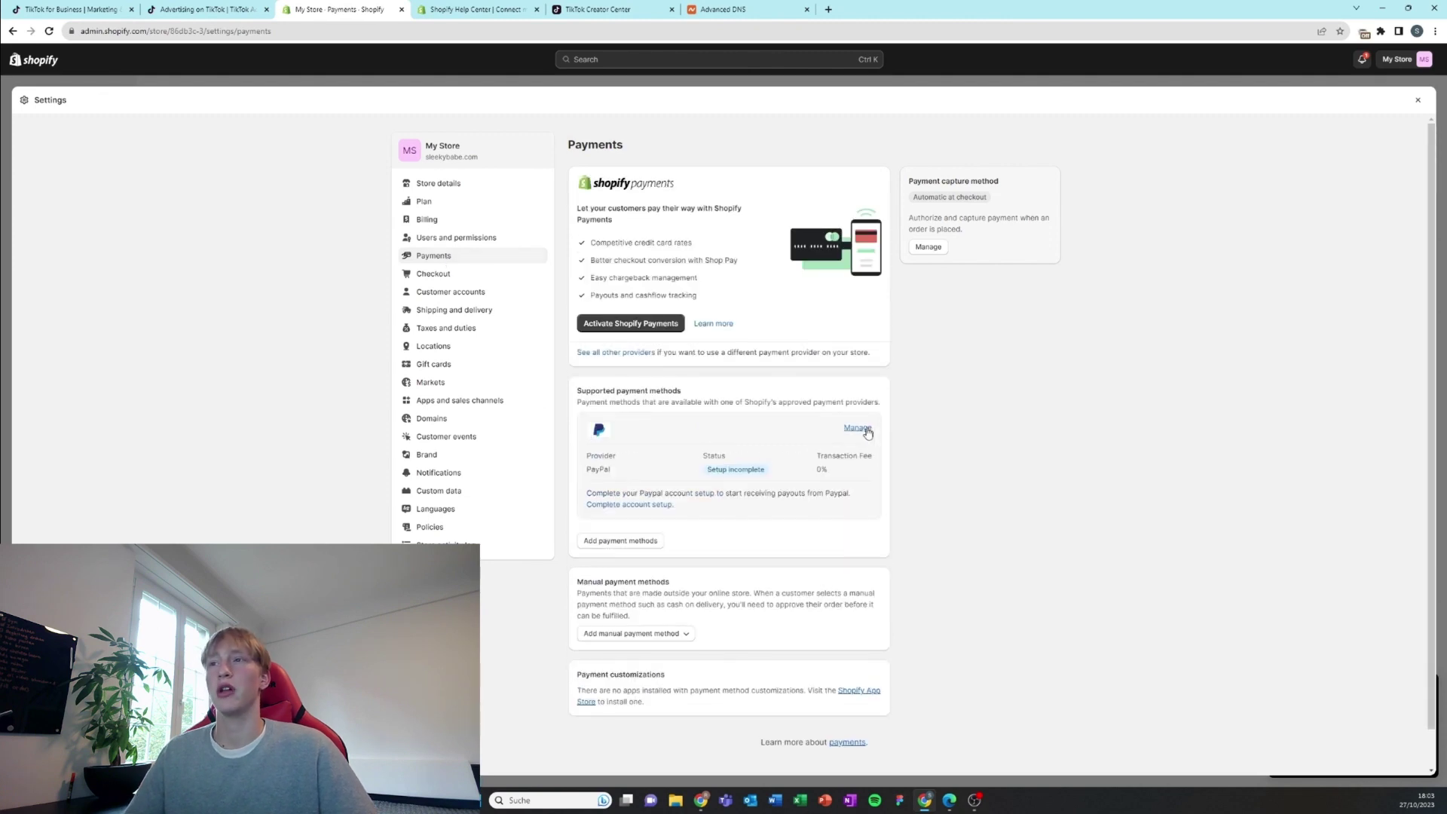
Complete the PayPal account sign-up from the payment settings and return to Shopify.
left_click(856, 428)
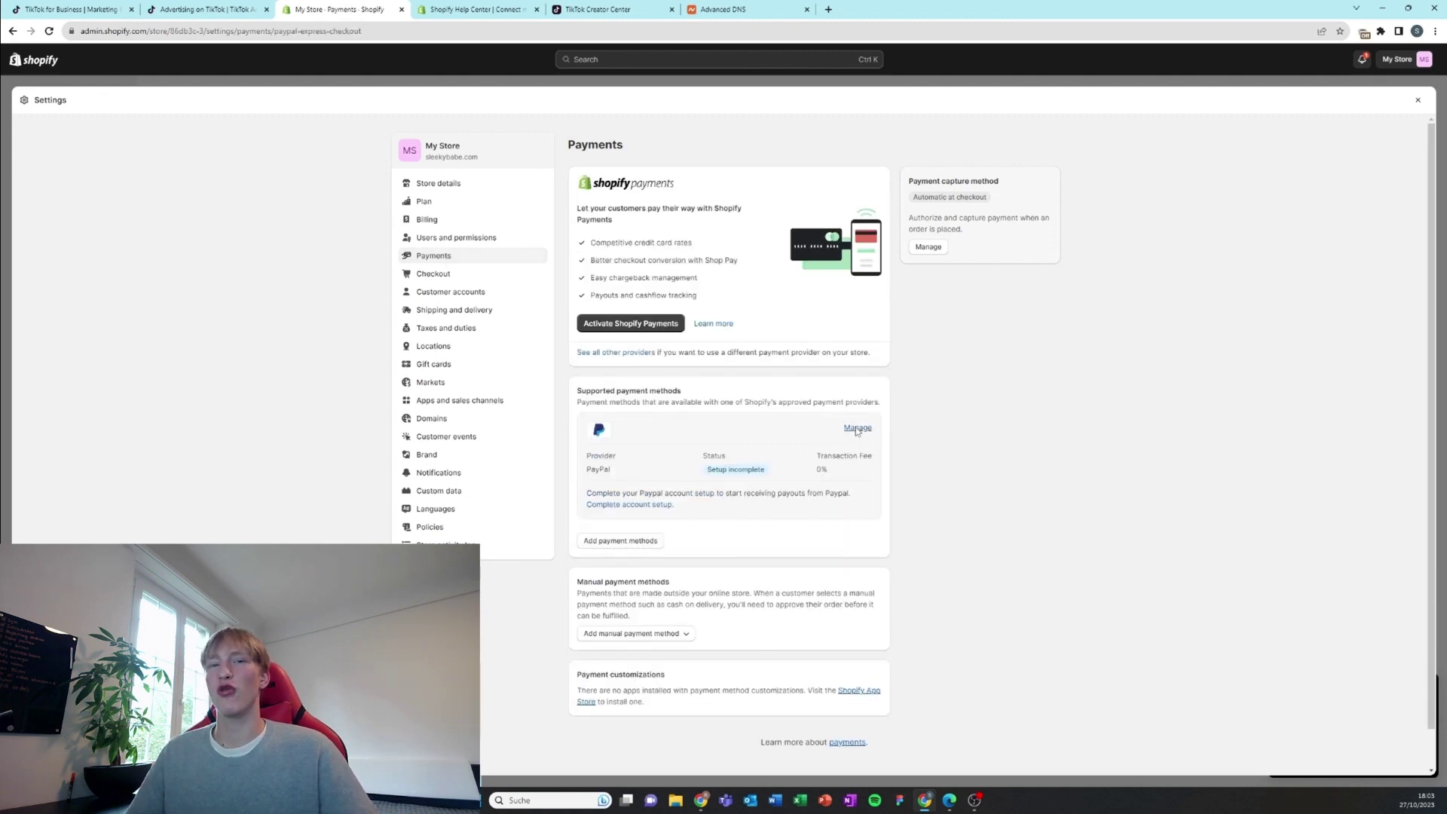
left_click(701, 209)
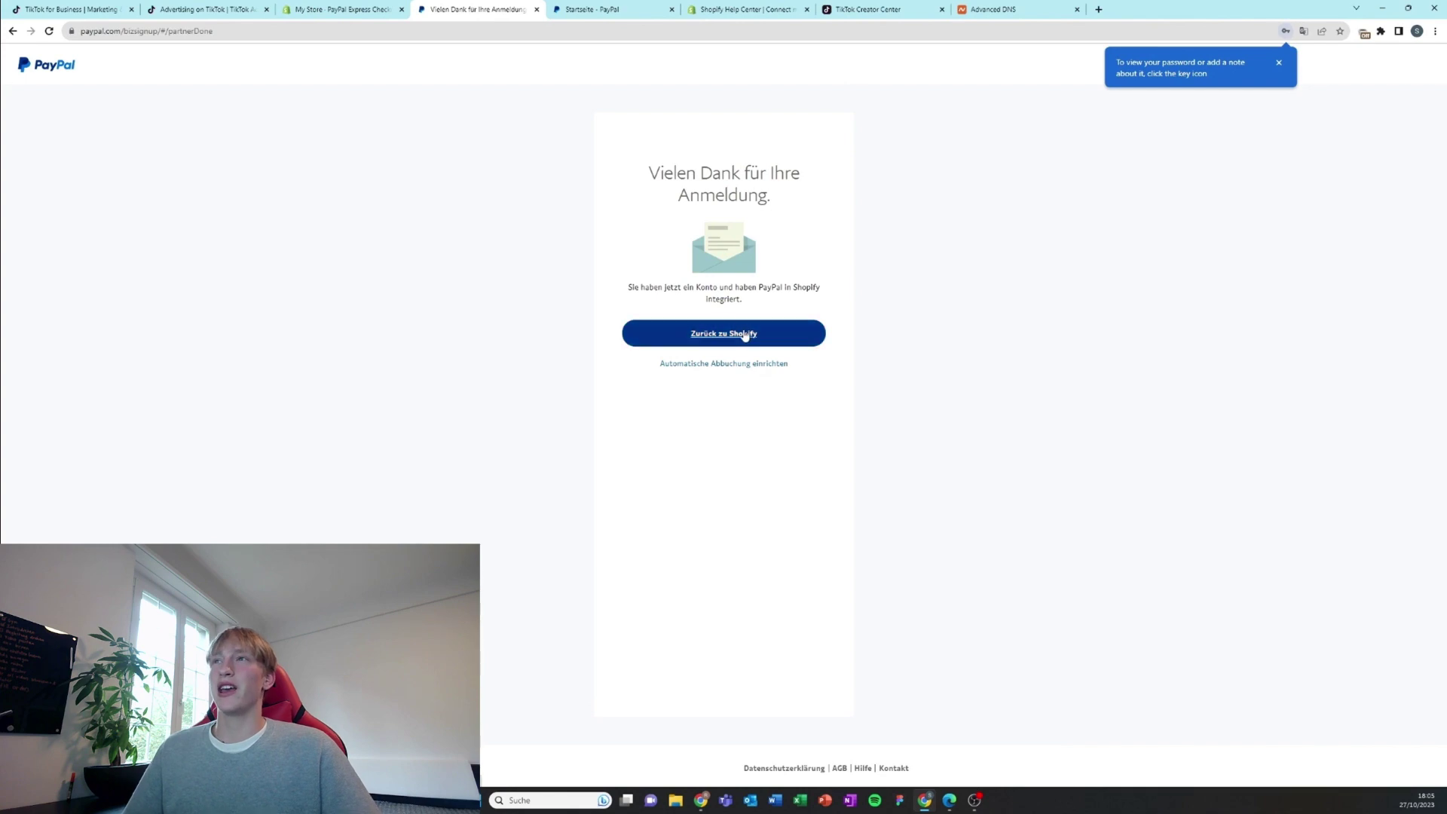
left_click(740, 332)
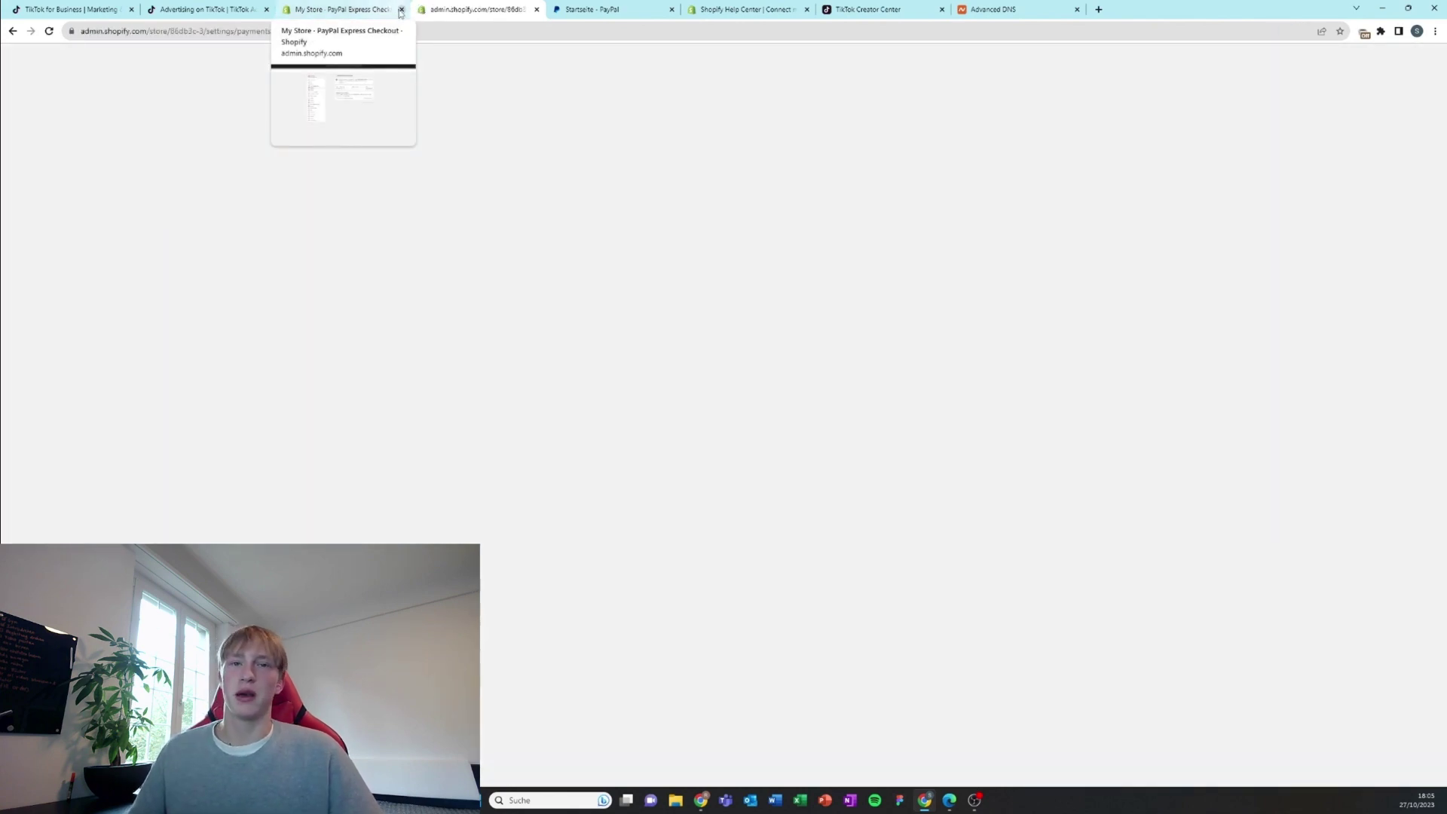
Close the leftover PayPal tab, submit the business address, and start a Custom-mode TikTok campaign.
left_click(401, 11)
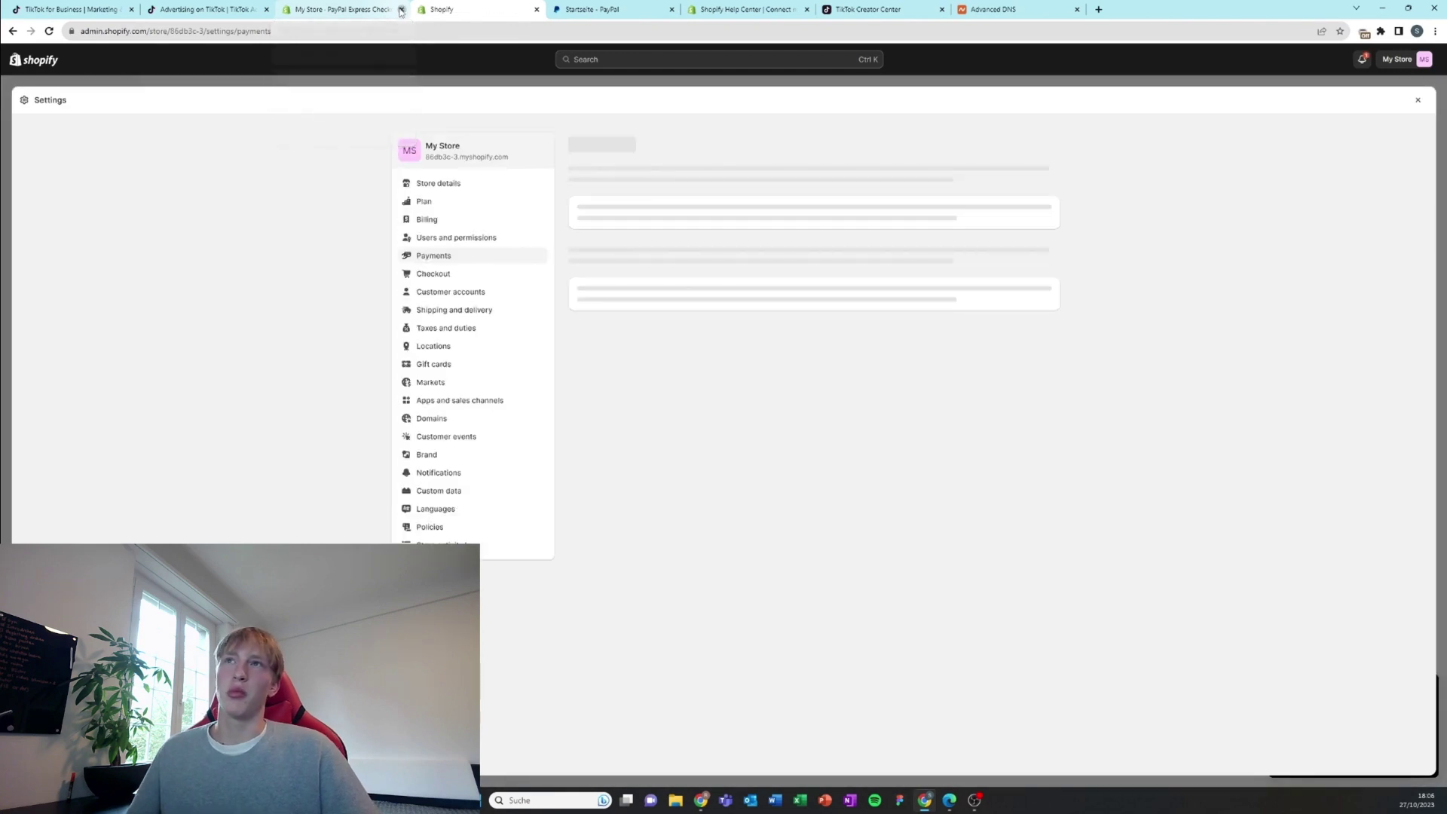
left_click(631, 329)
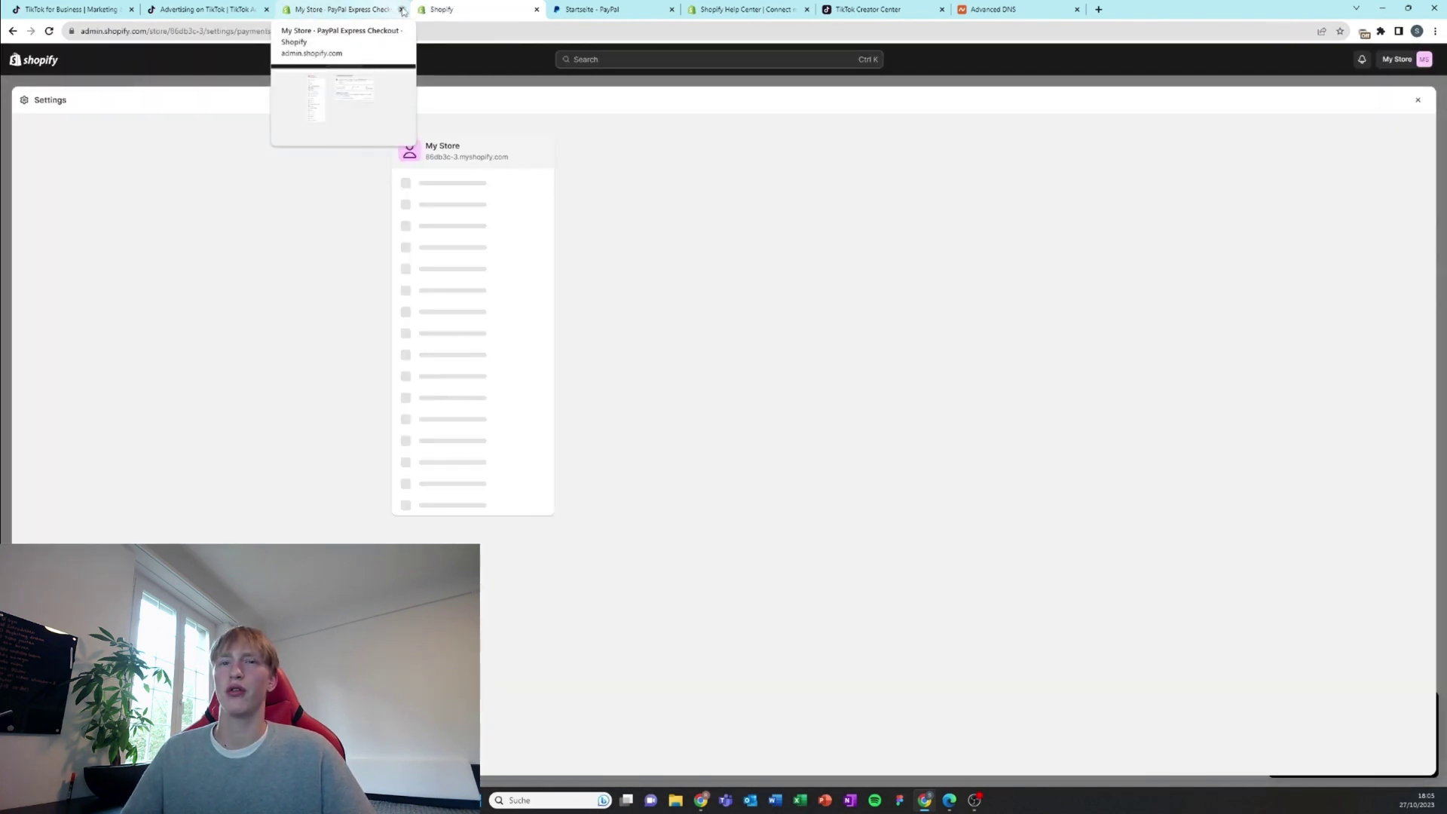
left_click(401, 11)
left_click(633, 327)
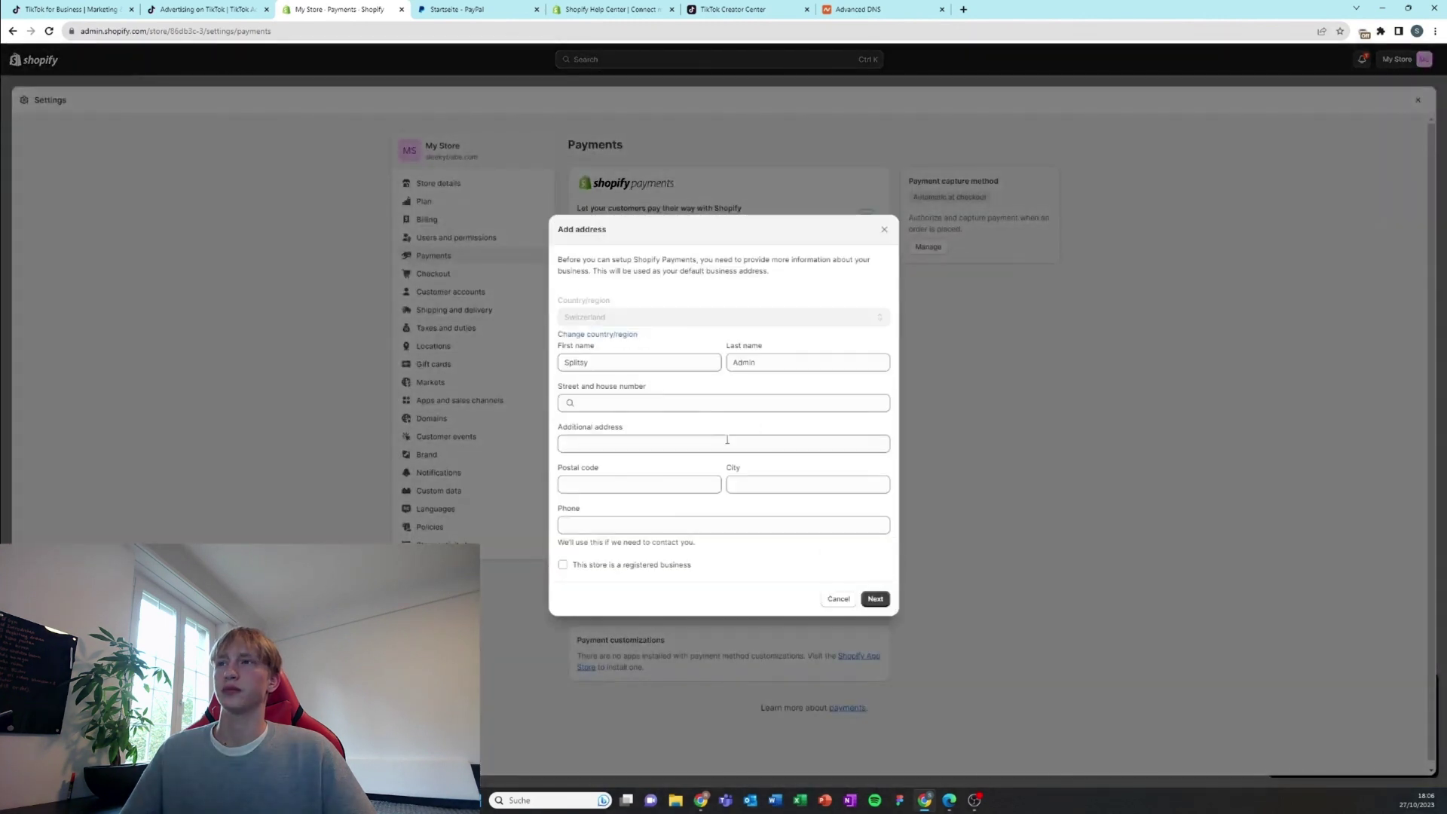
left_click(647, 358)
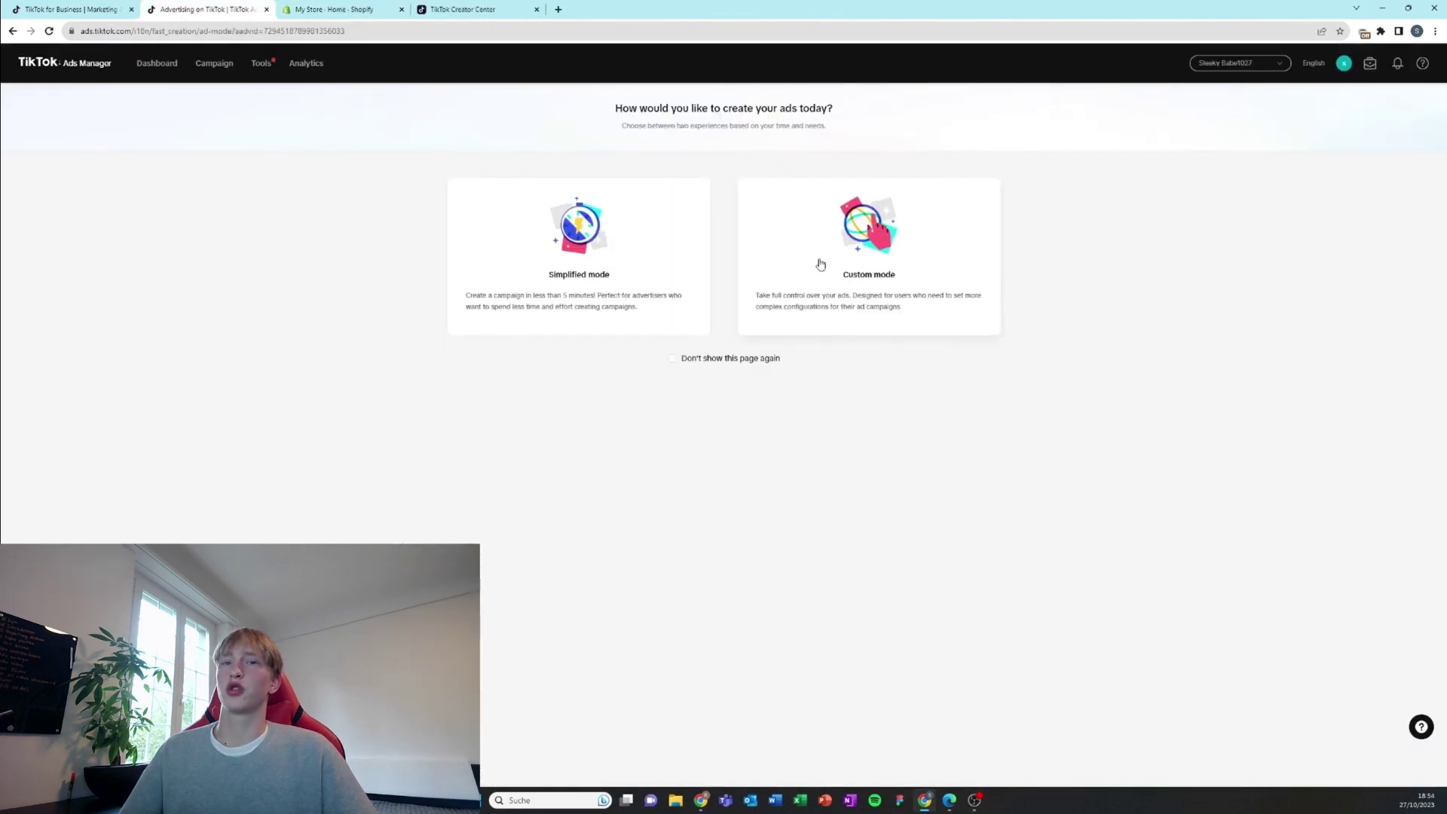
left_click(820, 264)
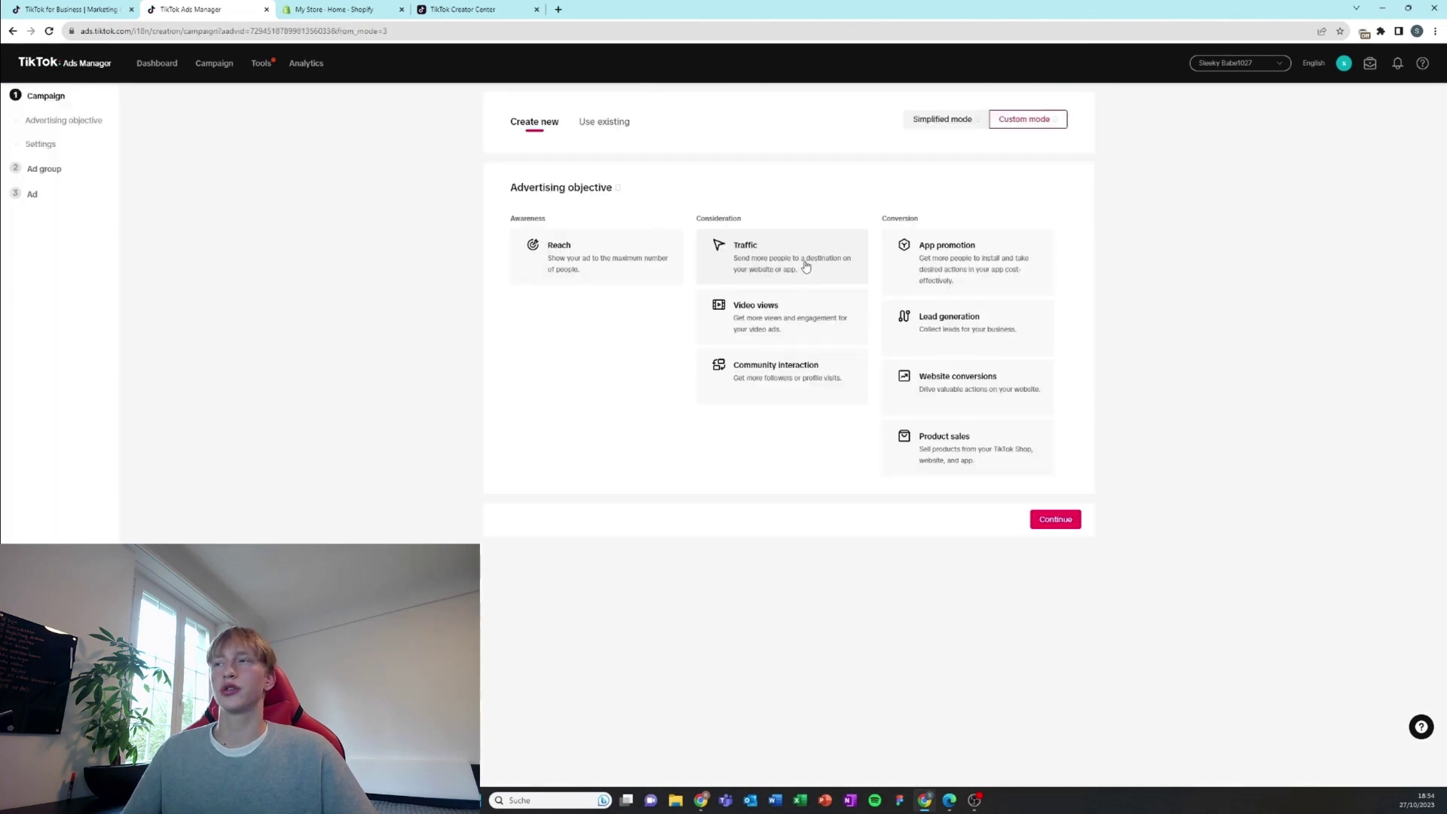
Choose the Website conversions objective and name the campaign Split End Trimmer.
left_click(953, 394)
scroll(655, 578, "down", 1)
triple_click(653, 639)
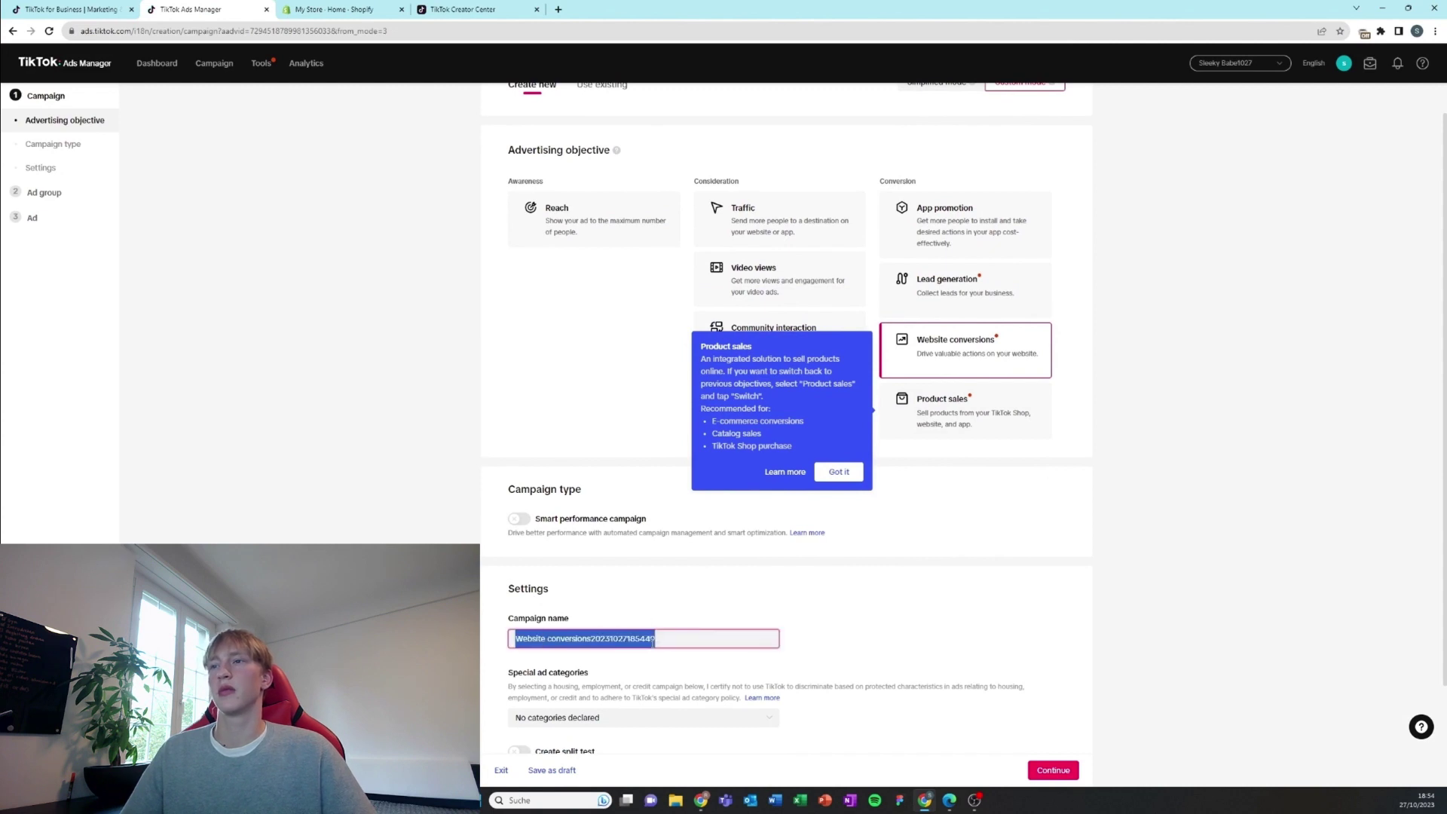
type("Split End Trimmer")
scroll(659, 639, "down", 2)
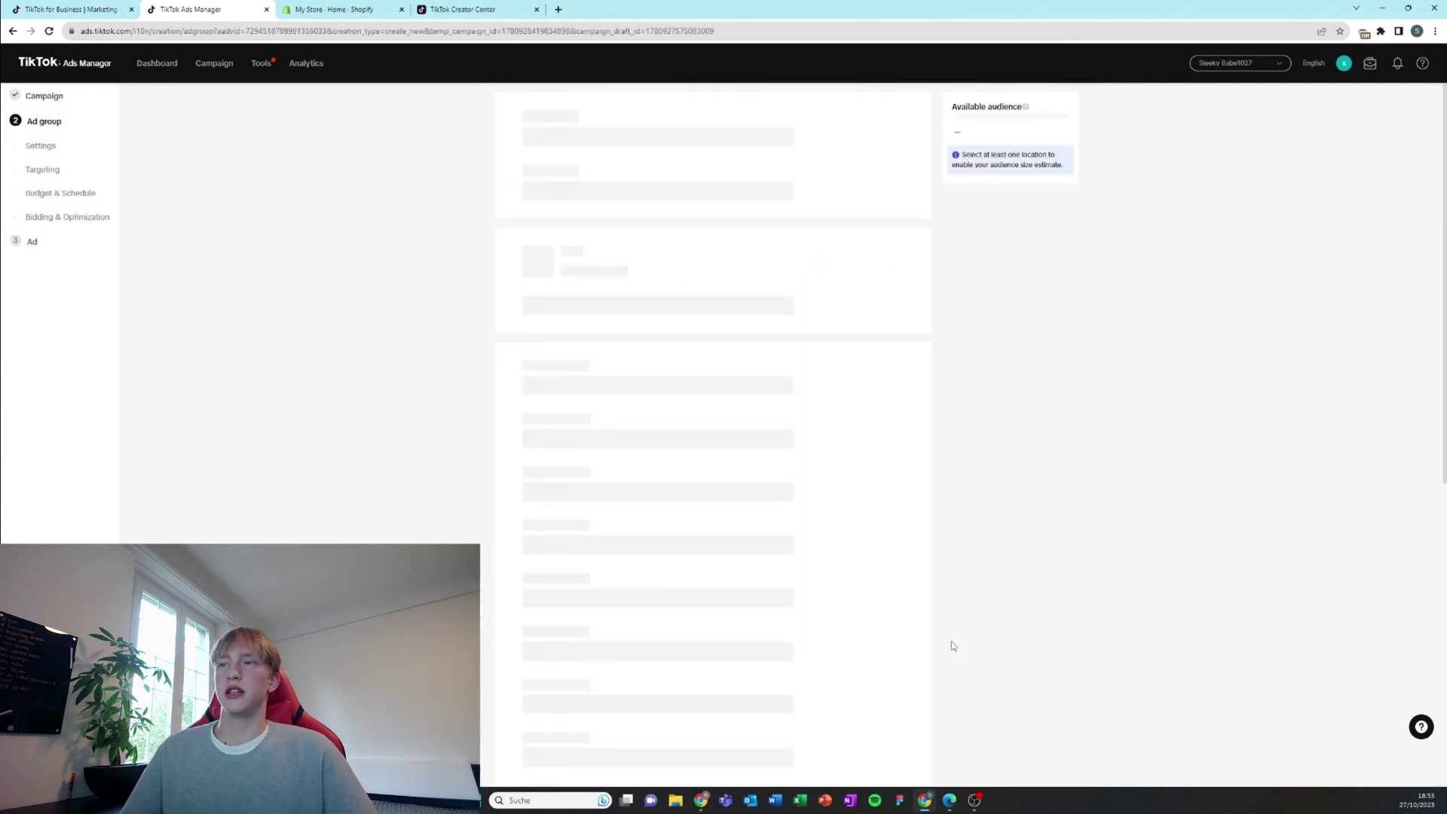
Name the ad group Testing 1 and optimise for Complete Payment on the Shopify pixel.
triple_click(648, 139)
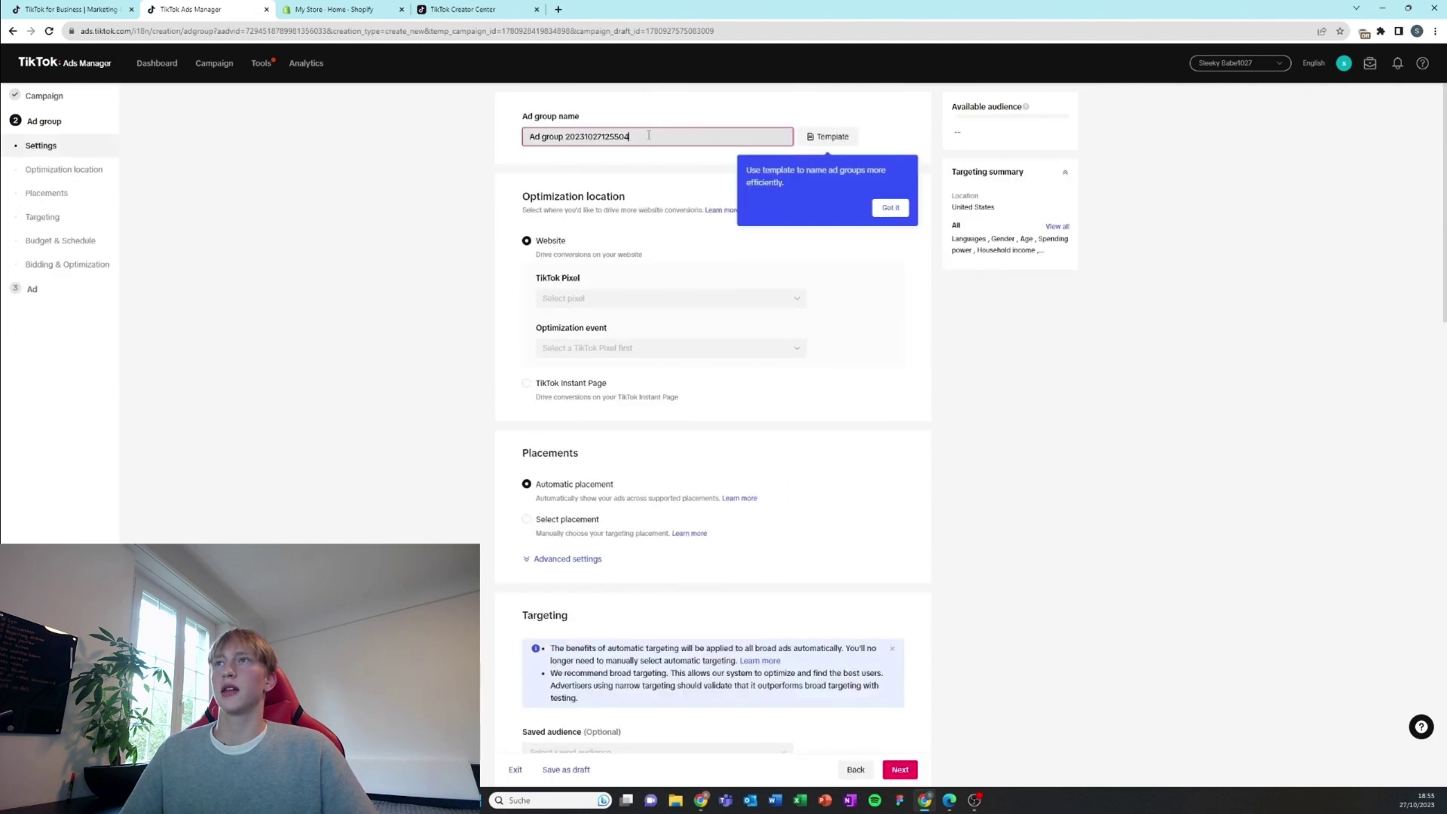
type("Testing 1")
left_click(648, 299)
left_click(617, 337)
left_click(623, 348)
left_click(615, 437)
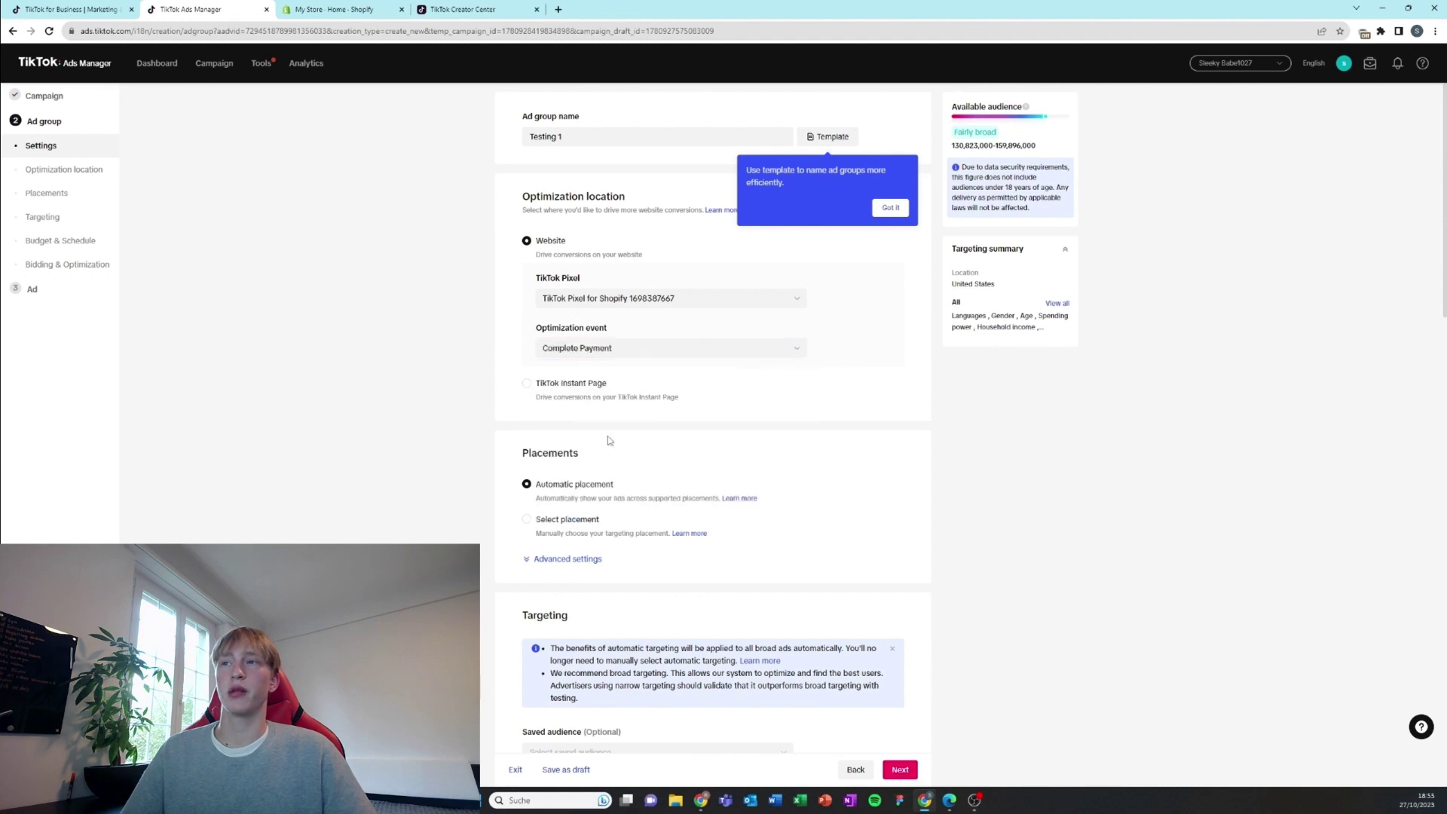
left_click(889, 211)
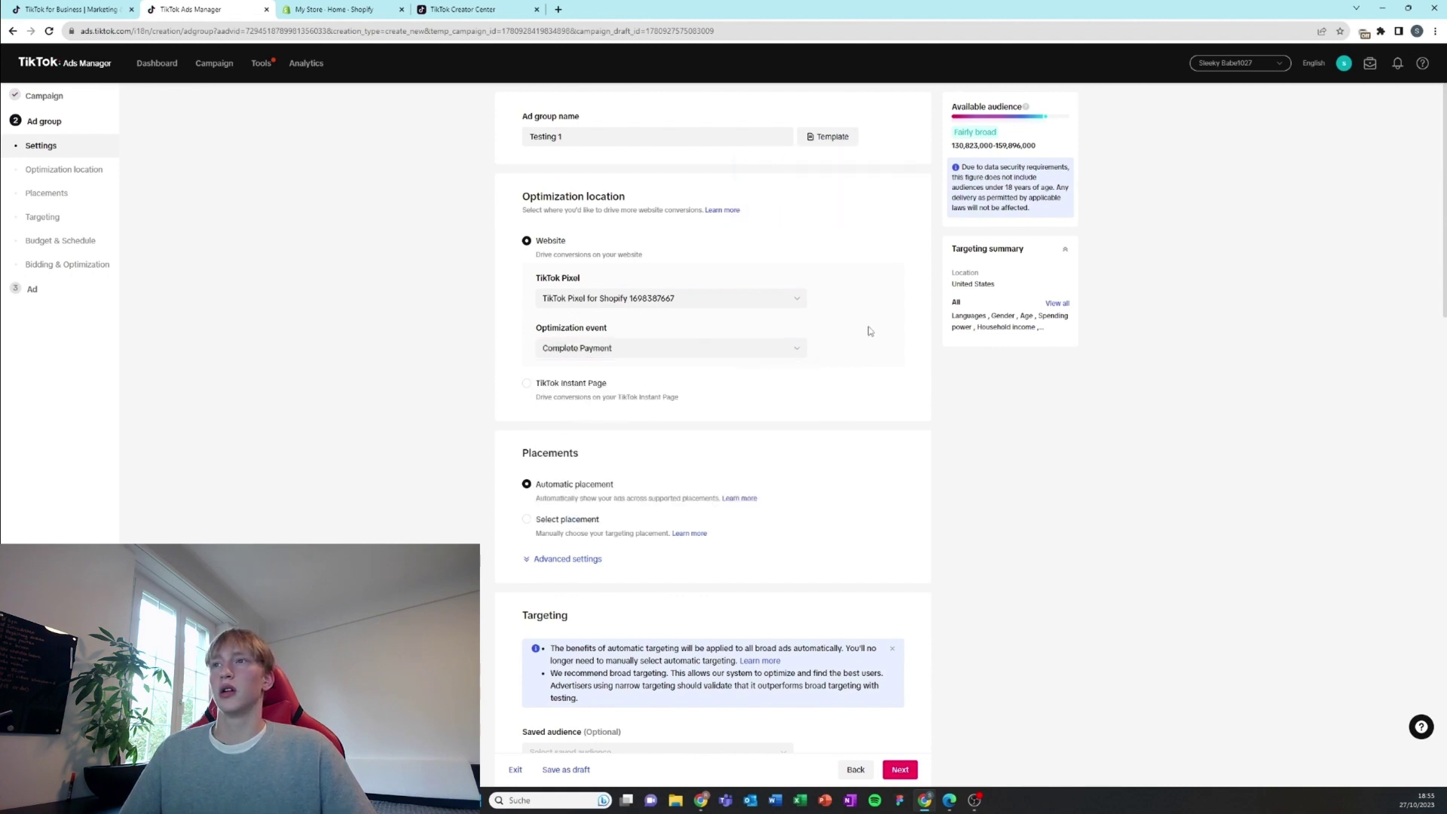
Choose placements manually and uncheck Pangle so ads show only on TikTok.
scroll(788, 330, "down", 3)
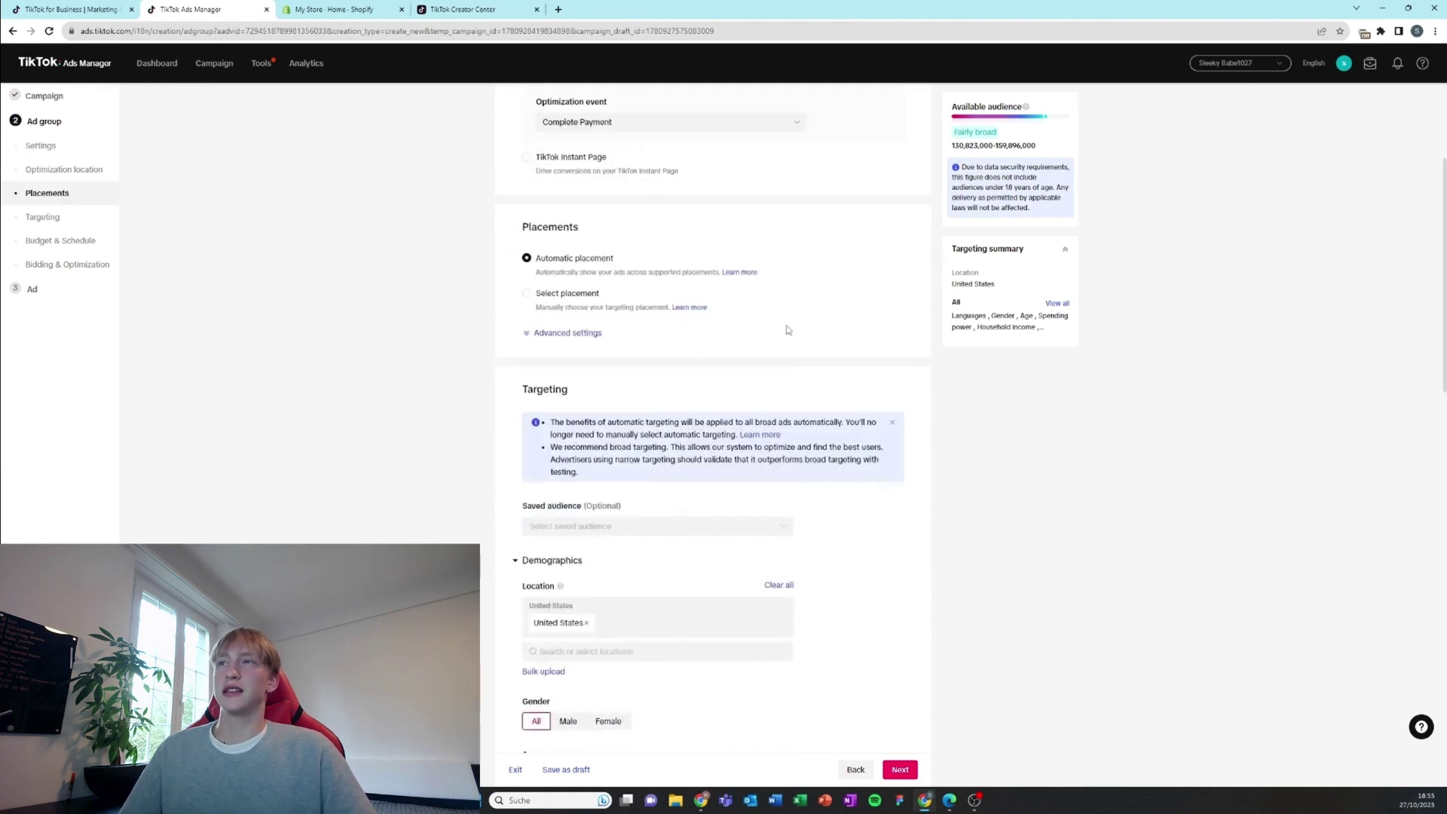
left_click(528, 294)
left_click(539, 419)
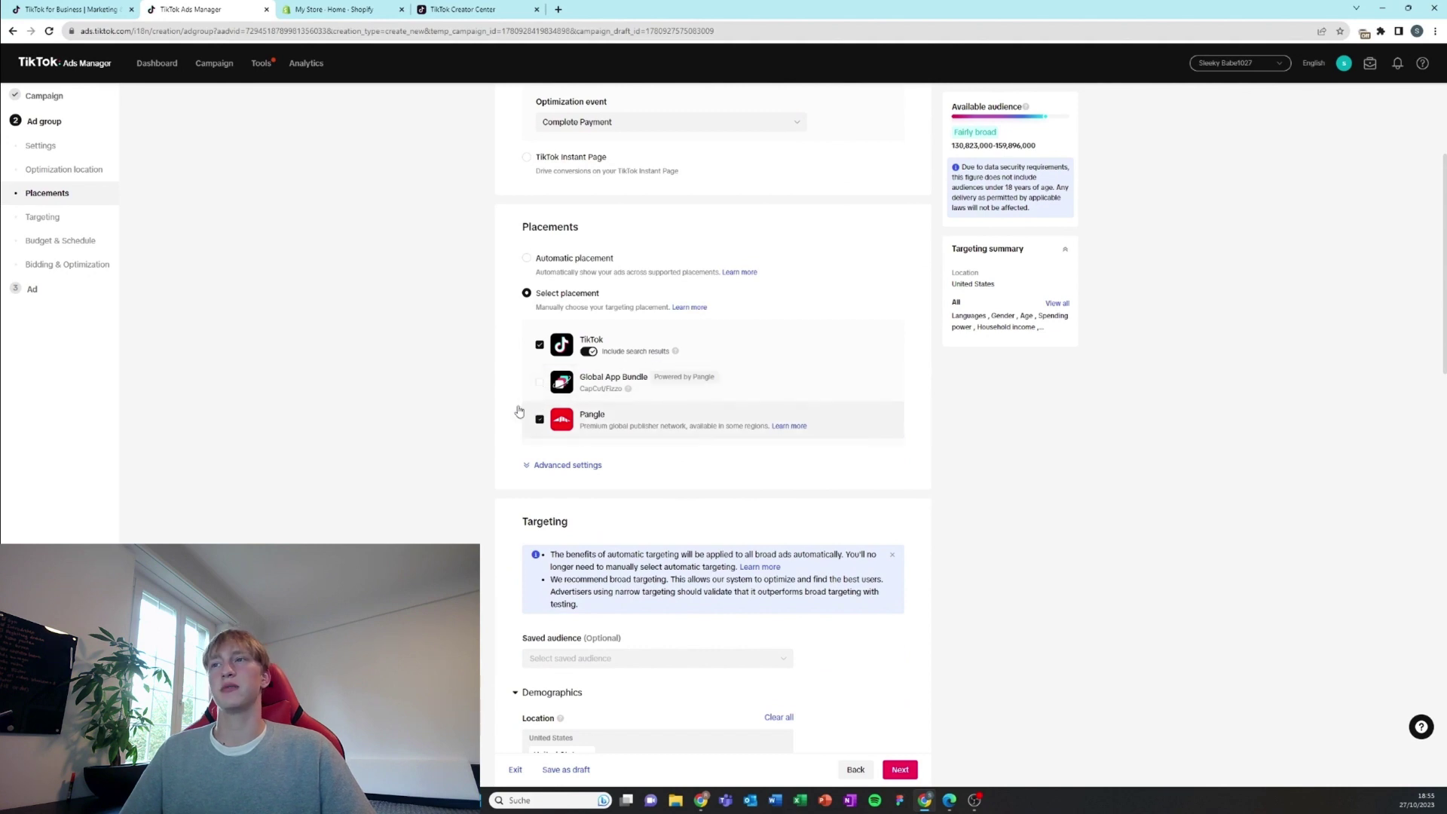
scroll(519, 444, "down", 2)
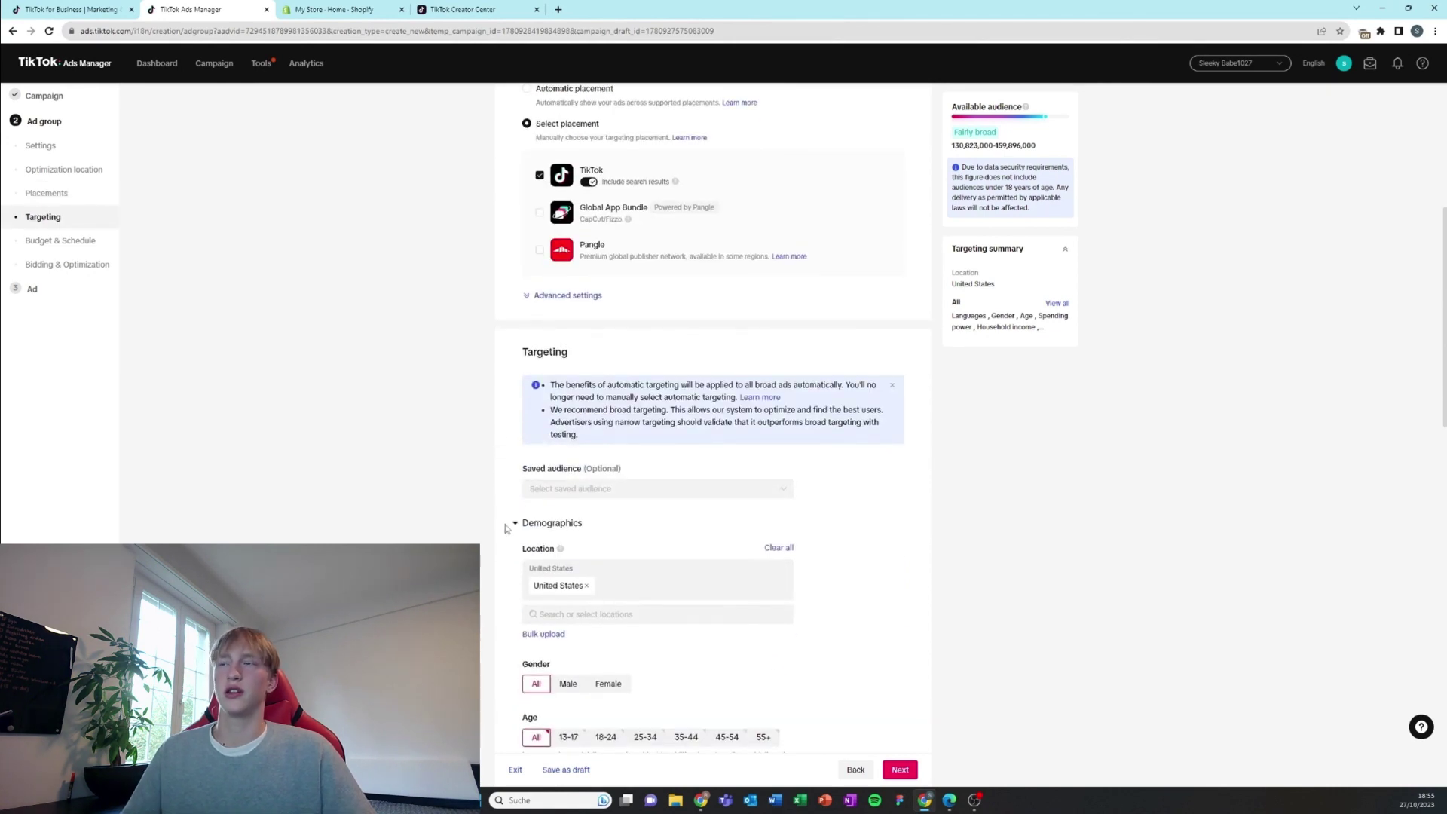
scroll(506, 527, "down", 3)
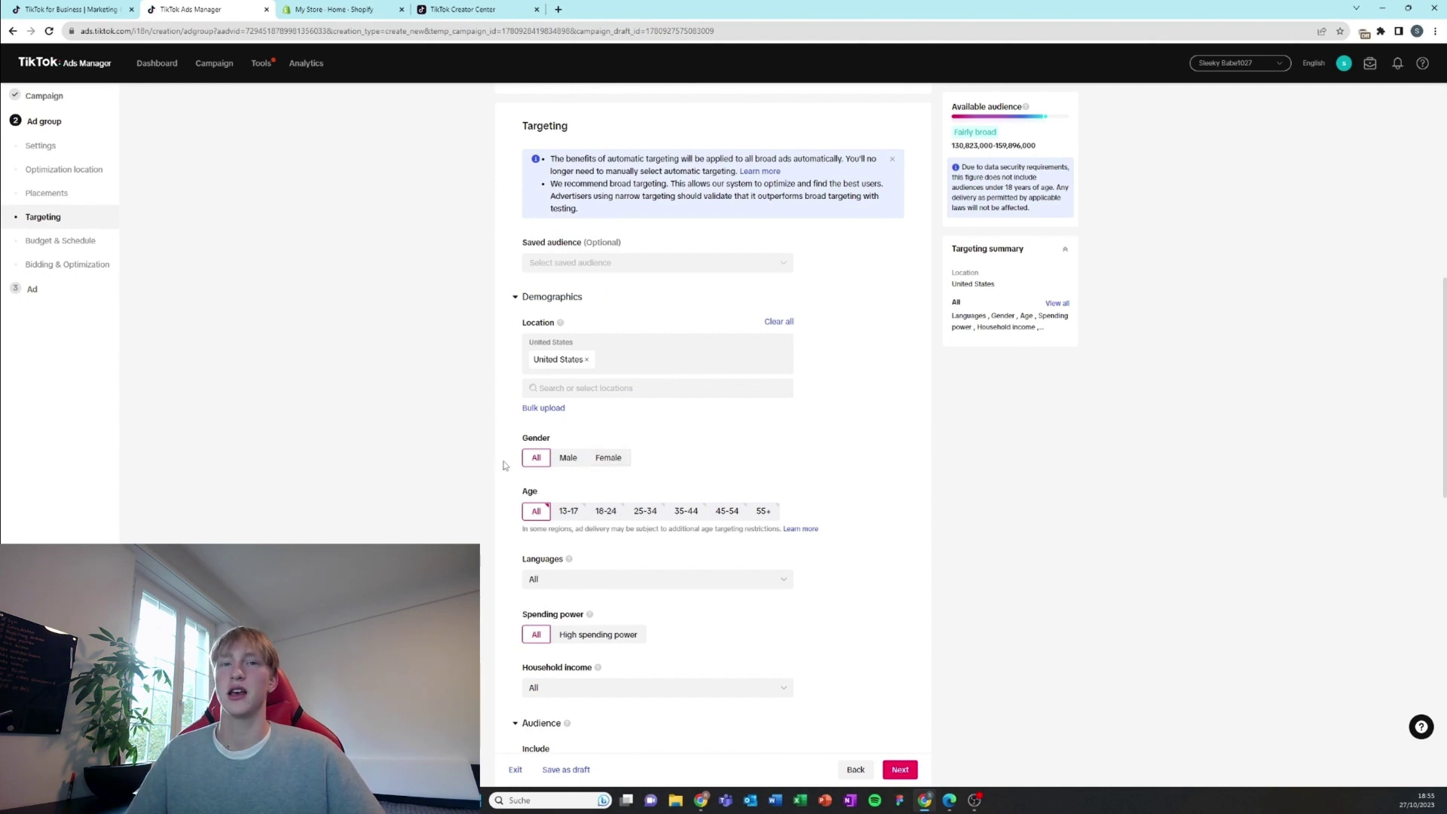
scroll(503, 465, "down", 2)
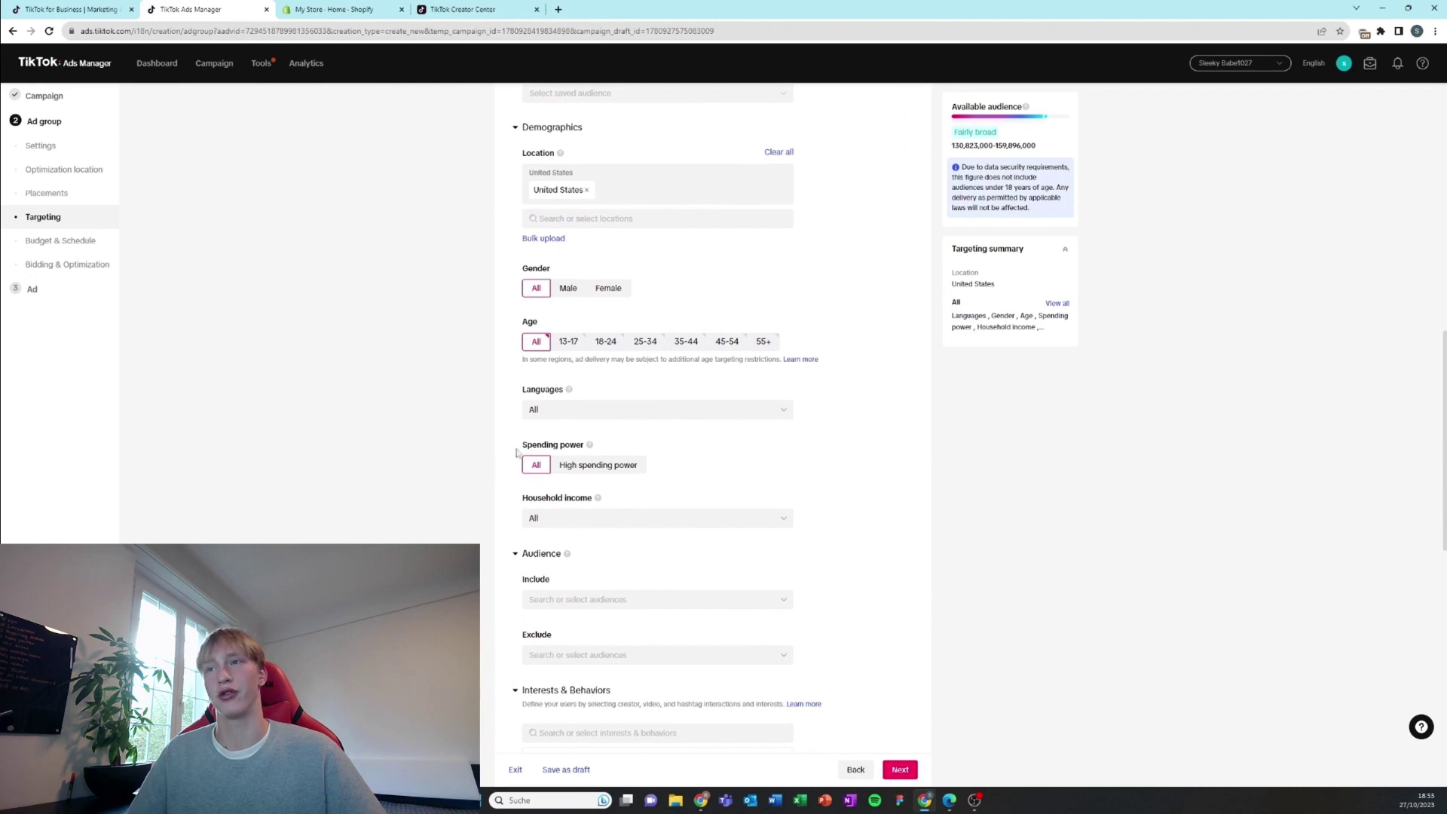
Set the ad group's daily budget to 50.00 USD.
scroll(833, 349, "down", 5)
double_click(680, 520)
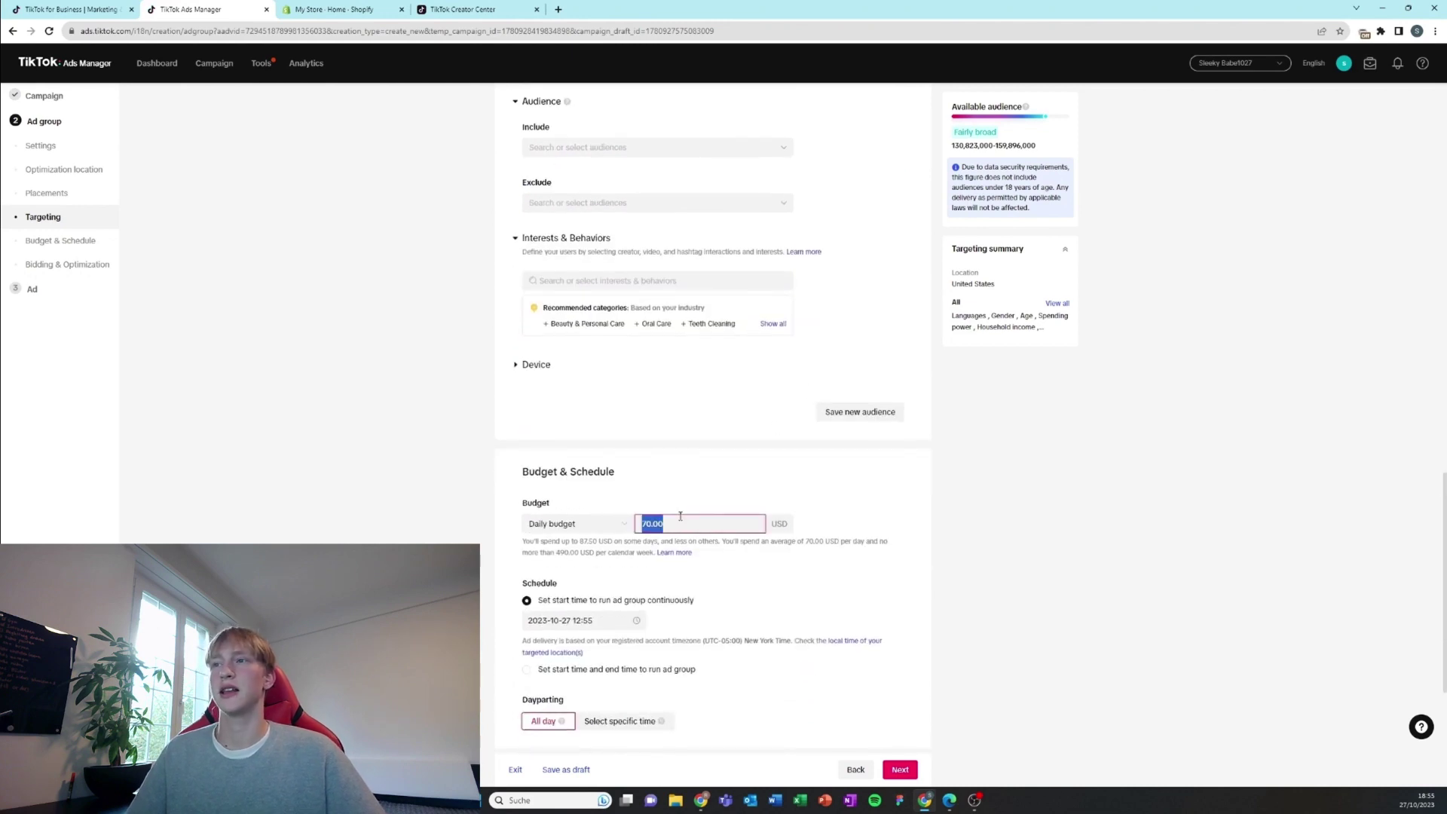
type("50")
left_click(731, 486)
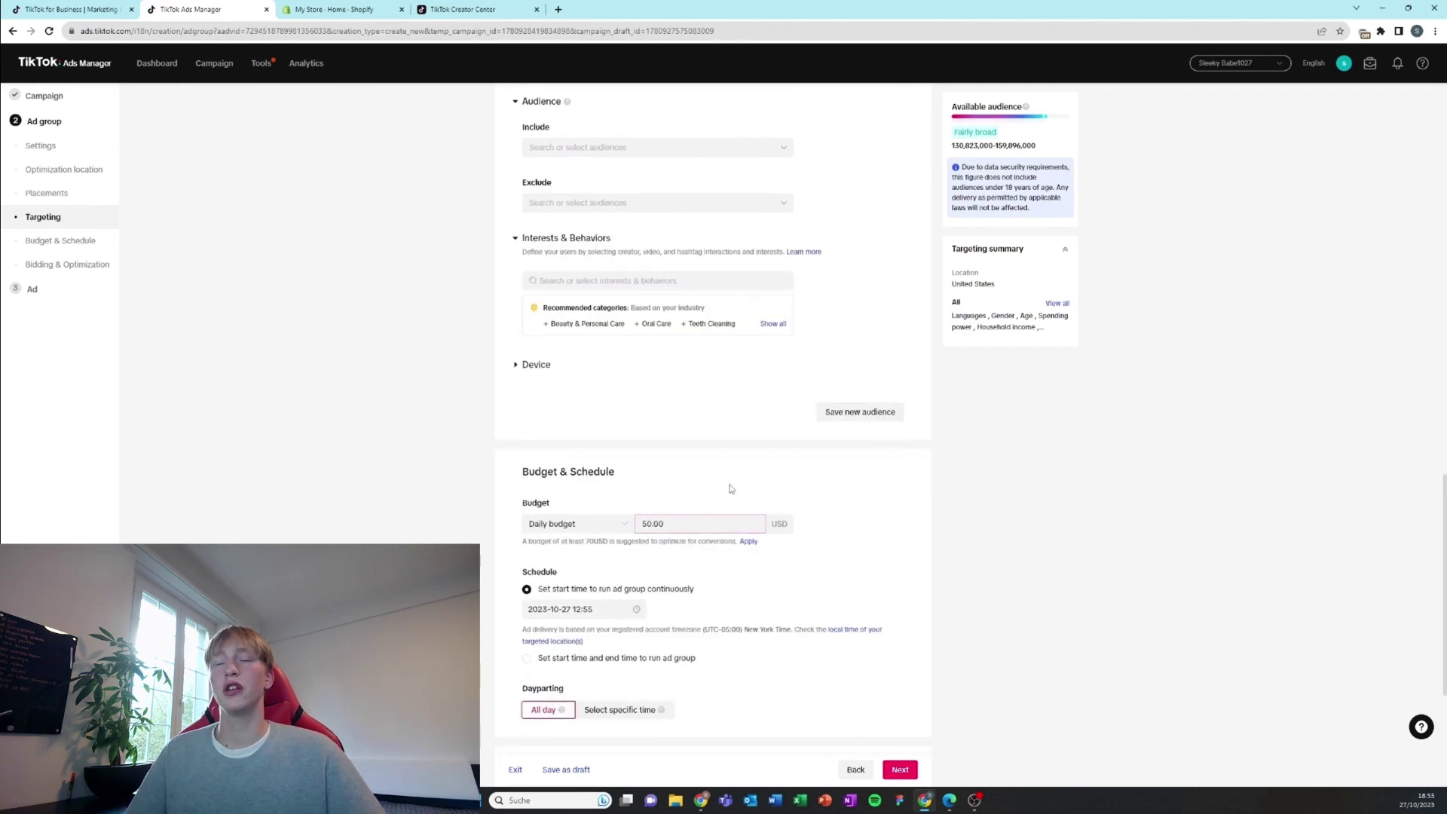
scroll(803, 486, "down", 2)
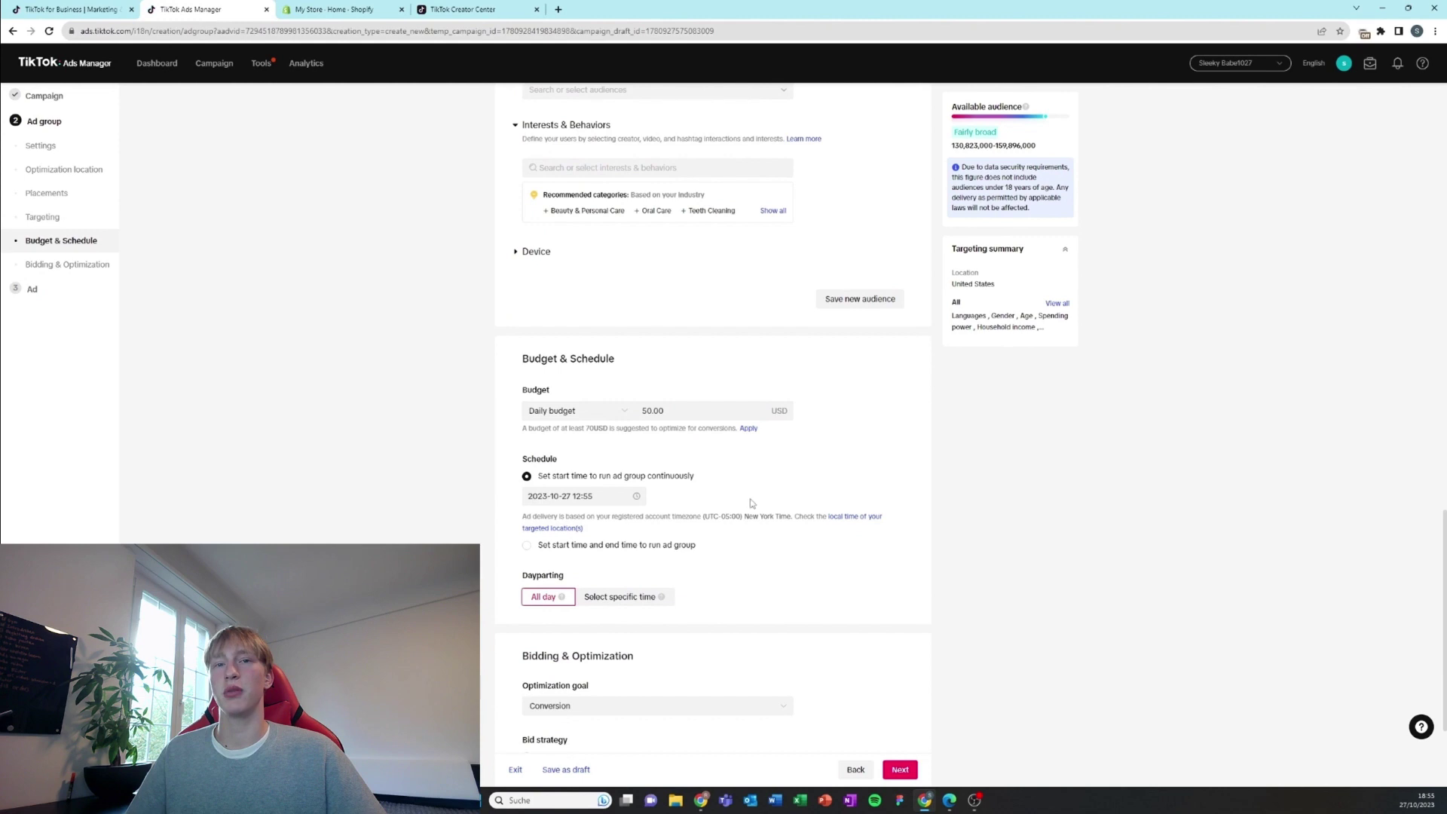
Schedule the ad group to start 2023-10-28 at 00:00 and run continuously.
left_click(611, 497)
left_click(635, 519)
type("00:00")
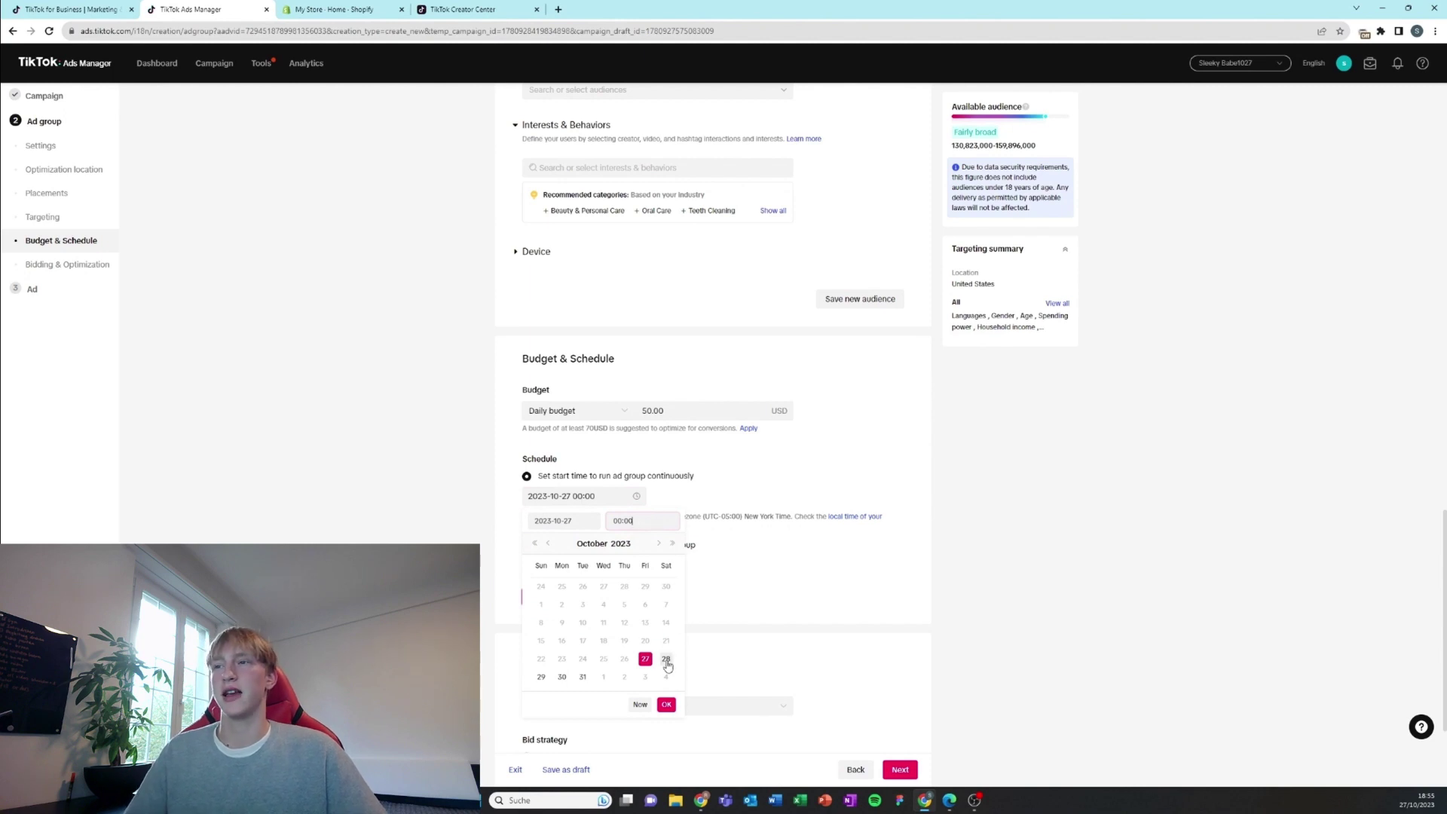
left_click(666, 660)
left_click(666, 704)
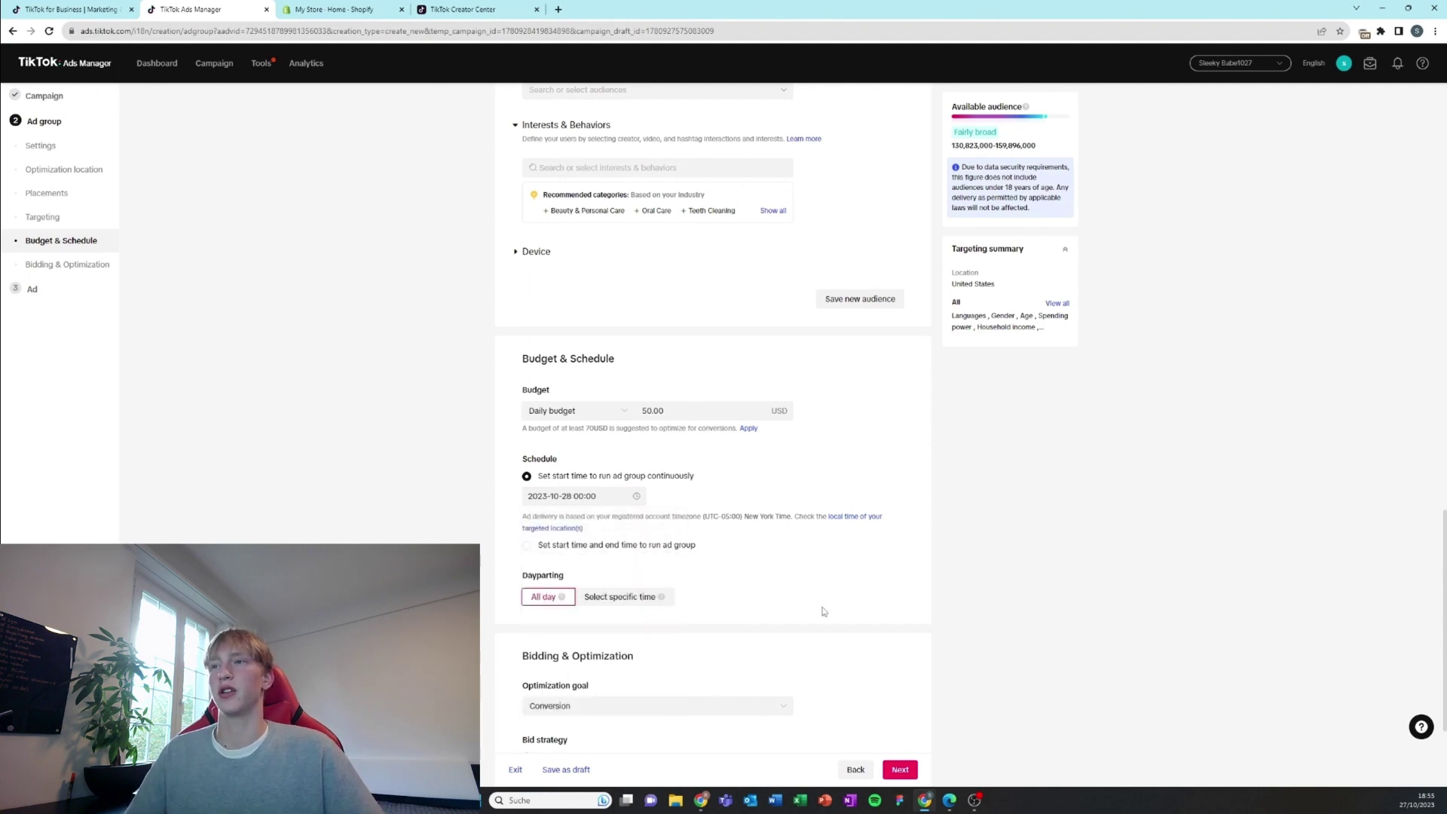
scroll(794, 594, "down", 2)
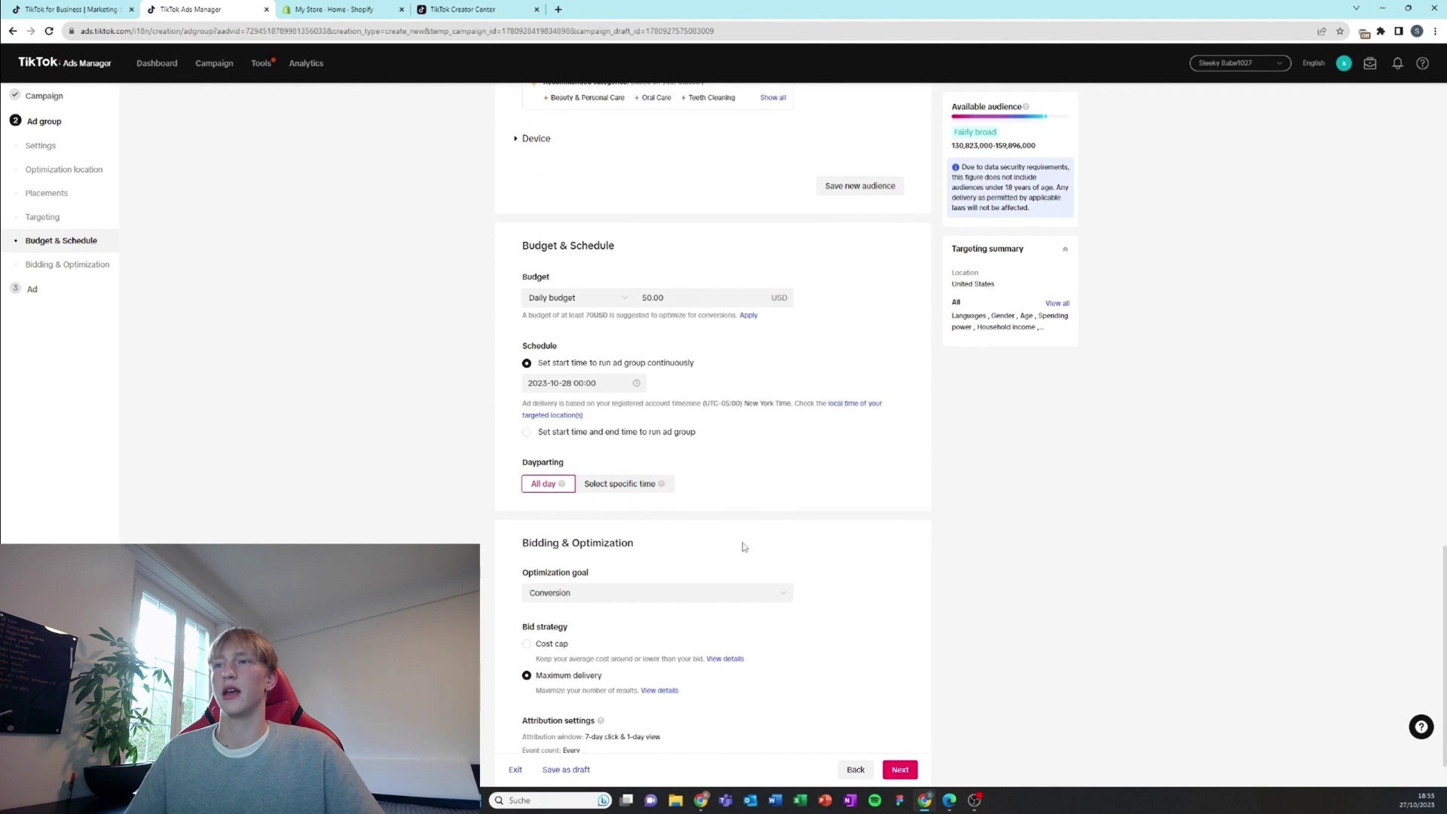
scroll(743, 547, "down", 1)
scroll(658, 542, "down", 1)
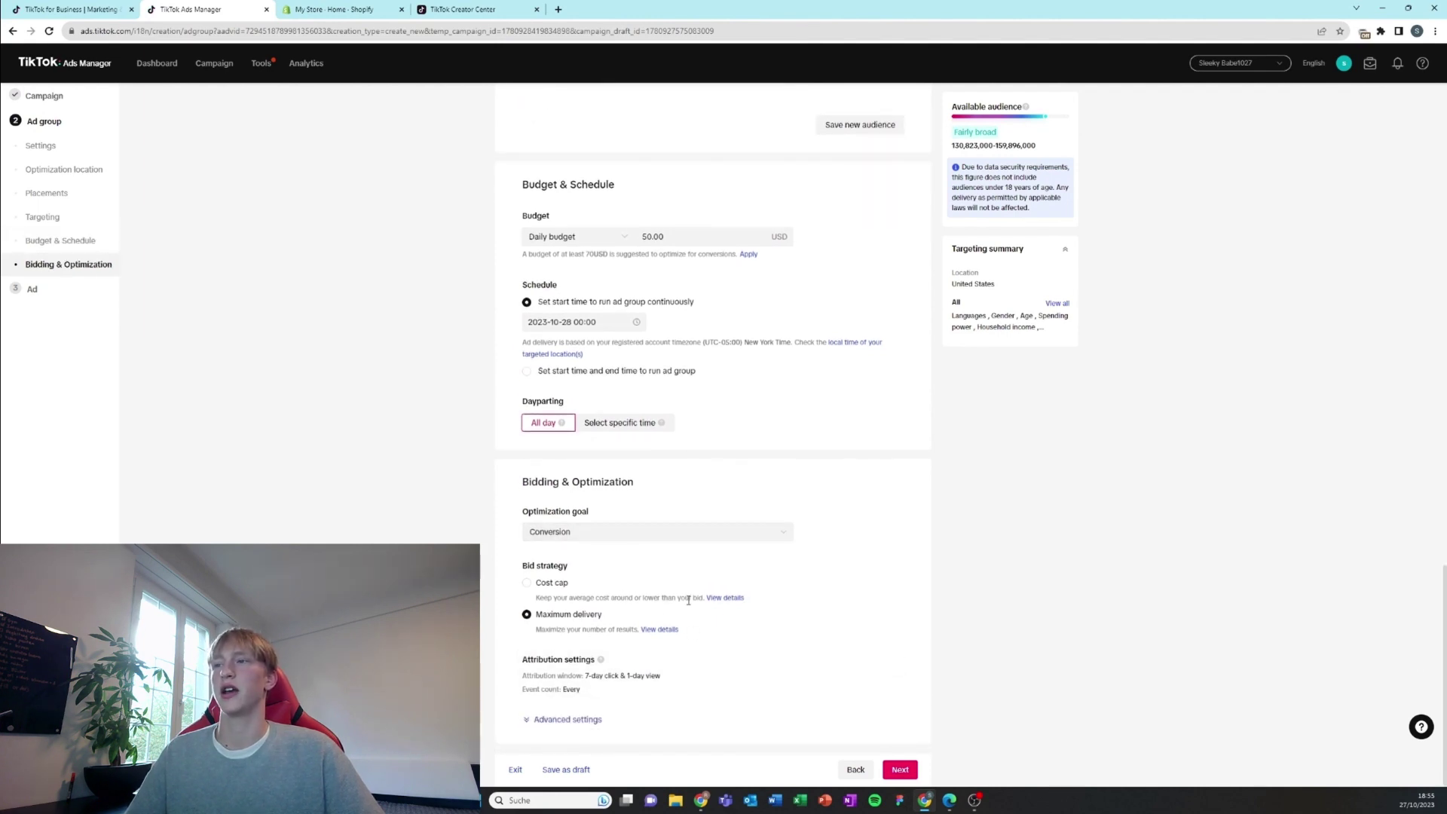
Move on to the ad step and turn Spark Ads on.
left_click(899, 769)
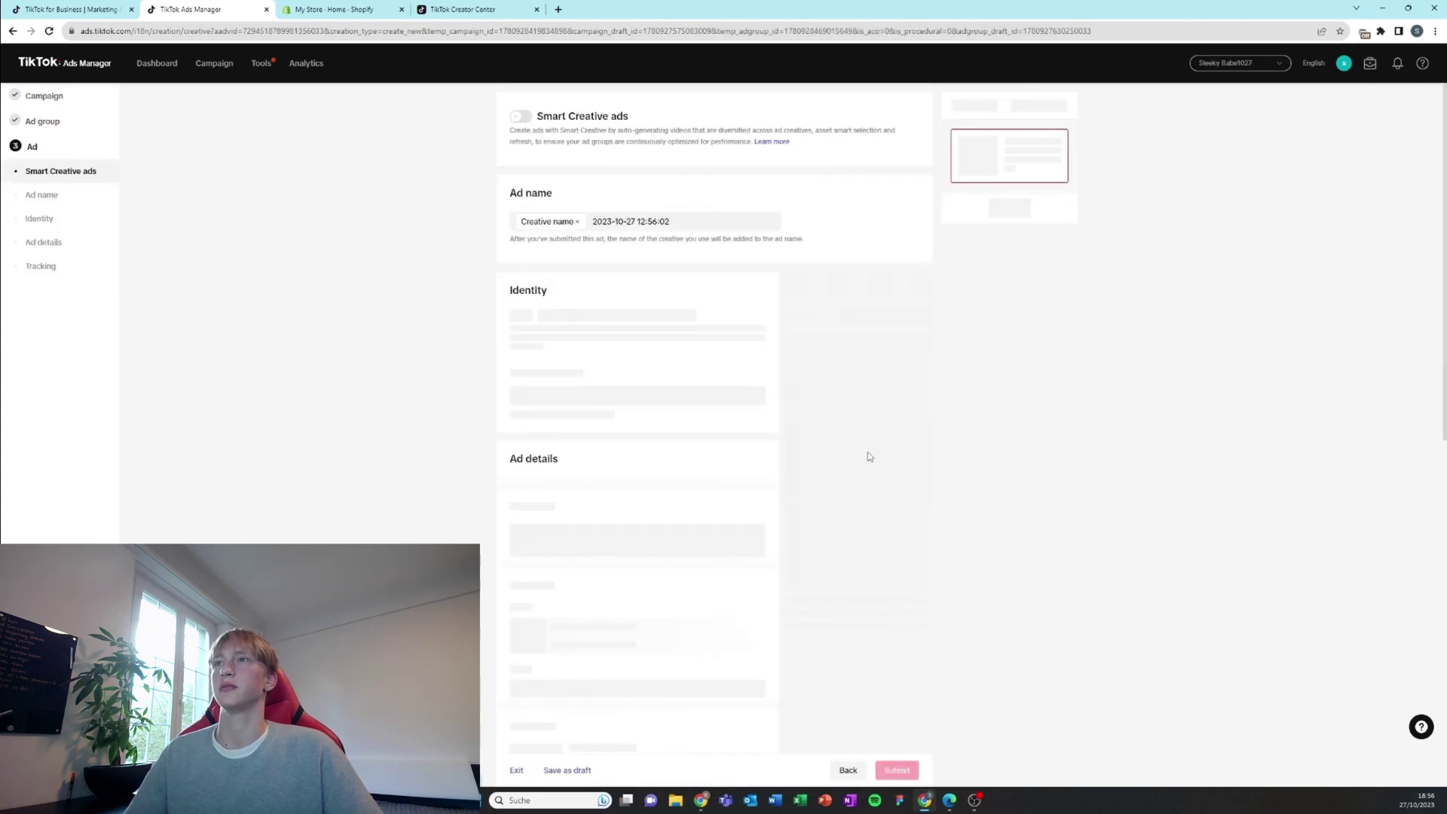
scroll(527, 489, "down", 2)
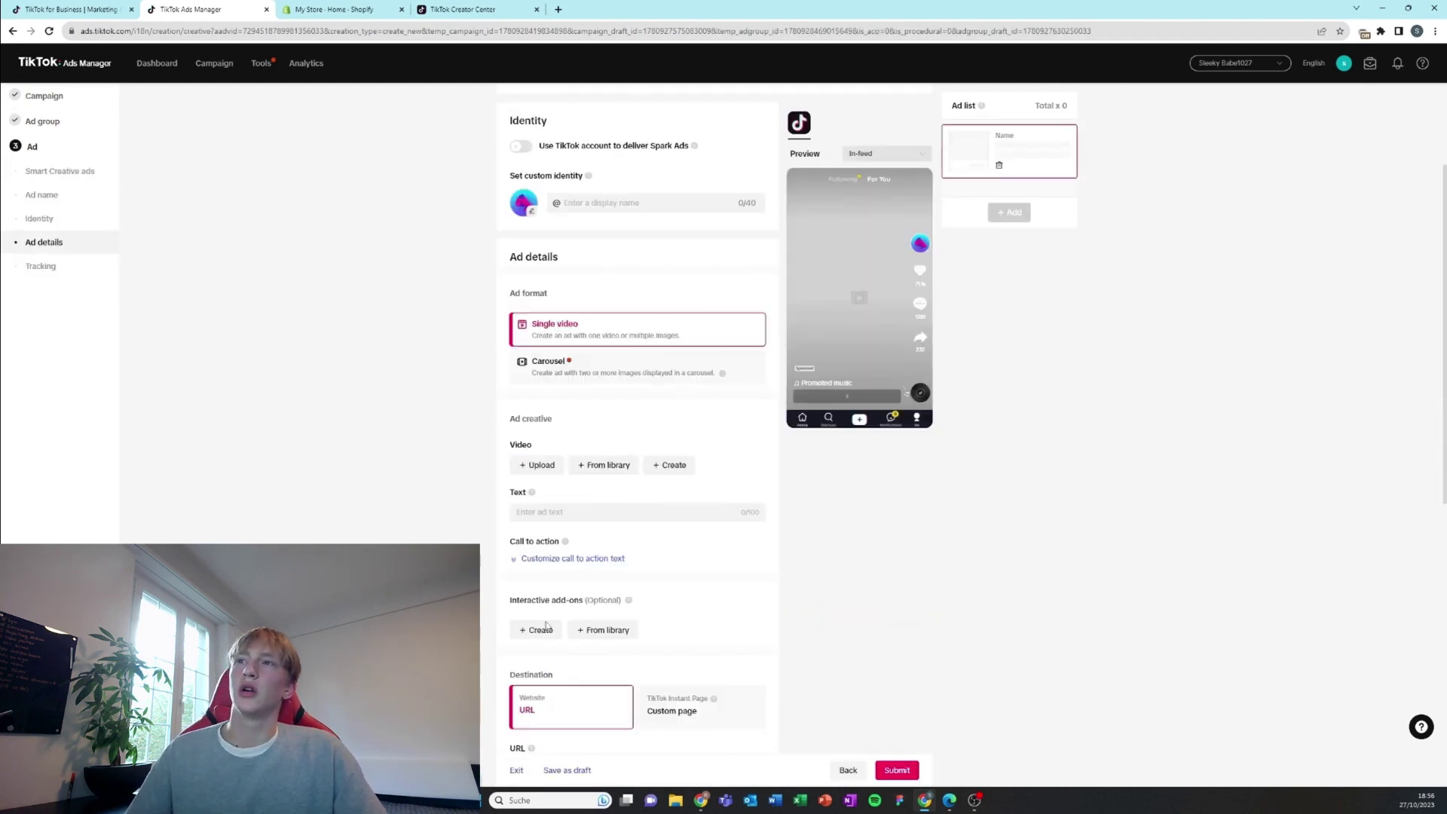
scroll(518, 515, "up", 2)
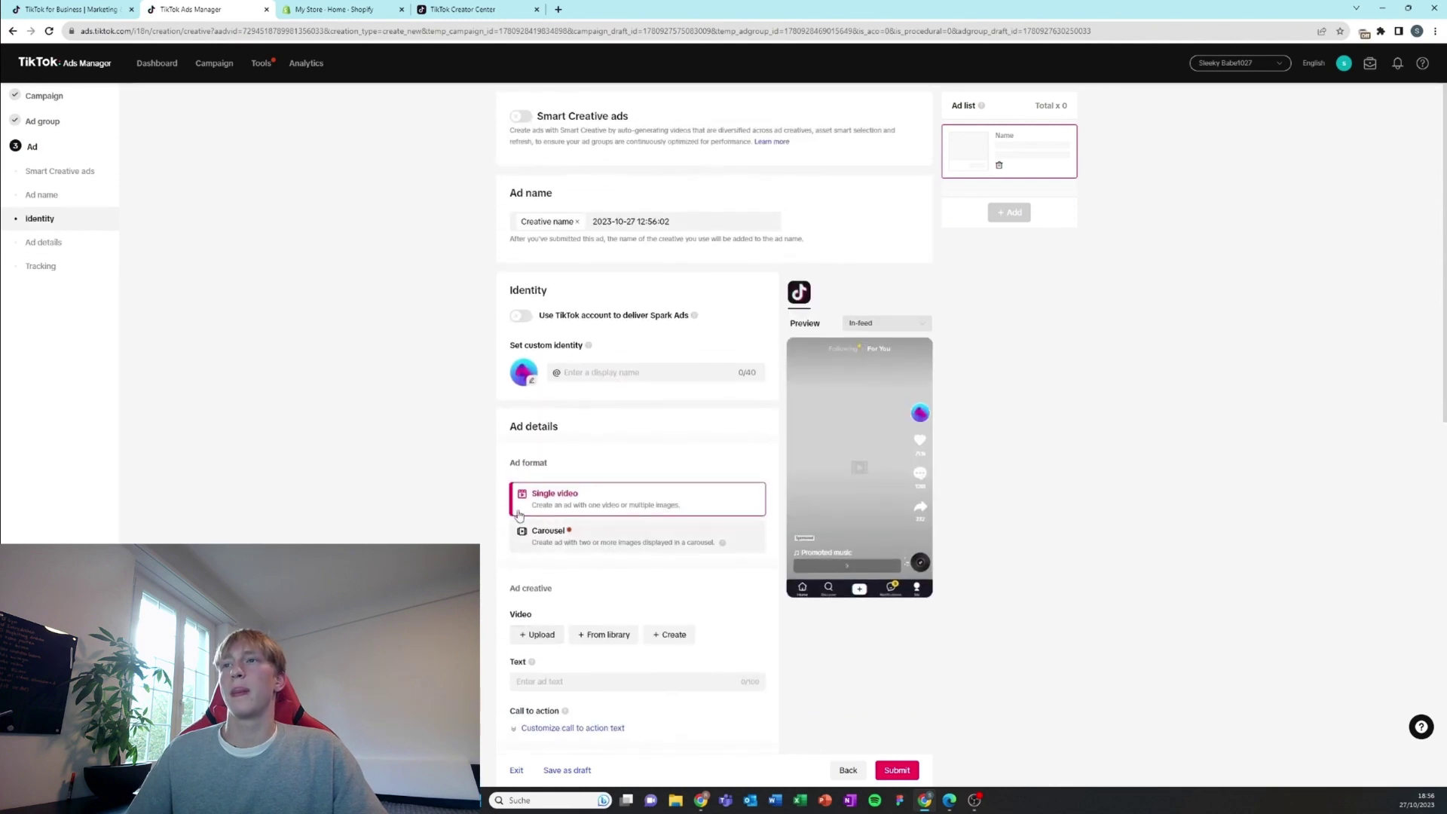
left_click(521, 316)
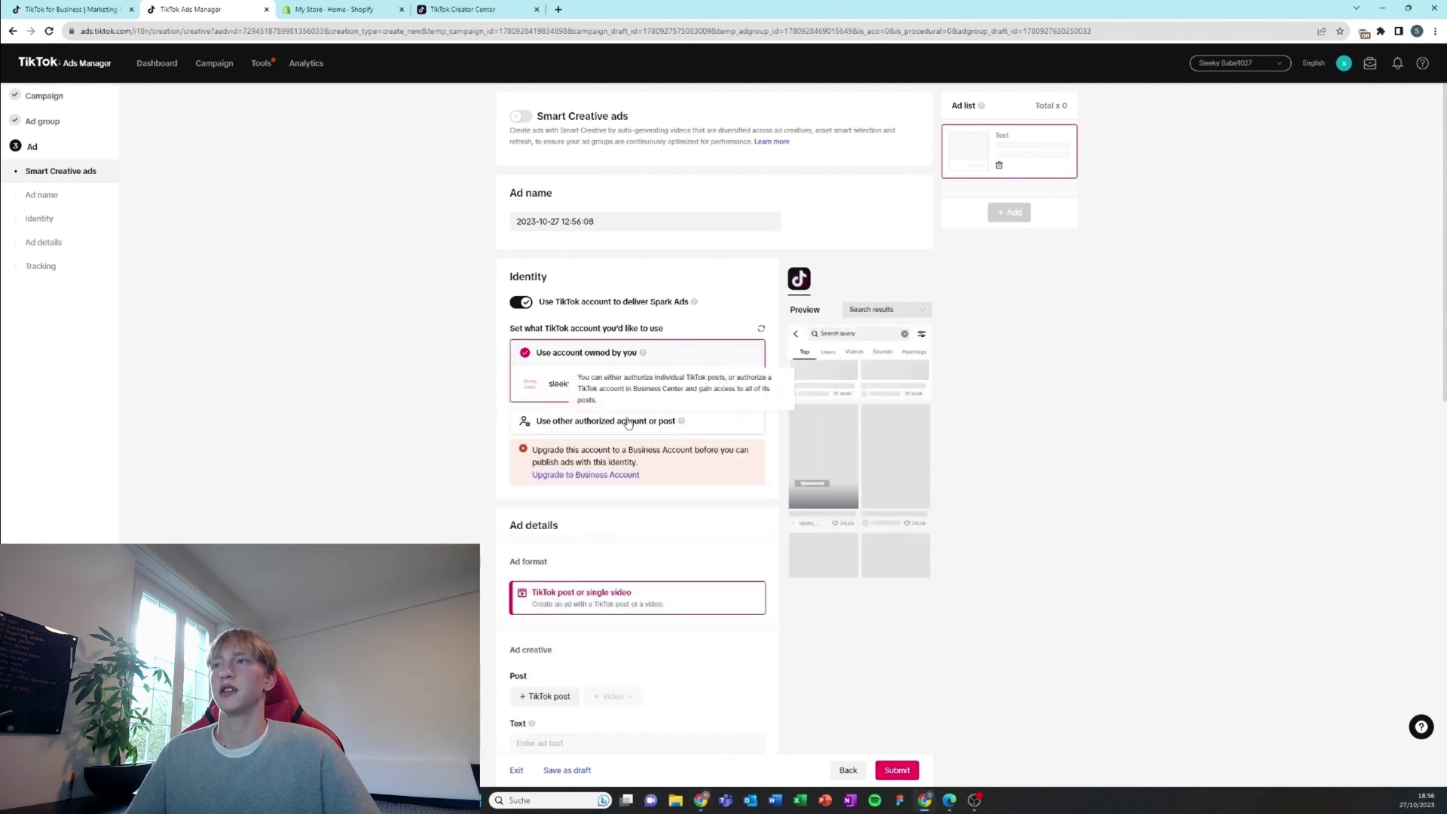
Authorize a TikTok post from another account by pasting its post code.
left_click(652, 425)
left_click(696, 416)
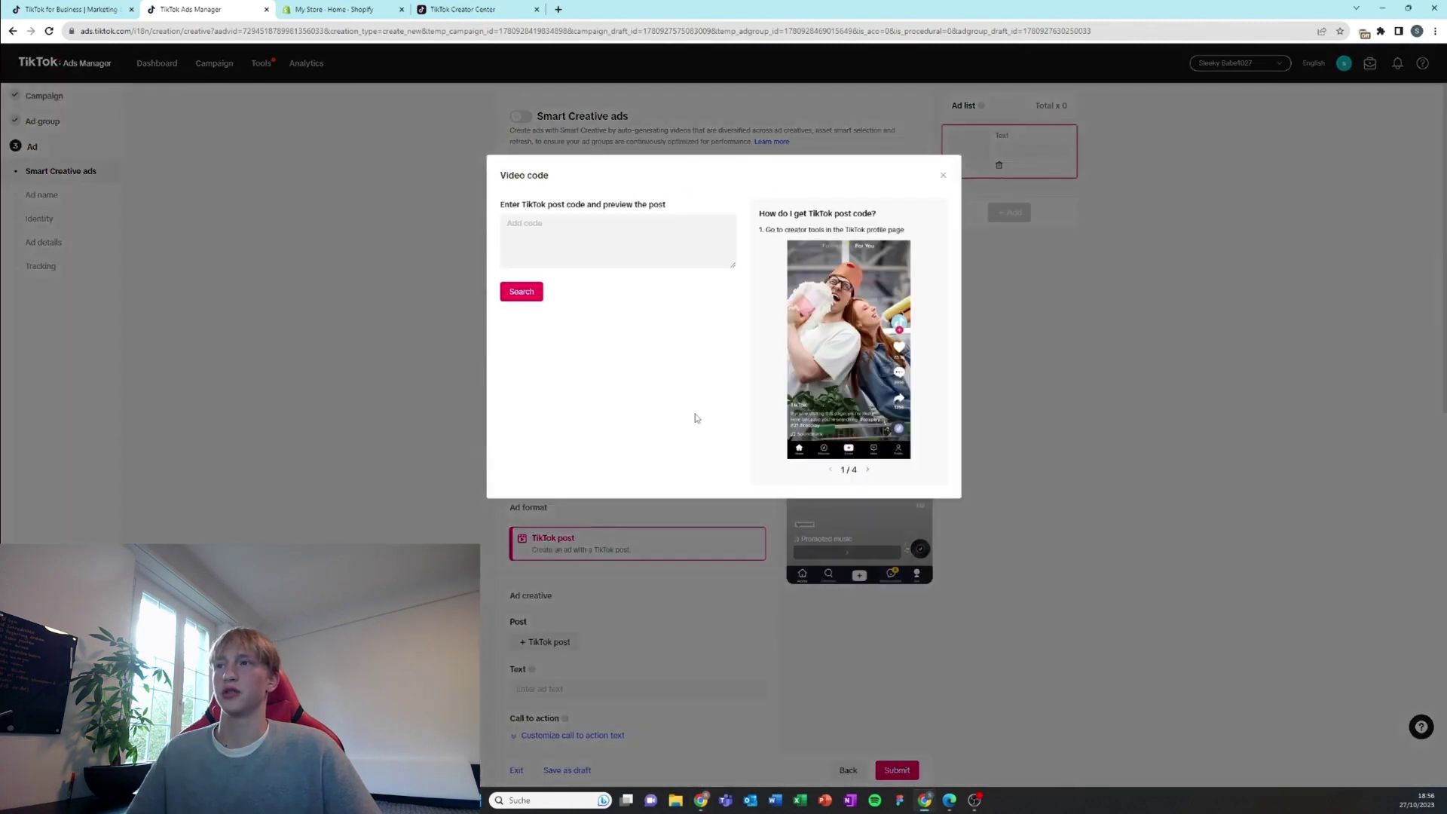
left_click(525, 293)
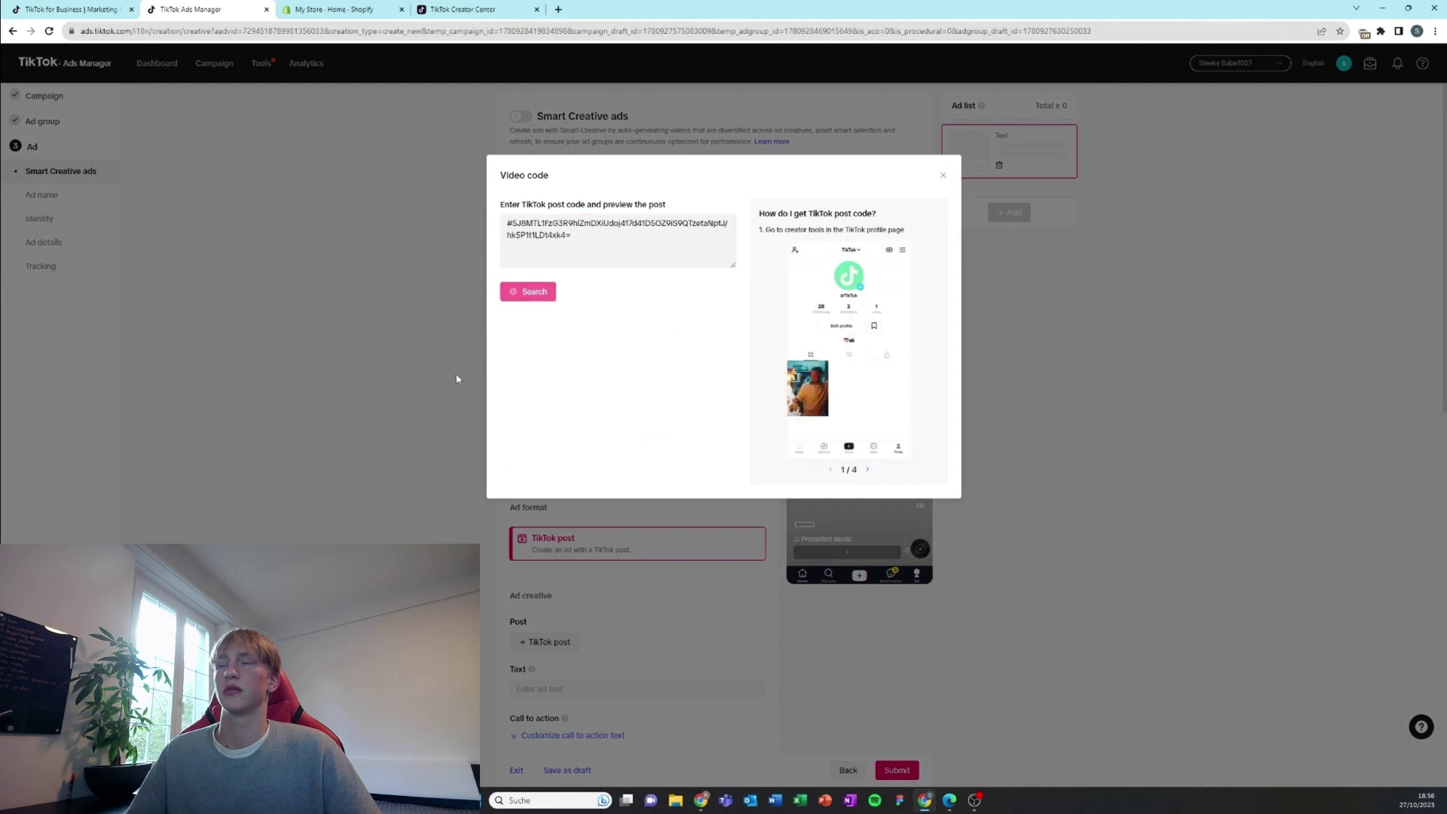
left_click(521, 278)
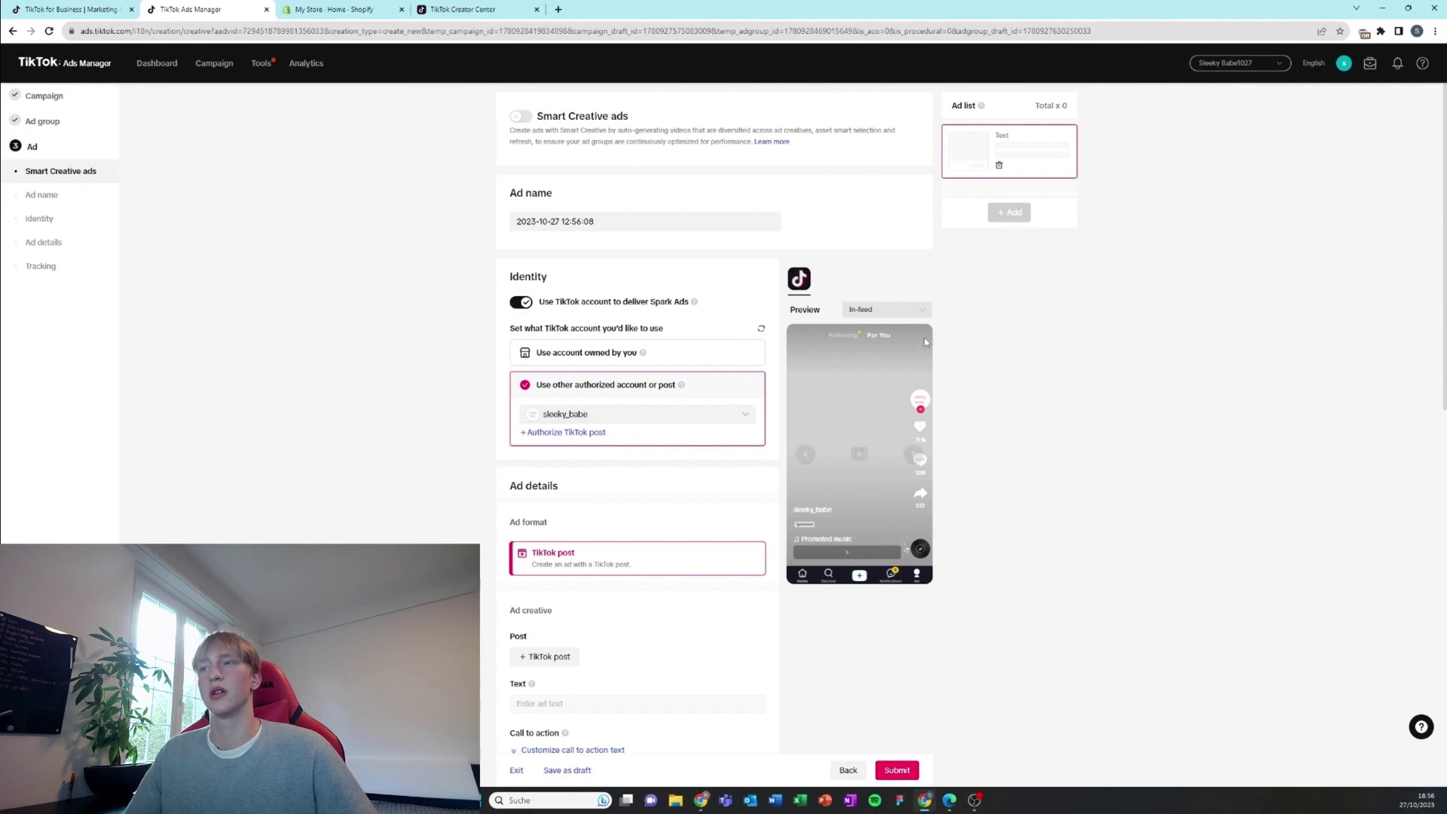
Add the authorized post to the ad and open a new browser tab.
scroll(635, 639, "down", 1)
left_click(553, 599)
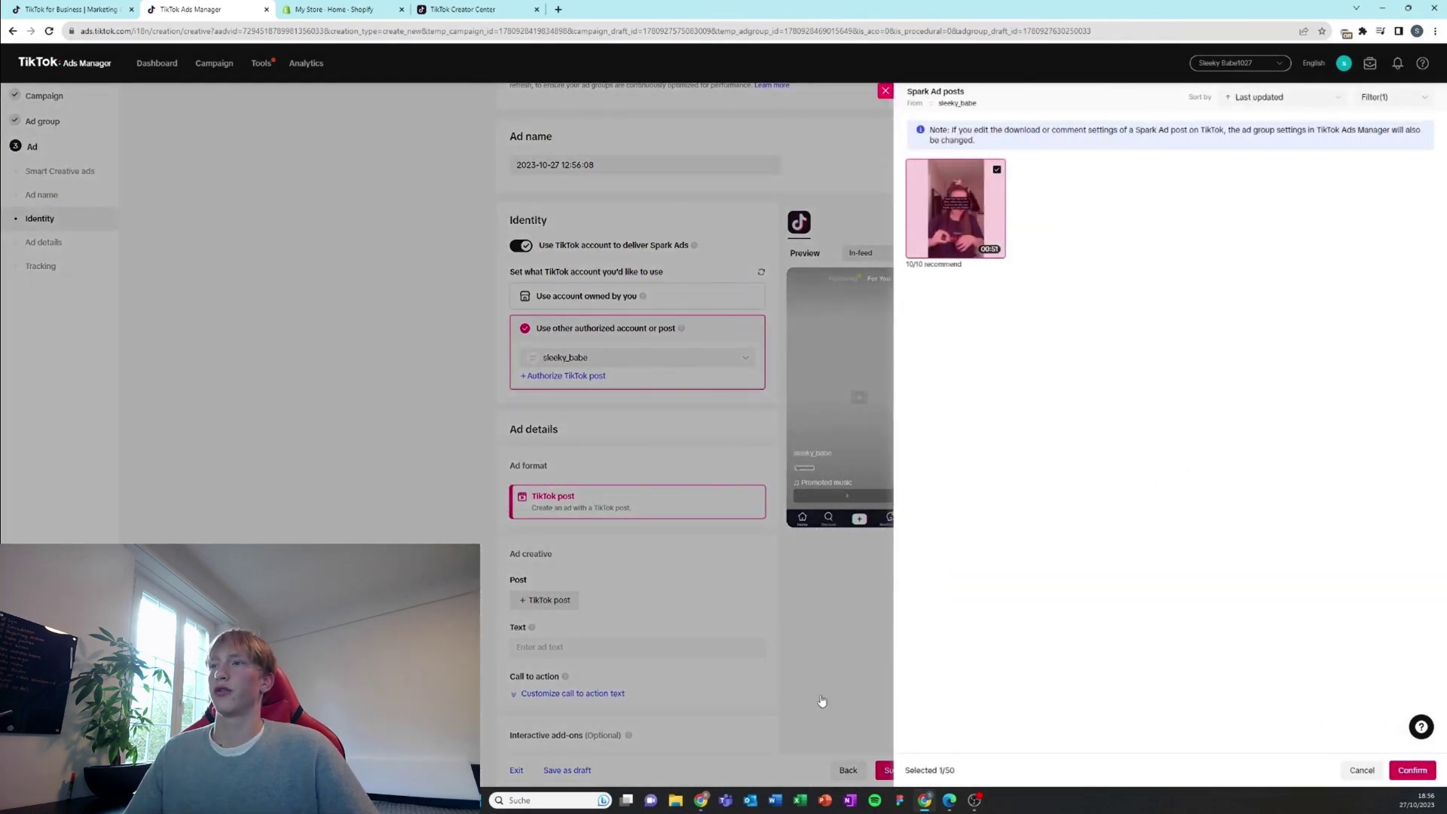
left_click(1412, 769)
left_click(558, 9)
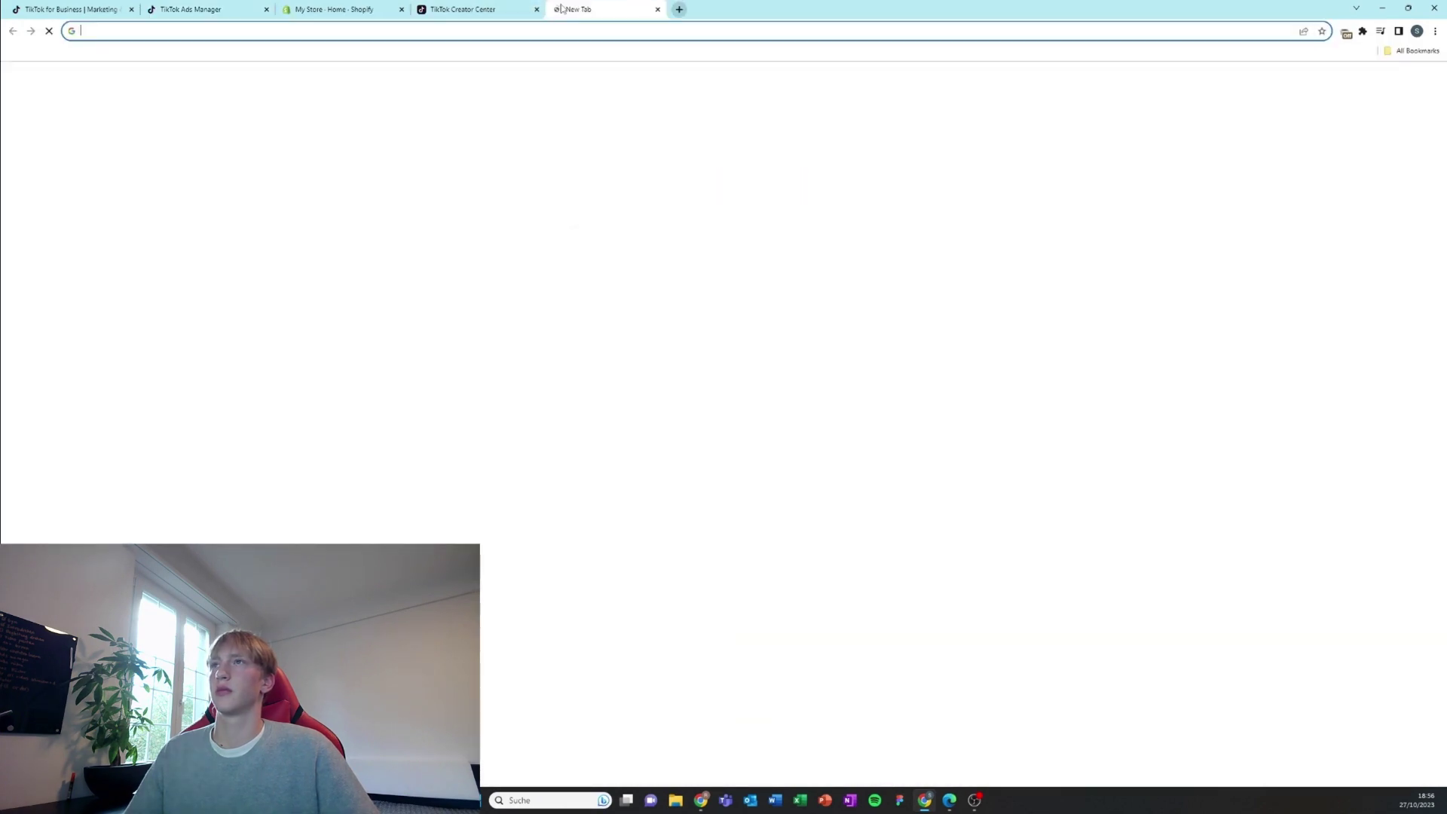
Load the store website and open the Split End Trimmer product page.
type("slee")
key("Return")
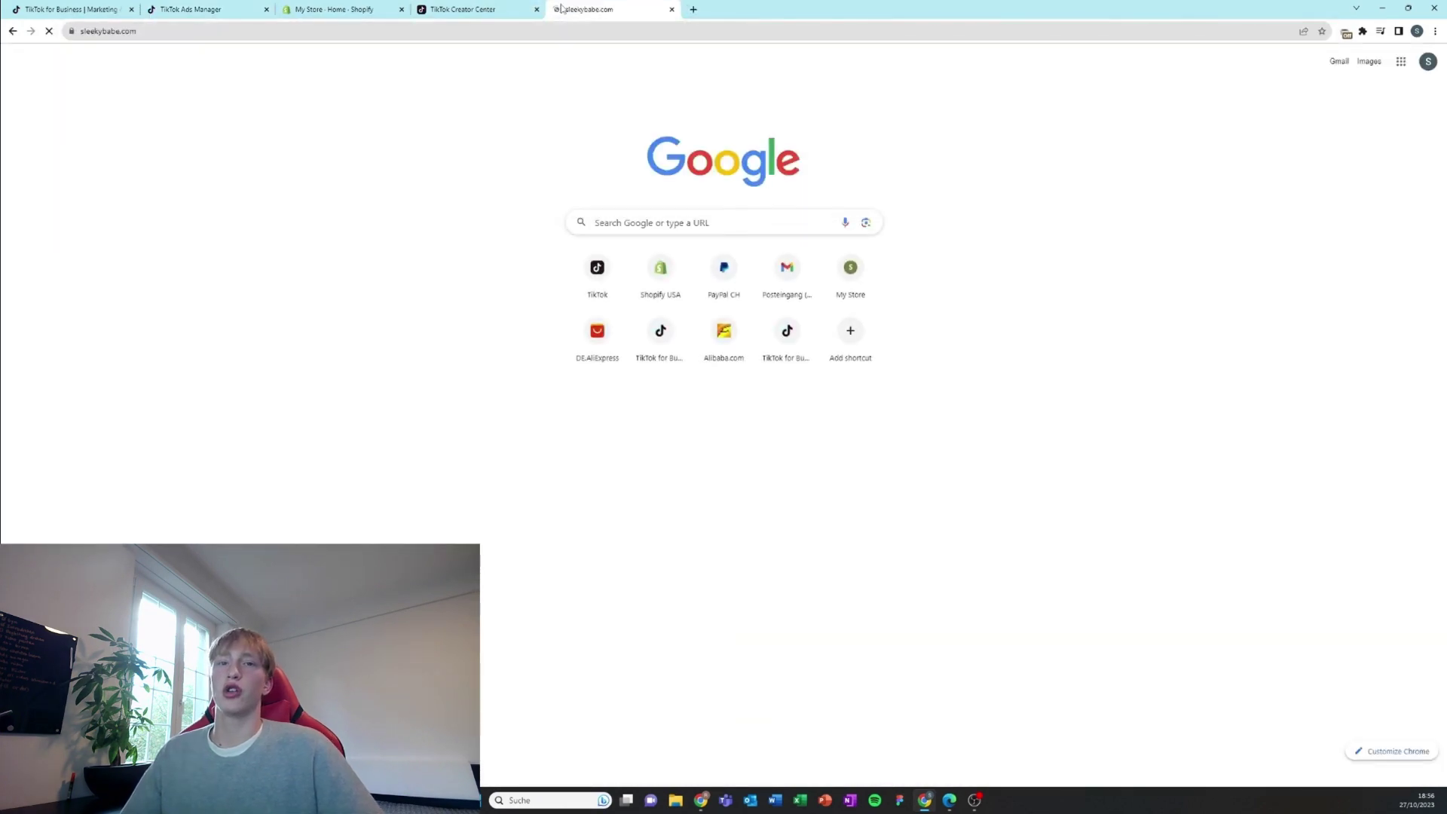
scroll(533, 555, "down", 2)
left_click(663, 561)
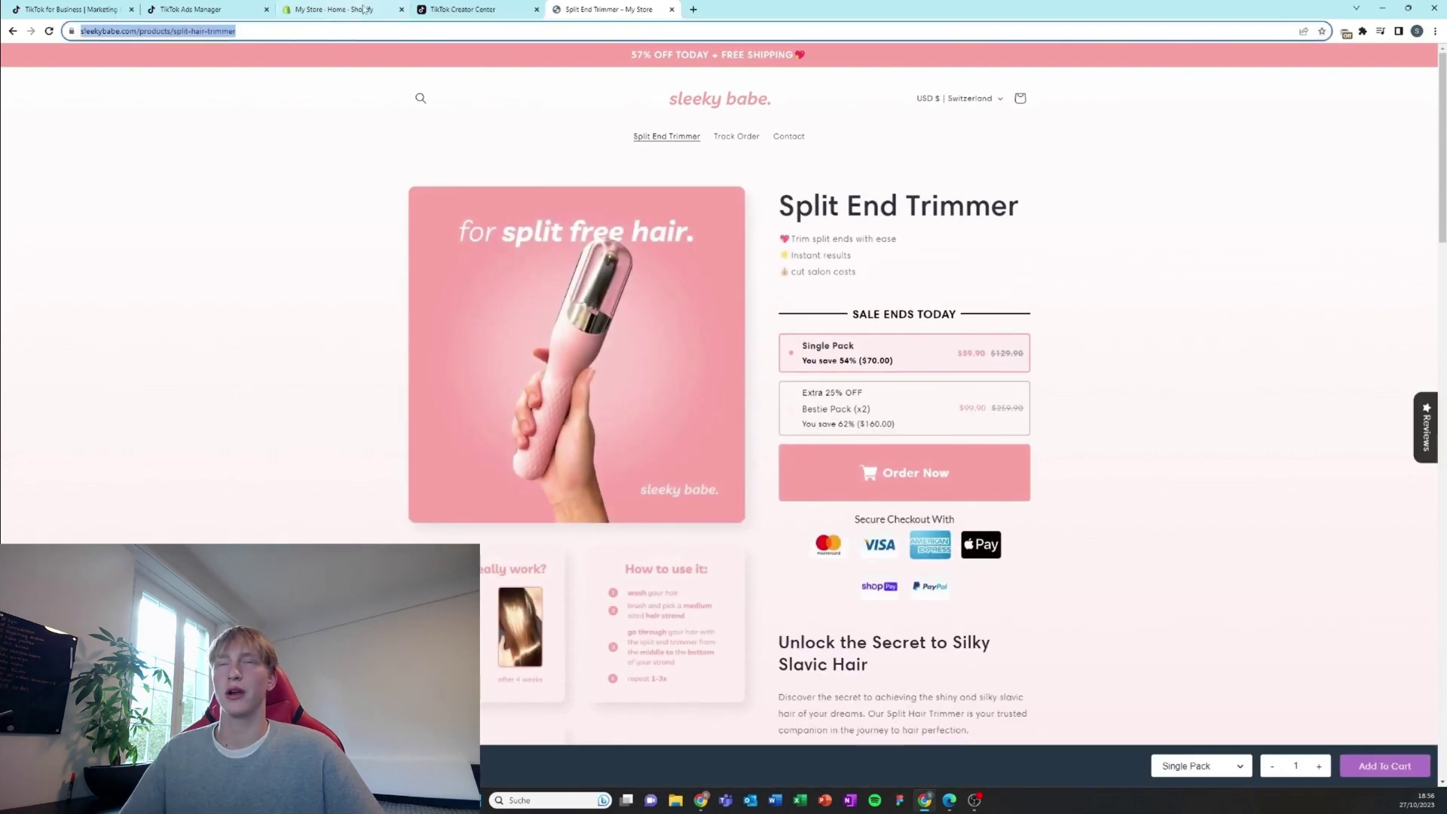
Set the ad's destination URL to the split-hair-trimmer product page and verify it in preview.
left_click(449, 8)
left_click(192, 9)
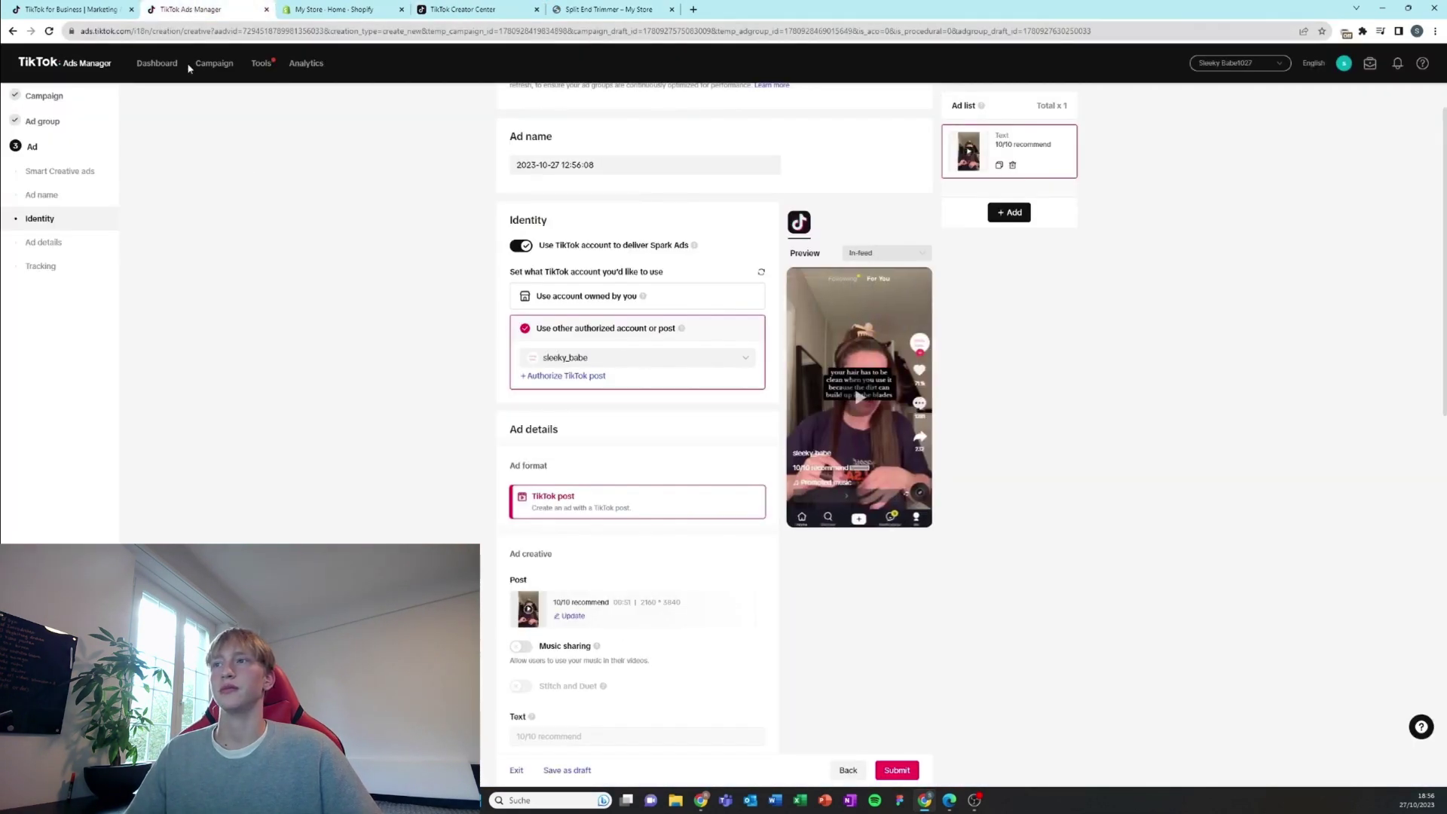
scroll(613, 682, "down", 5)
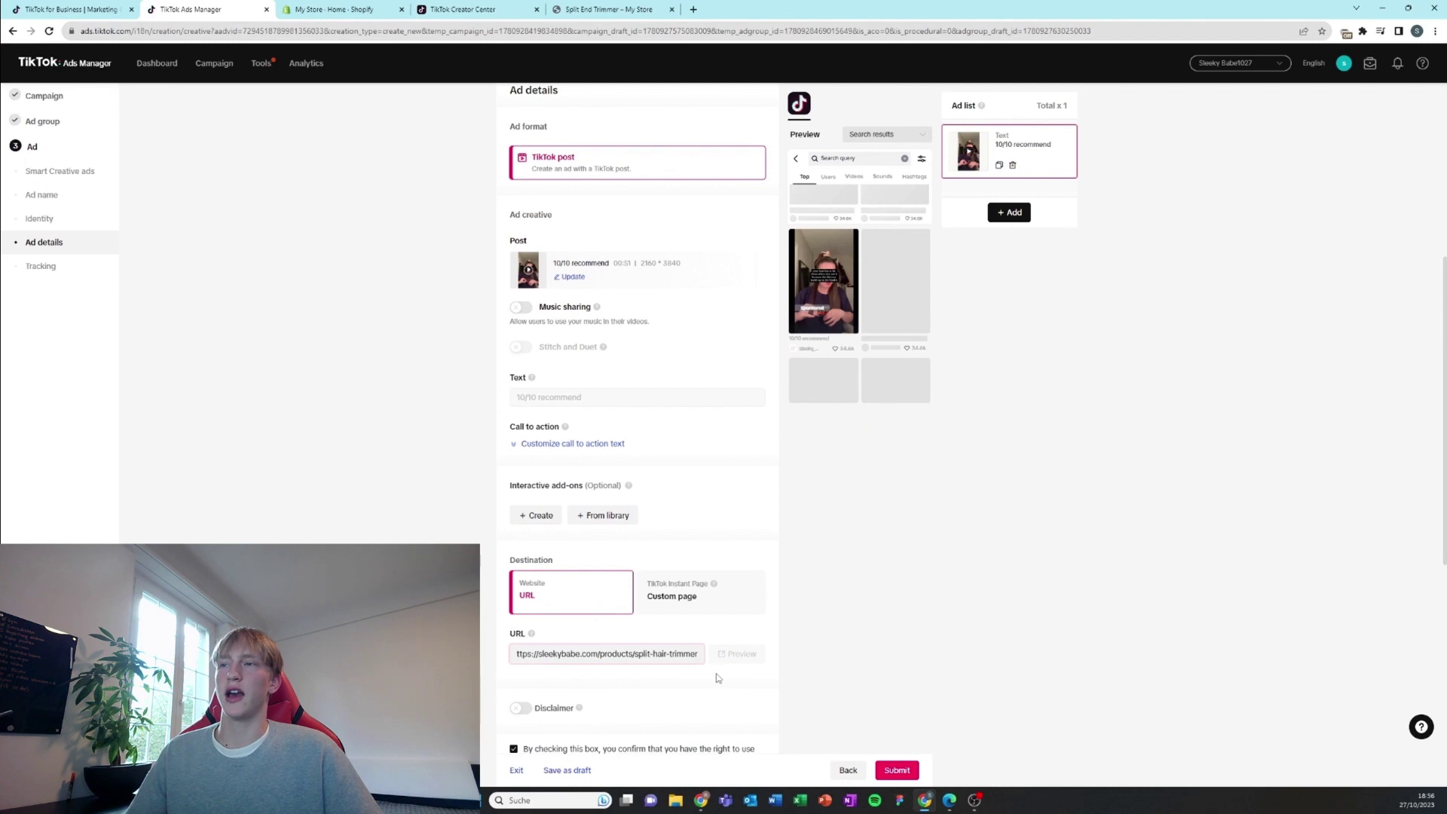
left_click(718, 676)
left_click(736, 654)
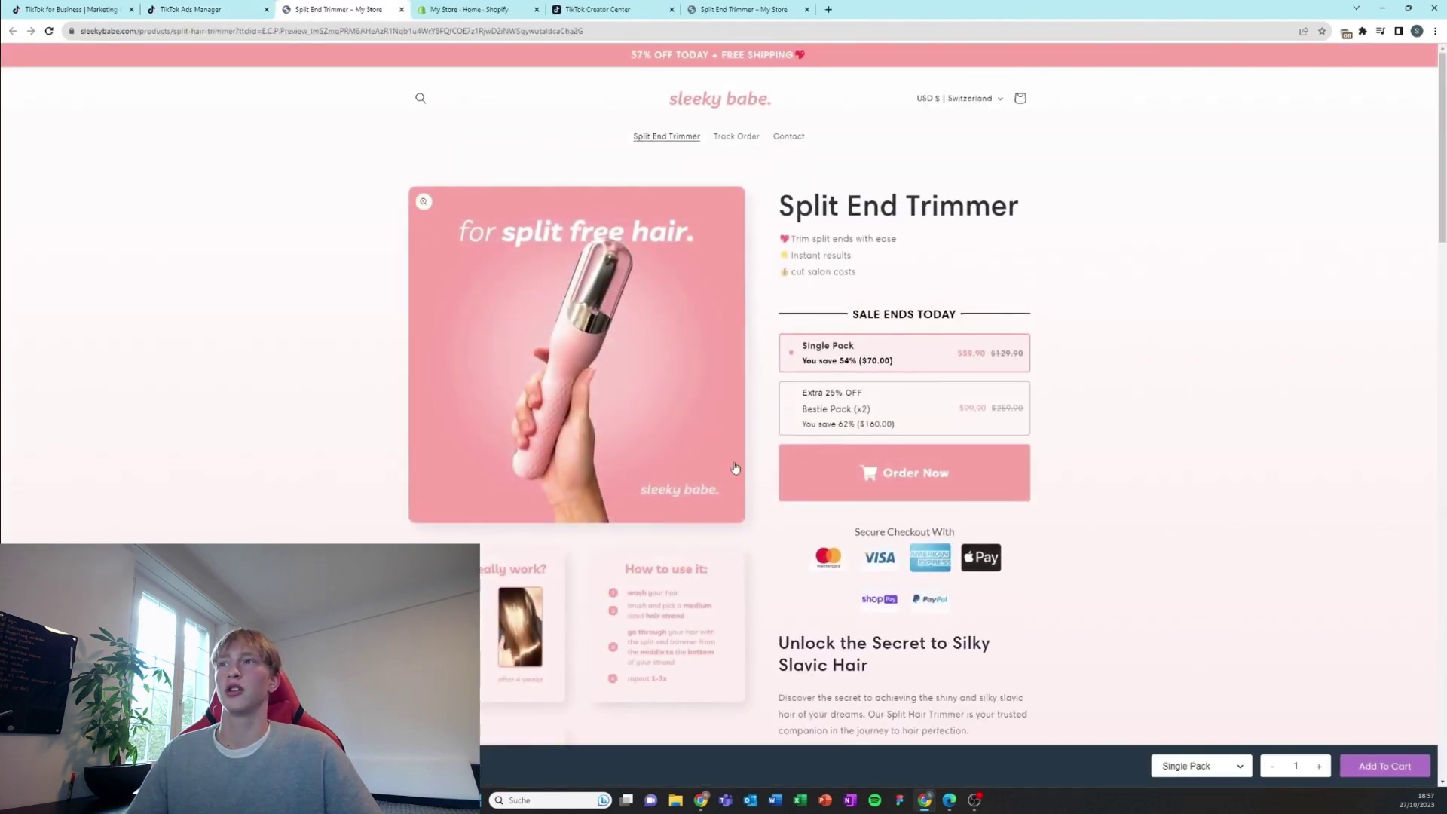
scroll(735, 467, "down", 3)
scroll(745, 462, "up", 3)
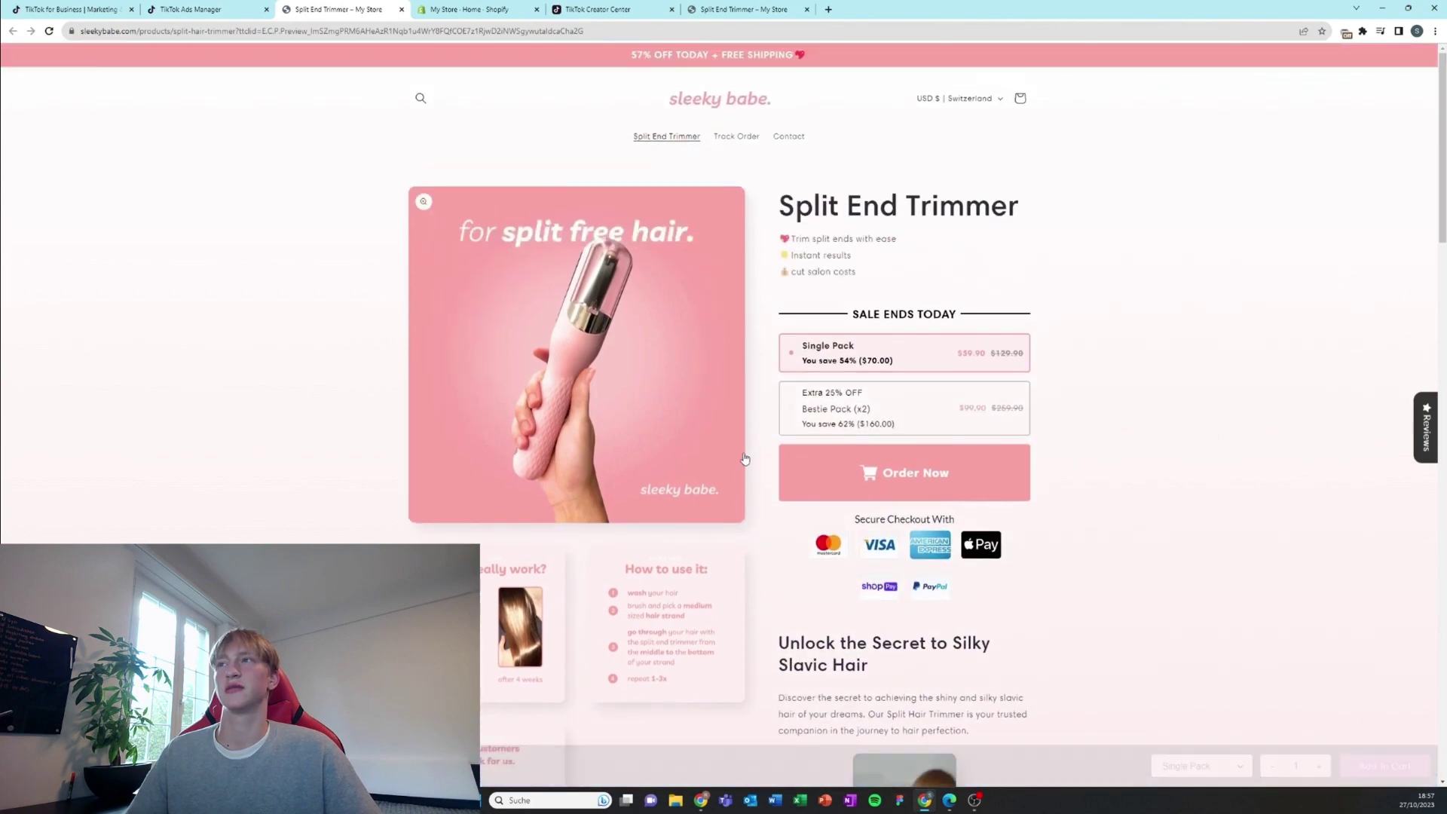
key("ctrl+w")
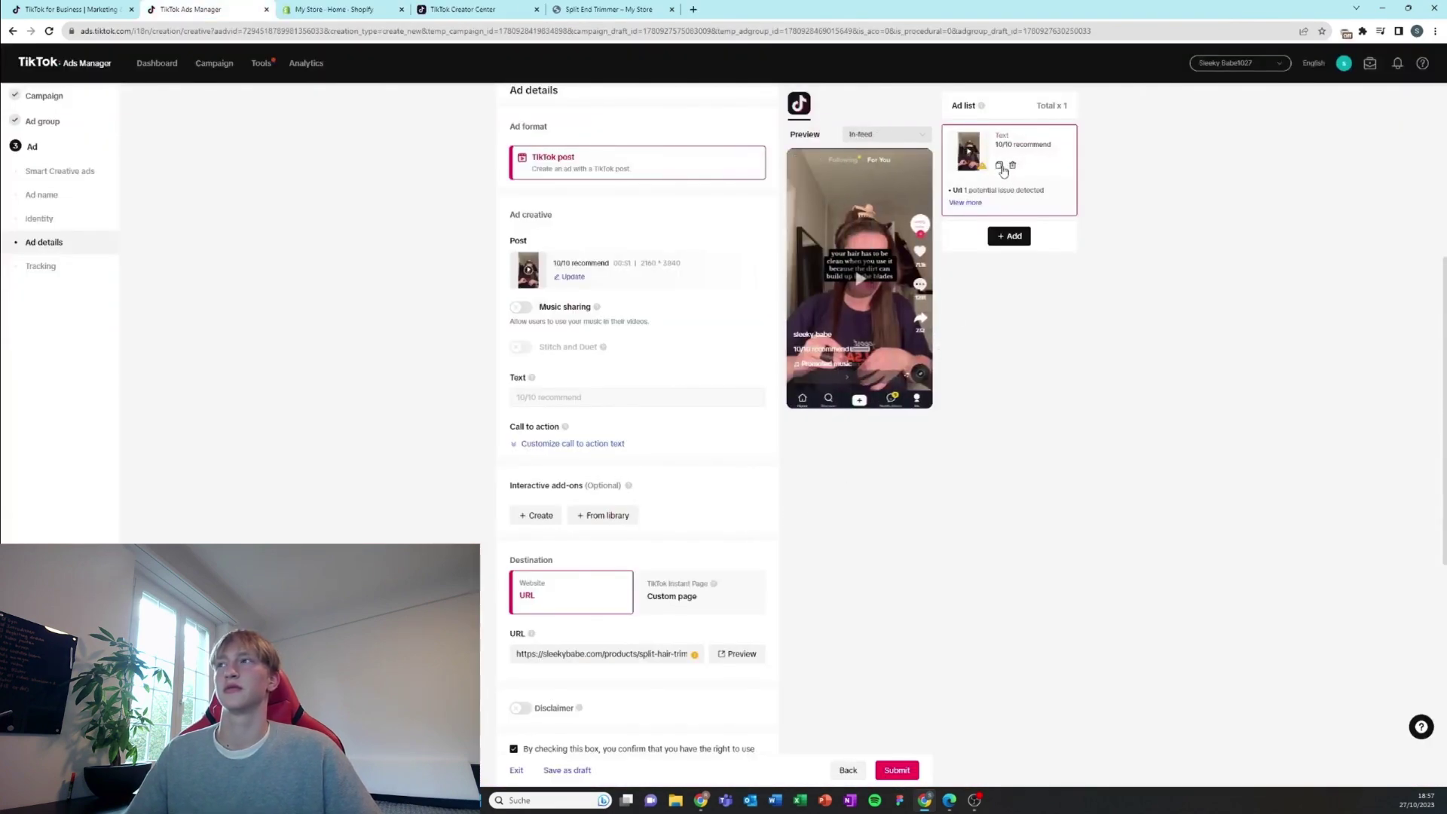
Duplicate the first ad until the list holds six ads.
left_click(999, 166)
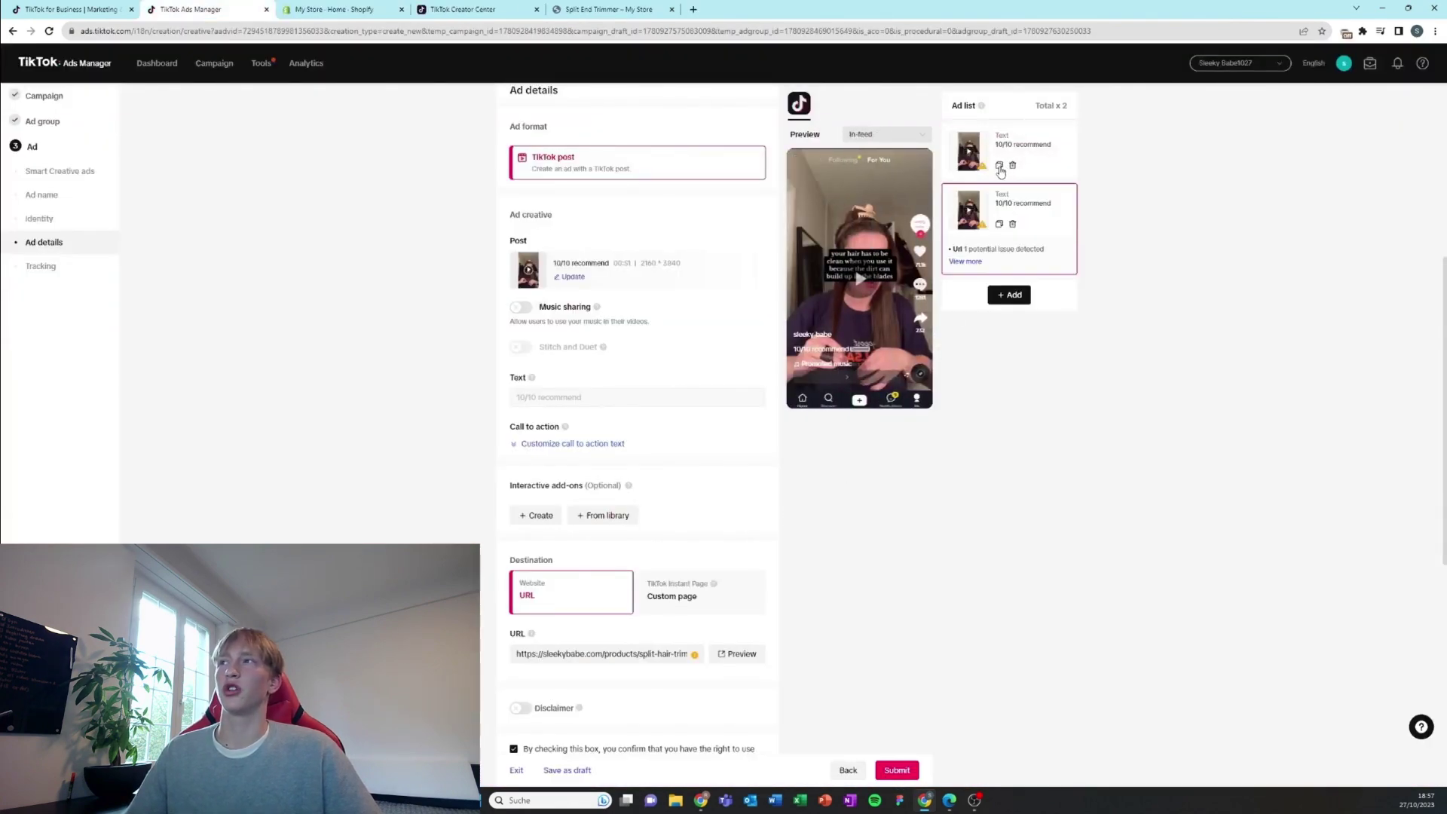
left_click(999, 166)
left_click(999, 166)
left_click(999, 166)
left_click(999, 166)
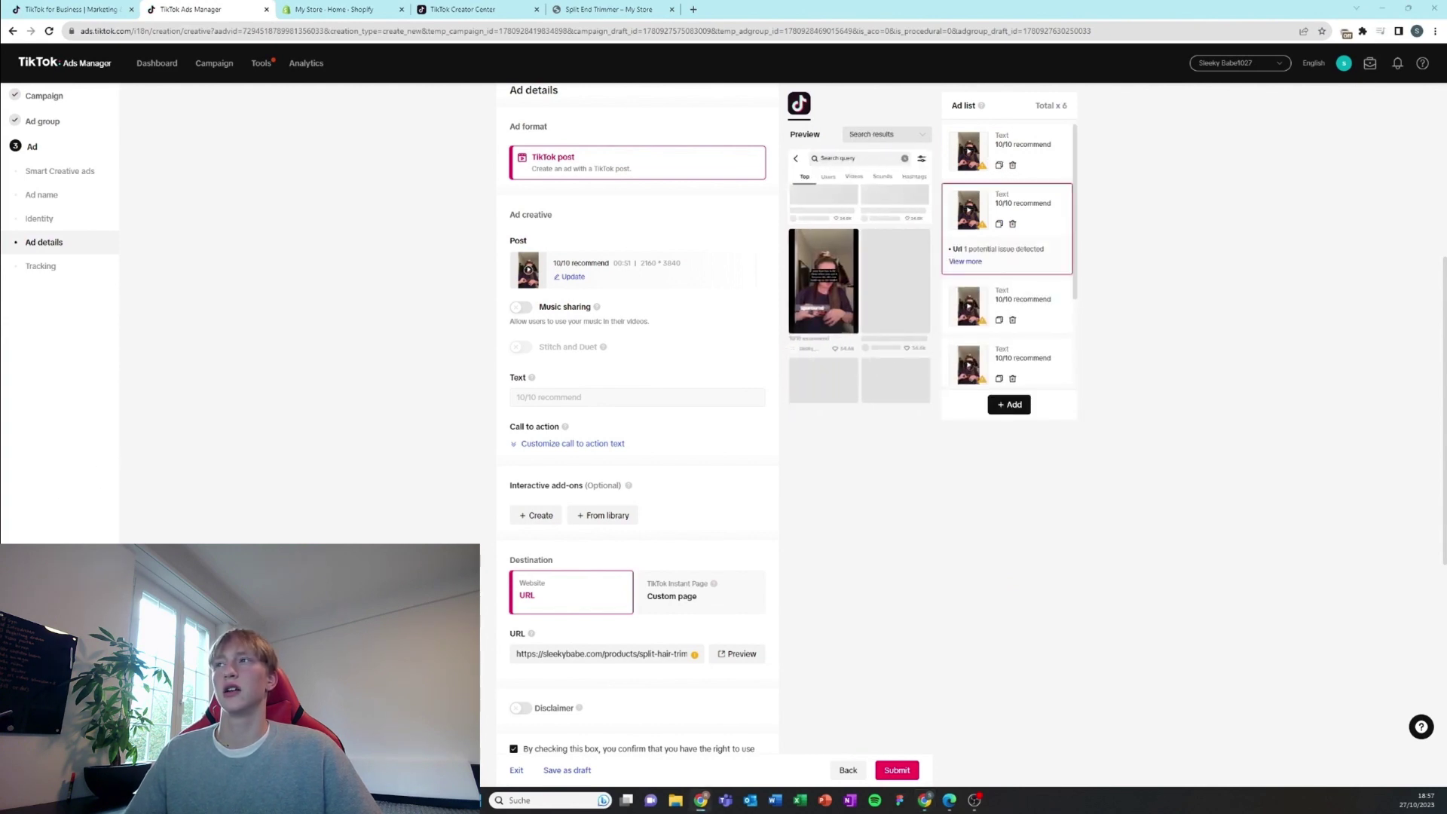
scroll(668, 371, "up", 5)
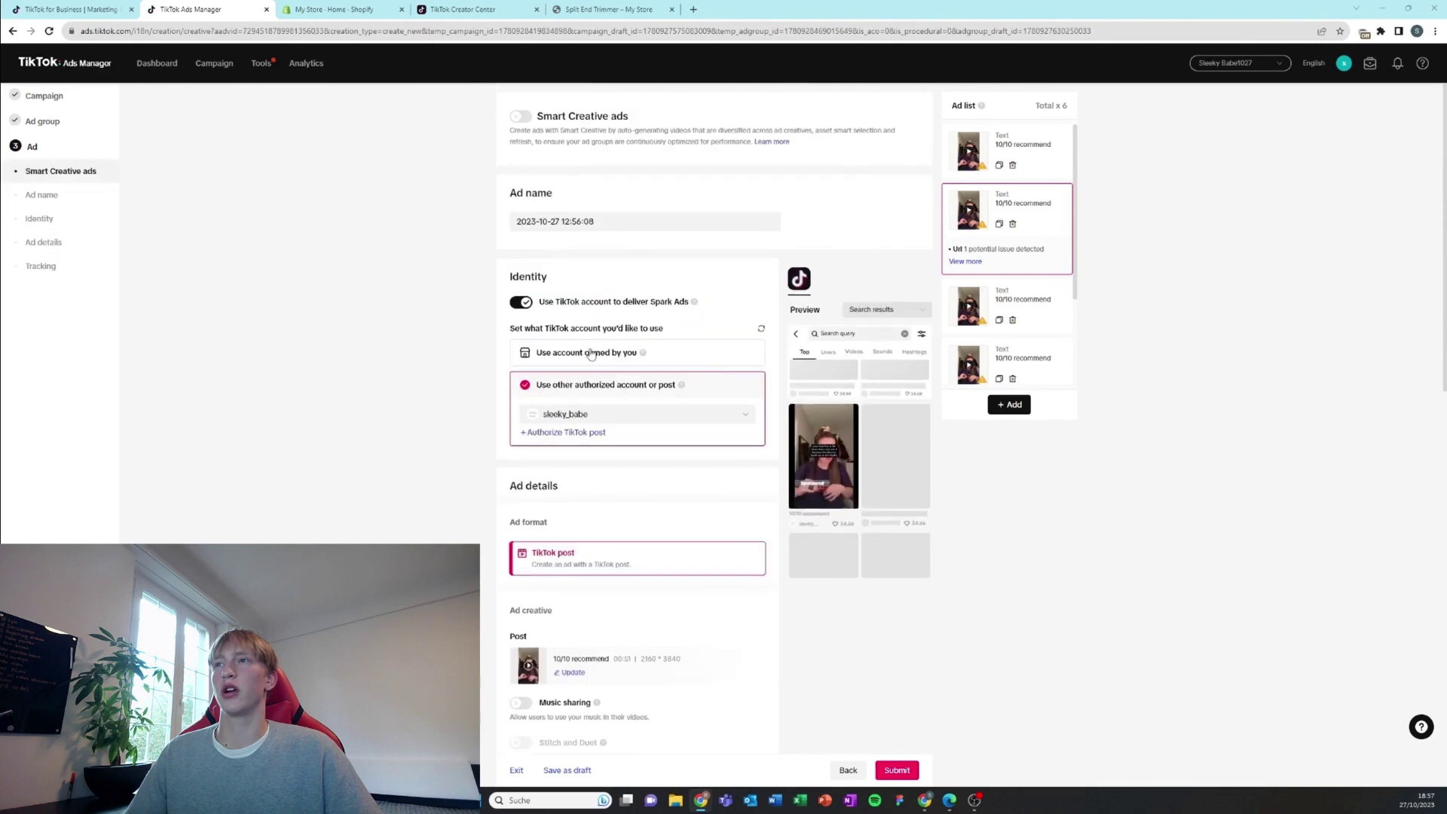
Authorize another TikTok post by pasting its post code.
left_click(555, 433)
left_click(584, 248)
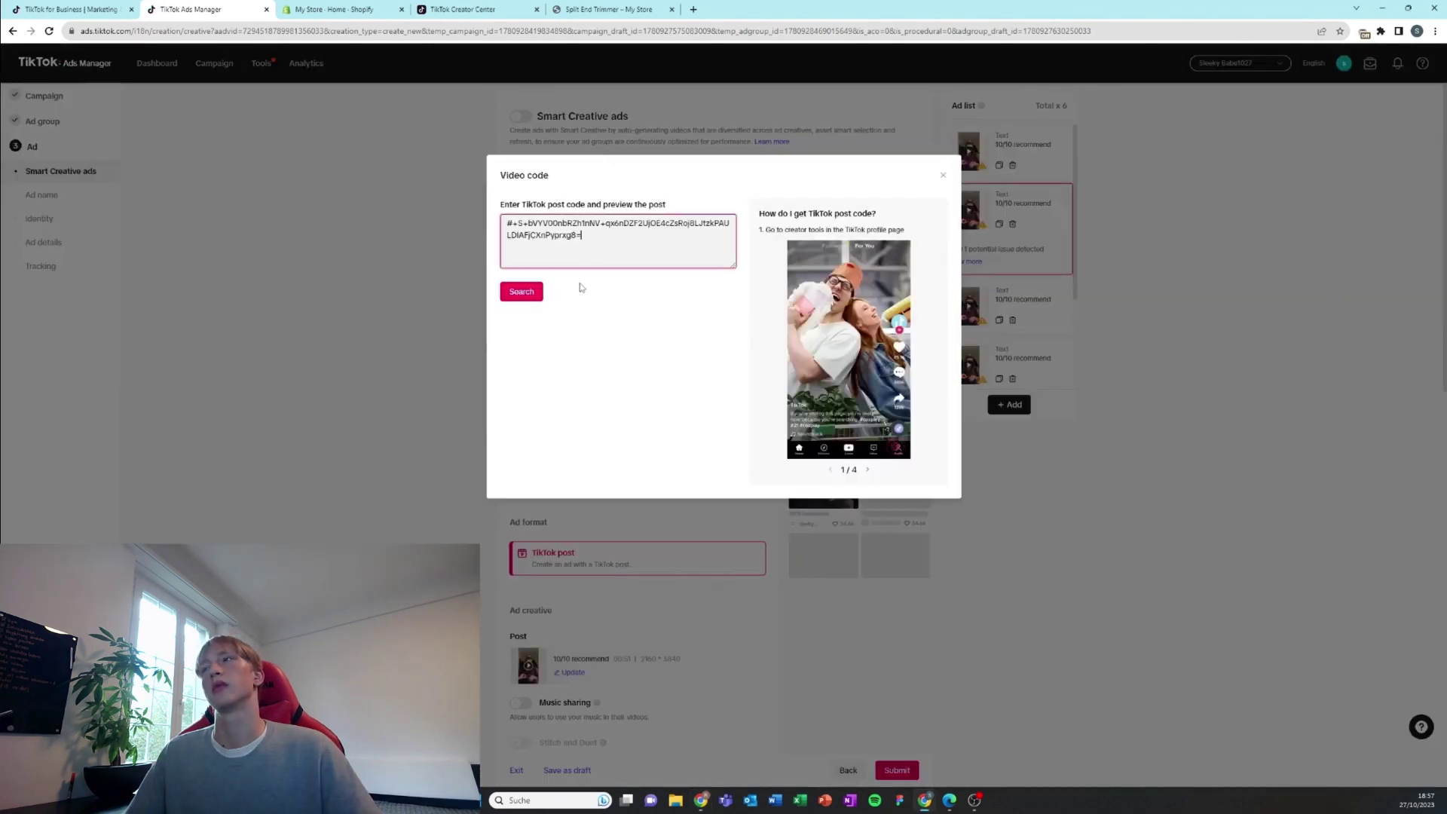
left_click(537, 300)
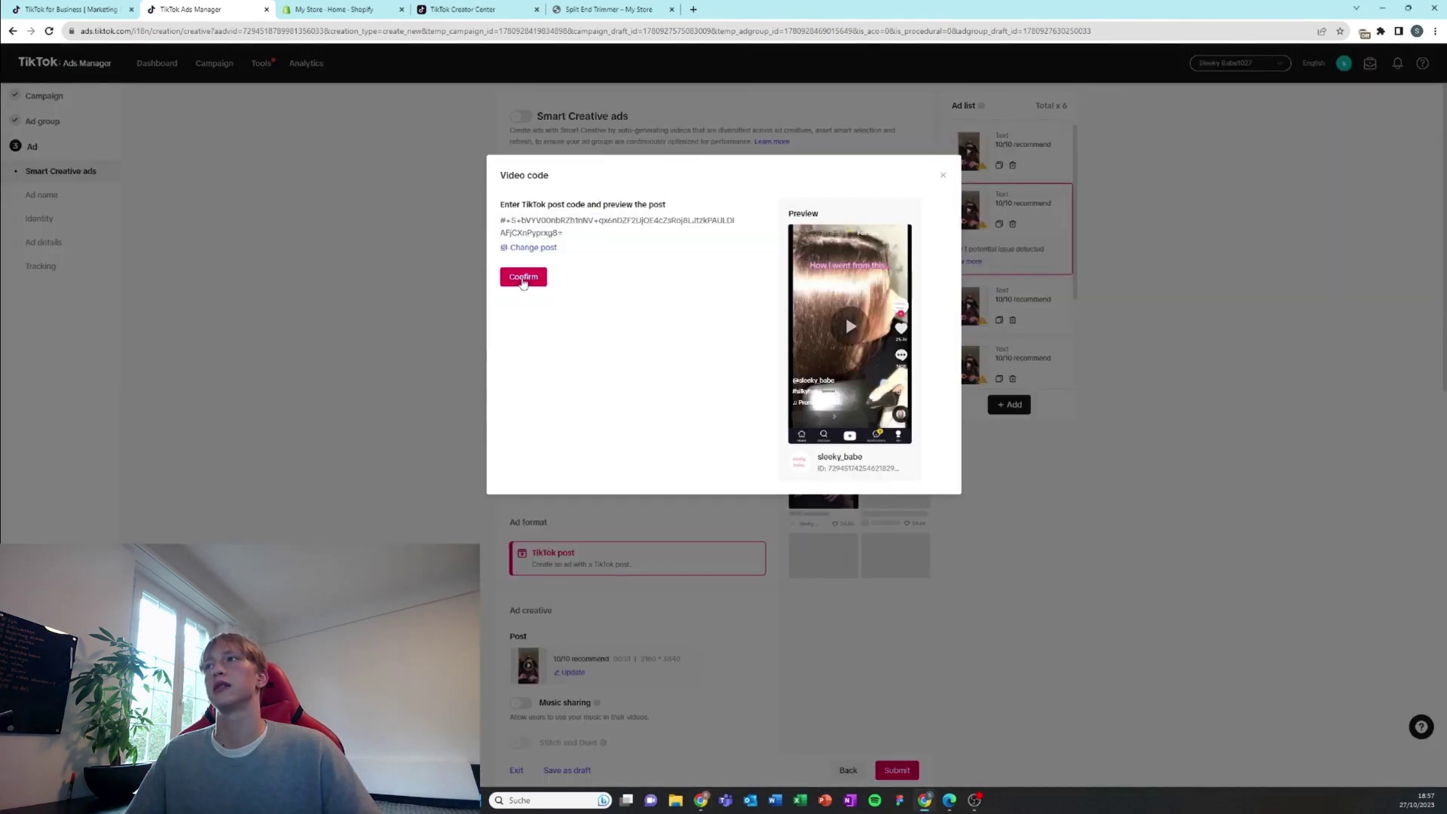
left_click(463, 407)
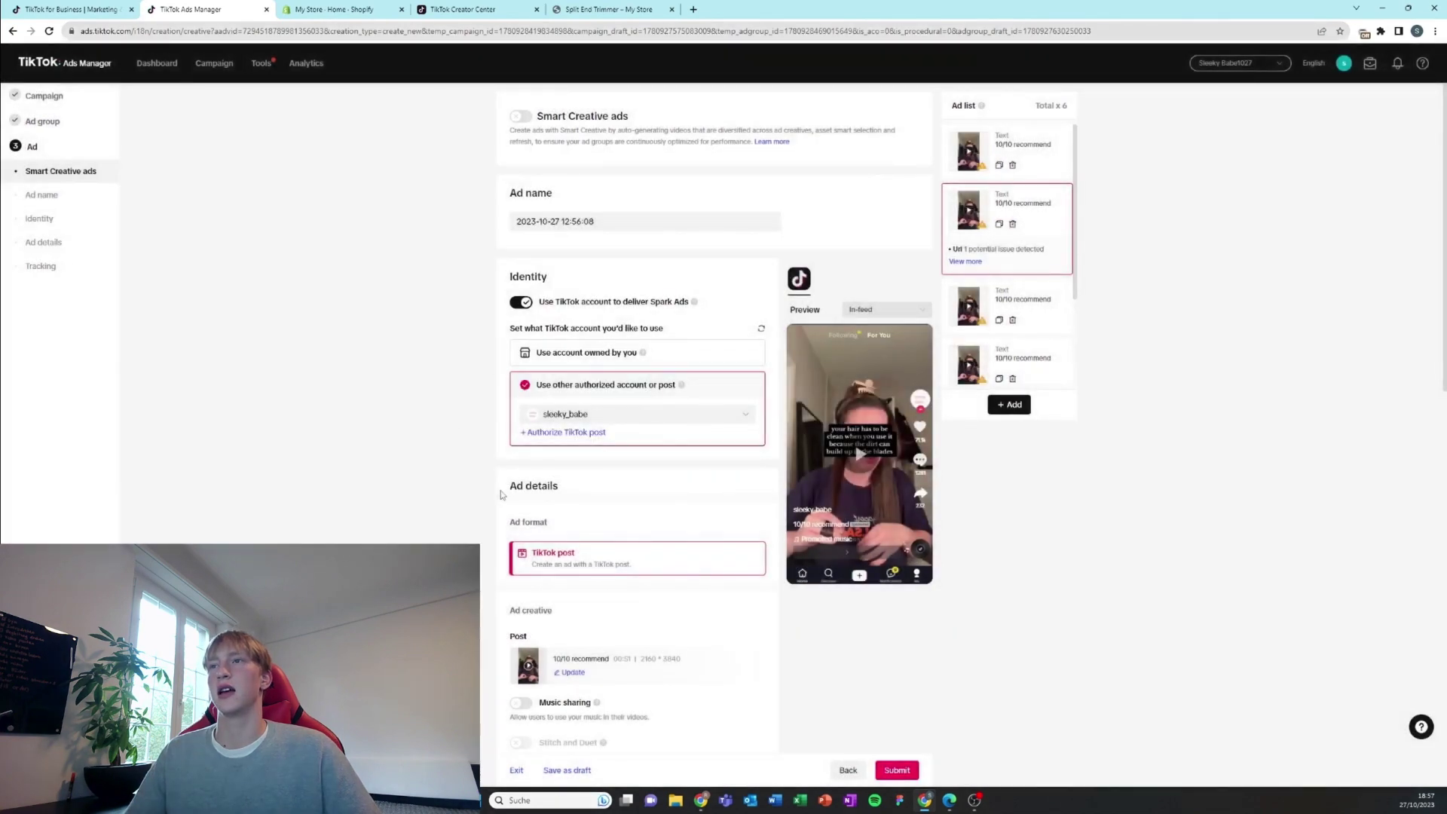
Assign the newly authorized hair video to one of the copied ads.
scroll(492, 494, "down", 1)
scroll(494, 500, "down", 3)
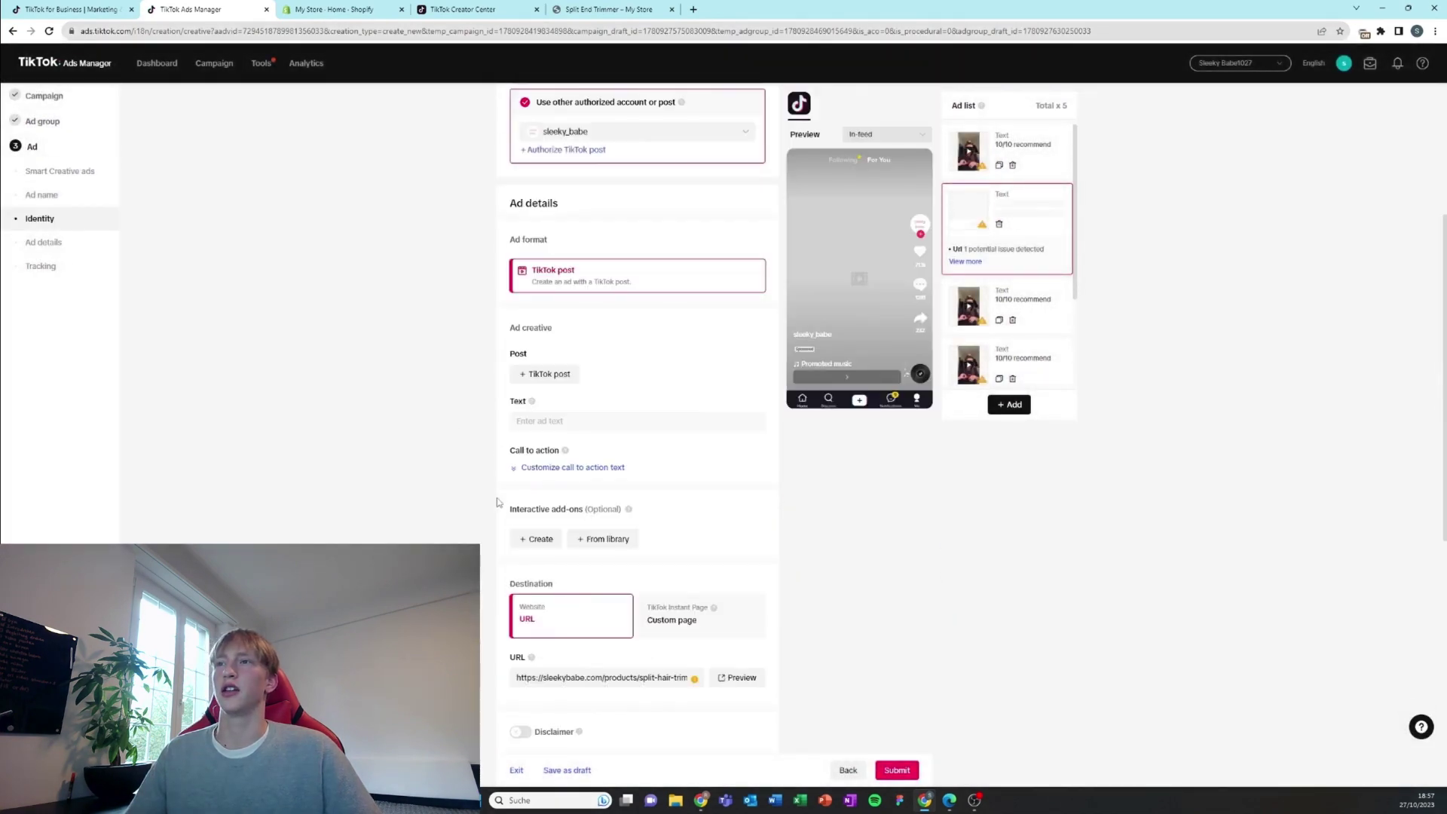
scroll(491, 507, "up", 3)
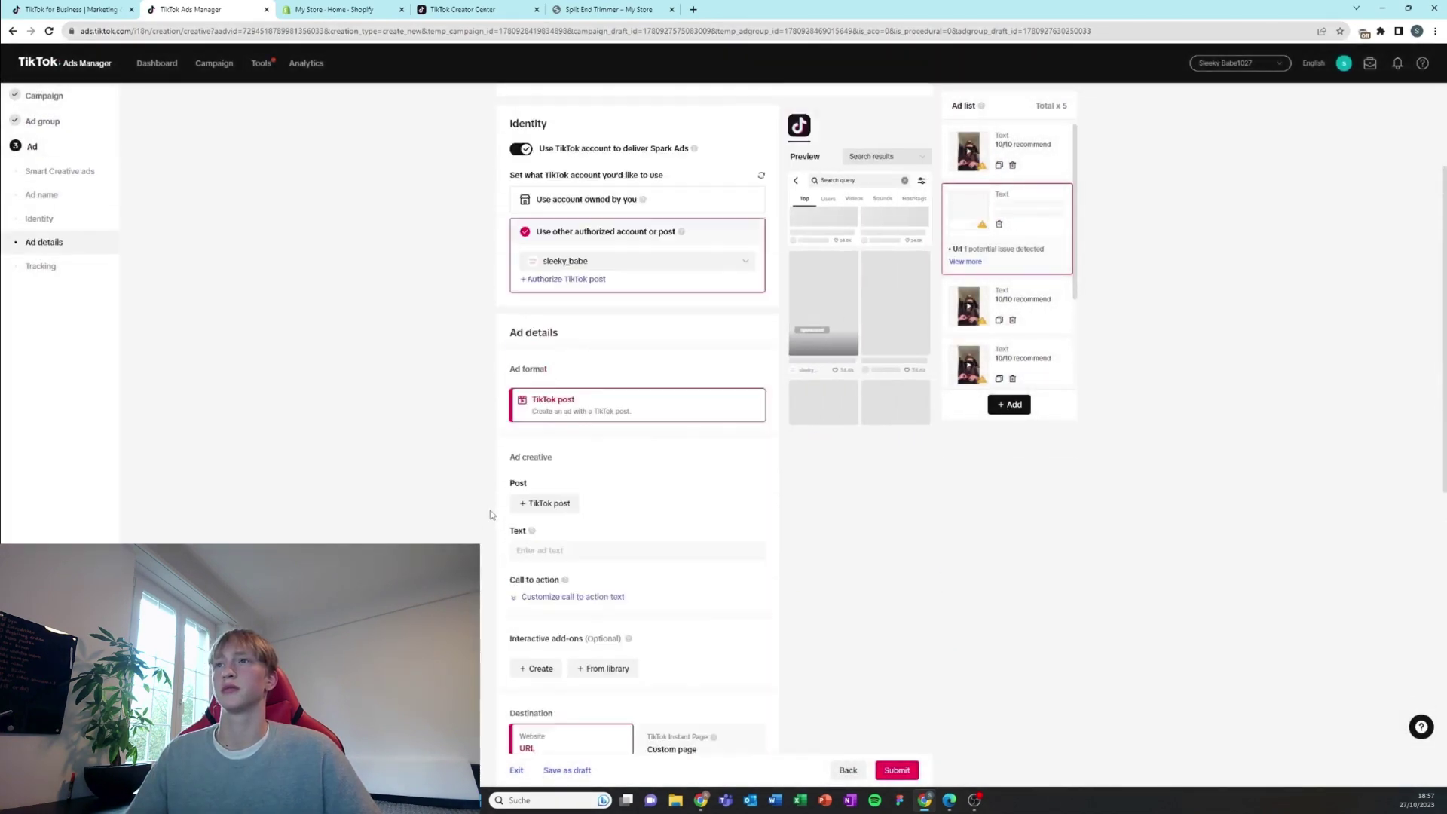
left_click(527, 541)
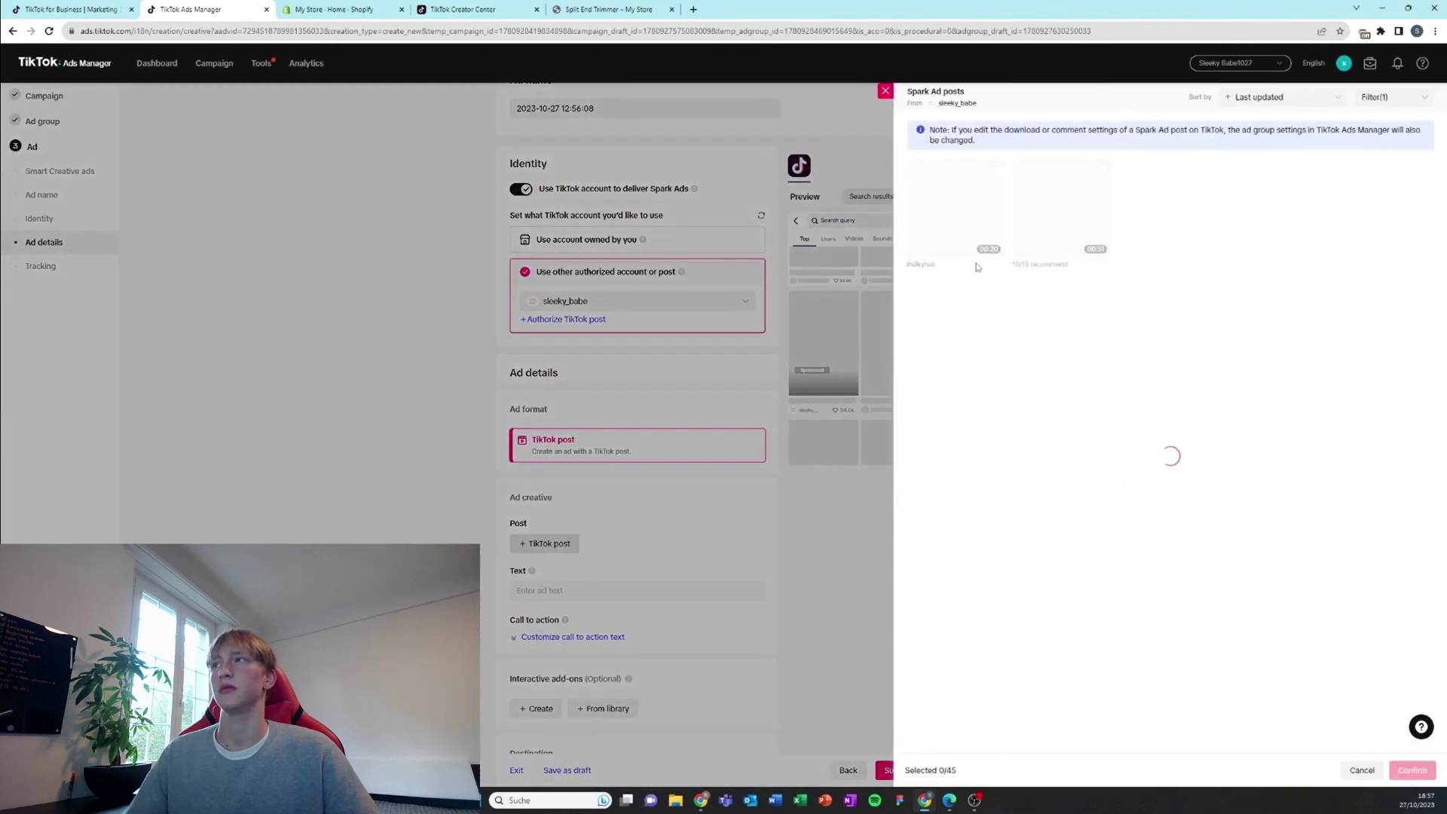
left_click(955, 218)
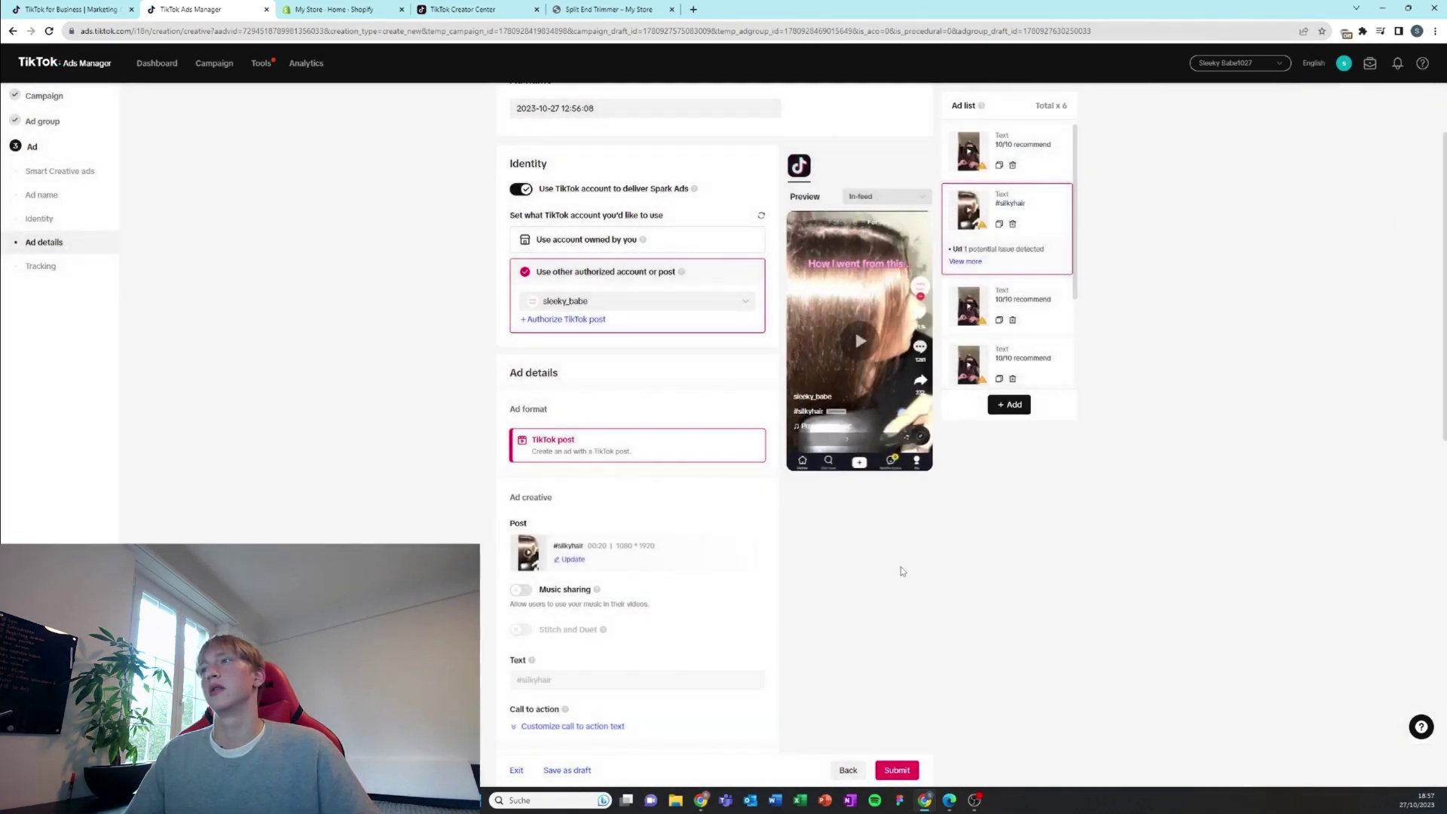
scroll(812, 536, "down", 10)
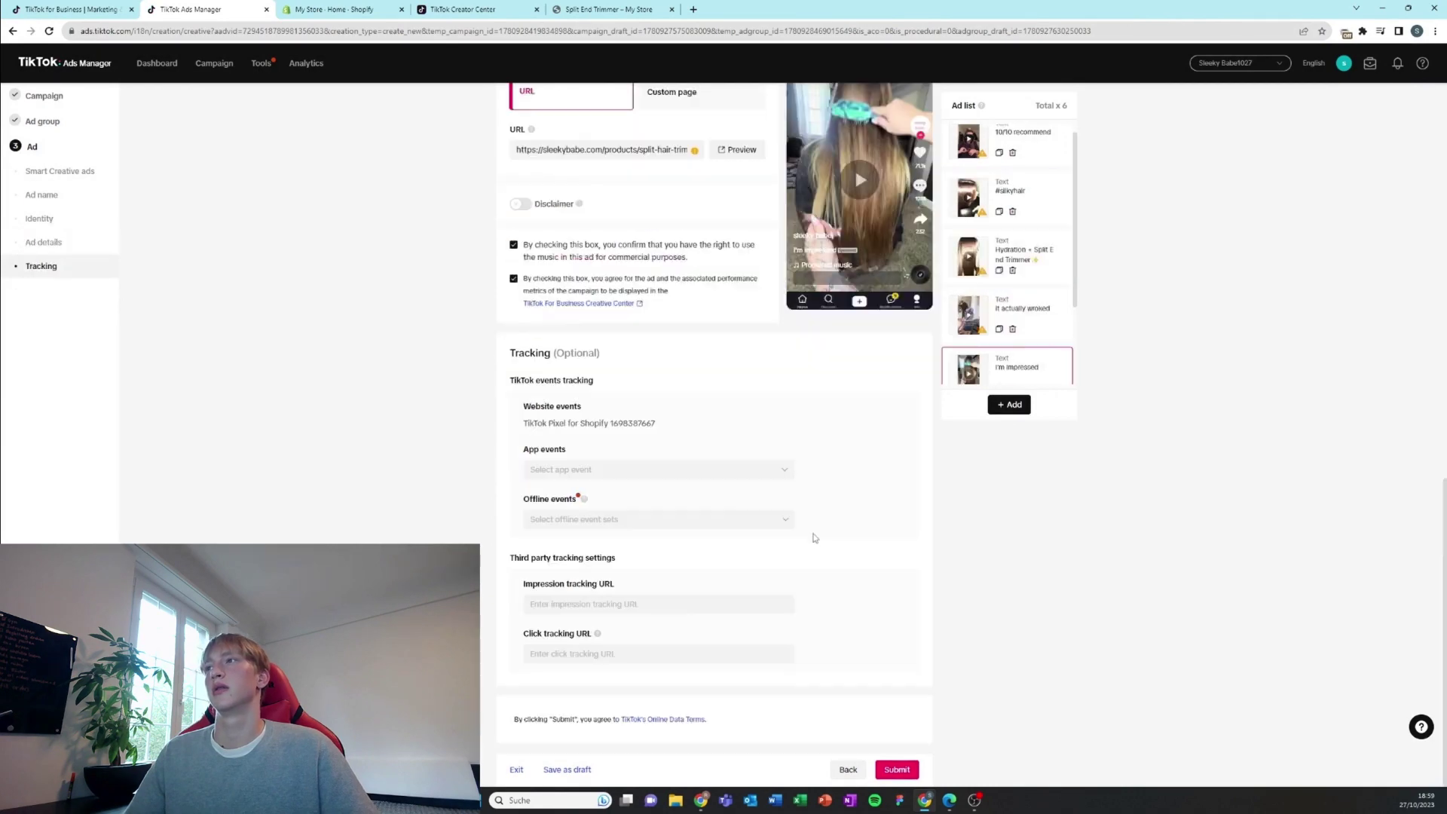
Submit all six ads despite the warnings and dismiss the payment successful notice.
left_click(904, 776)
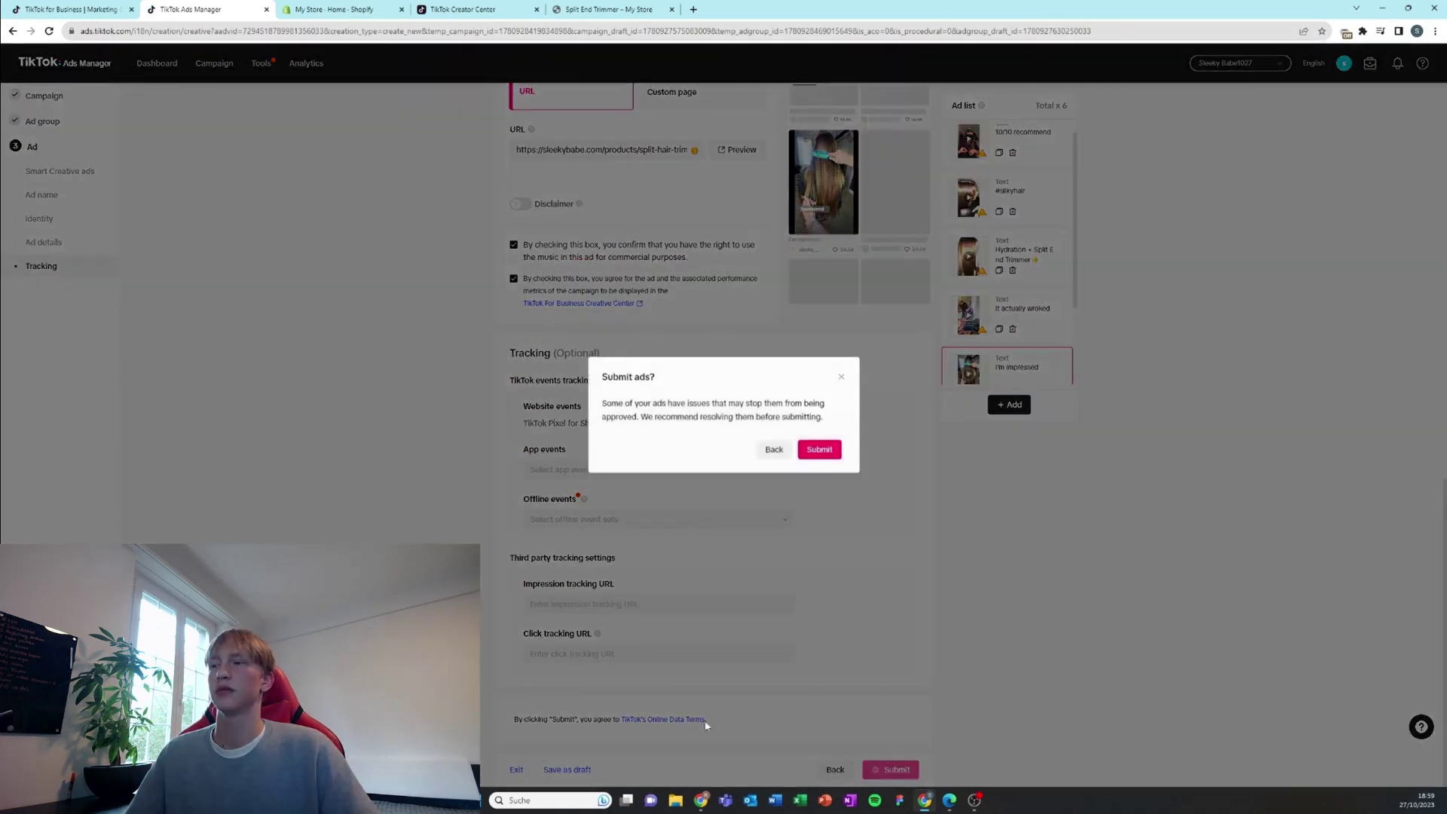
left_click(820, 450)
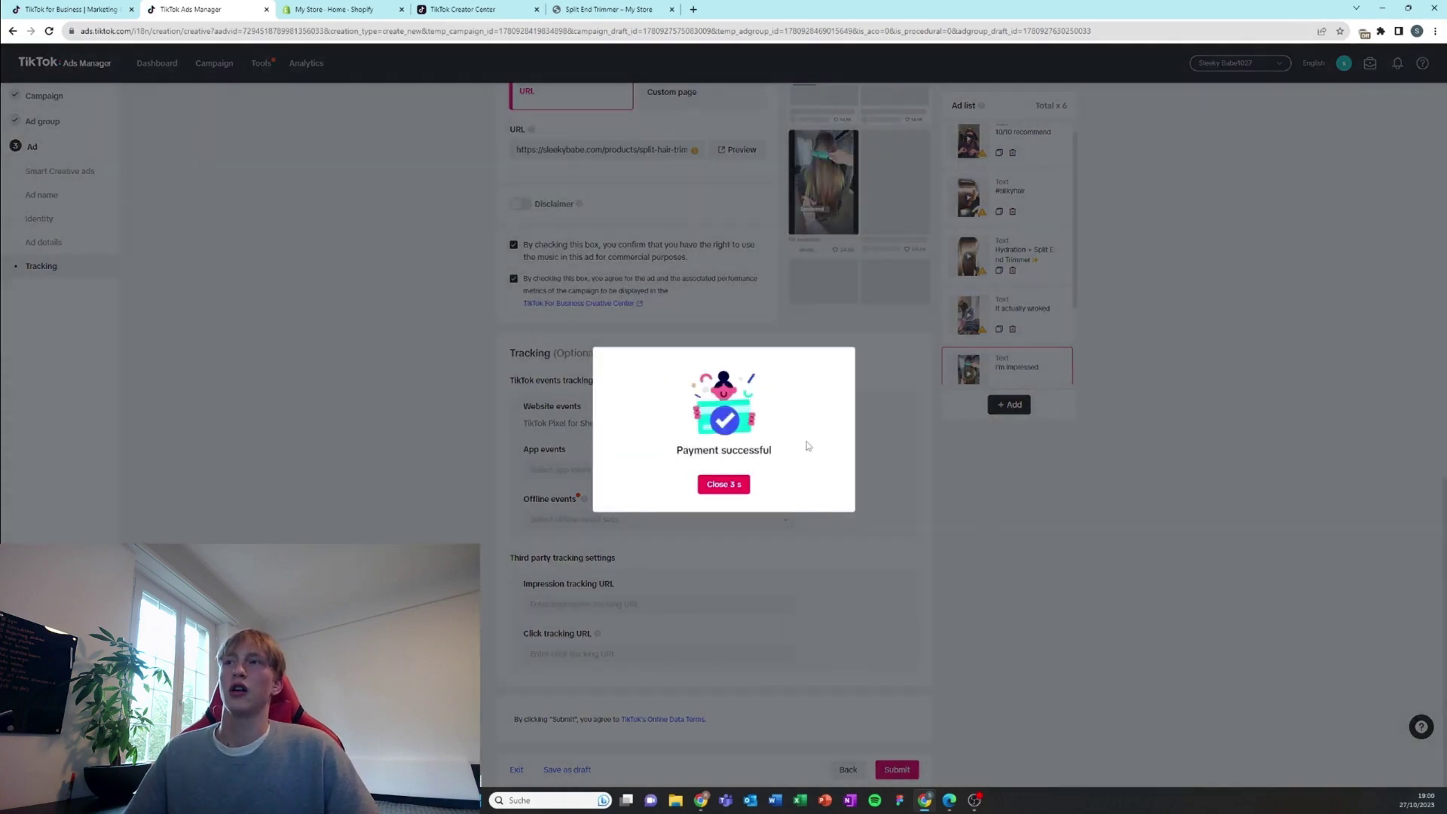
left_click(738, 489)
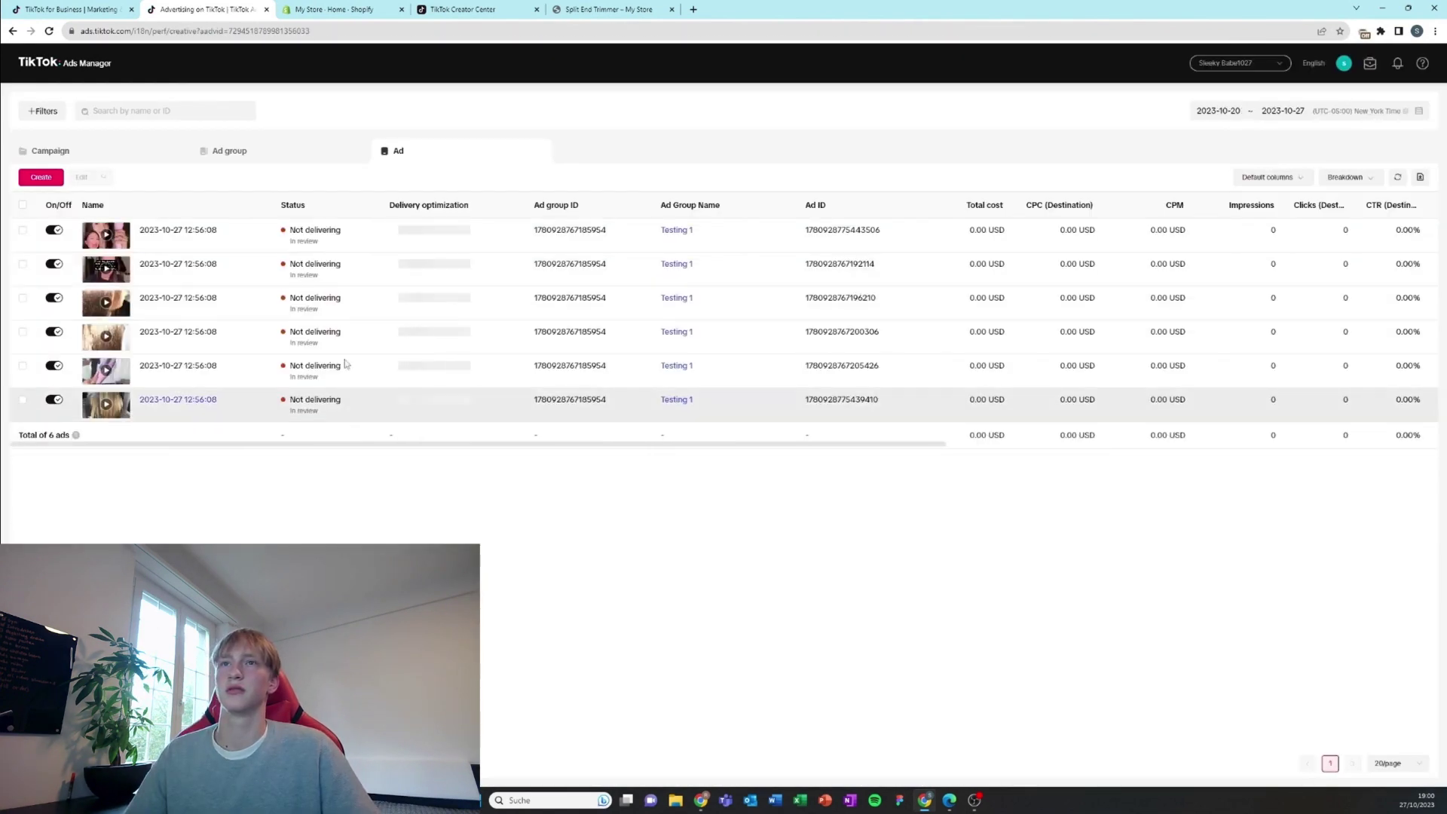
Open the custom column chooser and remove four default metrics, starting with Total cost.
left_click(1272, 193)
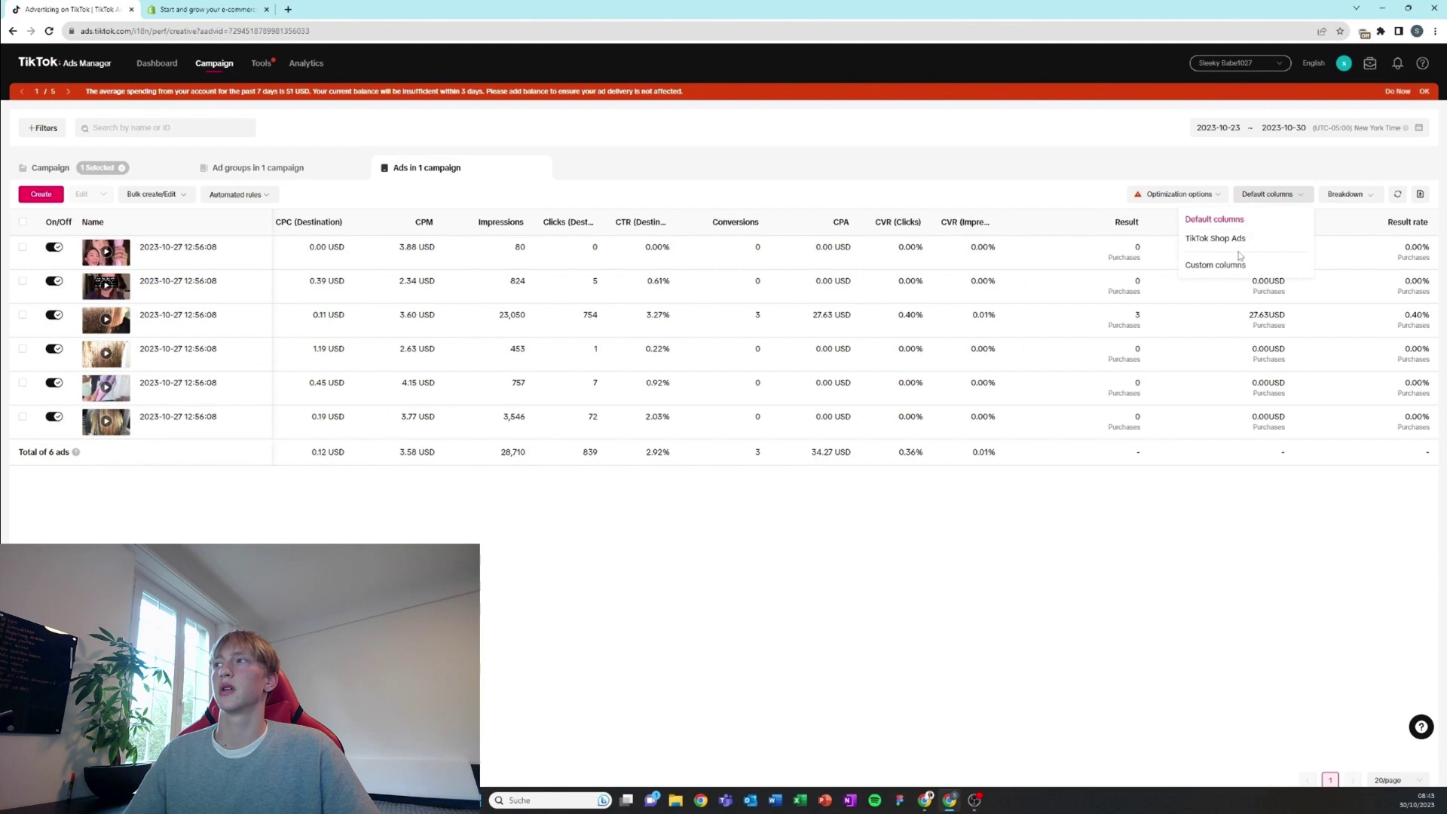
left_click(1224, 265)
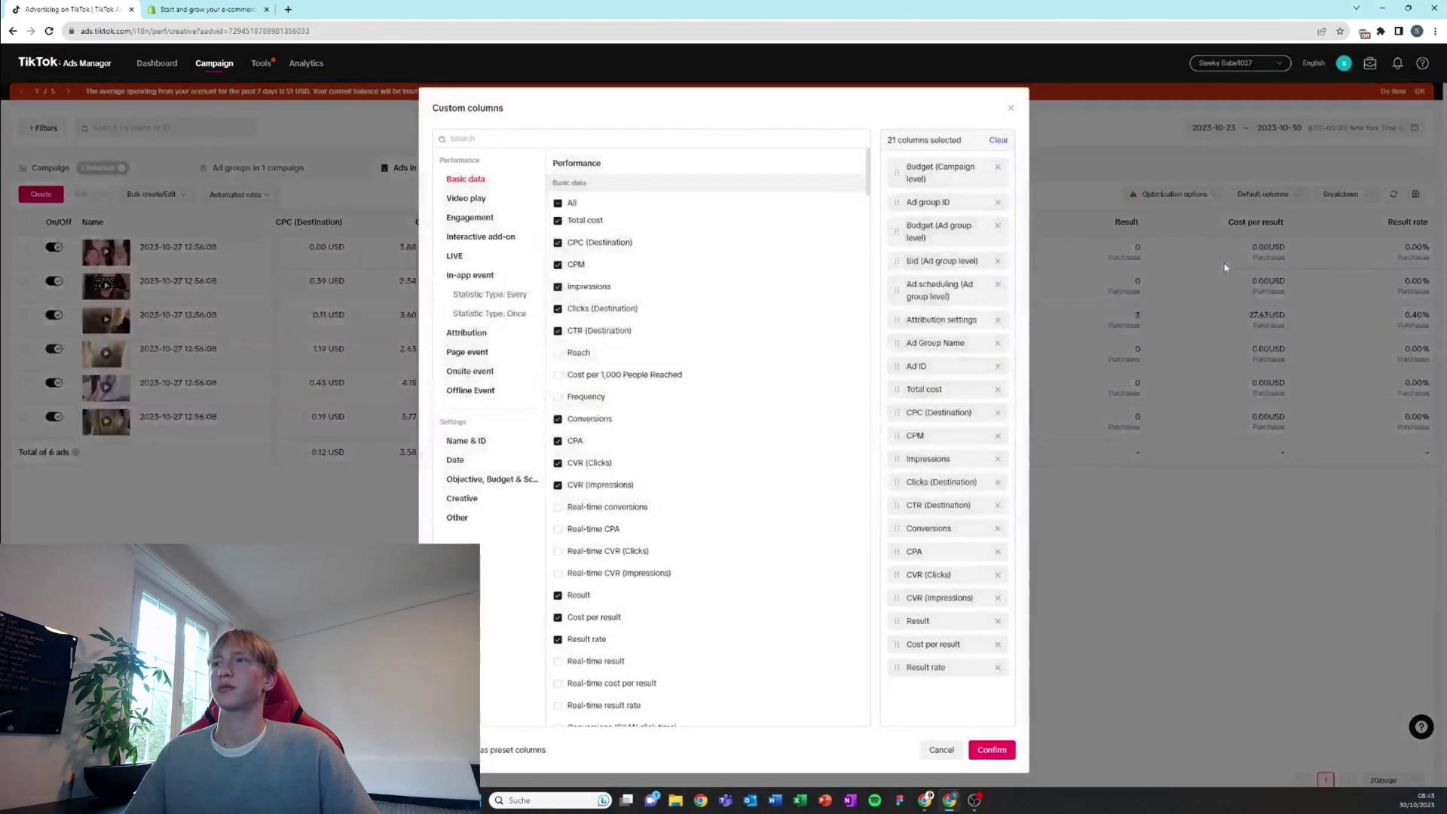
left_click(997, 390)
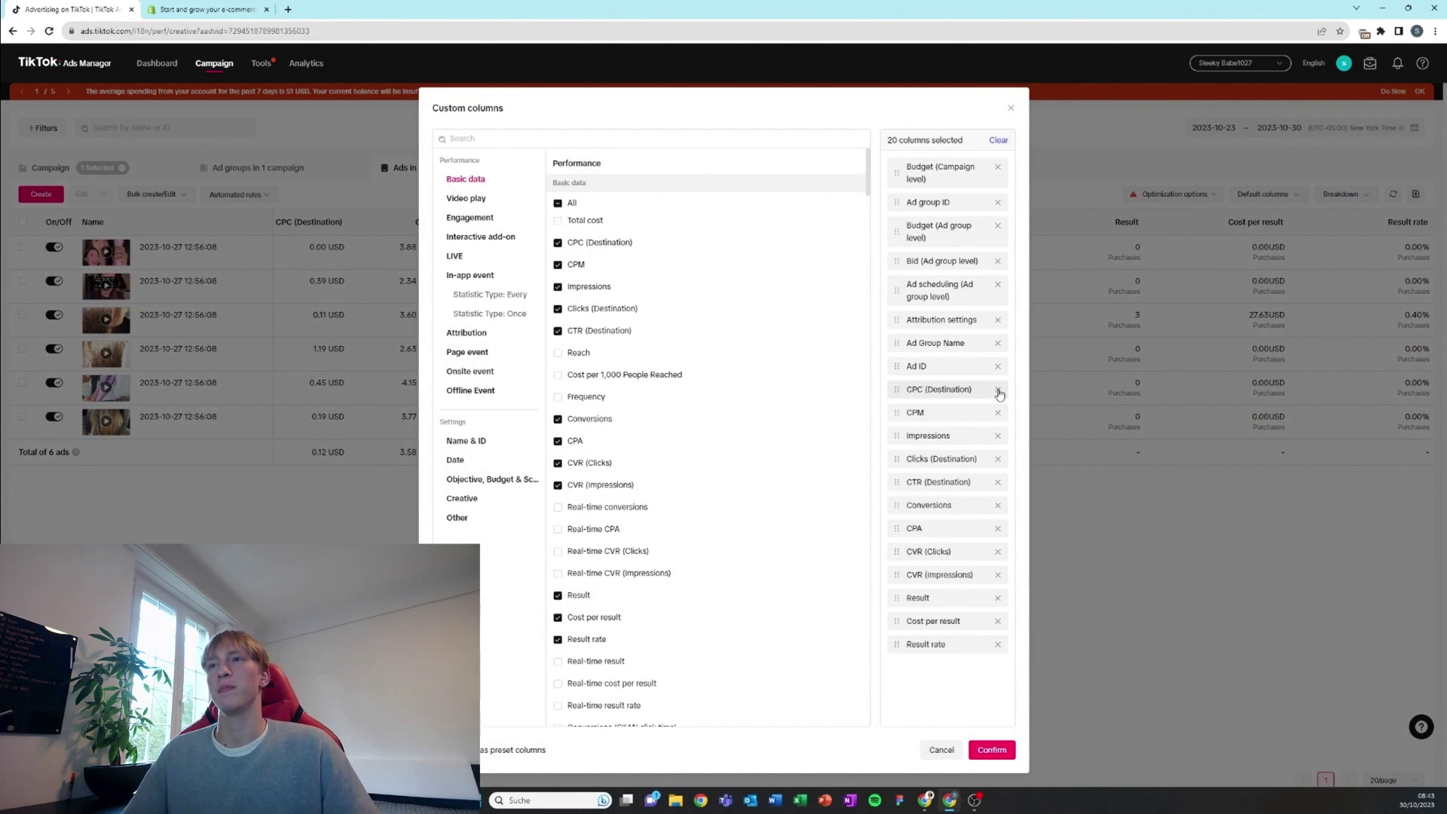
left_click(997, 389)
left_click(998, 389)
left_click(998, 389)
left_click(997, 390)
left_click(998, 389)
left_click(997, 389)
left_click(998, 389)
Add Complete payment, View content, Add-to-cart and Initiate checkout columns, dropping View content's value columns.
left_click(467, 352)
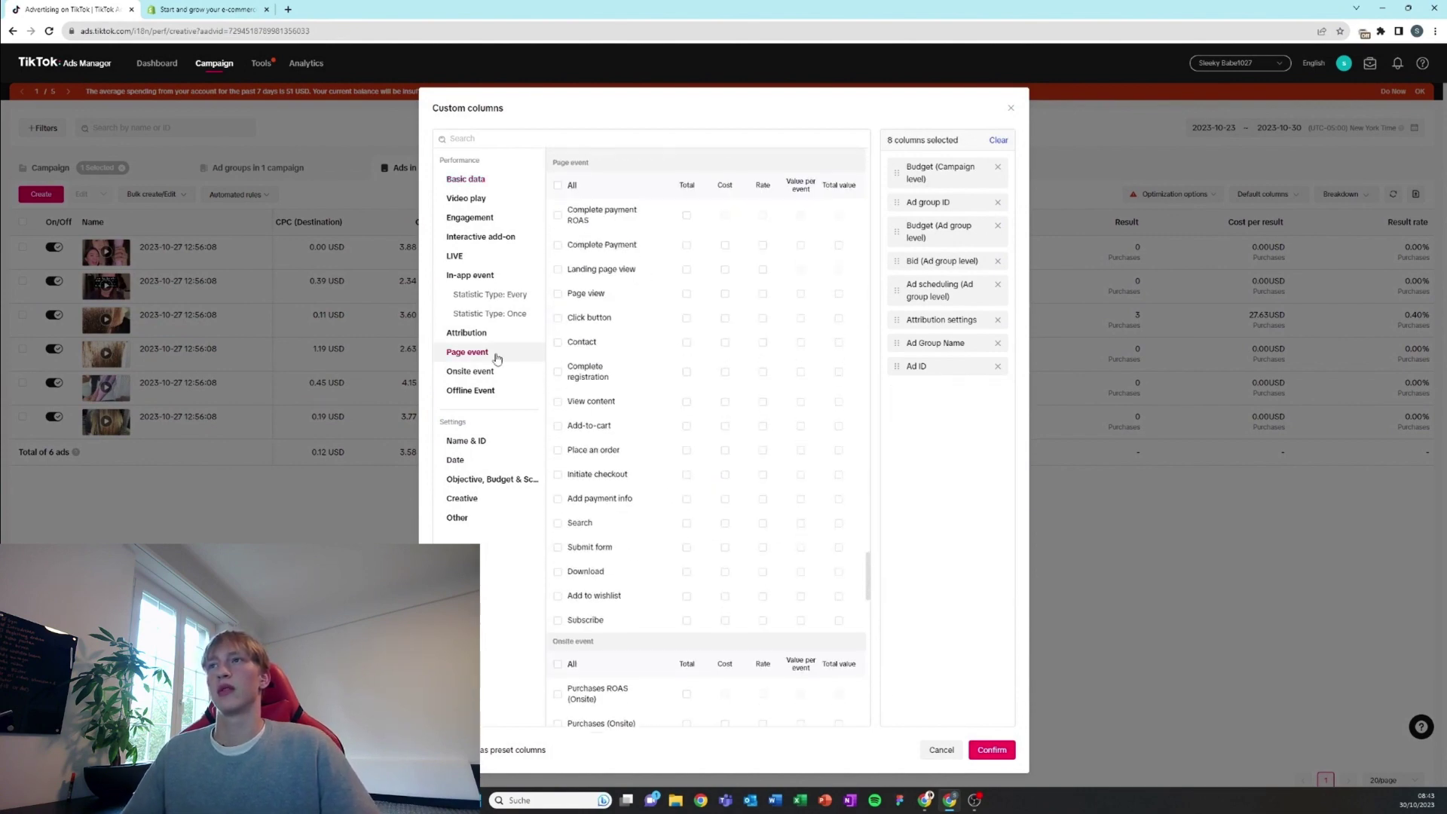
left_click(558, 211)
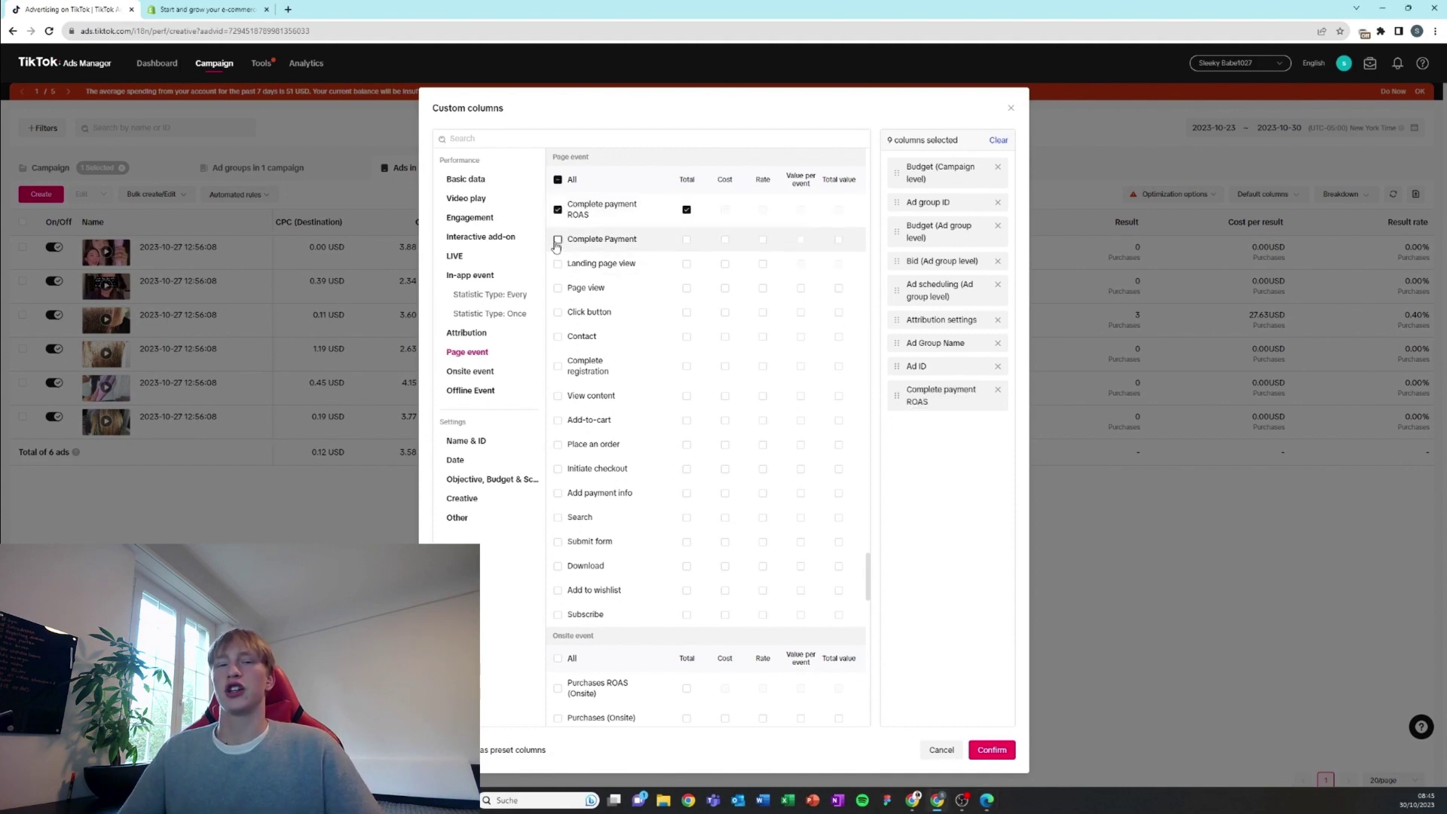
left_click(557, 240)
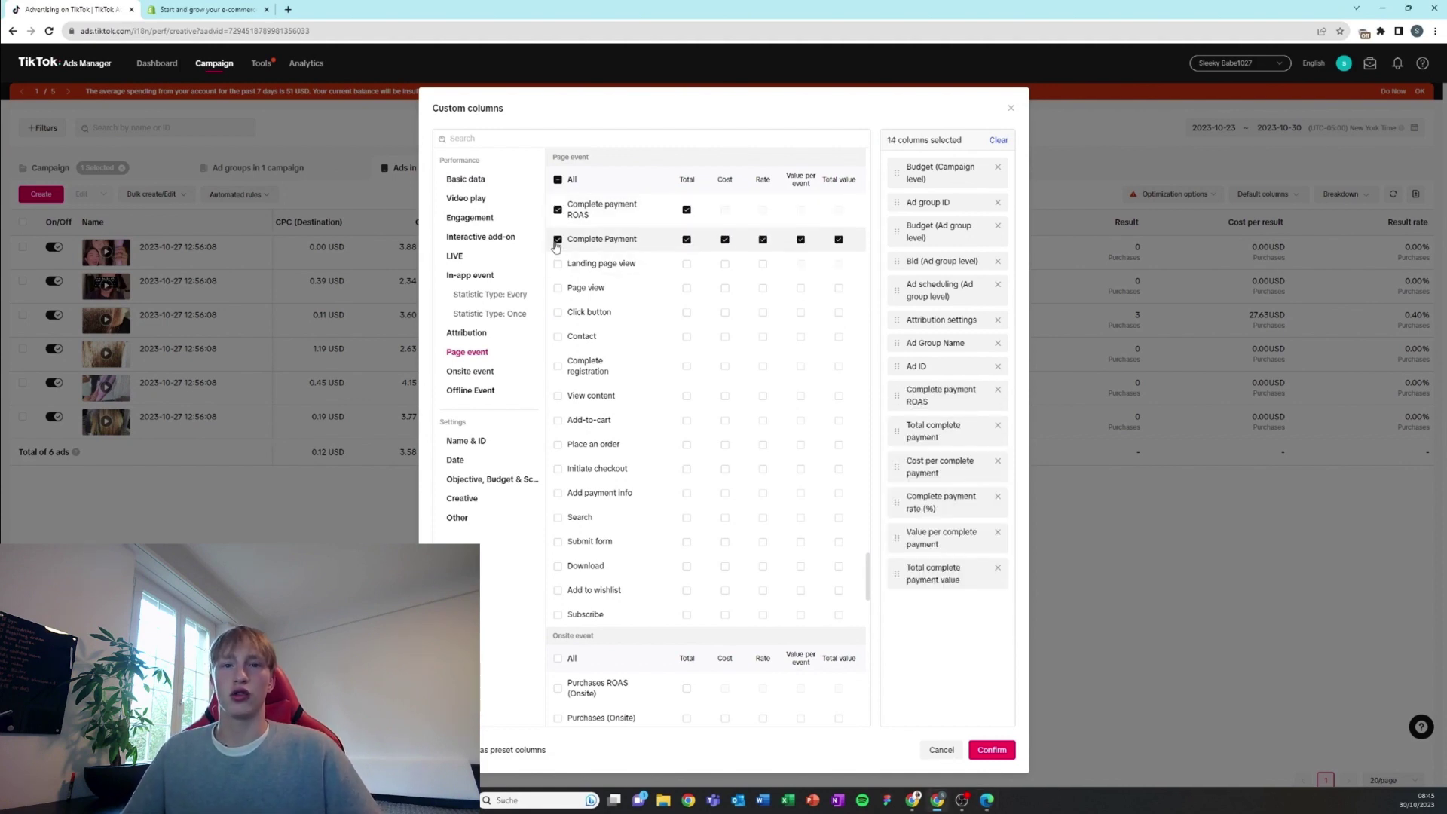
left_click(558, 397)
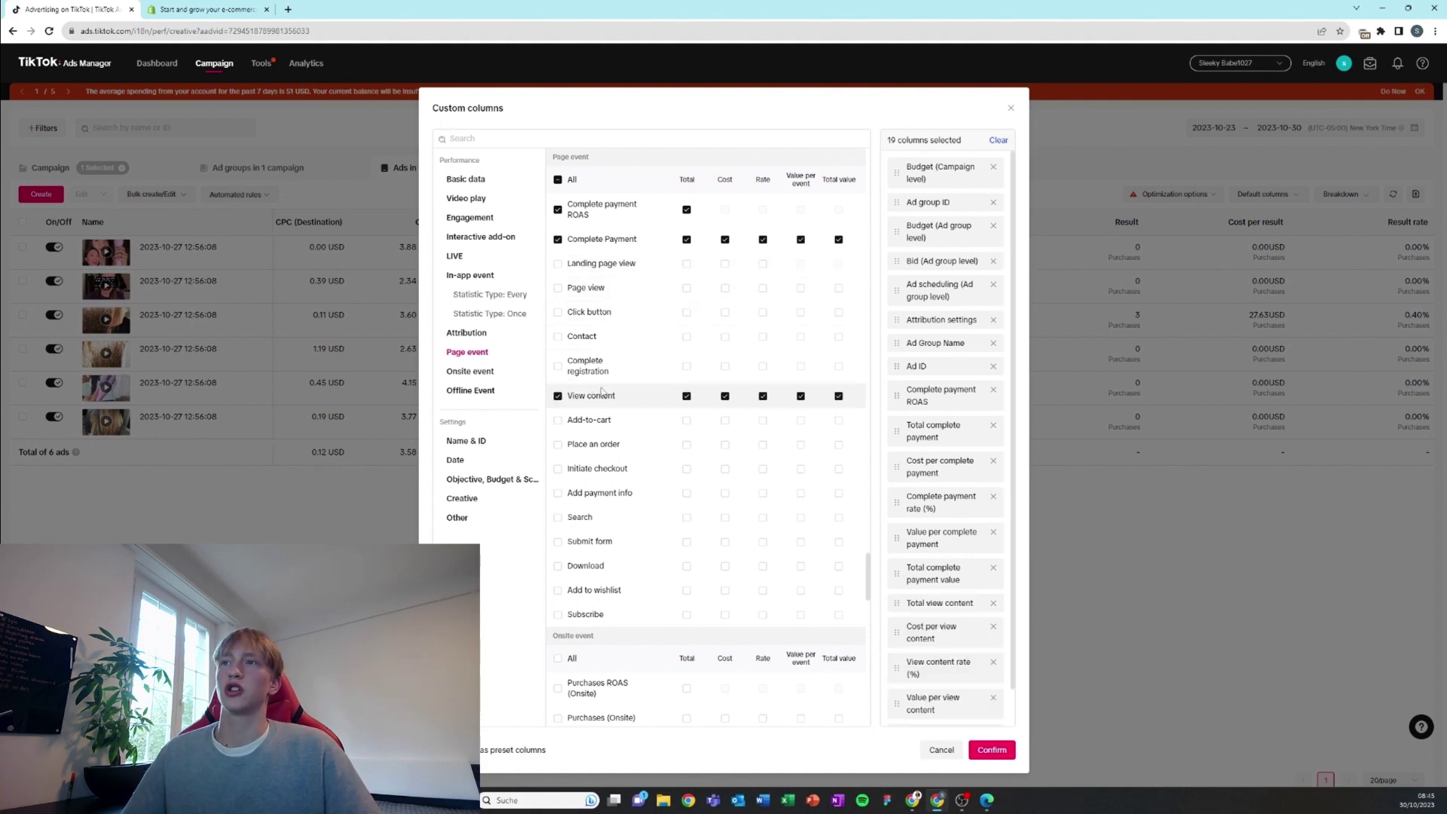
scroll(601, 391, "down", 1)
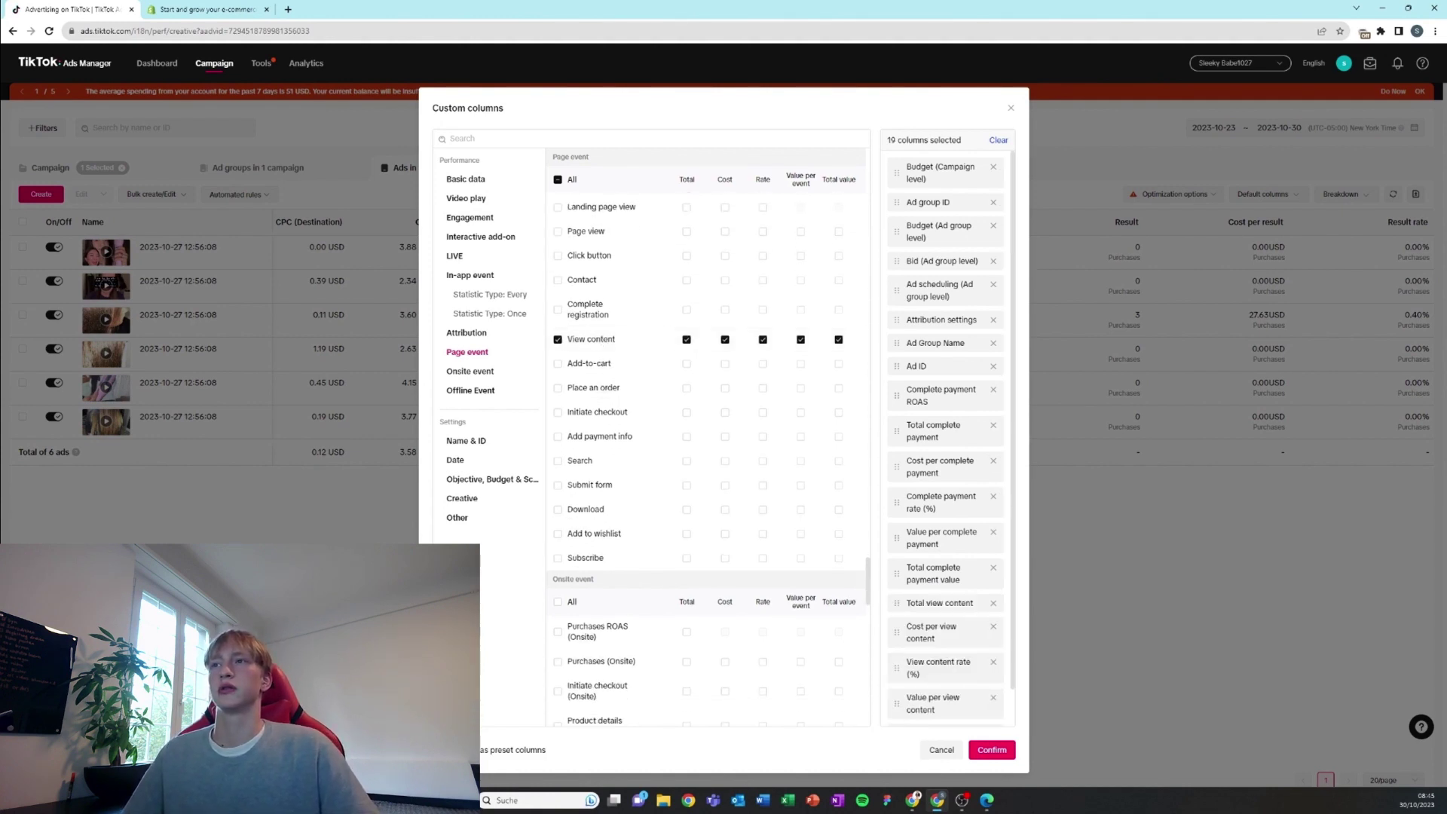
left_click(557, 364)
left_click(558, 411)
left_click(800, 339)
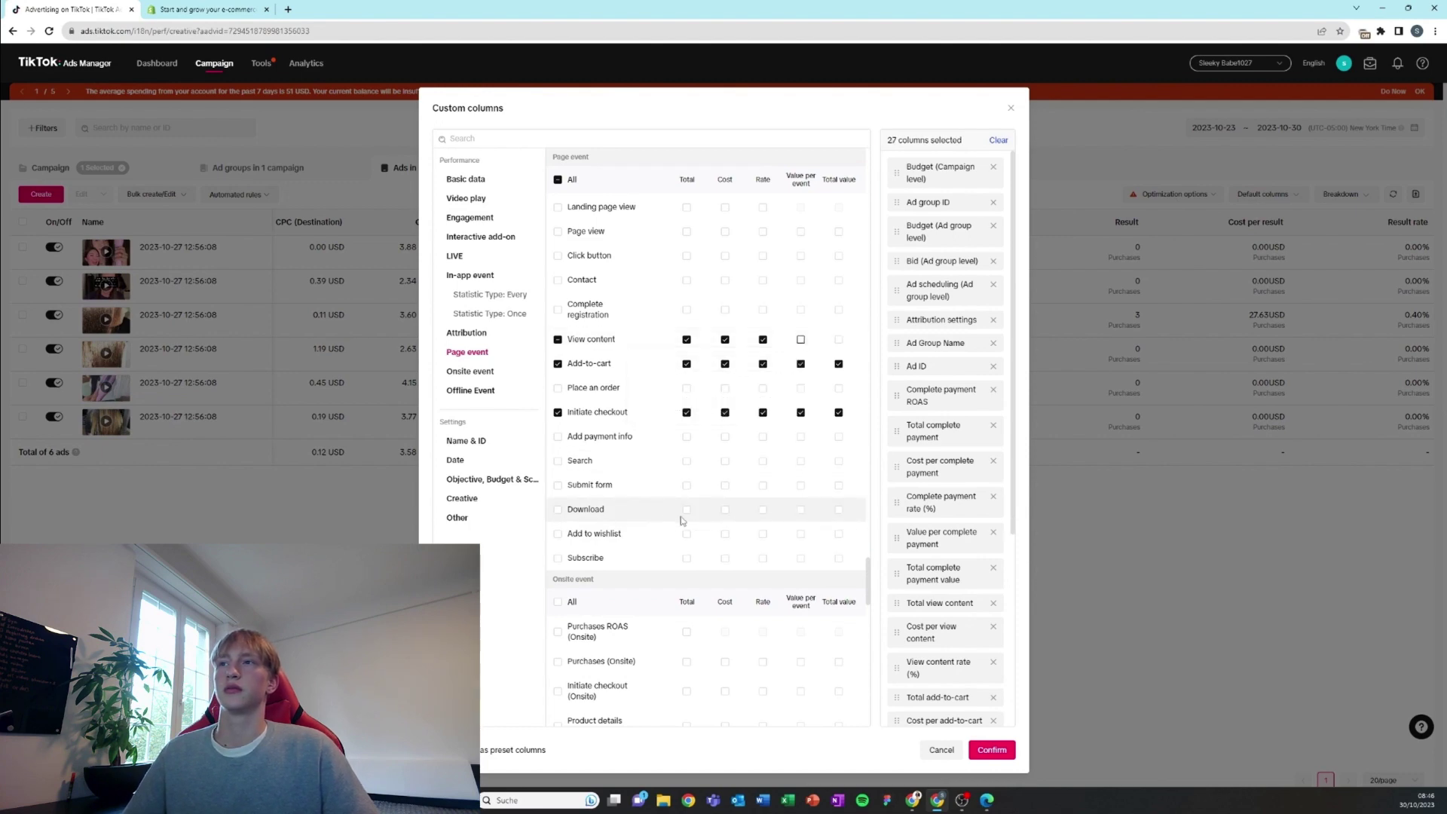
Add CPM, Clicks, CTR, Reach and Total cost columns and apply the custom set.
left_click(465, 178)
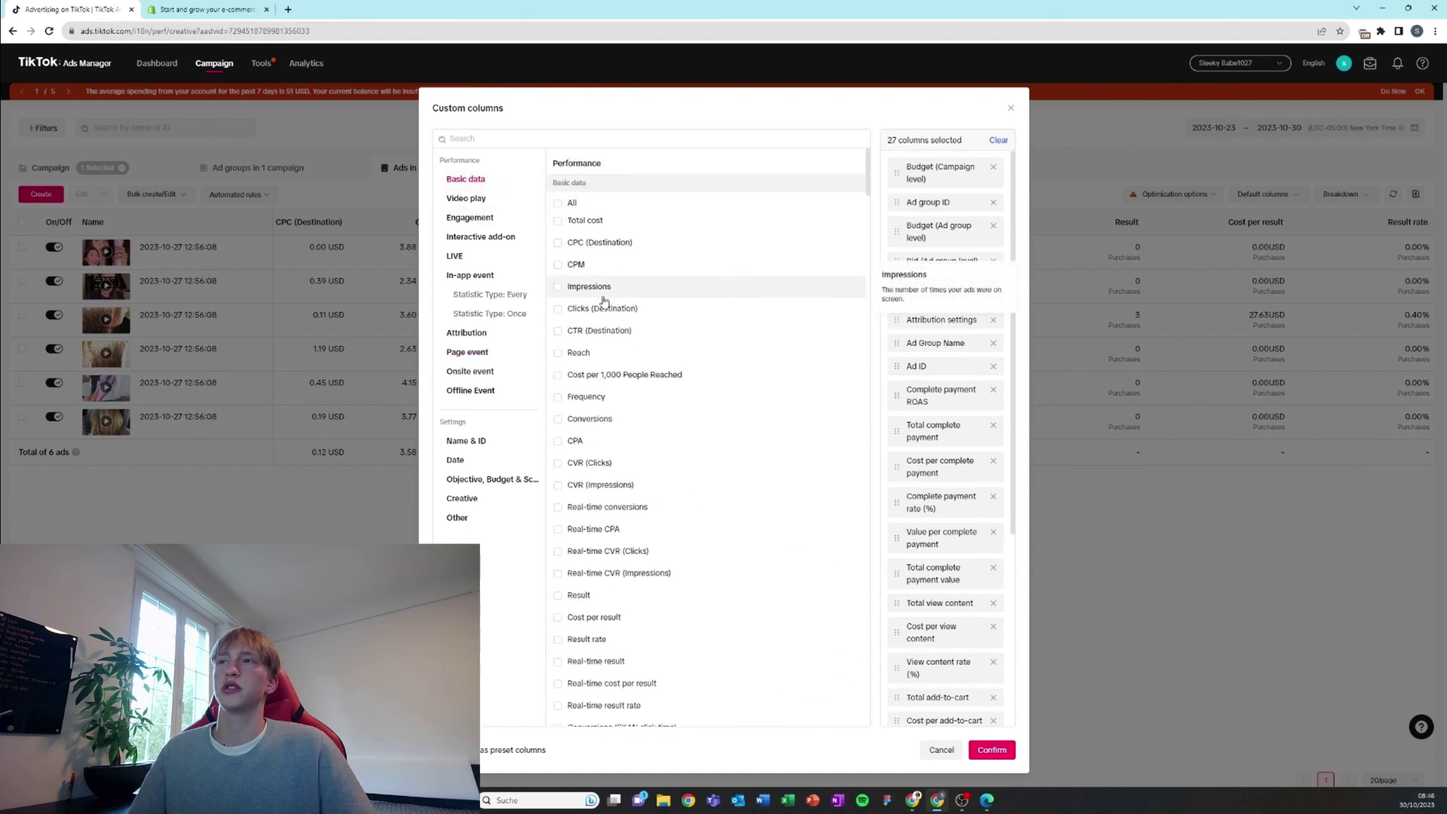
left_click(558, 263)
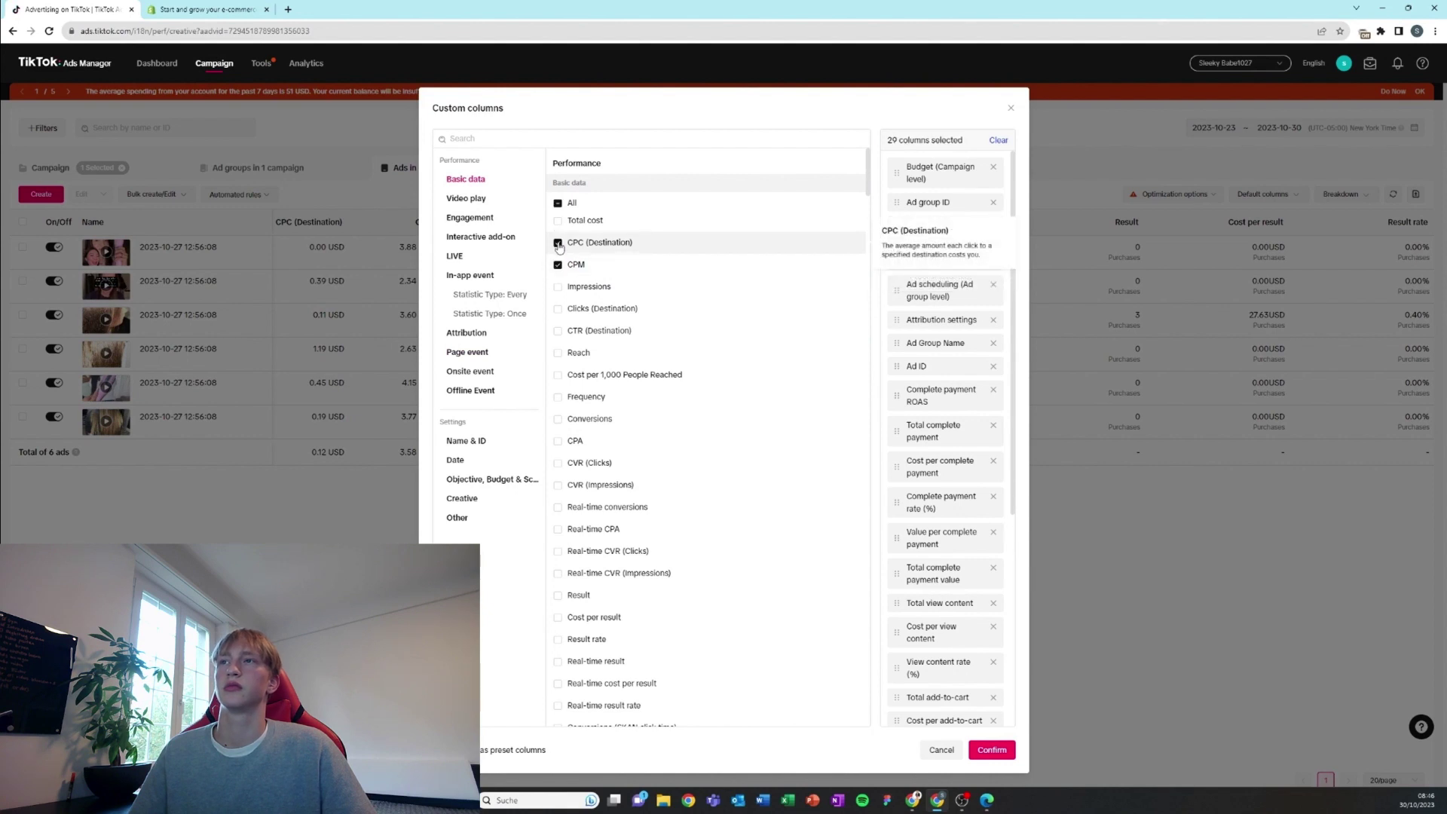
left_click(558, 309)
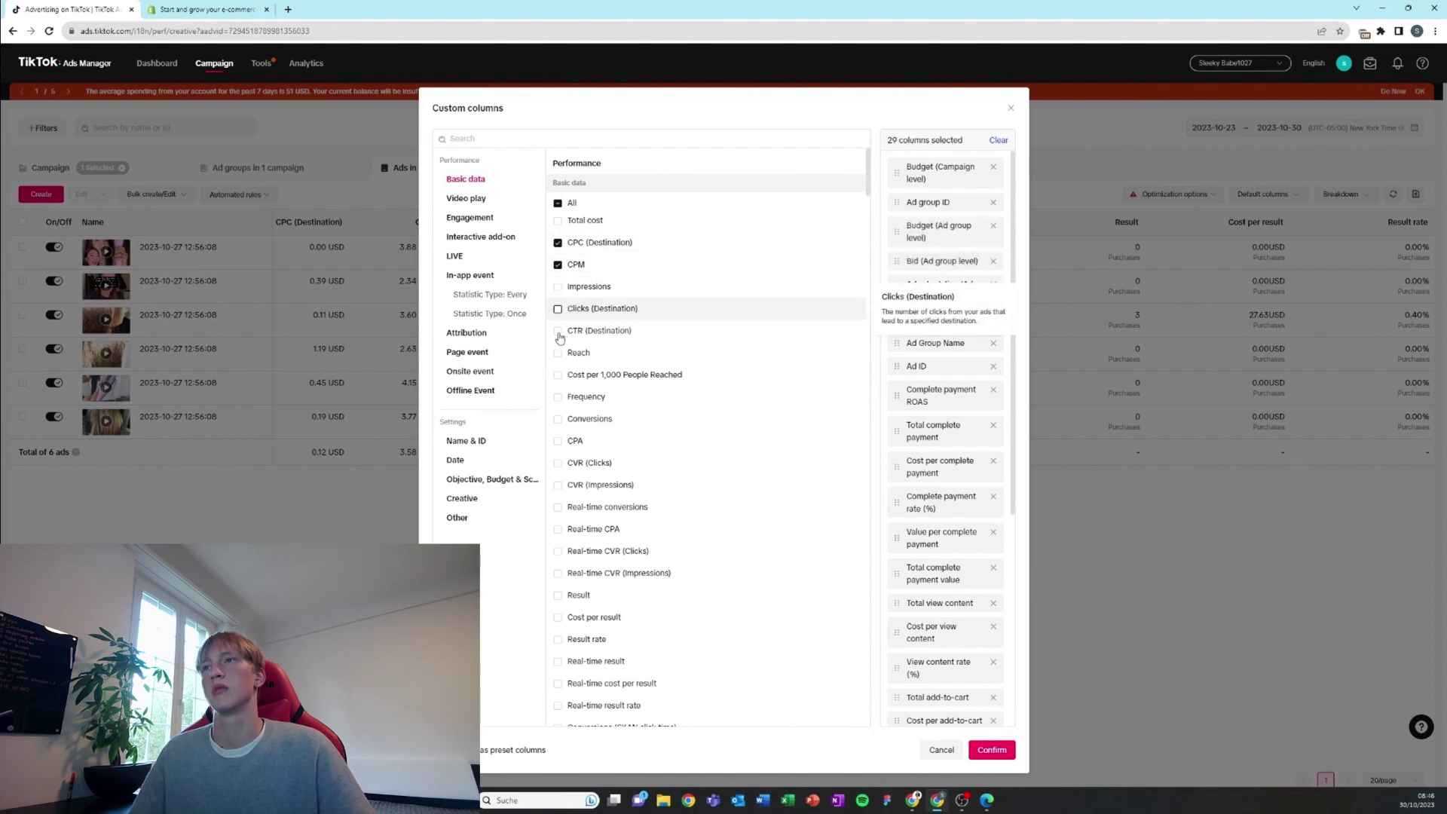
left_click(558, 332)
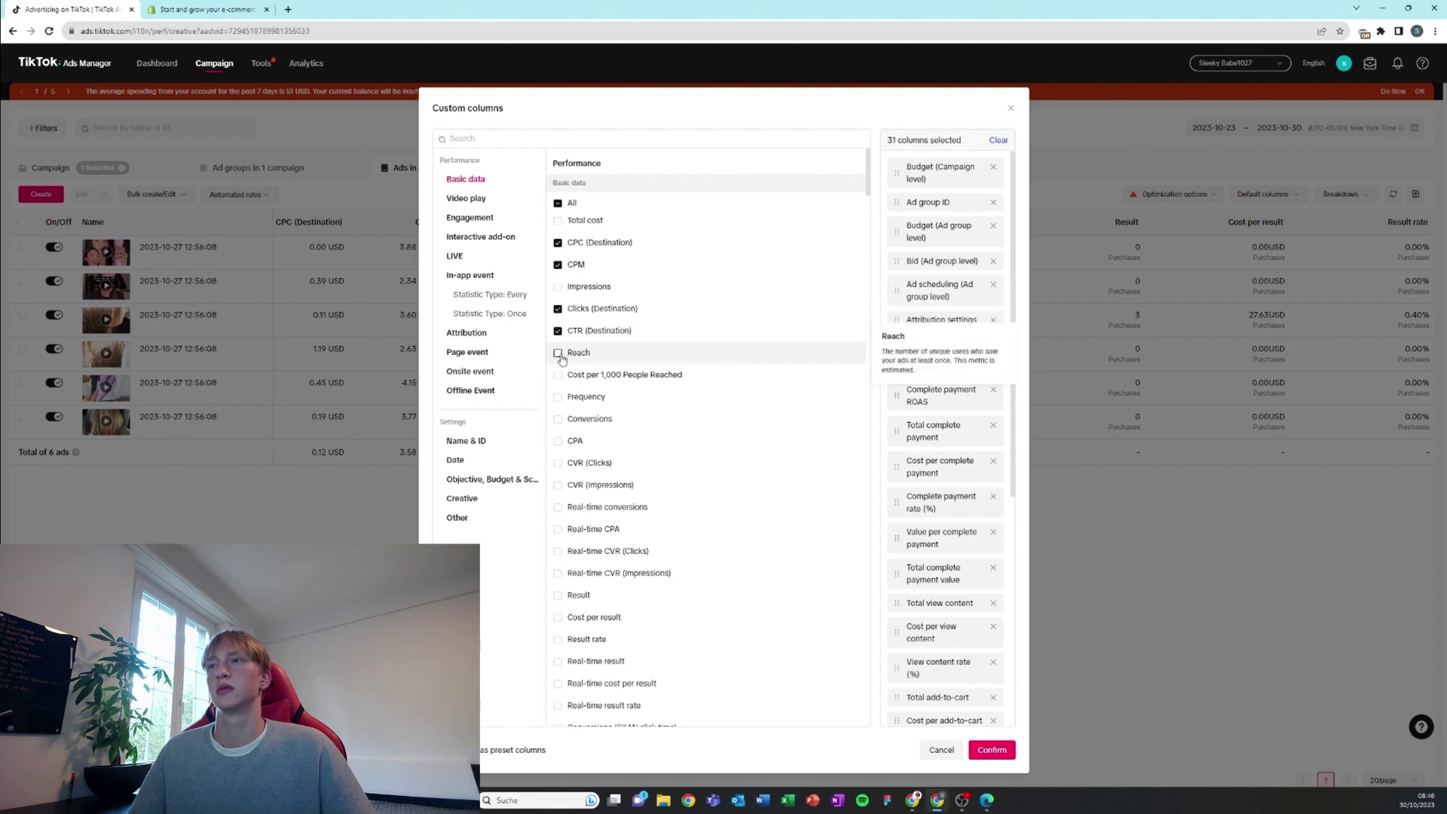
left_click(557, 352)
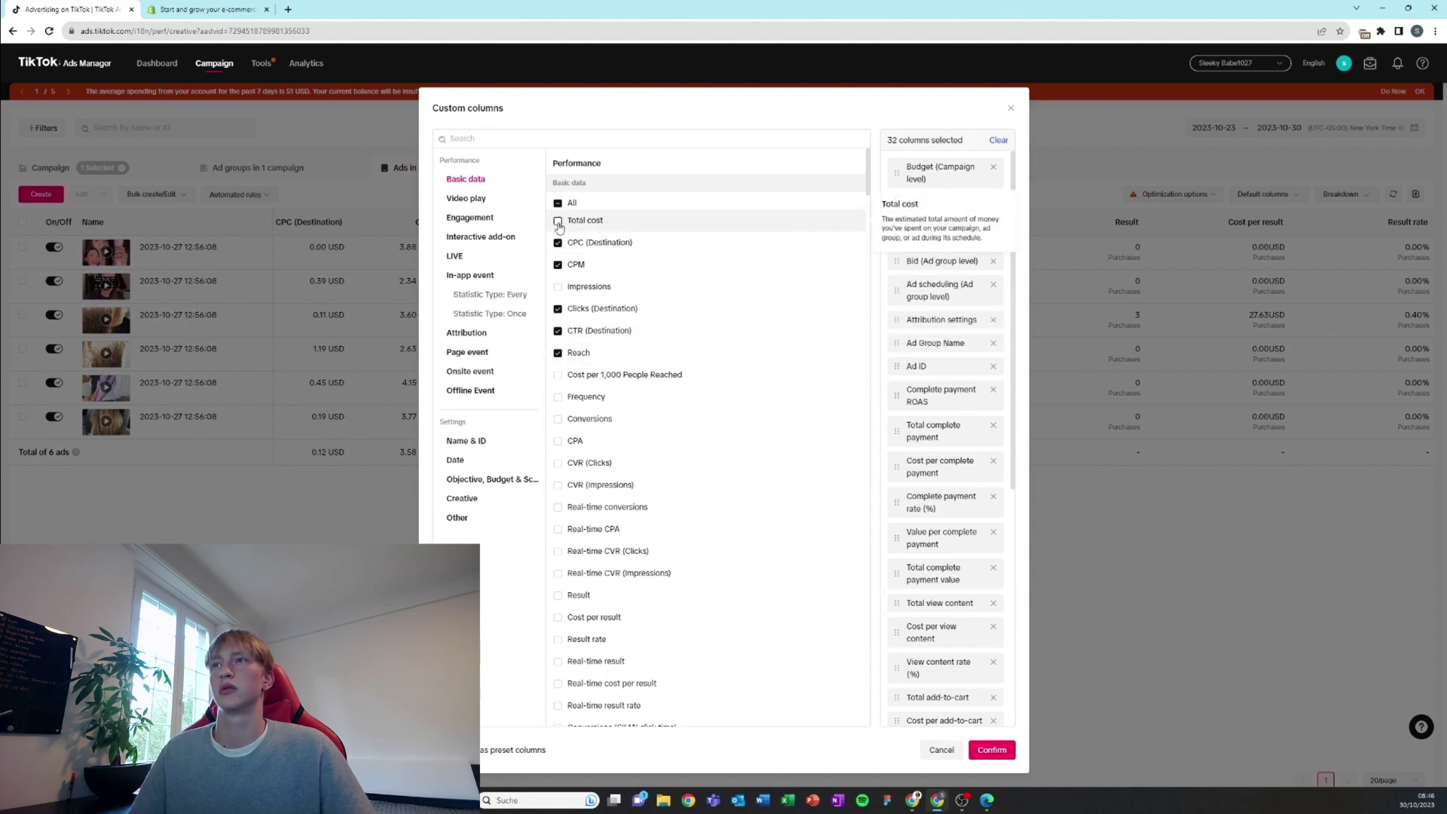
left_click(557, 222)
left_click(996, 750)
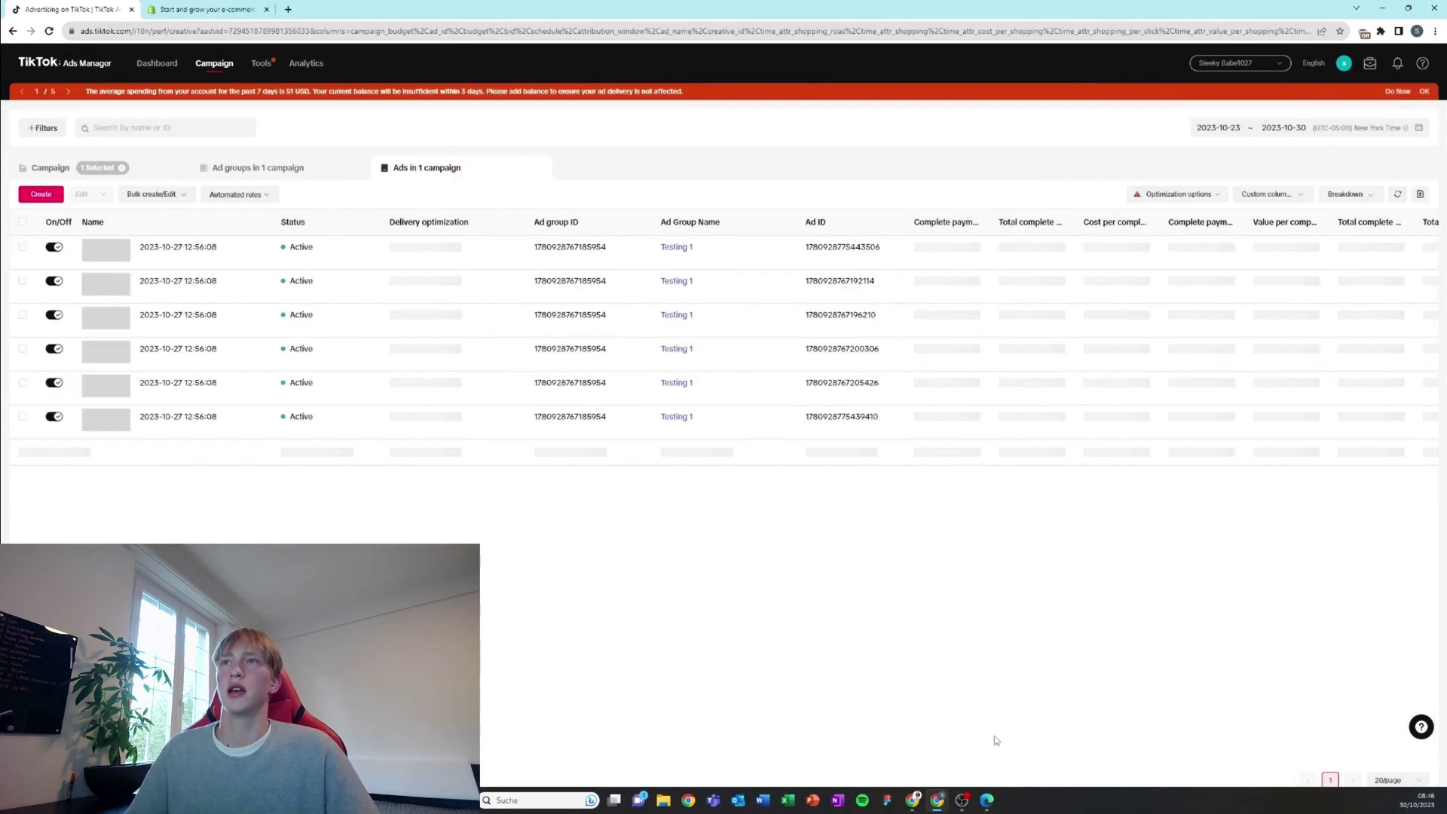
left_click(1295, 197)
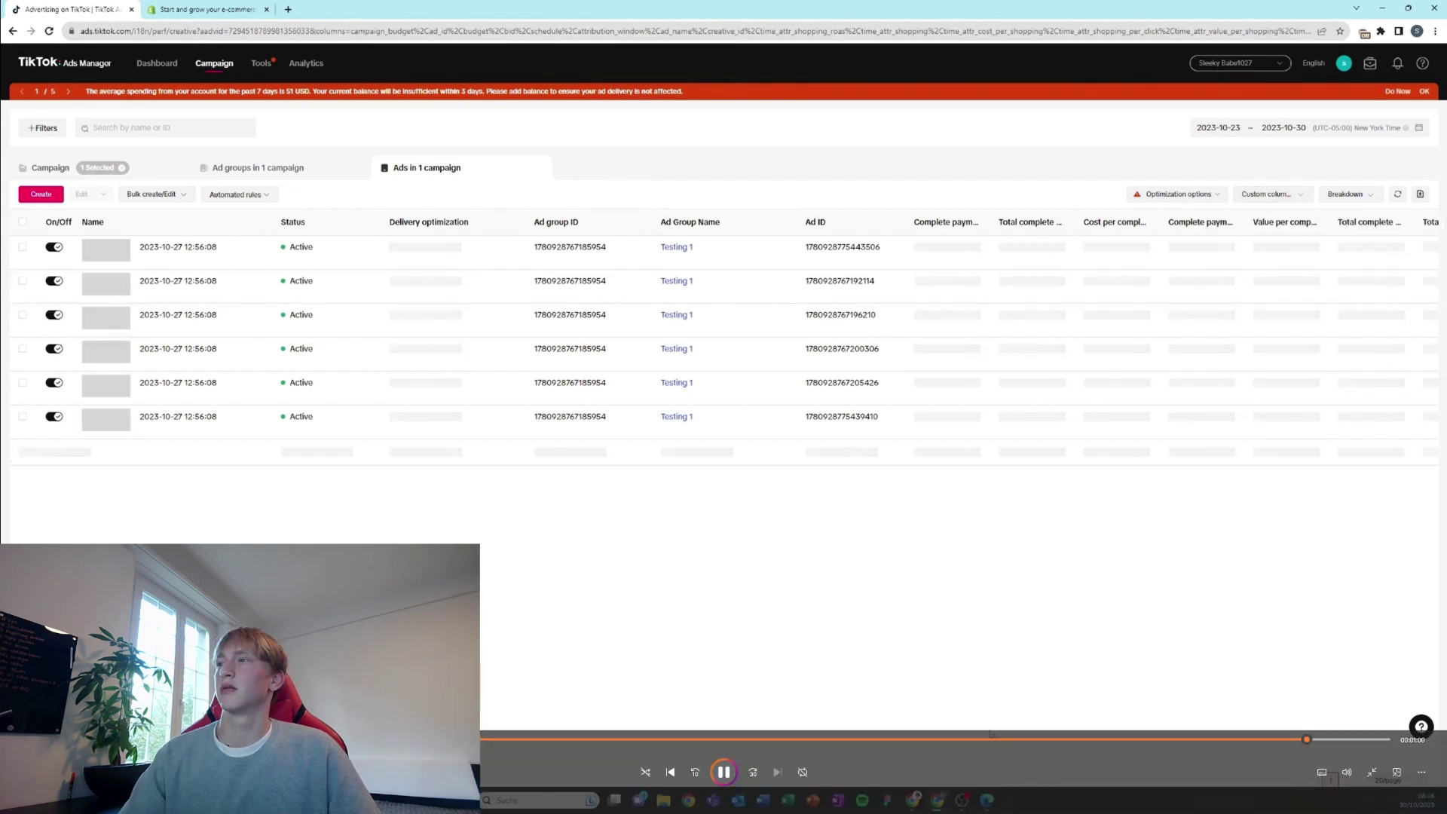
mouse_move(1292, 197)
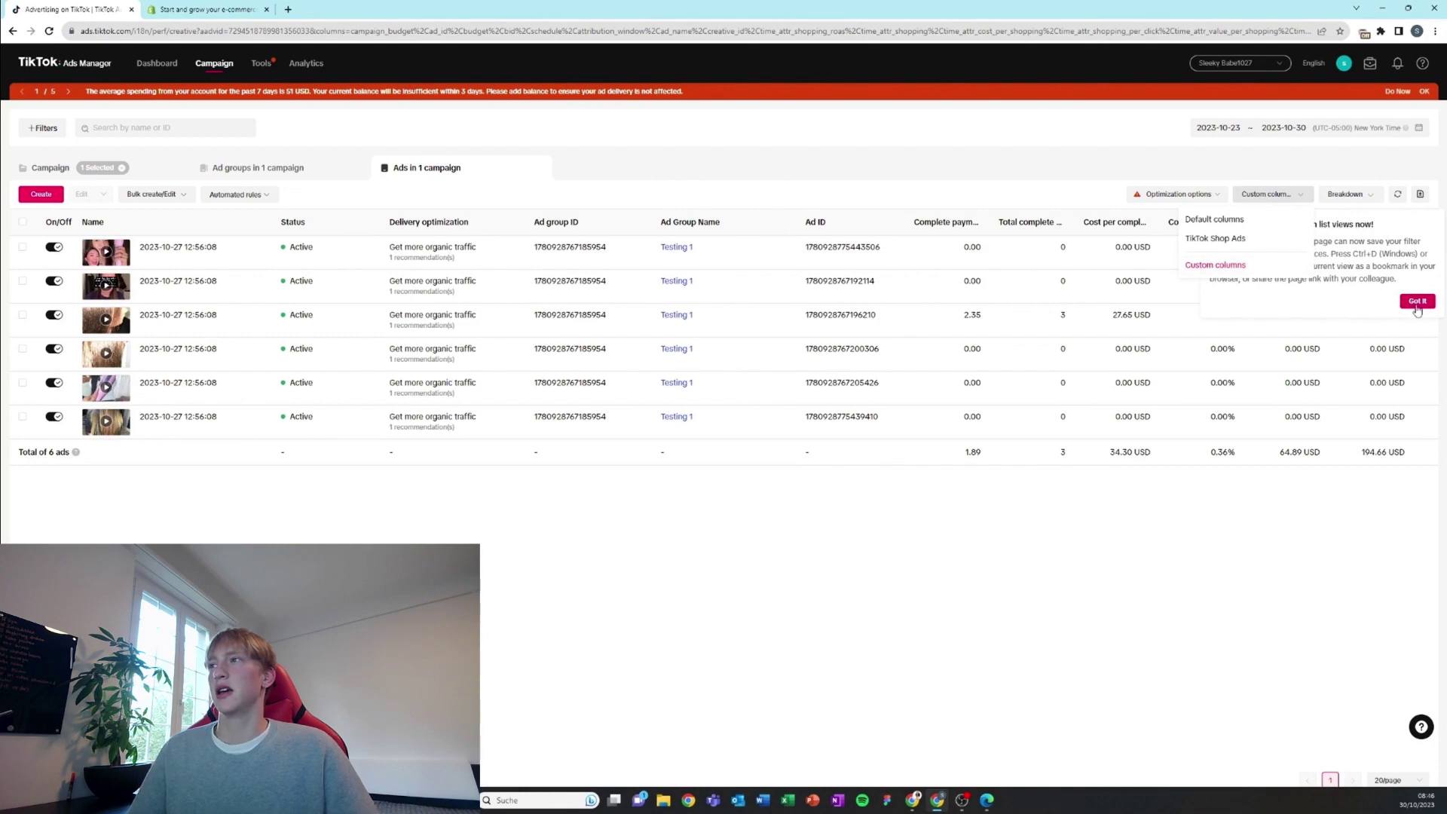
left_click_drag(403, 461, 567, 463)
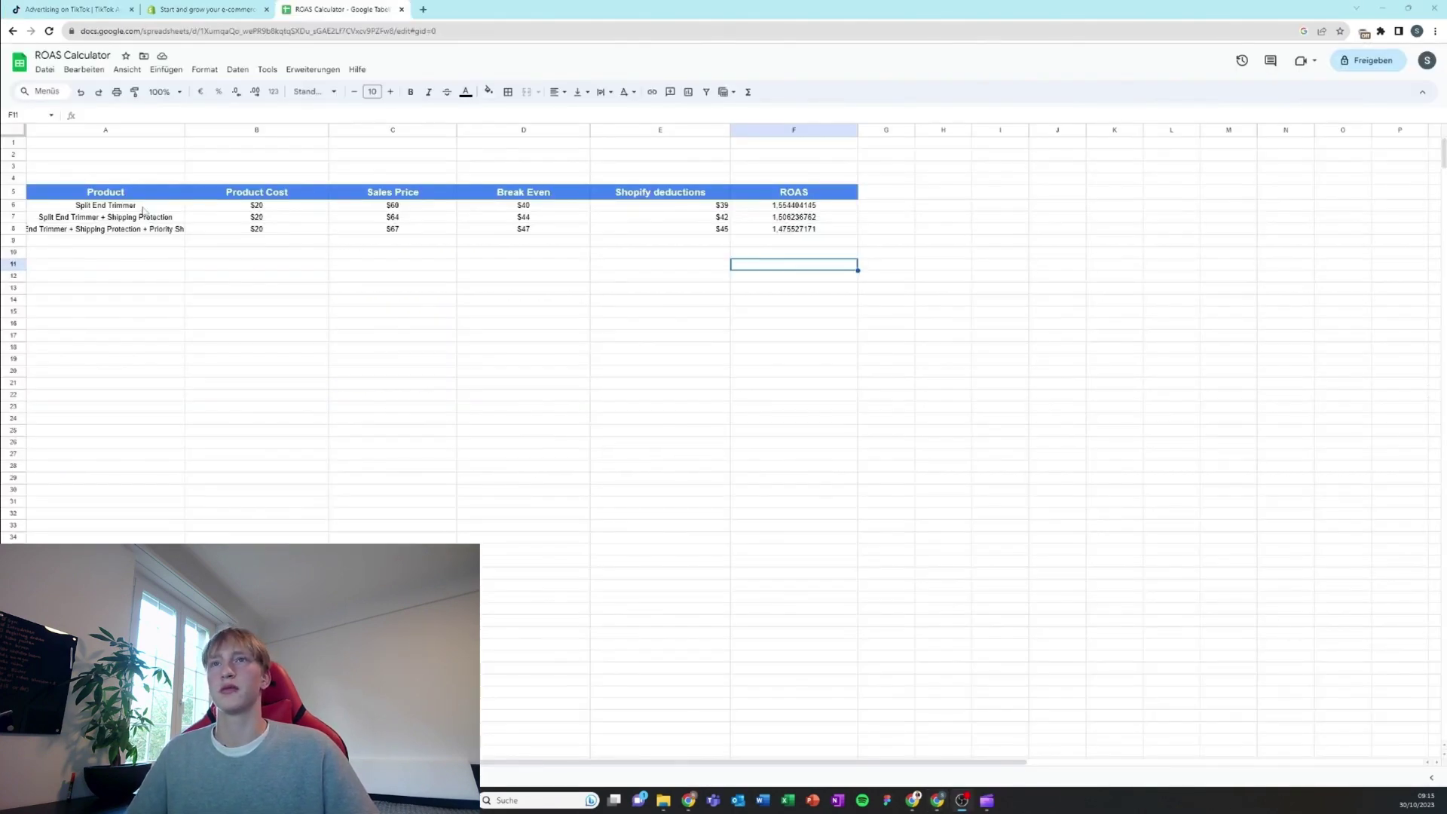
Review the first product row: Split End Trimmer, $20 cost and $69 sales price.
left_click(144, 208)
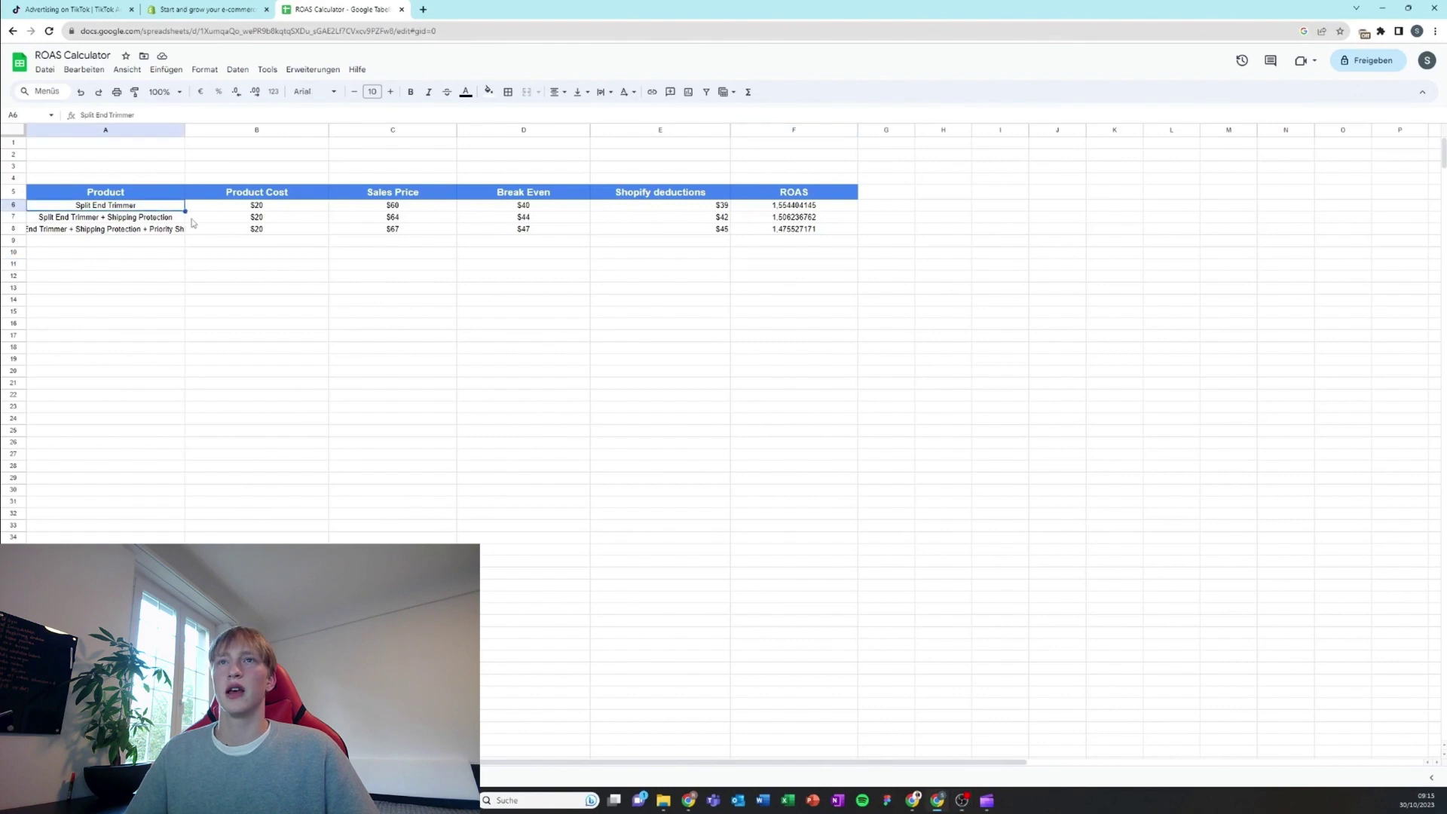
left_click(270, 205)
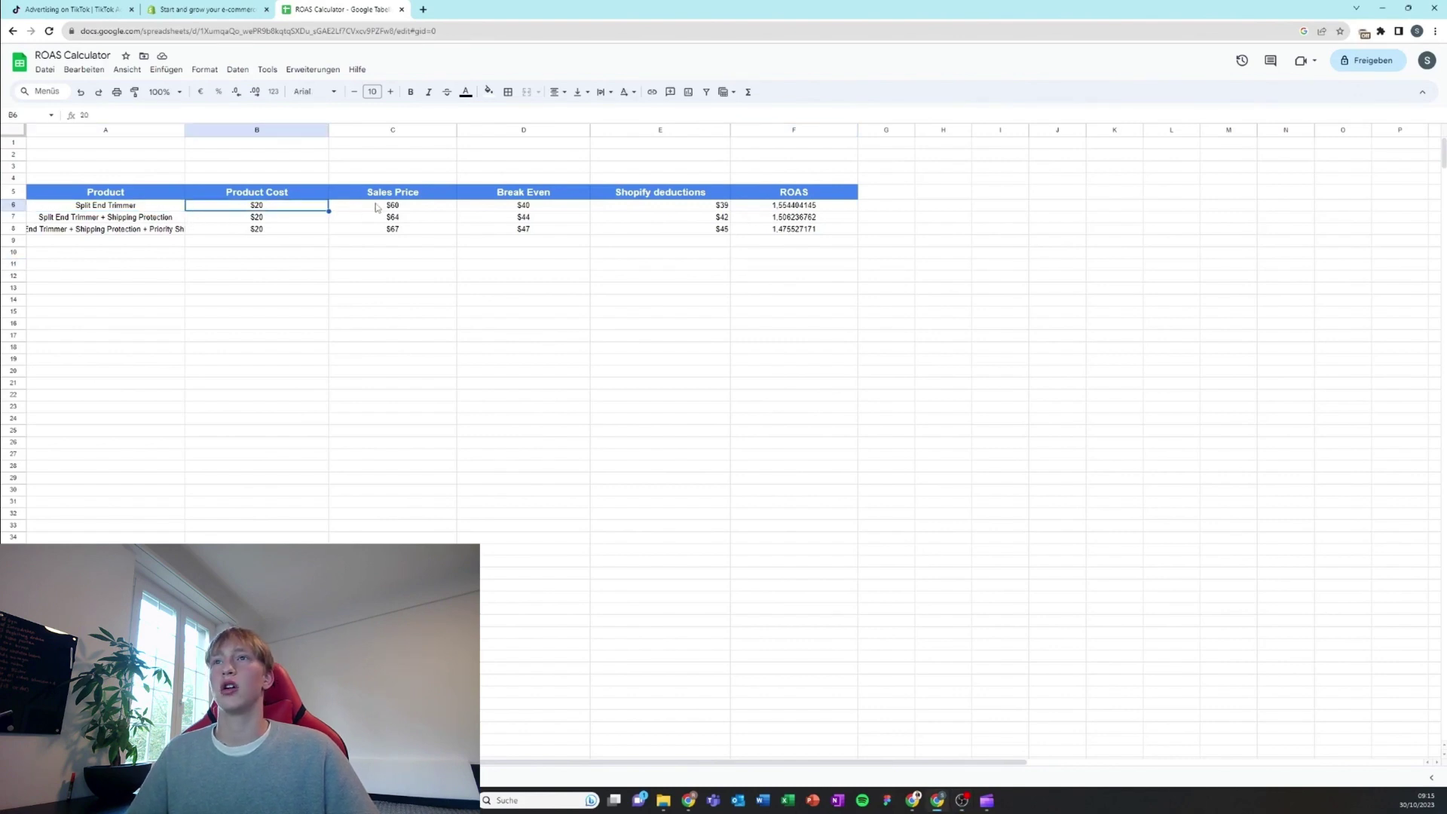
left_click(403, 210)
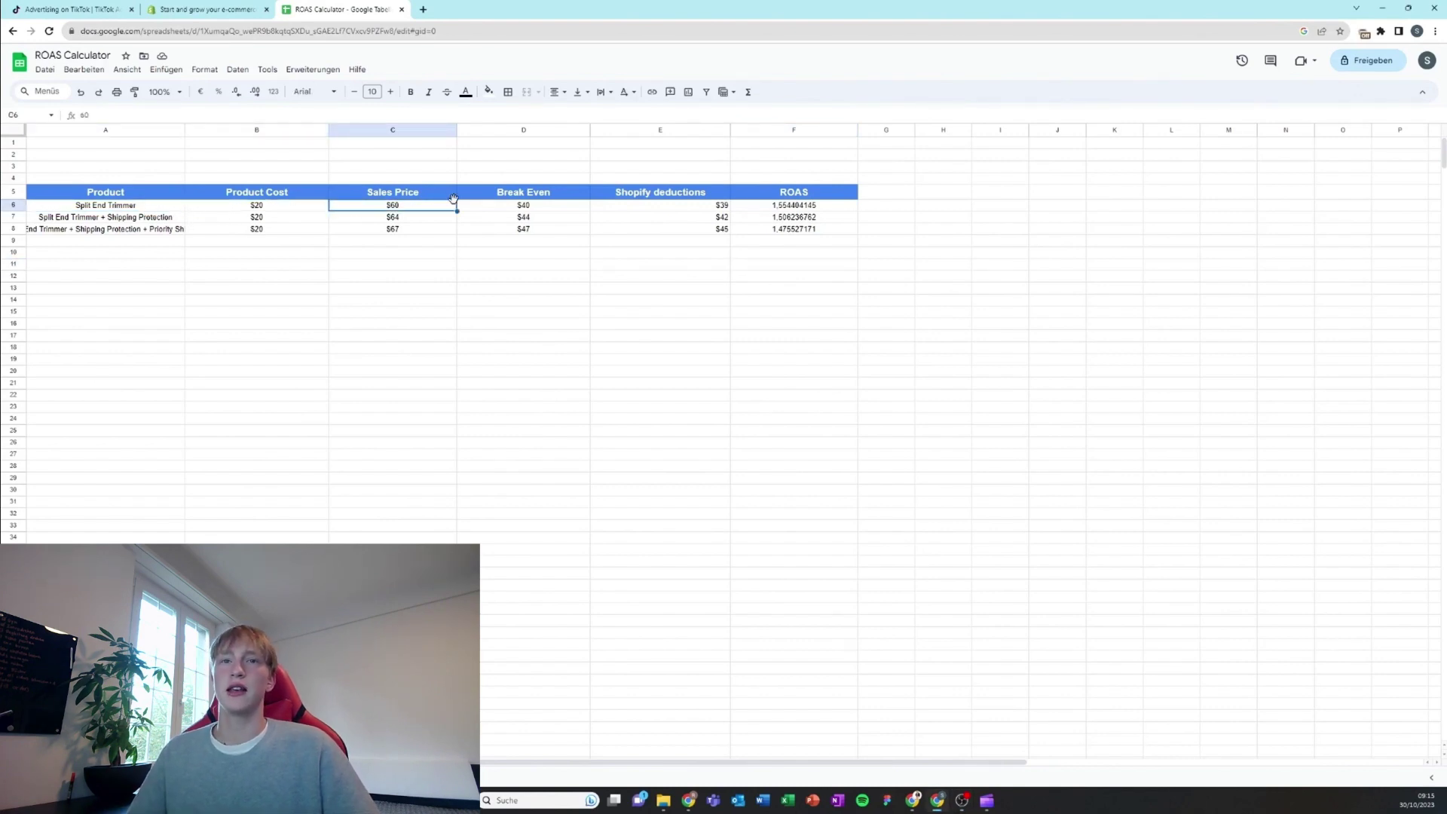
left_click(264, 210)
left_click(386, 209)
Inspect the 1.55 break-even ROAS formula and the Shopify deductions formula's fixed fee.
left_click(544, 209)
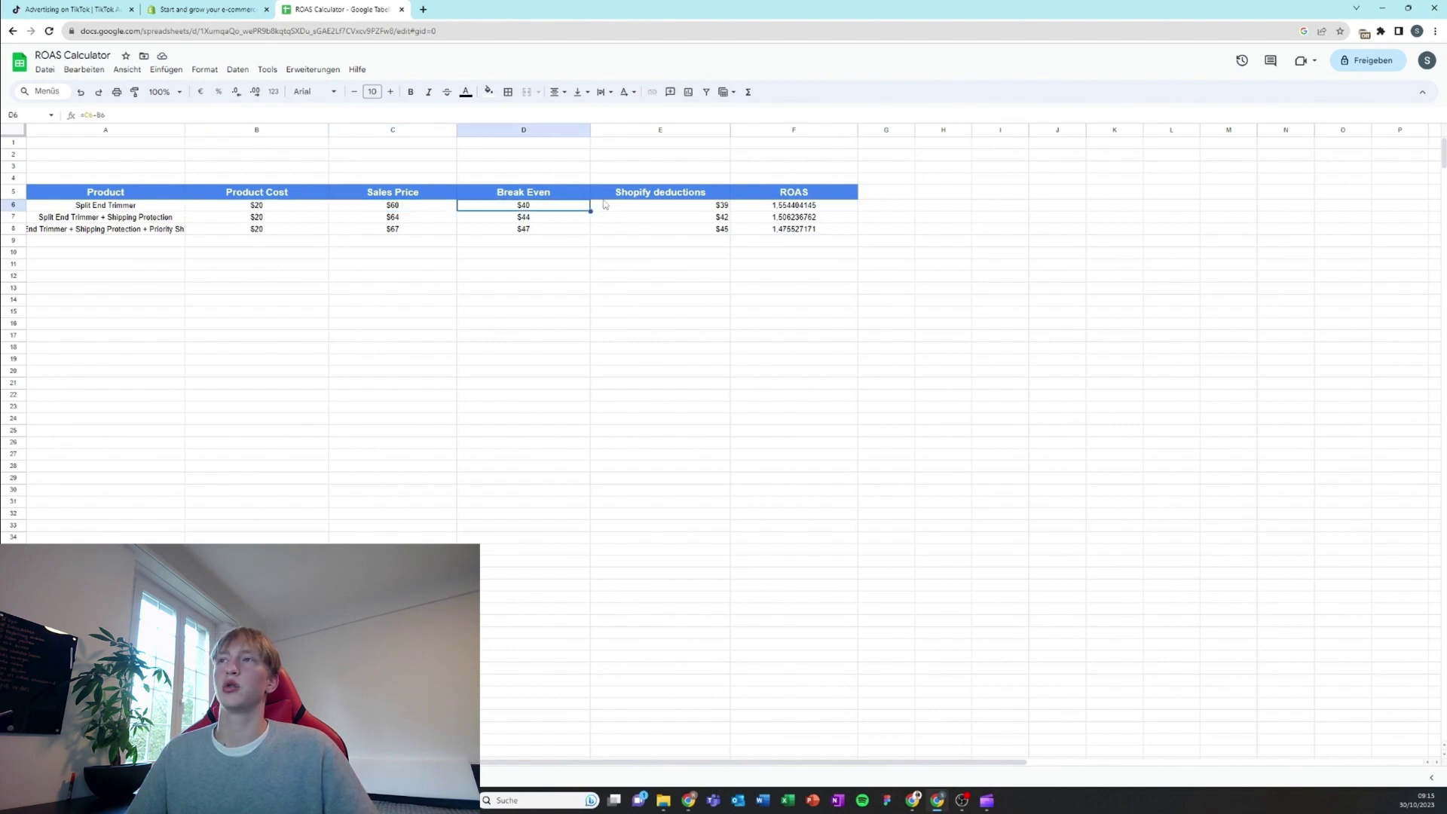
double_click(615, 204)
double_click(644, 205)
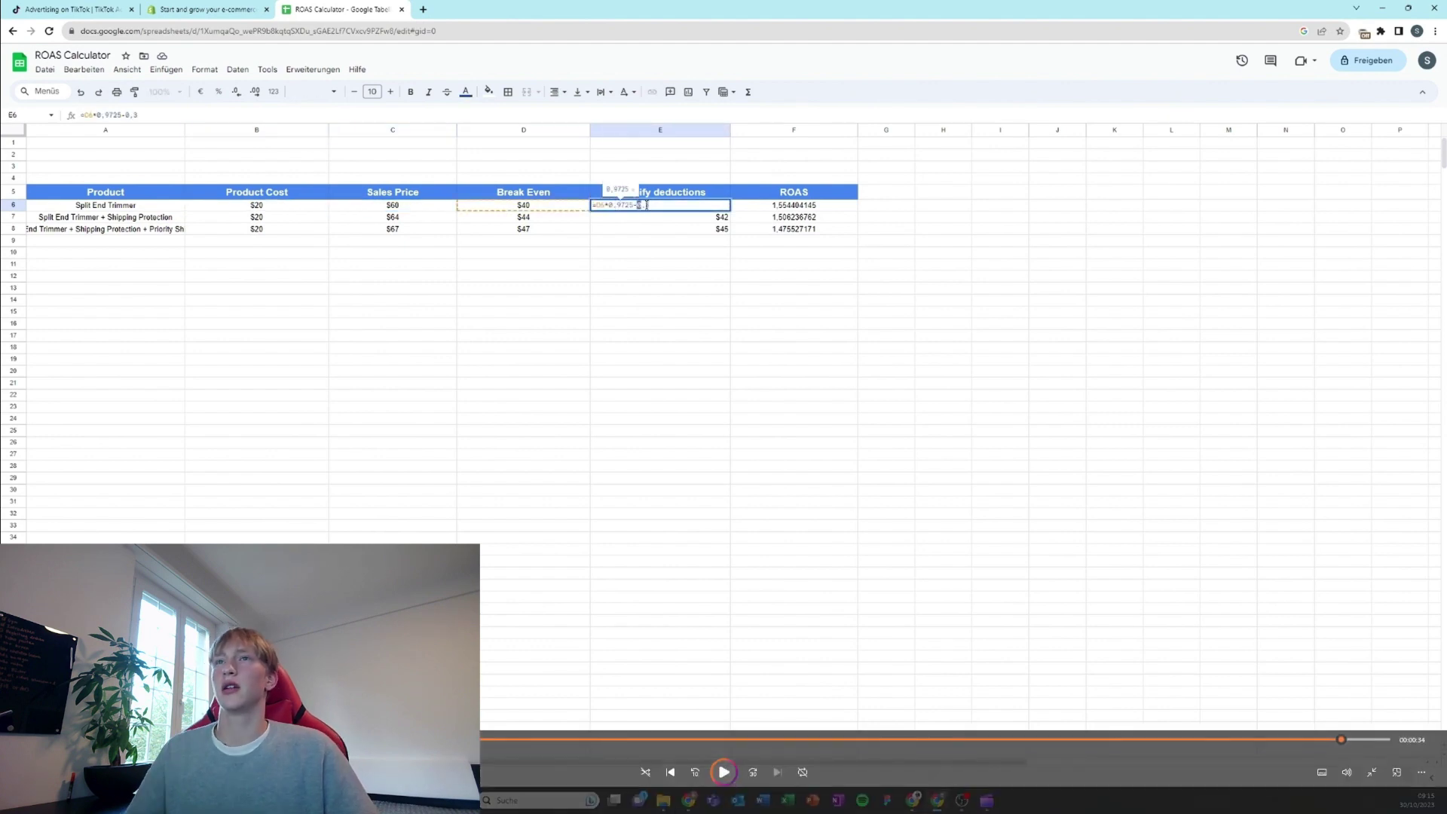